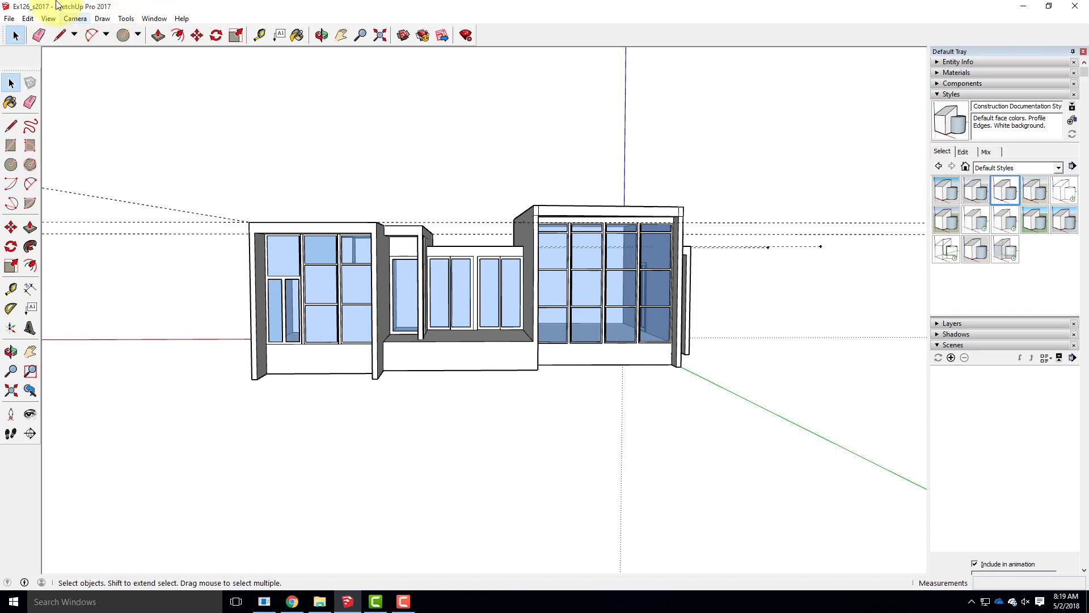
Show the model from the standard Front view.
left_click(74, 19)
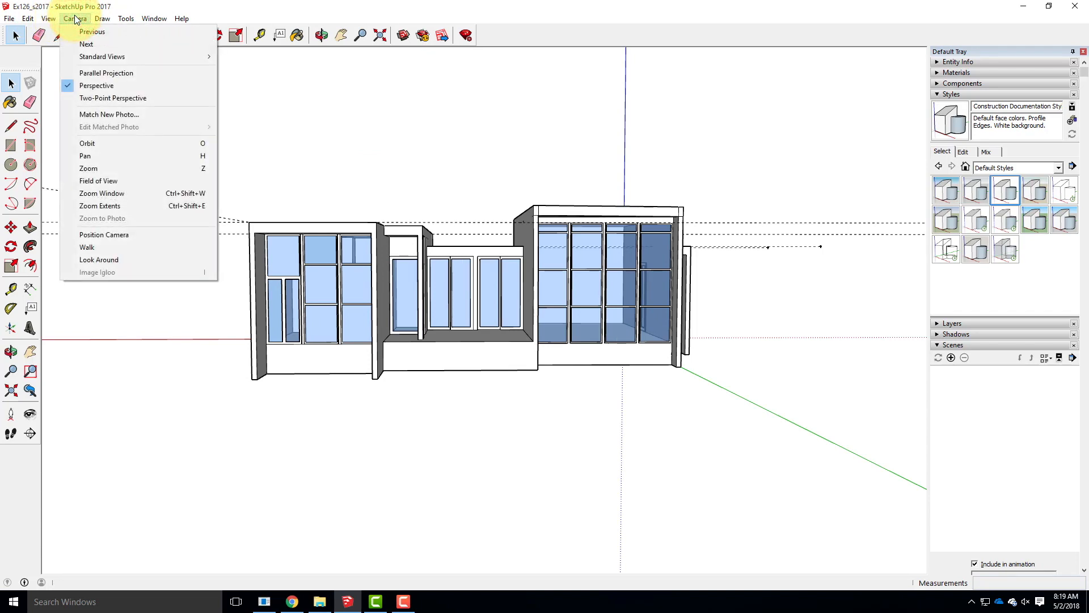
mouse_move(90, 57)
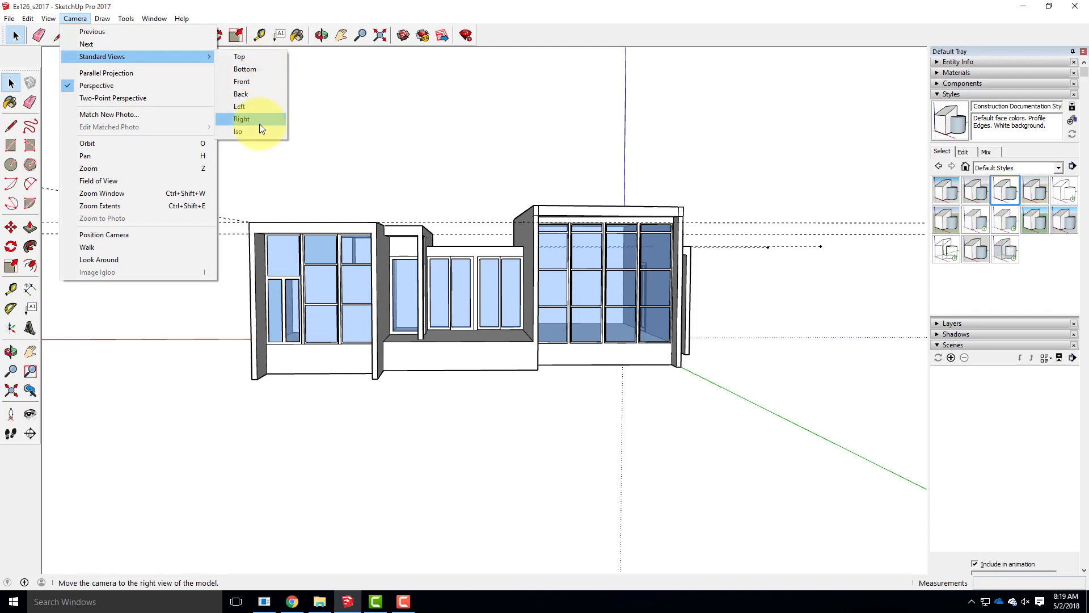
left_click(262, 83)
Show the model from the standard Back view in parallel projection.
left_click(129, 21)
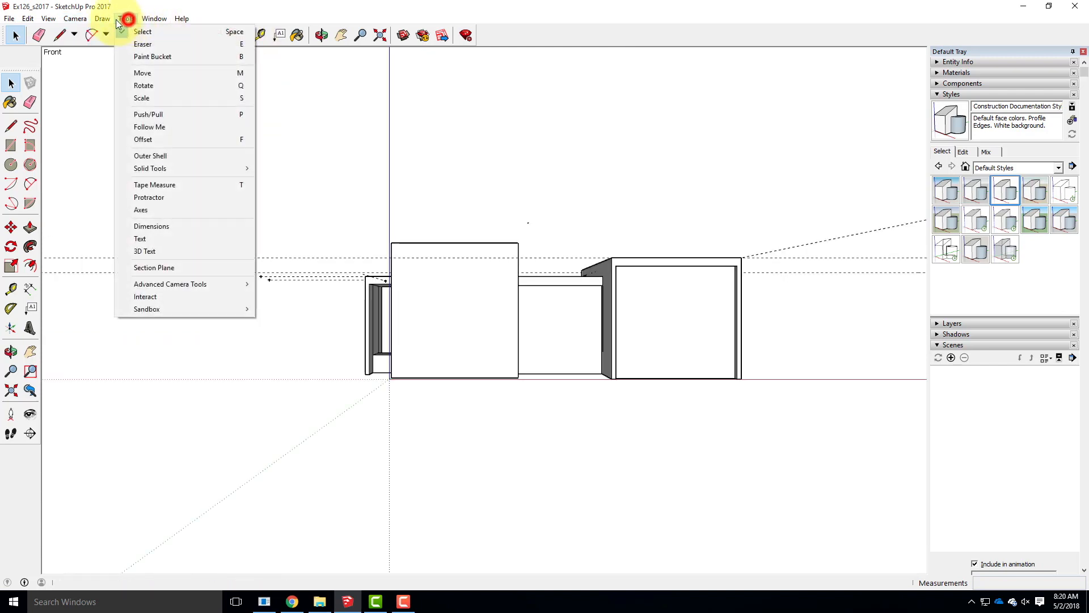
mouse_move(84, 23)
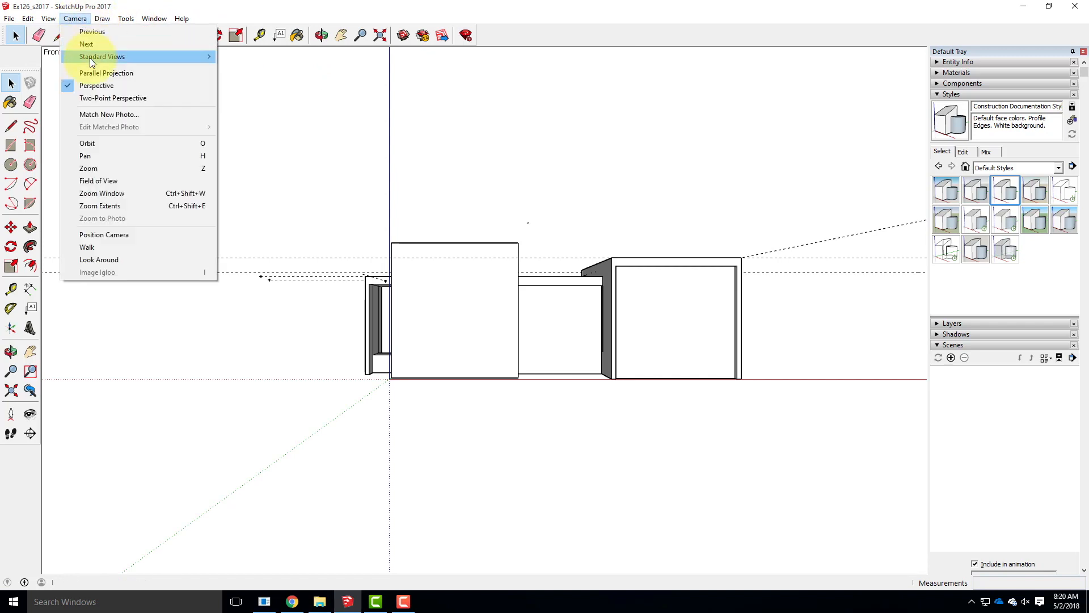
left_click(234, 95)
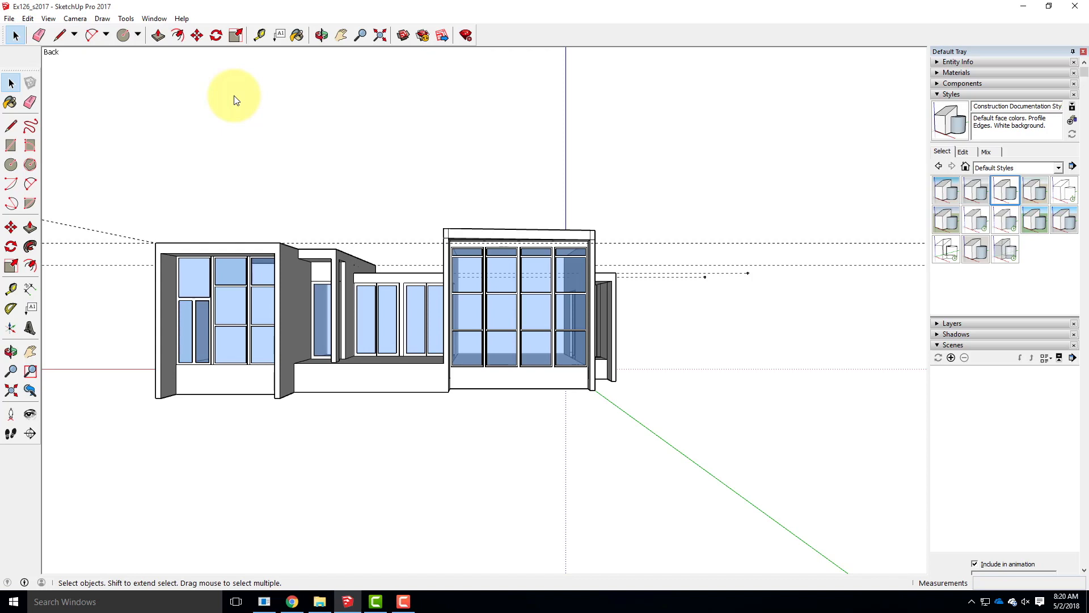
left_click(74, 19)
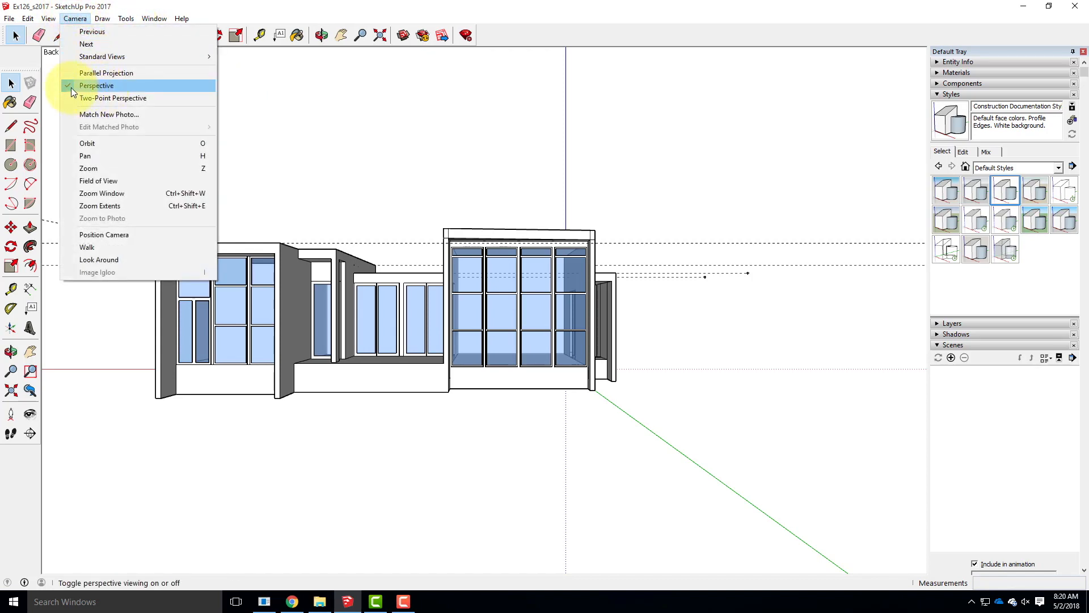
left_click(107, 71)
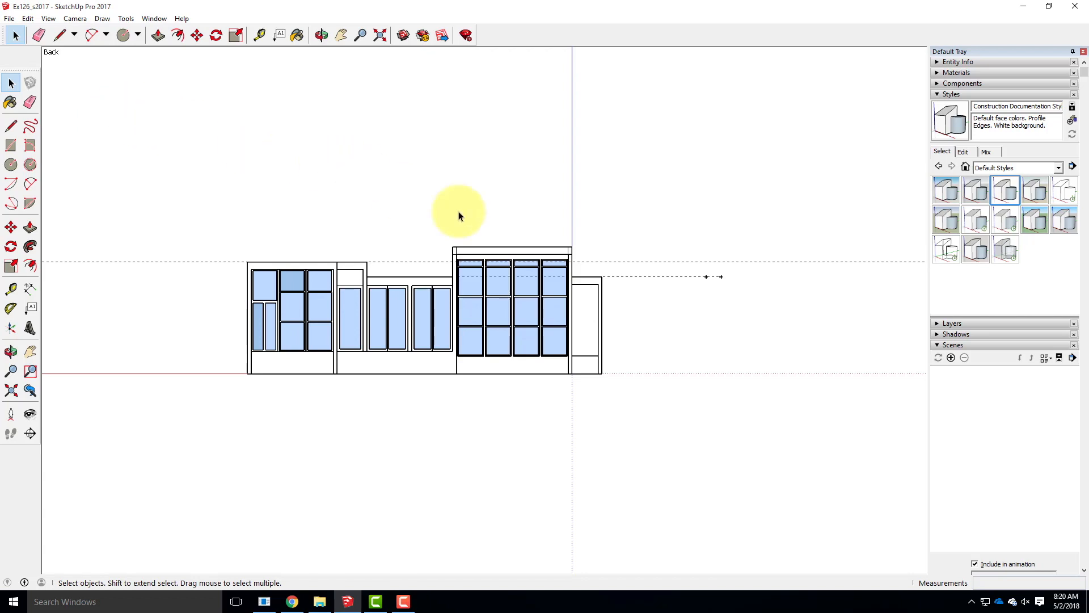
Frame the back elevation so the whole building appears larger and centred in the drawing area.
scroll(701, 320, "down", 2)
scroll(446, 321, "up", 3)
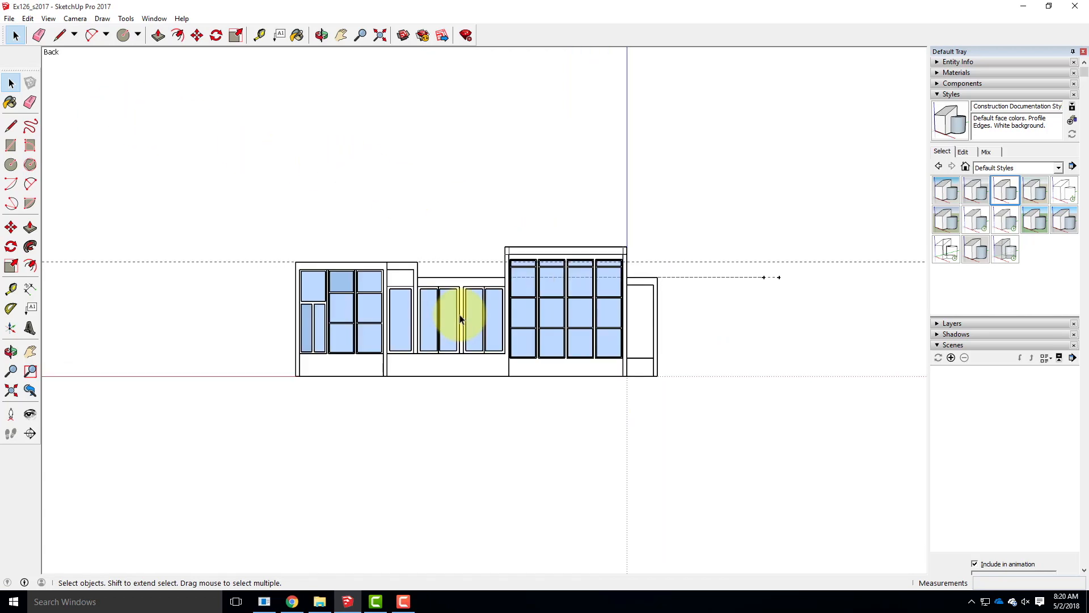
scroll(375, 374, "down", 1)
scroll(340, 333, "up", 2)
scroll(420, 284, "down", 1)
scroll(430, 243, "down", 1)
scroll(433, 233, "up", 2)
scroll(437, 476, "up", 1)
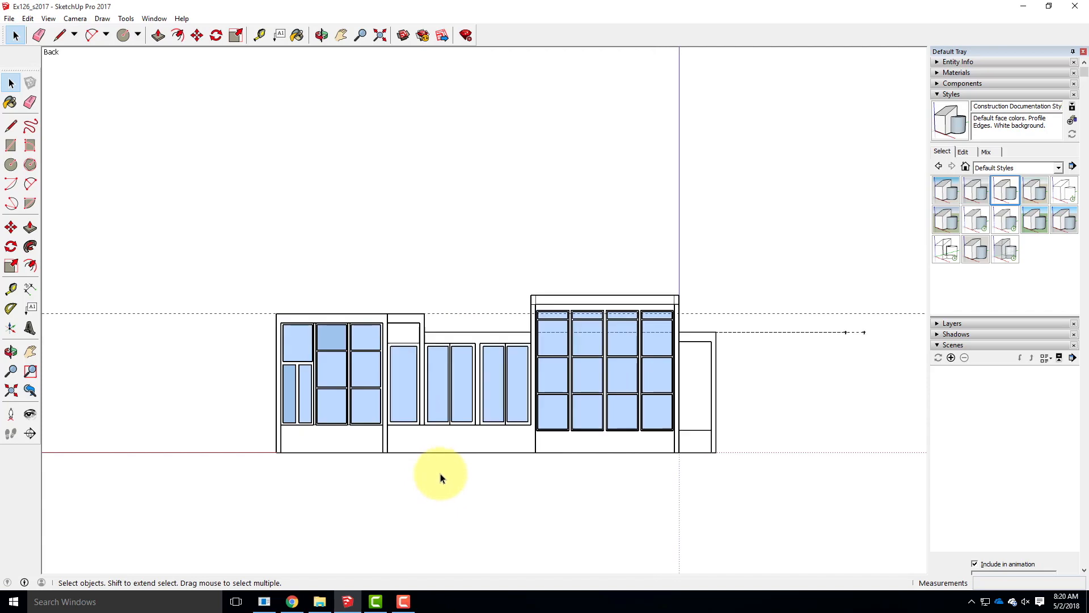
scroll(397, 420, "down", 1)
scroll(390, 363, "up", 2)
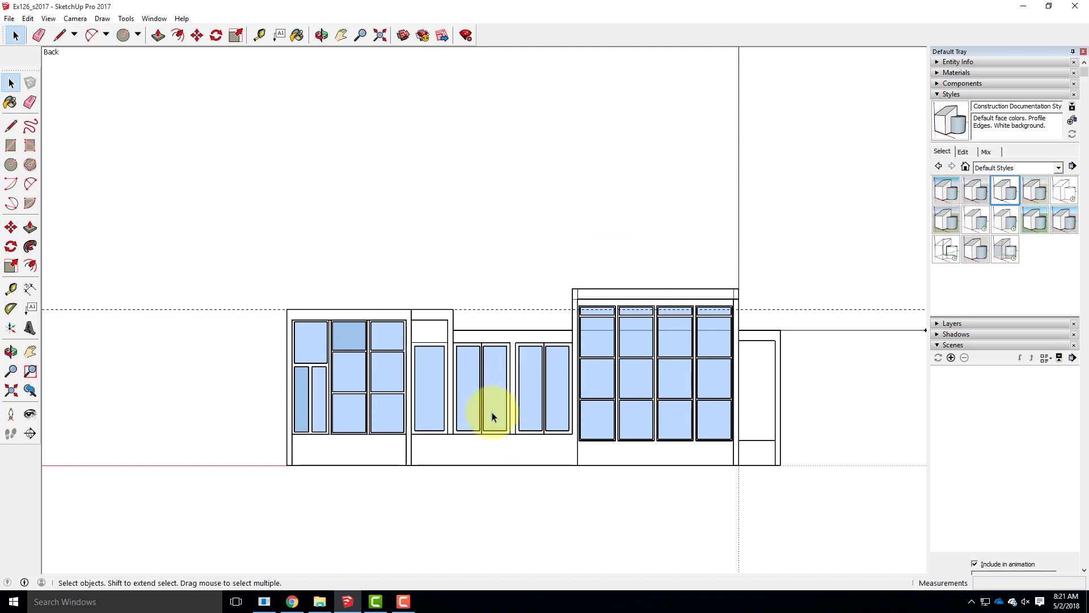
left_click(338, 37)
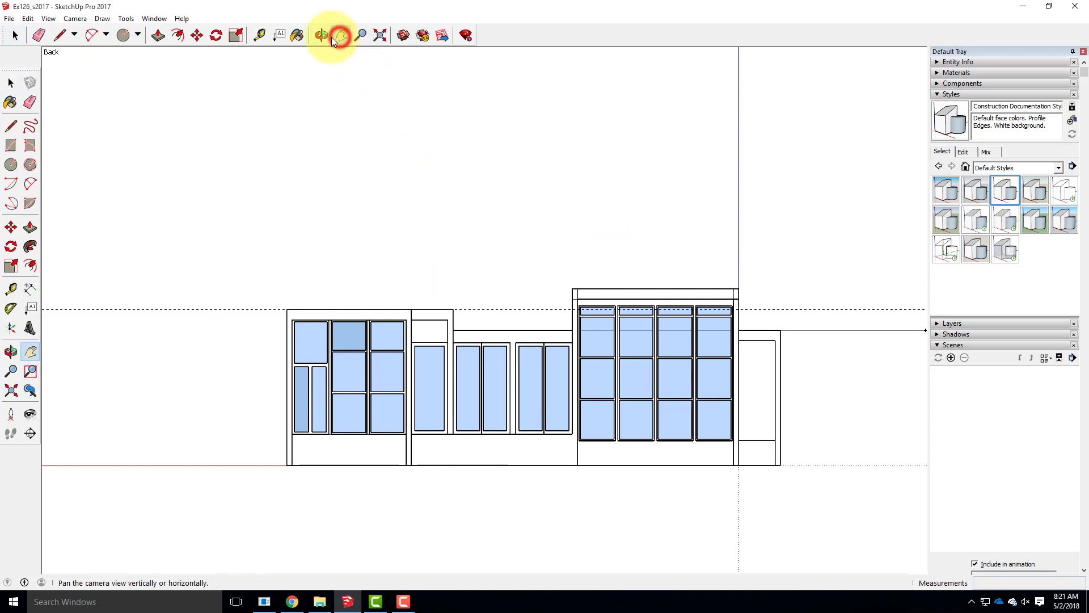
left_click_drag(524, 382, 502, 381)
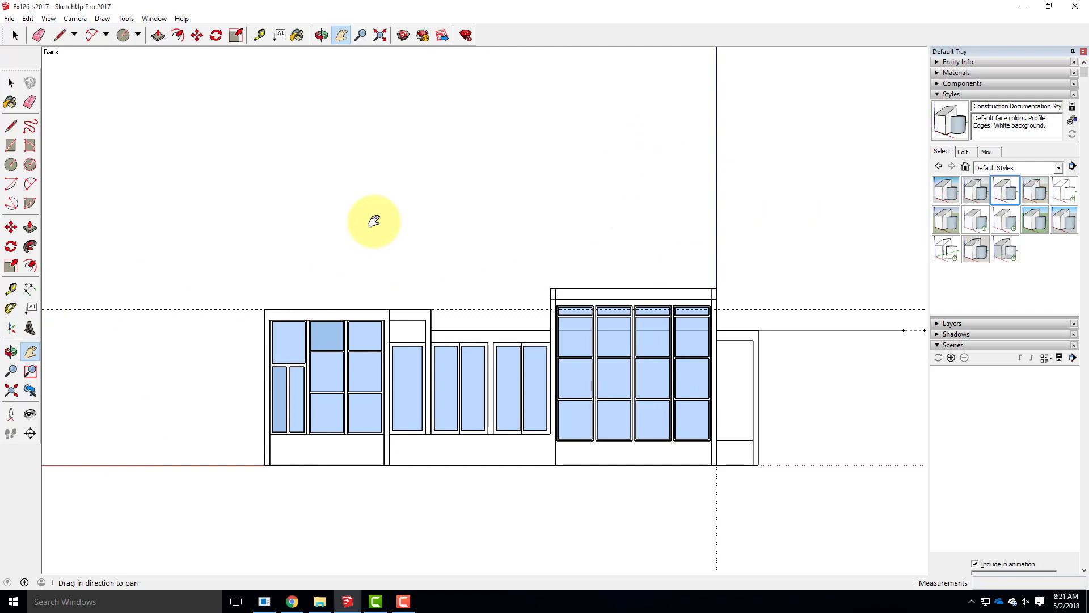
Turn off the display of section cuts, axes and guides.
left_click(48, 18)
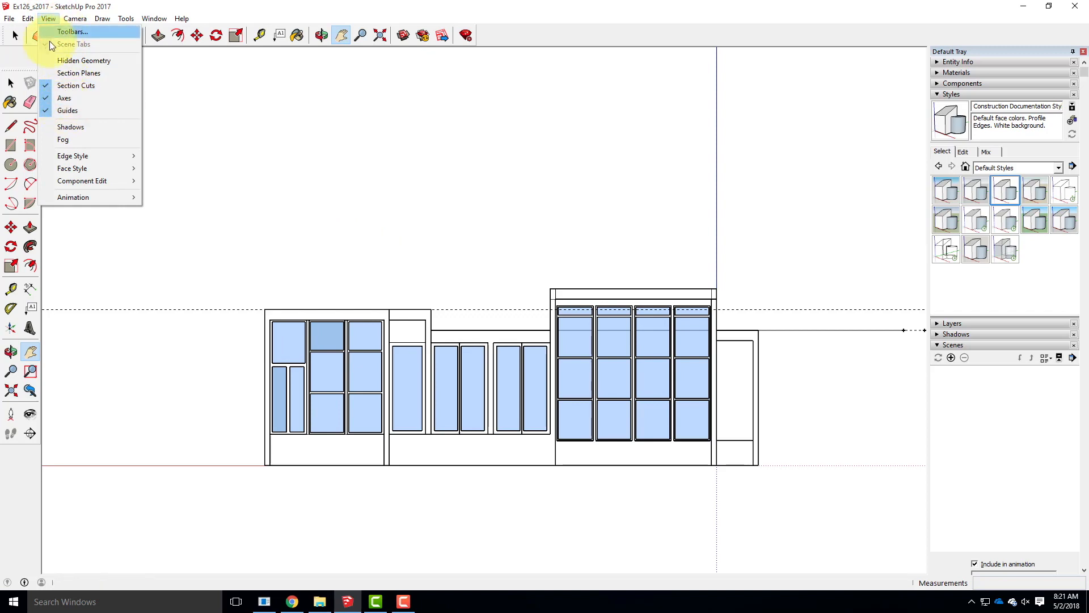
left_click(72, 86)
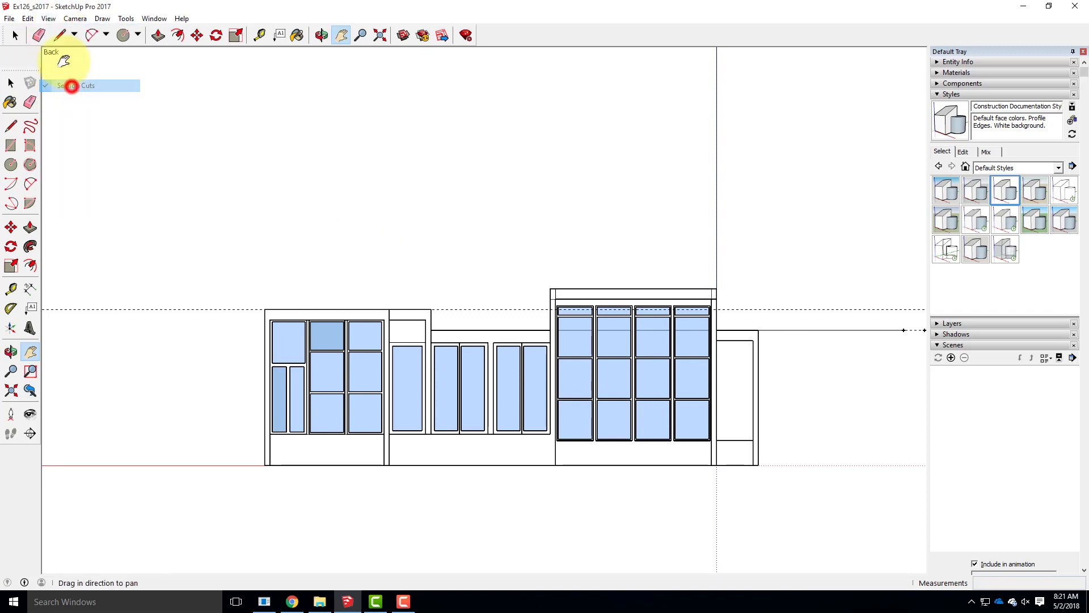
left_click(49, 18)
left_click(66, 98)
left_click(50, 19)
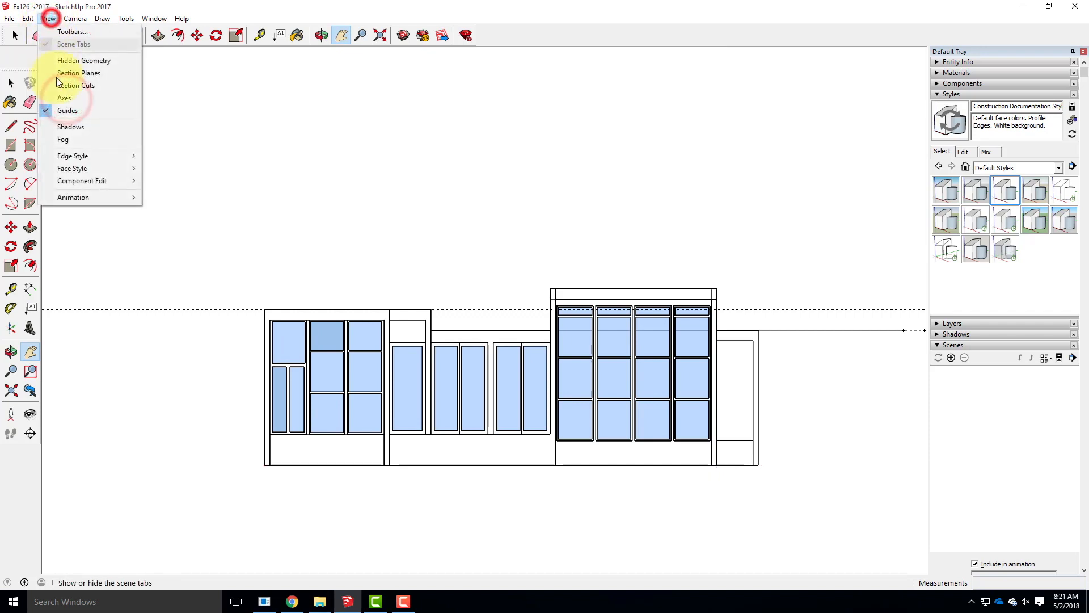
left_click(67, 110)
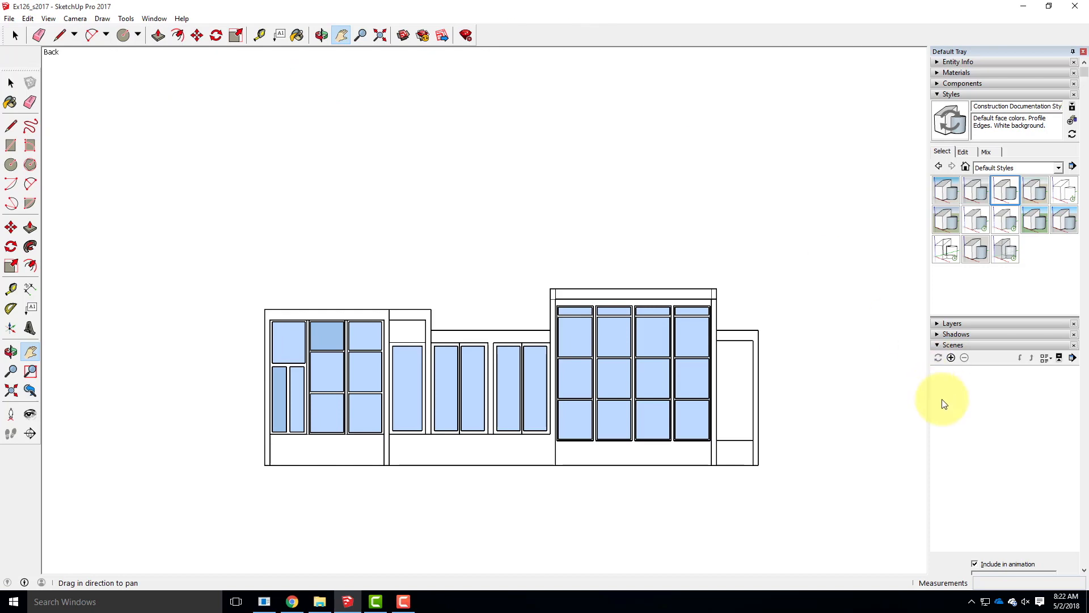
left_click(940, 345)
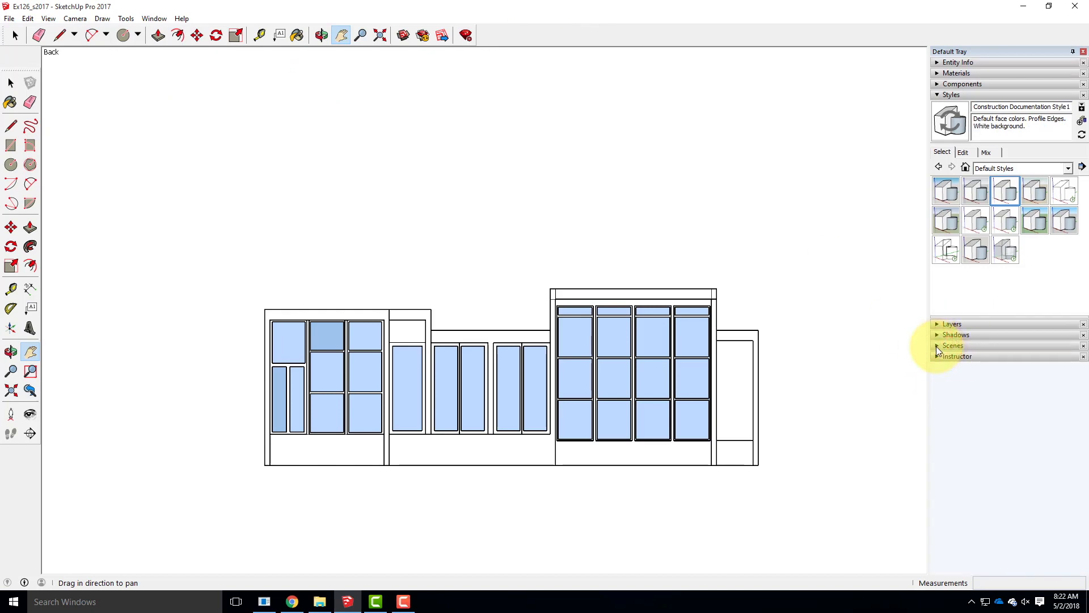
left_click(936, 345)
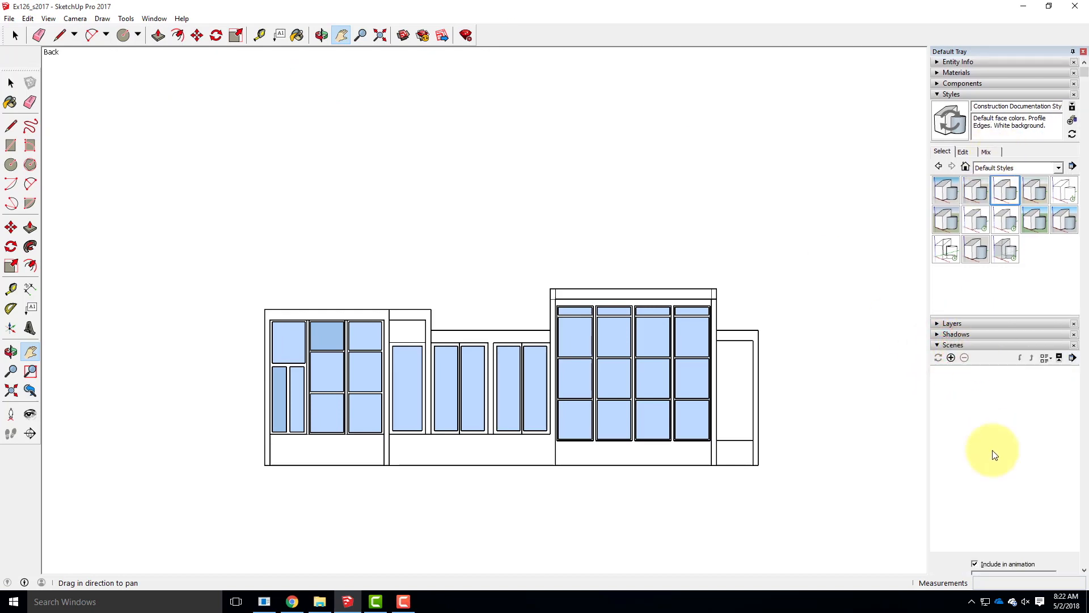
left_click(153, 18)
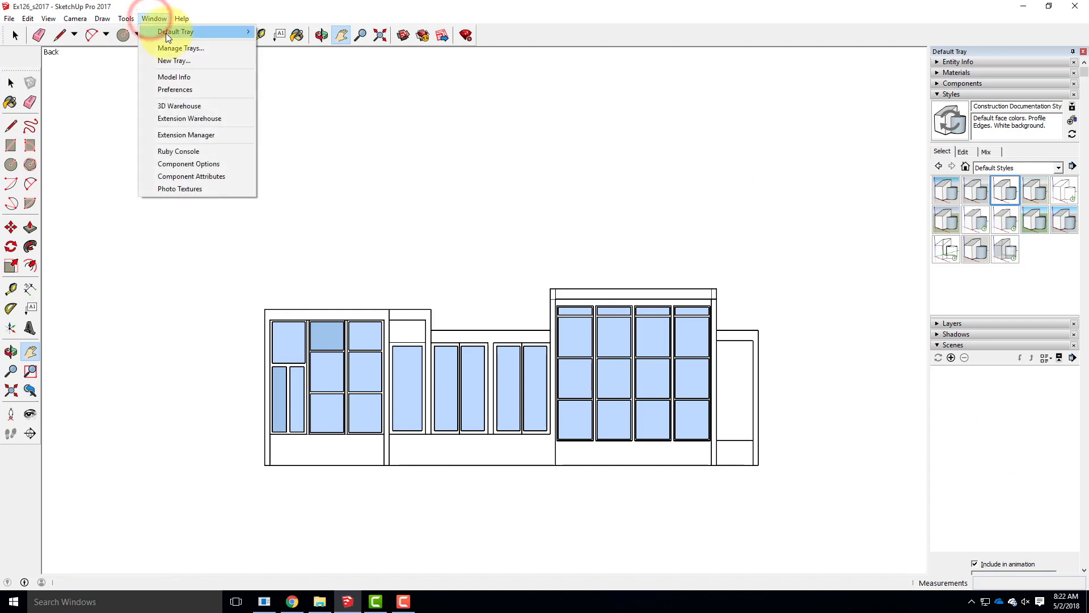
mouse_move(165, 32)
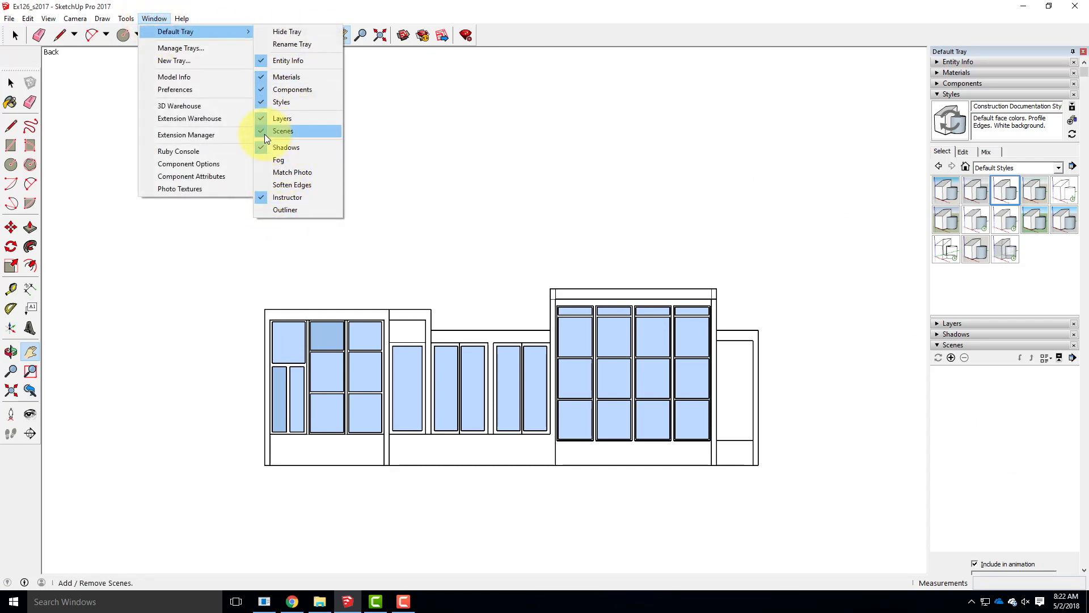
left_click(153, 18)
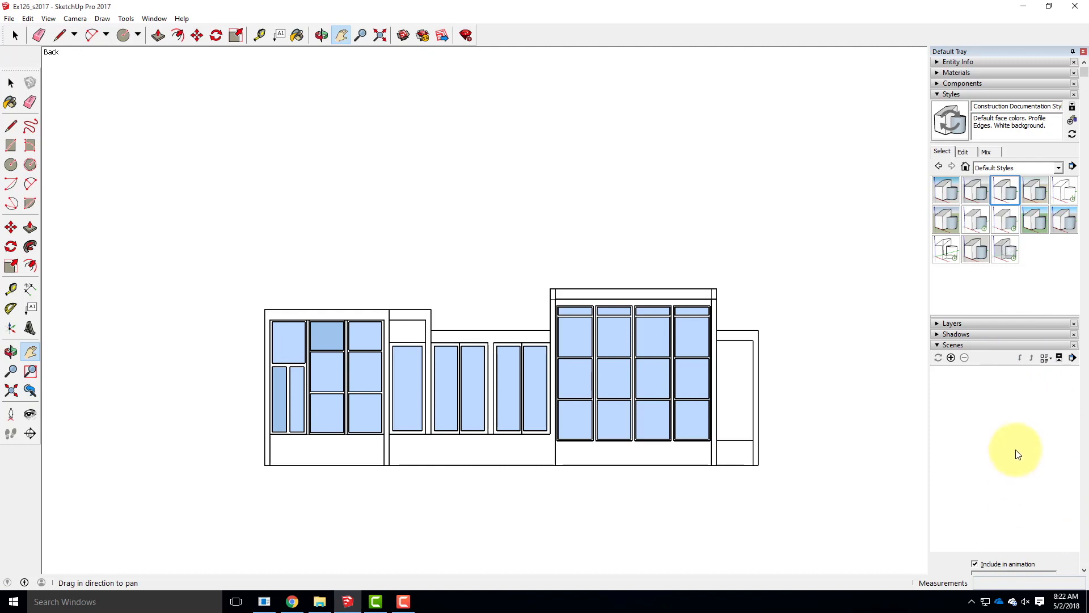
Create a scene of the back elevation, saving the style changes as a new style, and recall the scene after orbiting away.
scroll(1059, 485, "down", 2)
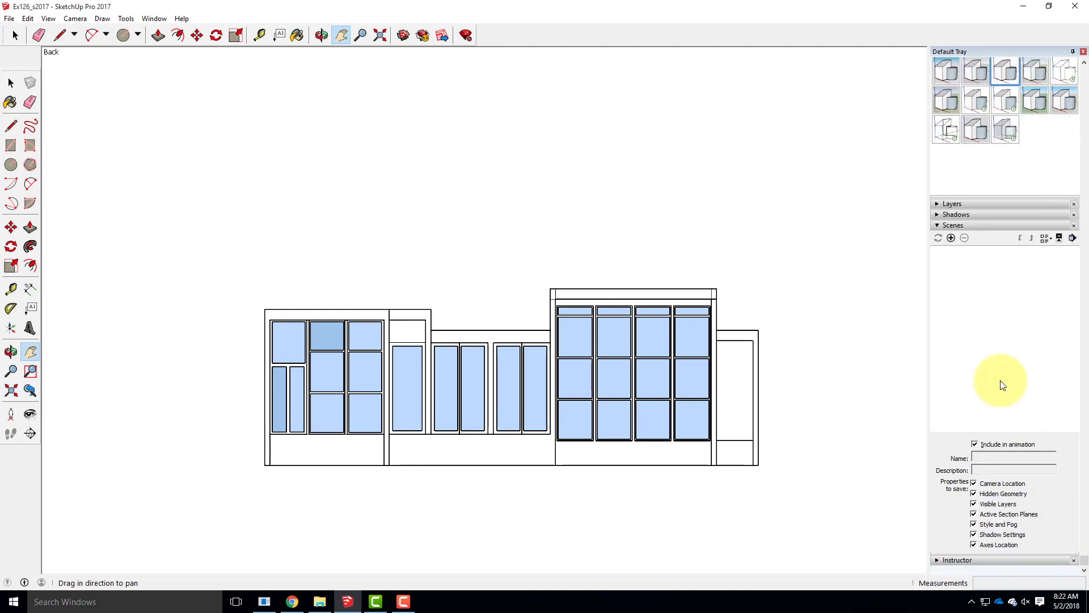
left_click(952, 238)
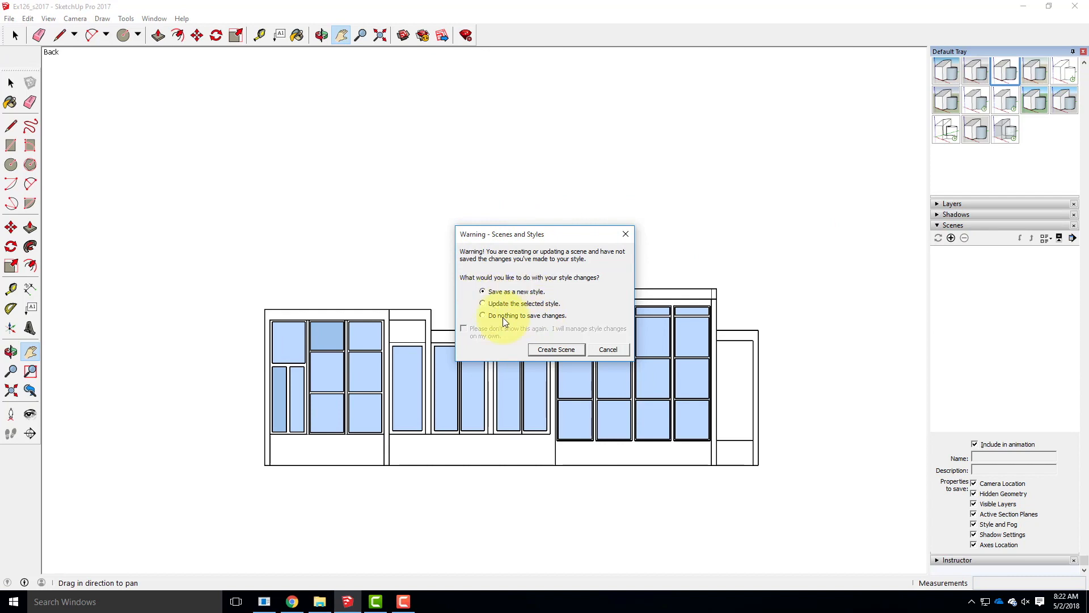
left_click(556, 349)
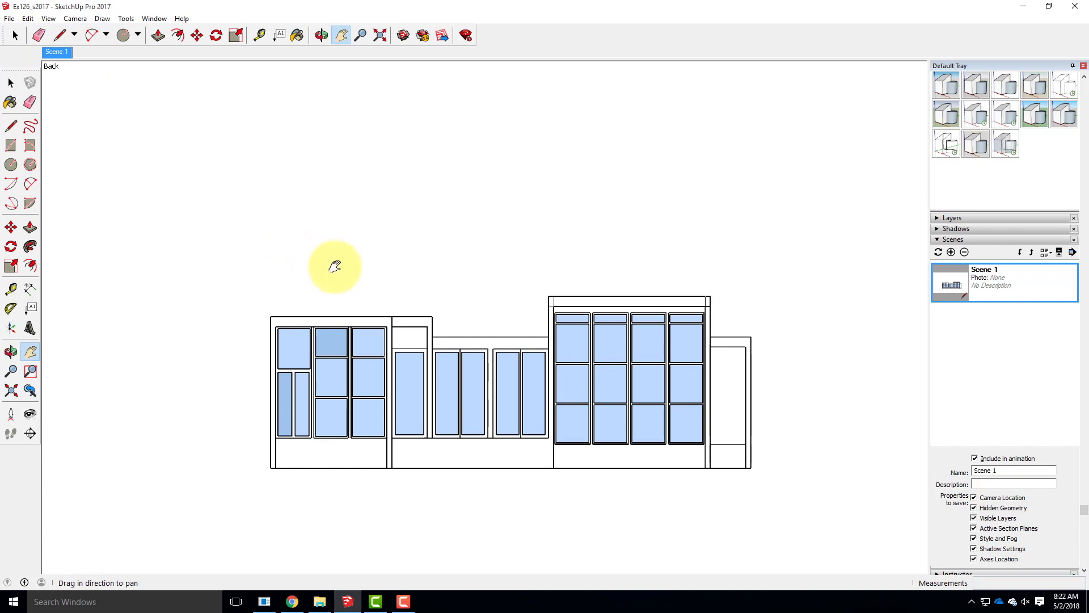
middle_click_drag(333, 214, 370, 287)
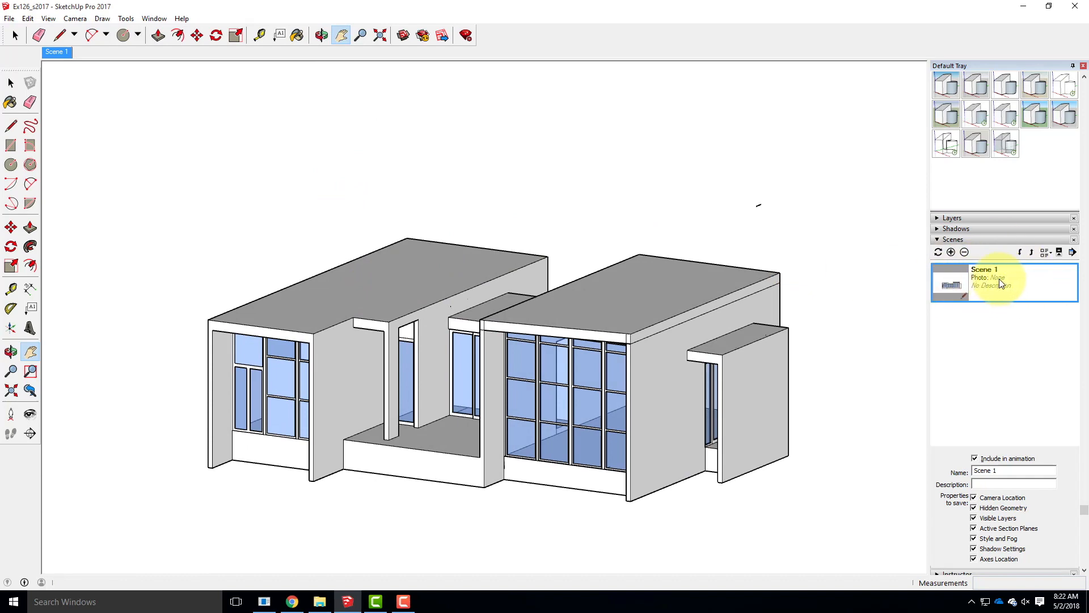
double_click(1017, 282)
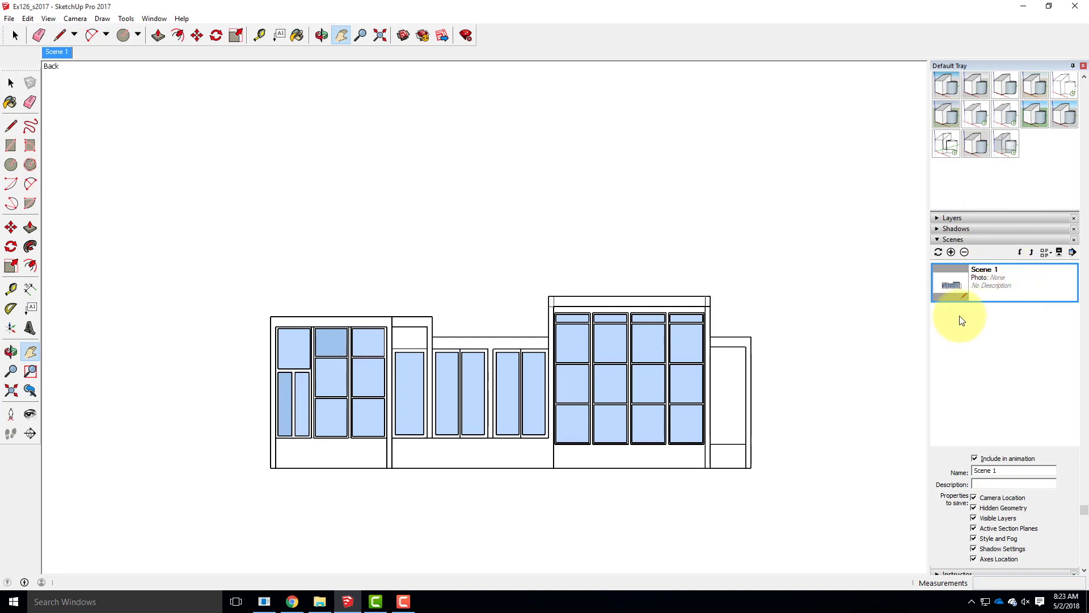
Collapse the Scenes settings and browse the Straight Lines style collection before returning to Default Styles.
left_click(937, 240)
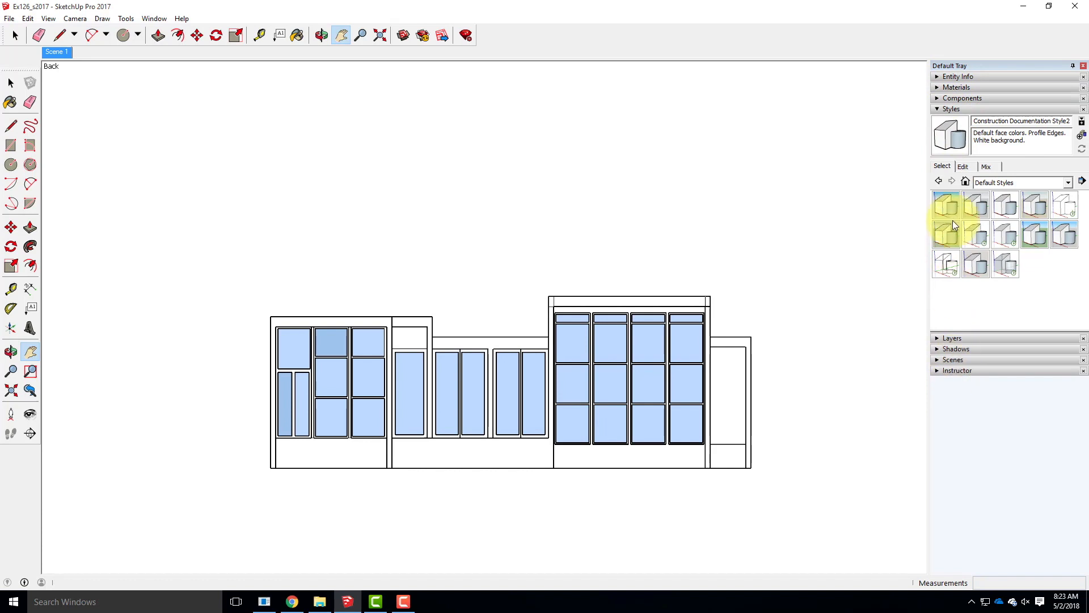
left_click(937, 110)
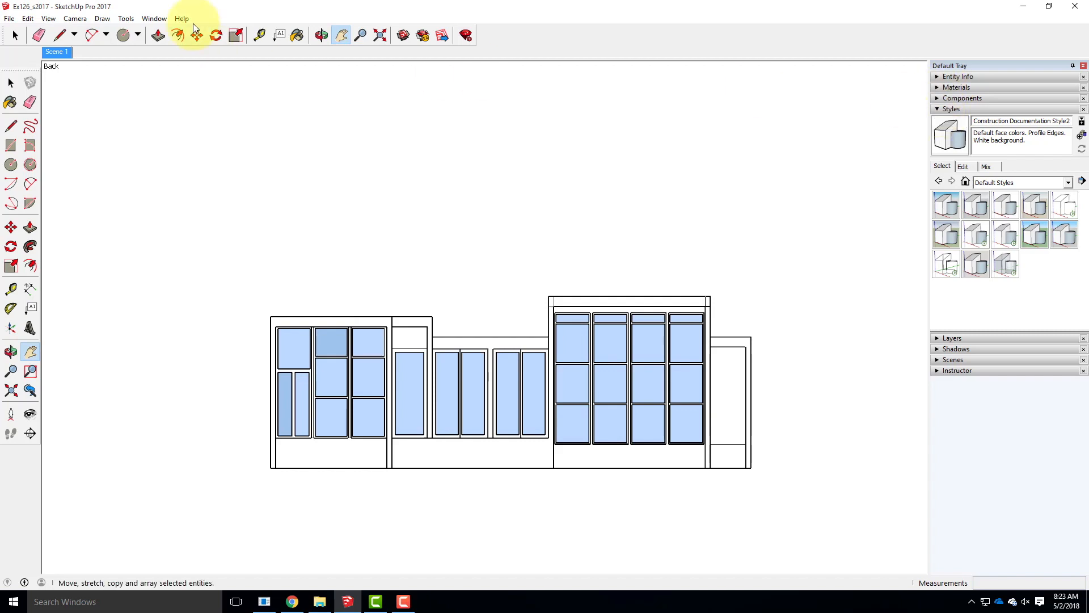
left_click(80, 19)
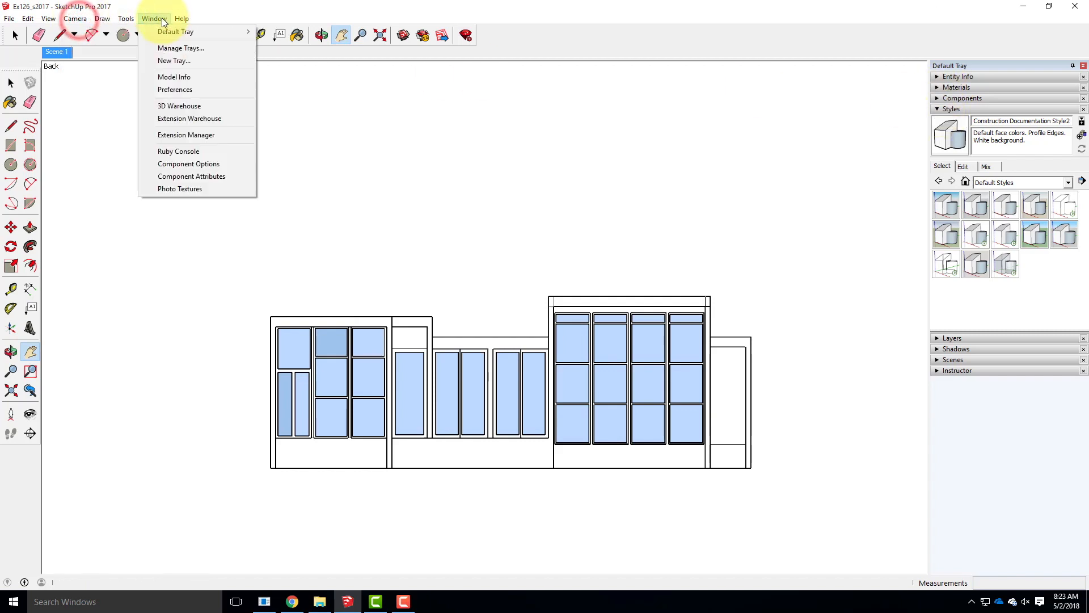
mouse_move(166, 31)
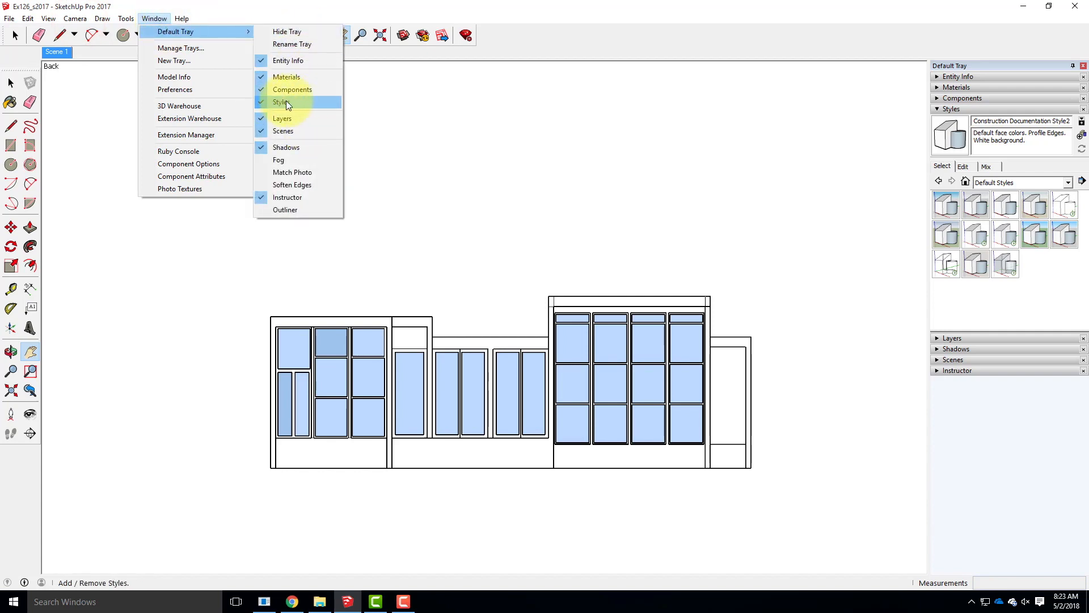
left_click(151, 17)
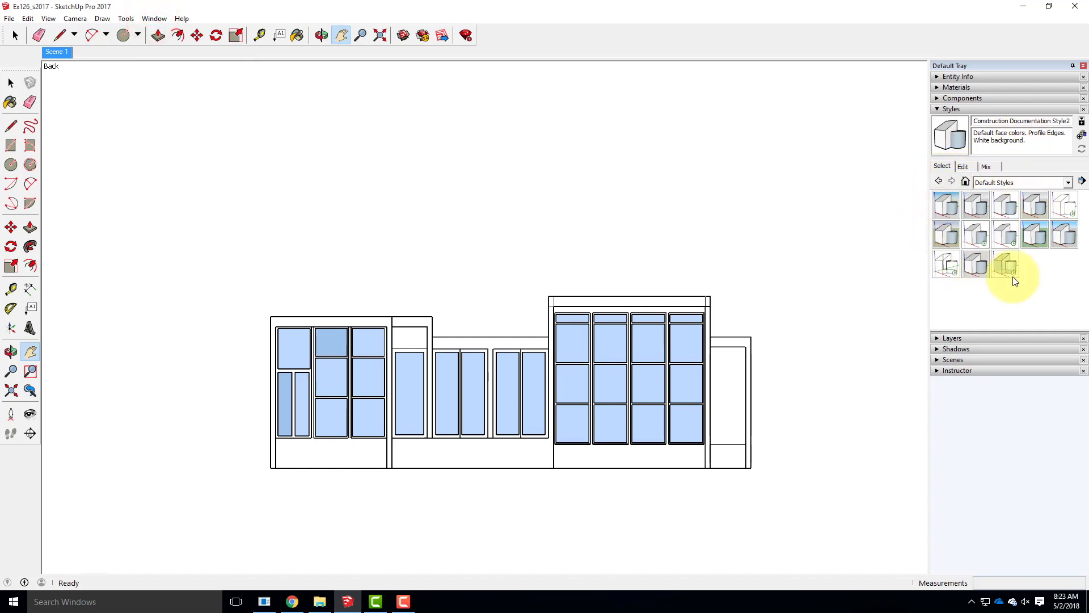
left_click(1045, 185)
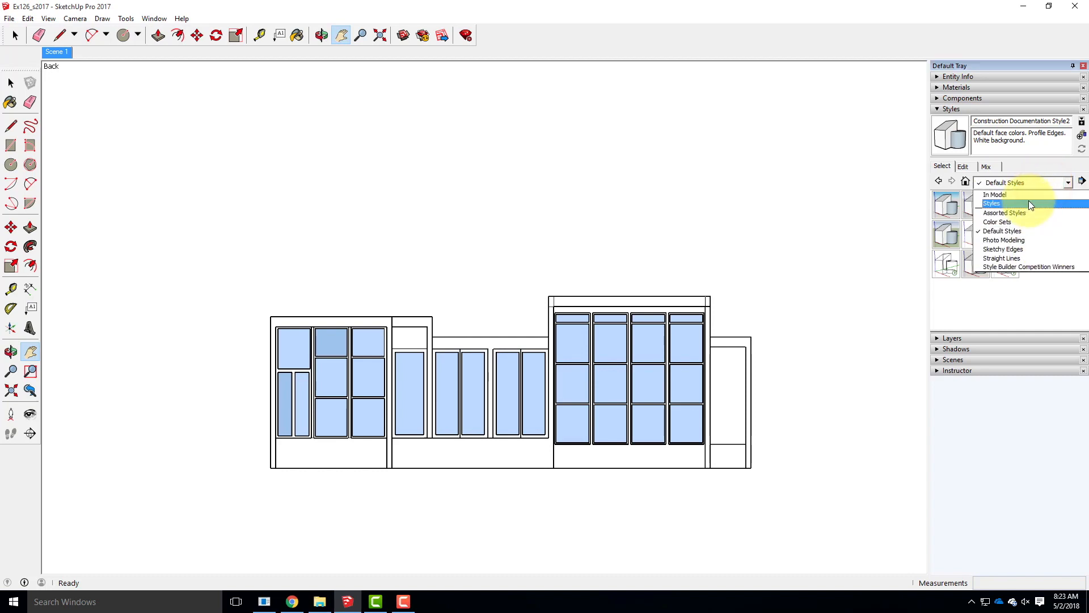
left_click(1009, 258)
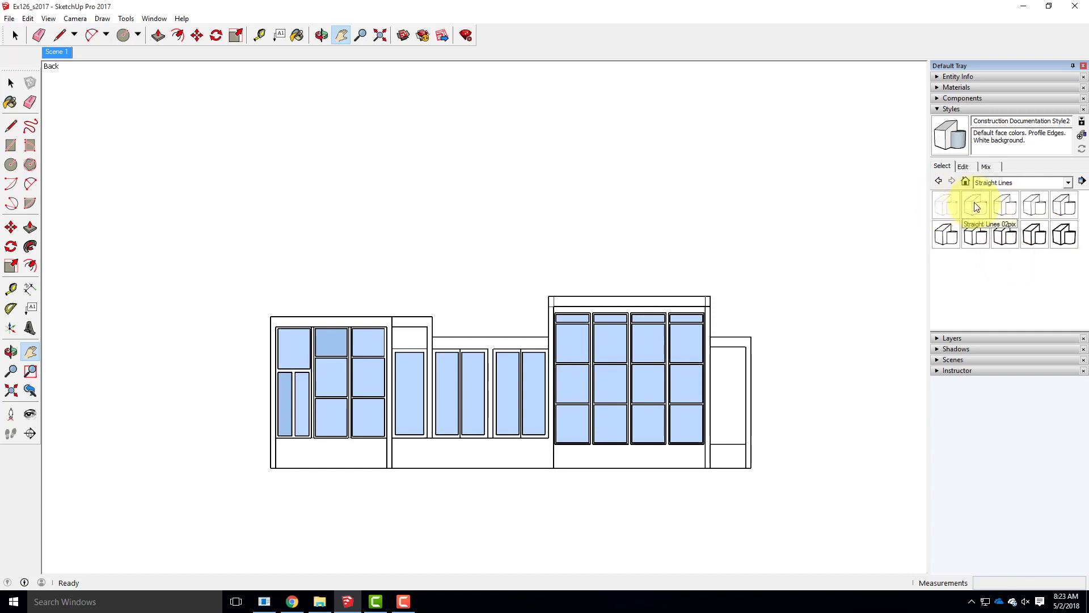
left_click(1012, 182)
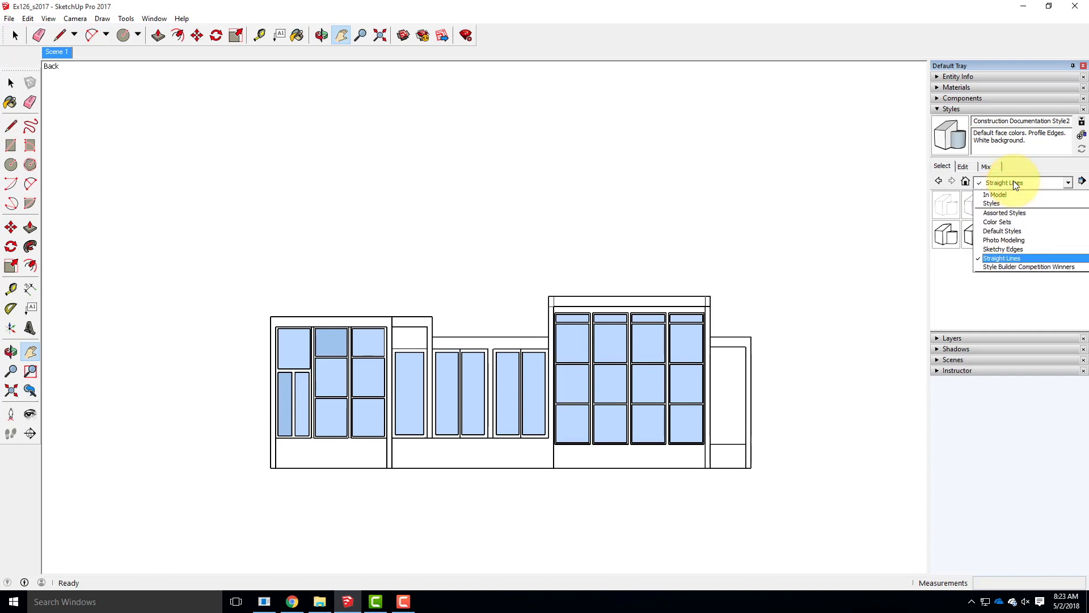
left_click(1009, 230)
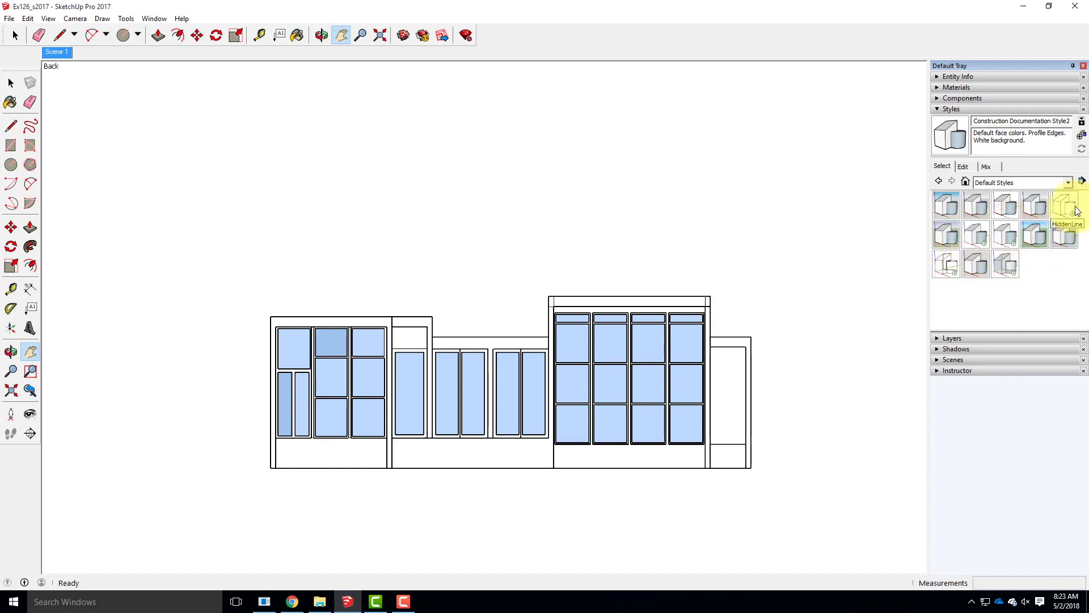
Apply the HiddenLine style from the Default Styles collection to the back elevation.
left_click(1021, 181)
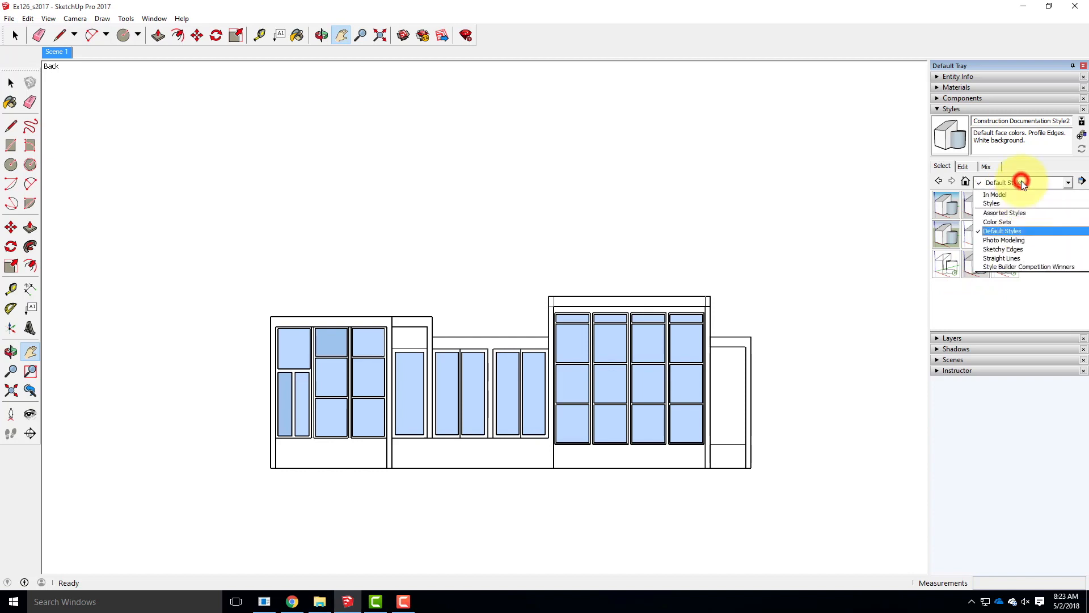
left_click(1009, 234)
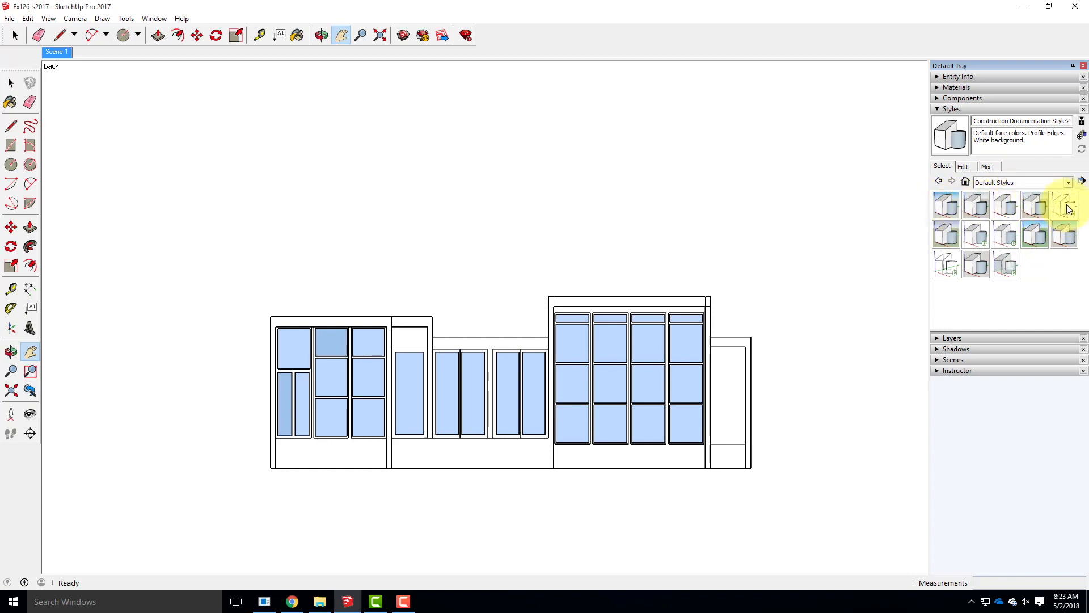
left_click(1068, 208)
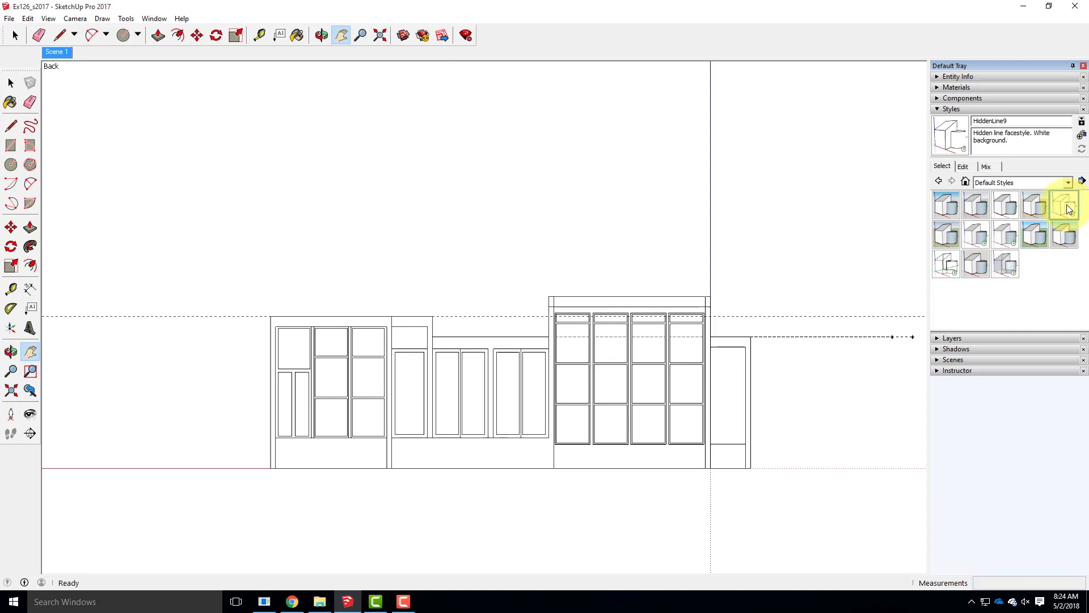
left_click(1066, 208)
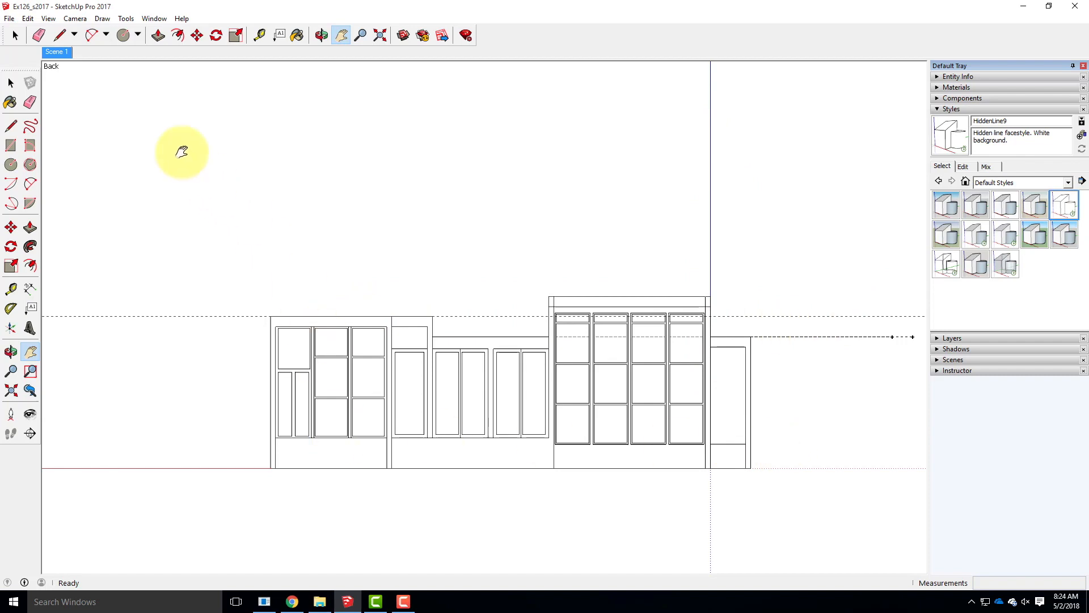
Turn off section cuts, axes and guides for the hidden-line elevation.
left_click(48, 19)
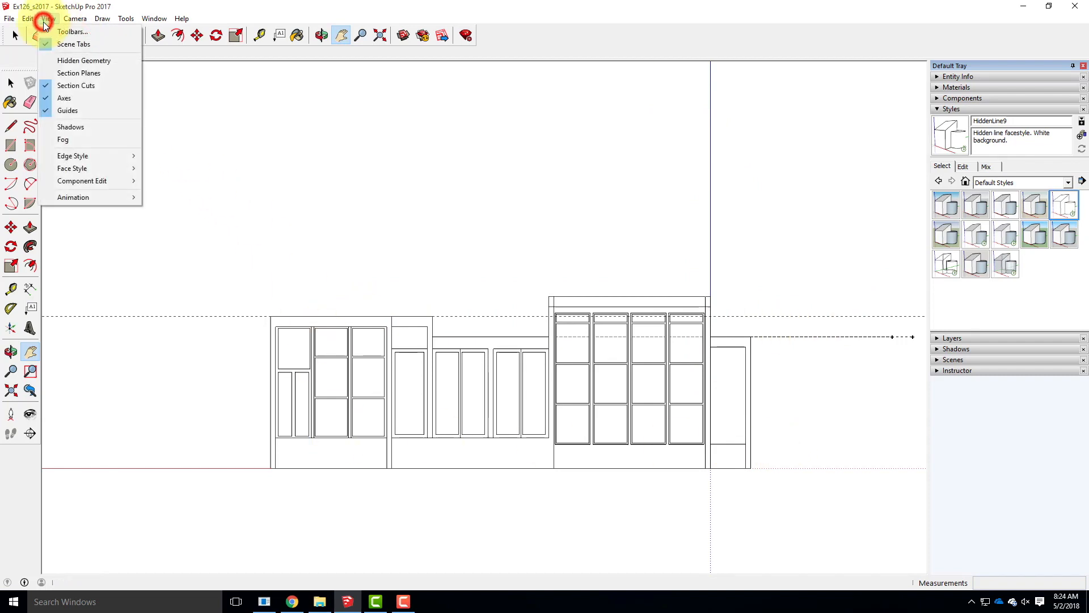
left_click(69, 87)
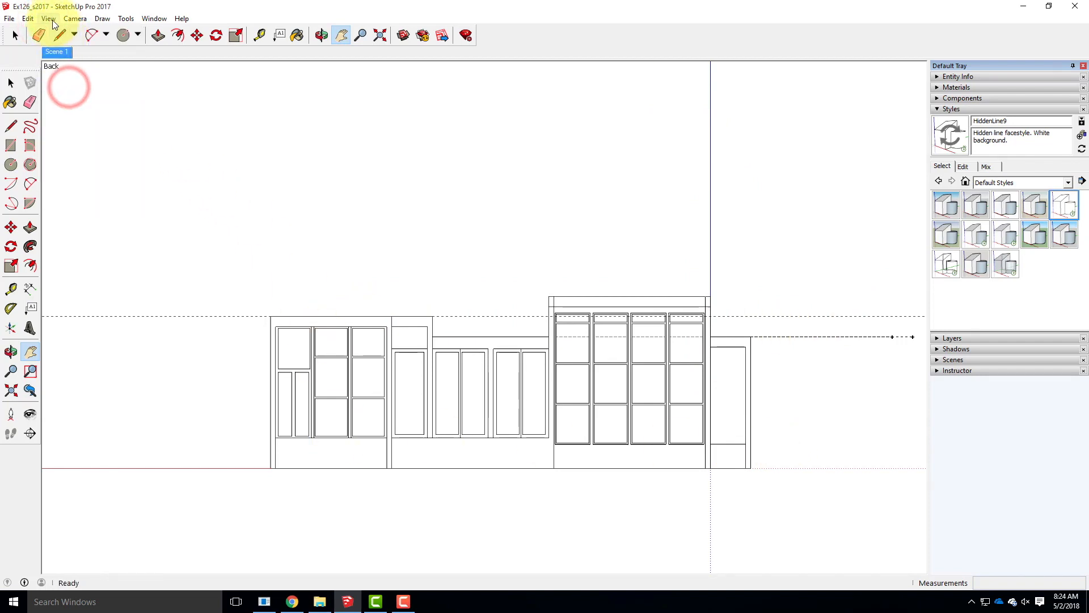
left_click(49, 18)
left_click(63, 95)
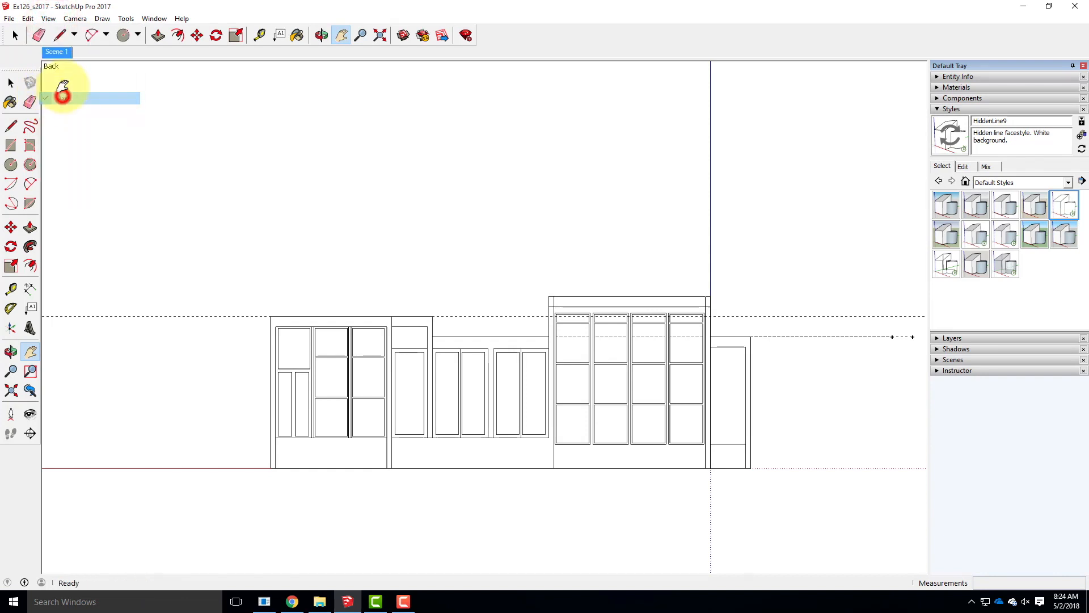
left_click(50, 18)
left_click(68, 112)
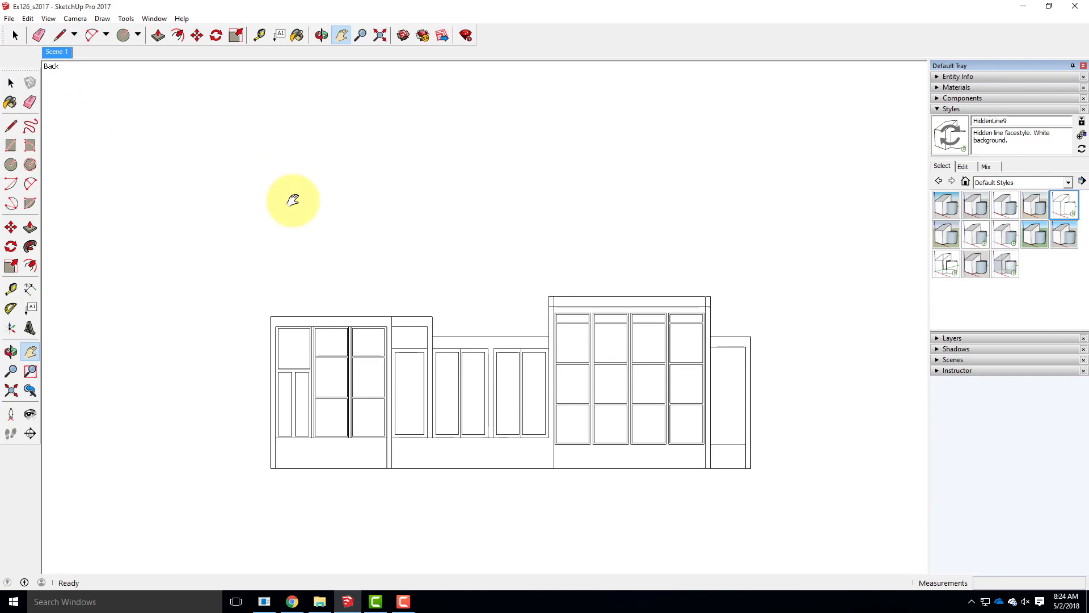
Start a 2D graphic export and browse OneDrive's Live Demonstrations and Live - A135 Exercises folders to Ex125.
left_click(9, 19)
mouse_move(59, 193)
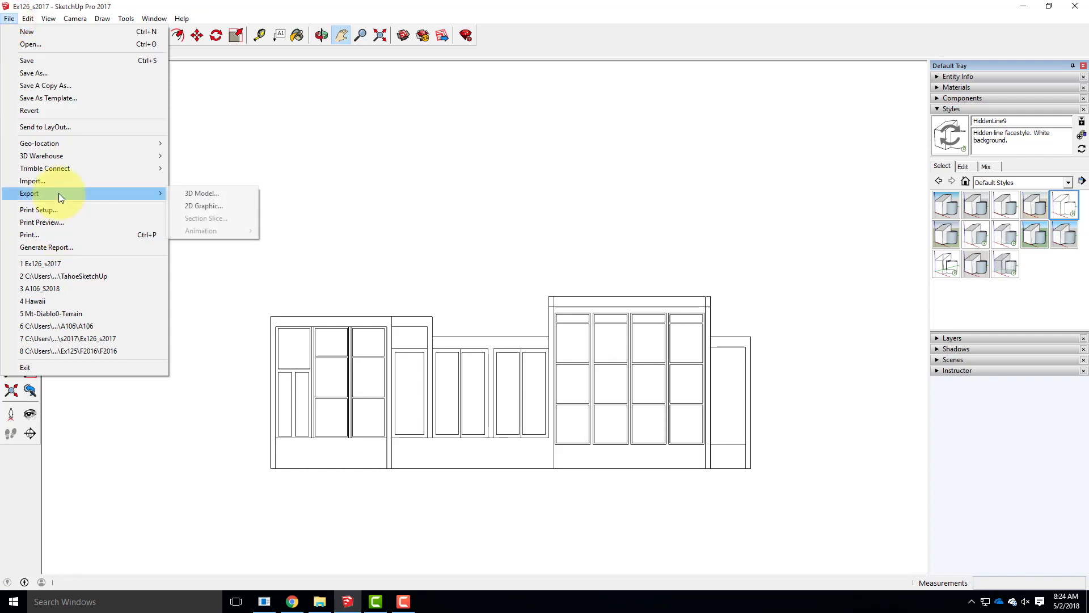
left_click(212, 206)
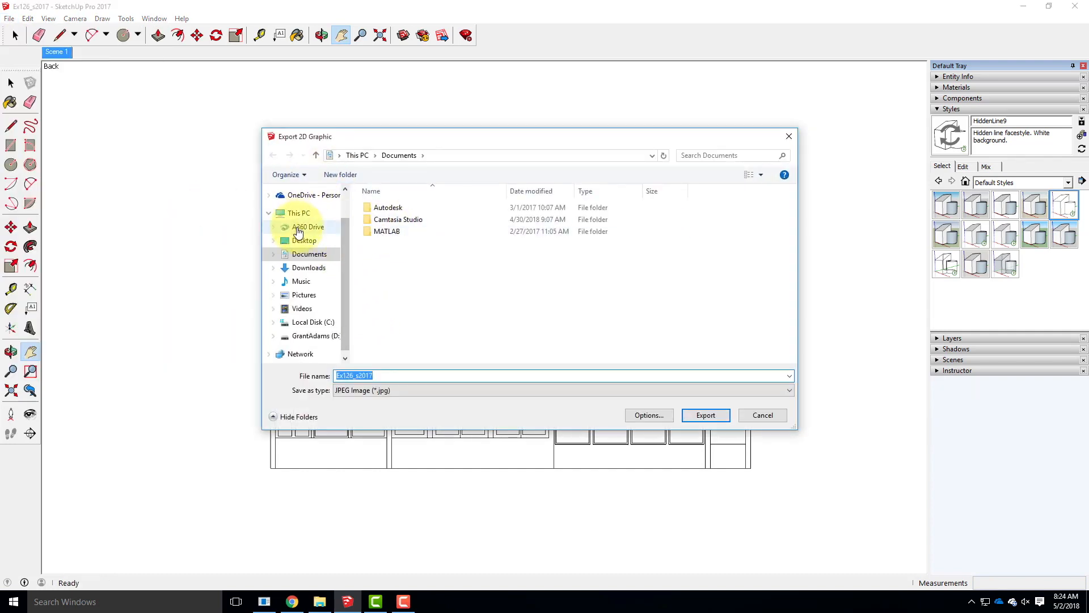
left_click_drag(343, 268, 349, 239)
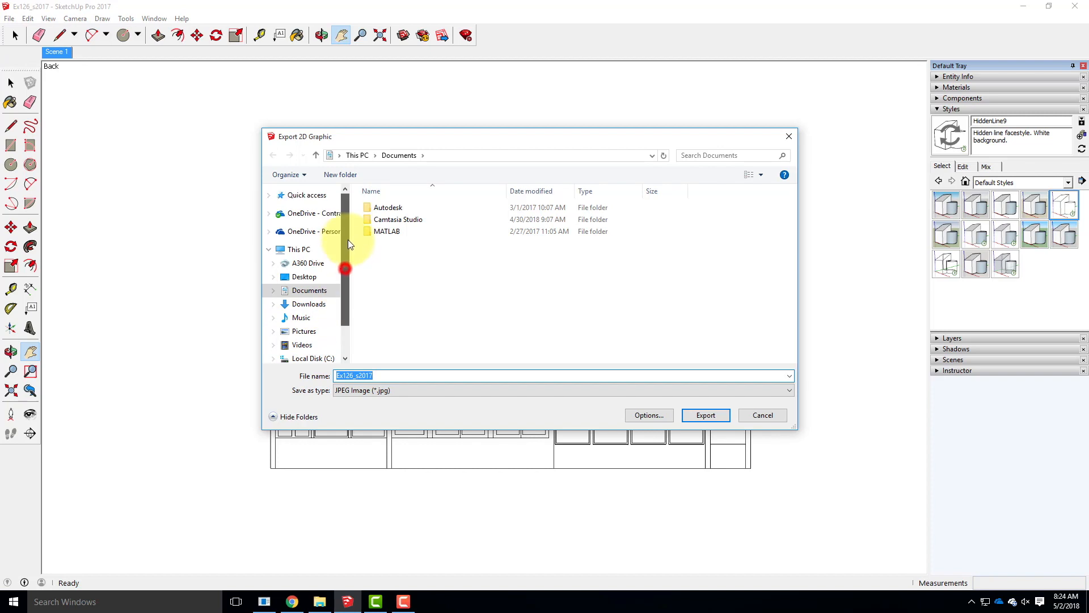
left_click(301, 213)
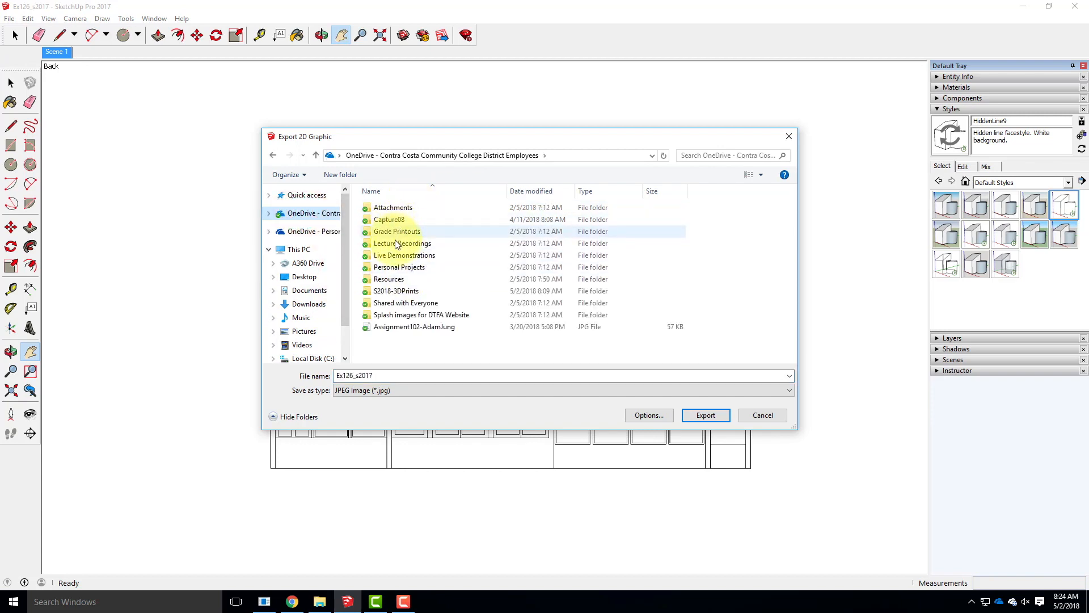
double_click(390, 255)
double_click(406, 207)
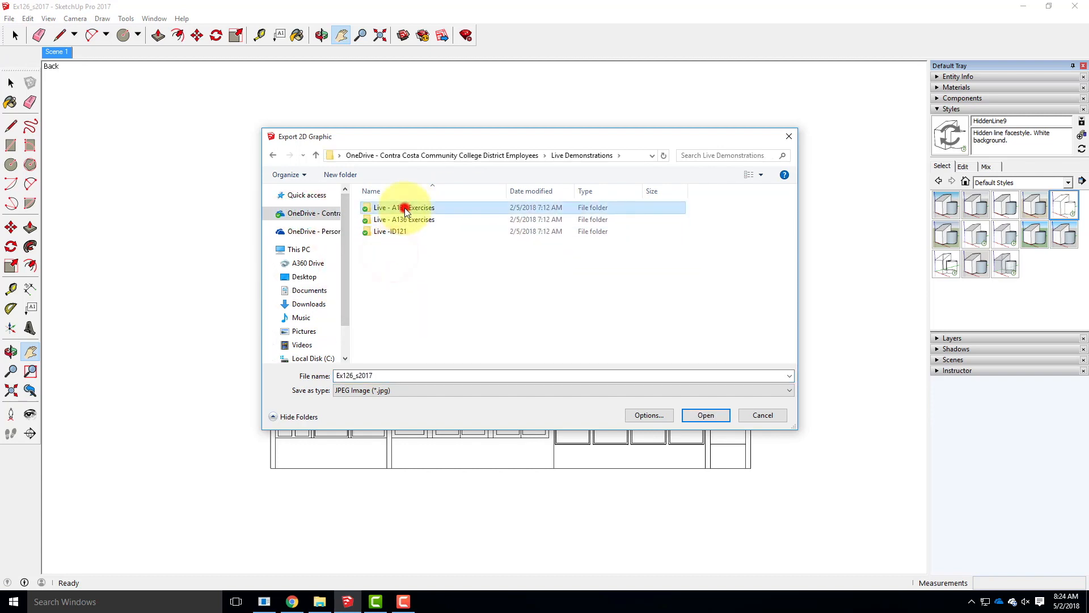
scroll(447, 303, "down", 5)
double_click(454, 309)
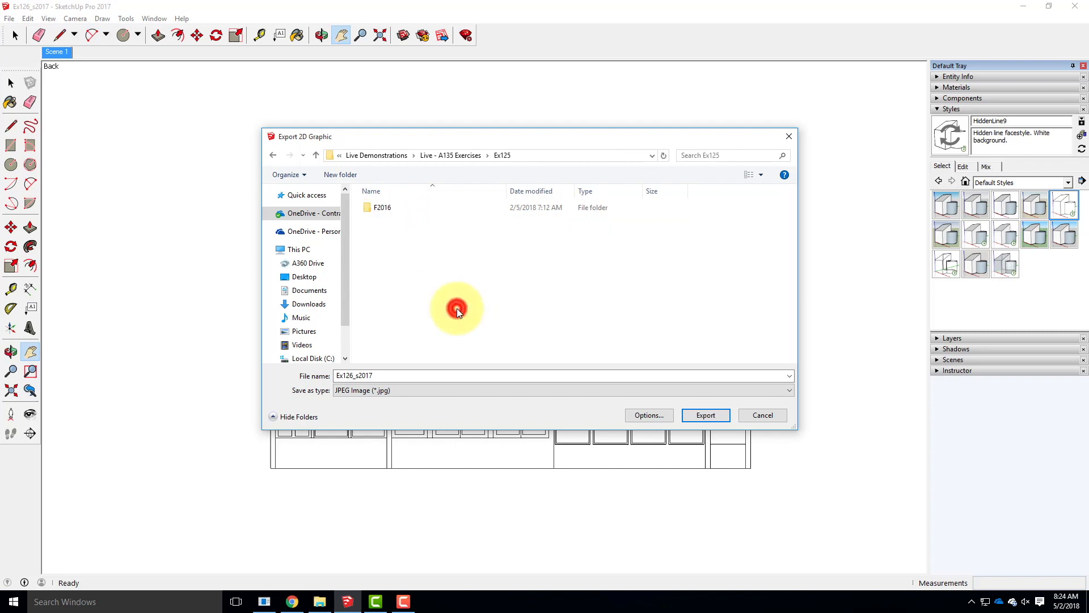
Create a folder named S2018 inside Ex125 and open it as the export location.
left_click(341, 175)
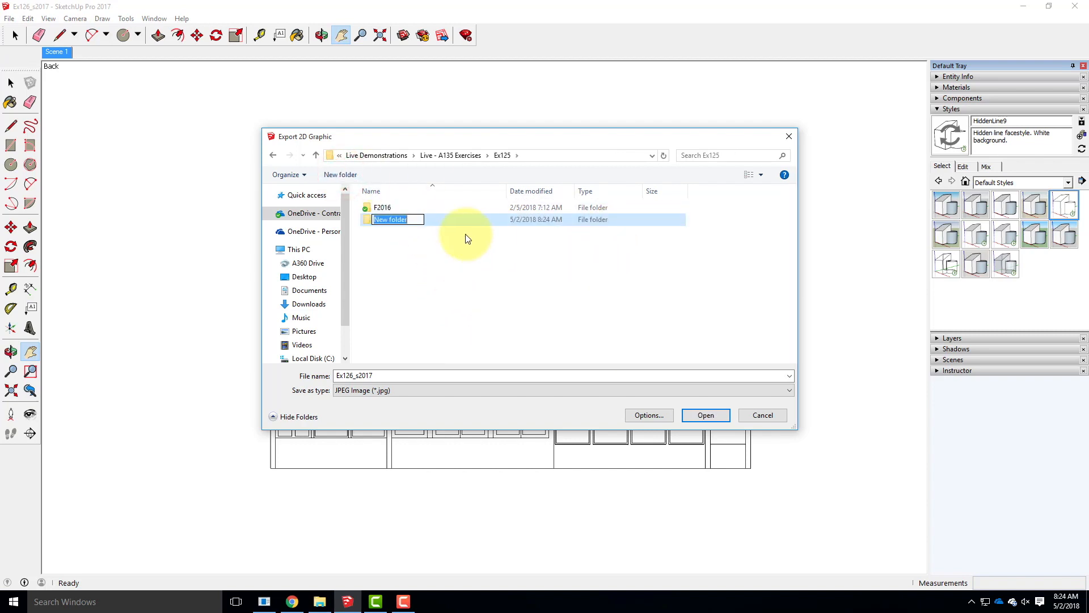
type("S21017")
key("BackSpace")
key("BackSpace")
key("BackSpace")
key("BackSpace")
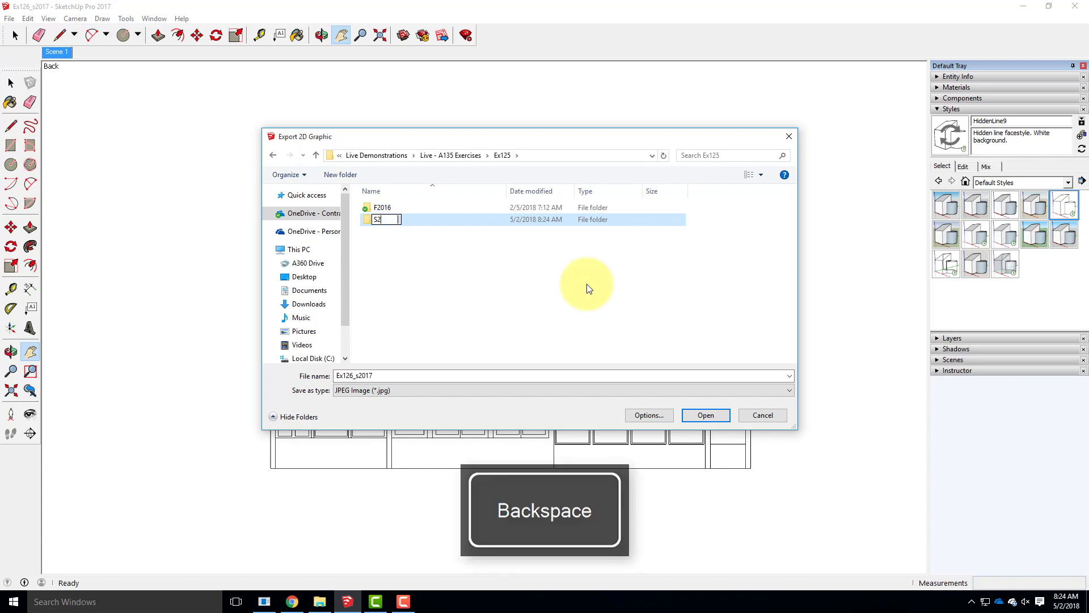
type("018")
left_click(453, 216)
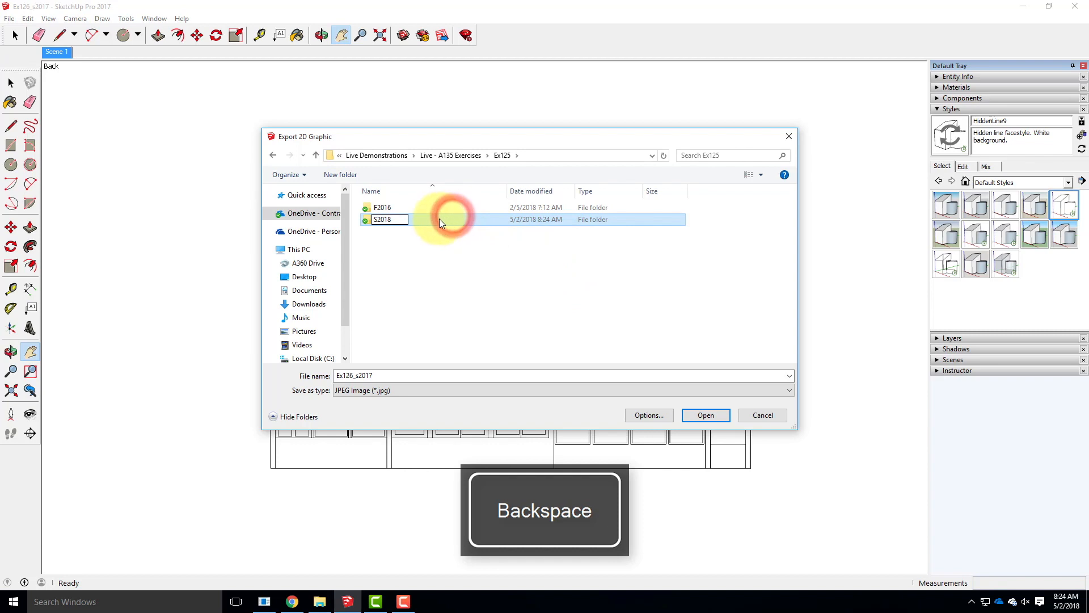
double_click(428, 219)
Name the exported JPEG image Ex125_s2018_lines.
double_click(374, 376)
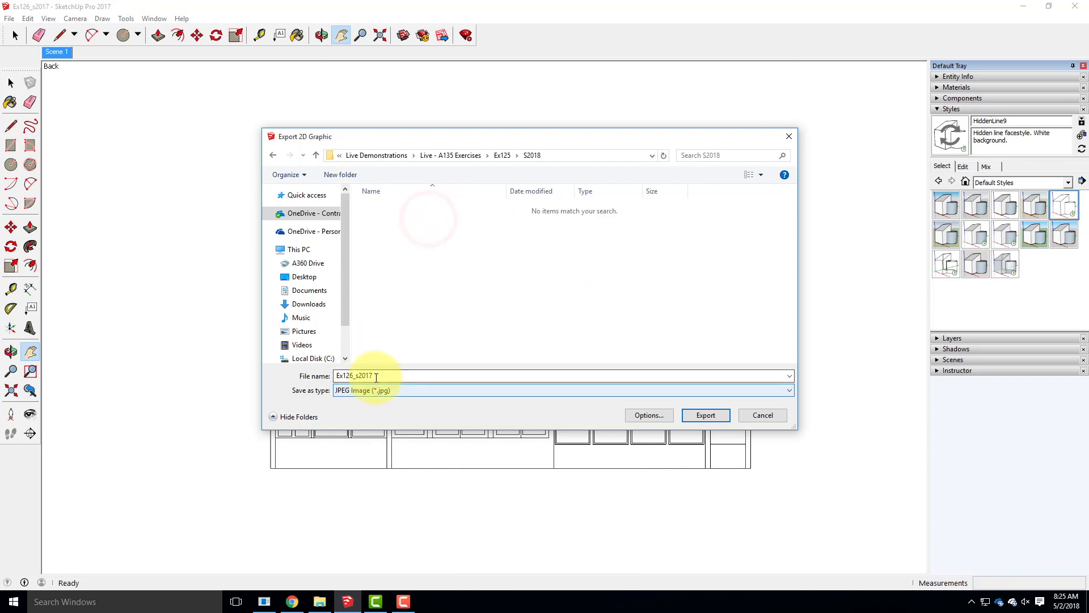
left_click(384, 374)
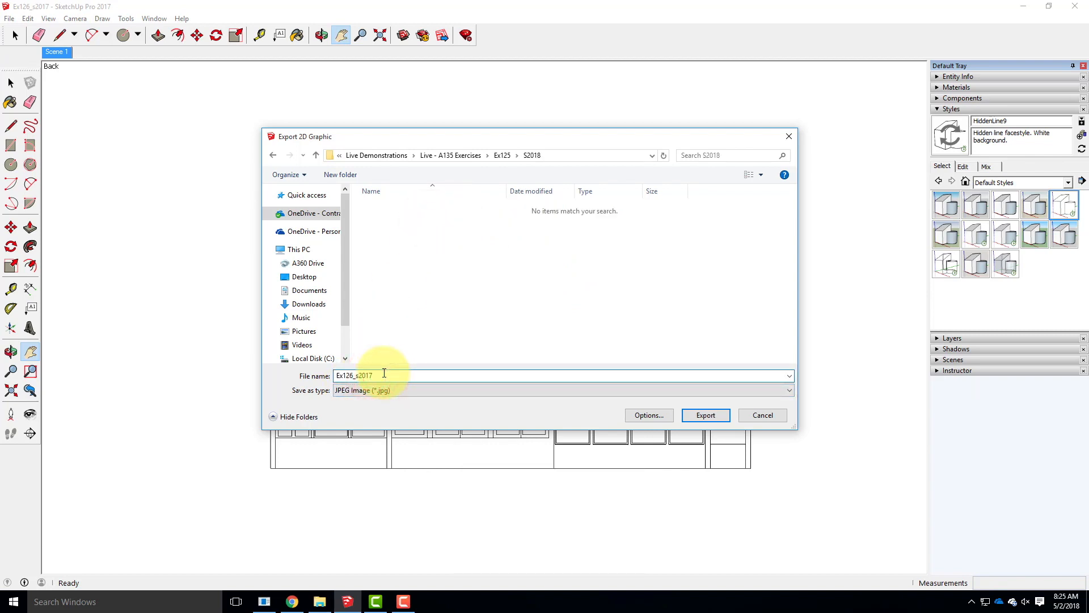
left_click(352, 375)
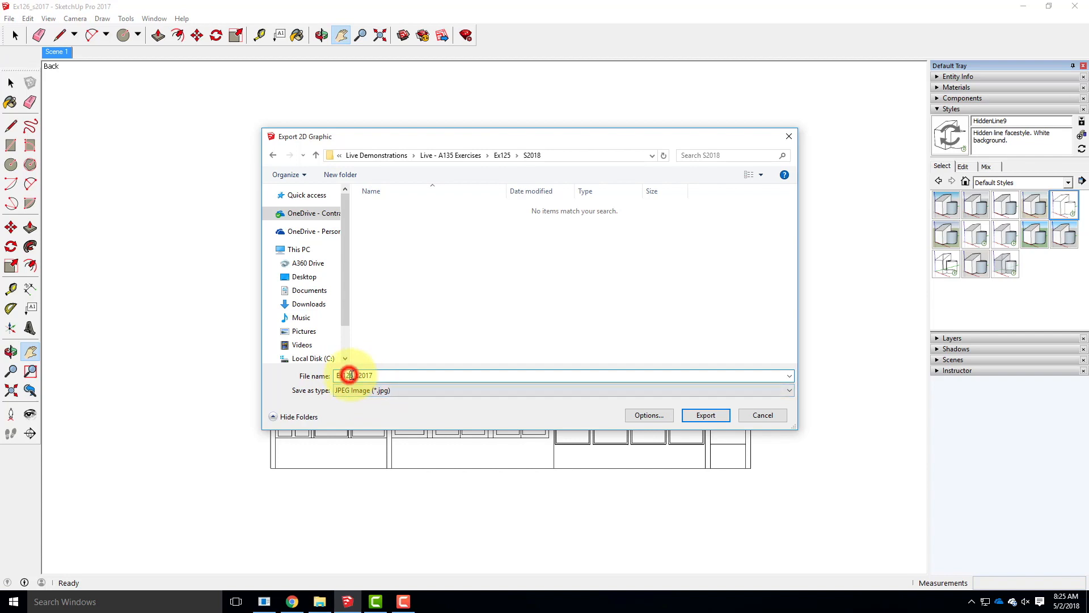
key("BackSpace")
type("5")
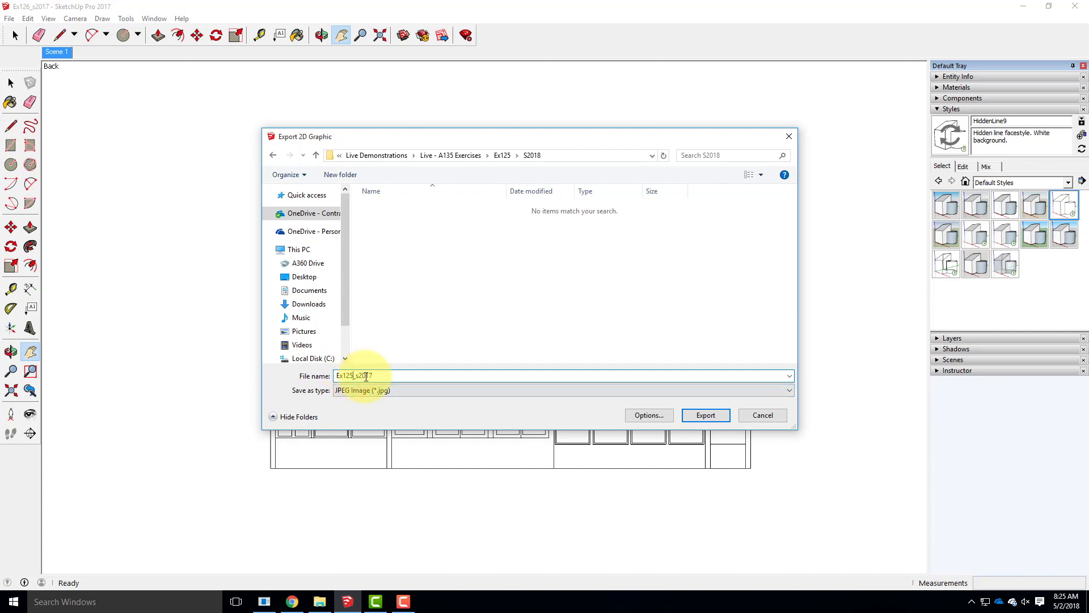
left_click(373, 374)
key("BackSpace")
type("8_lines")
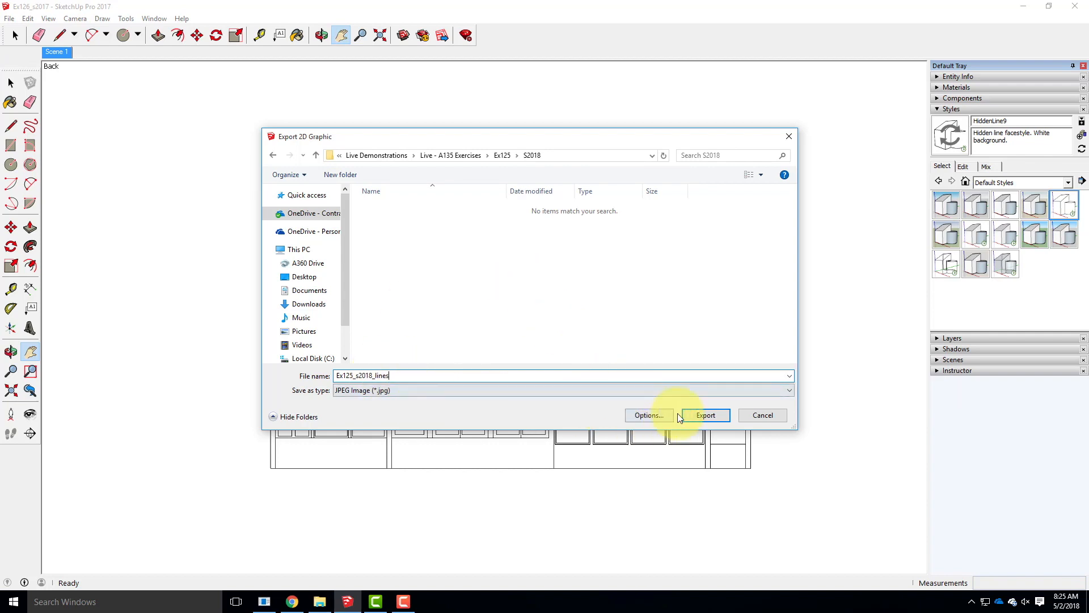
Compare the view-size and custom pixel dimensions in the JPEG export options.
left_click(648, 417)
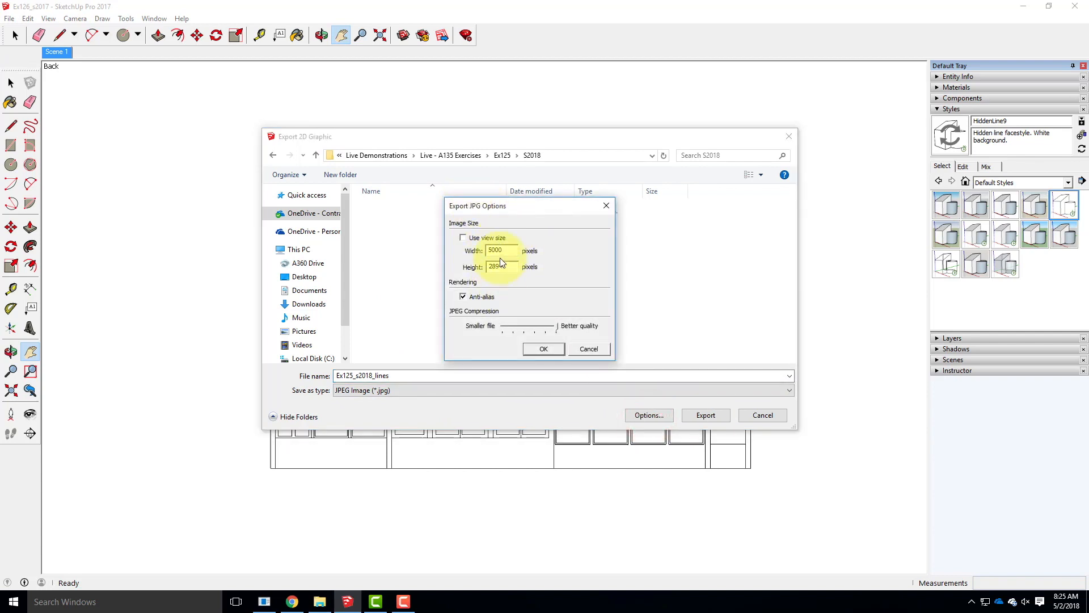
left_click(464, 238)
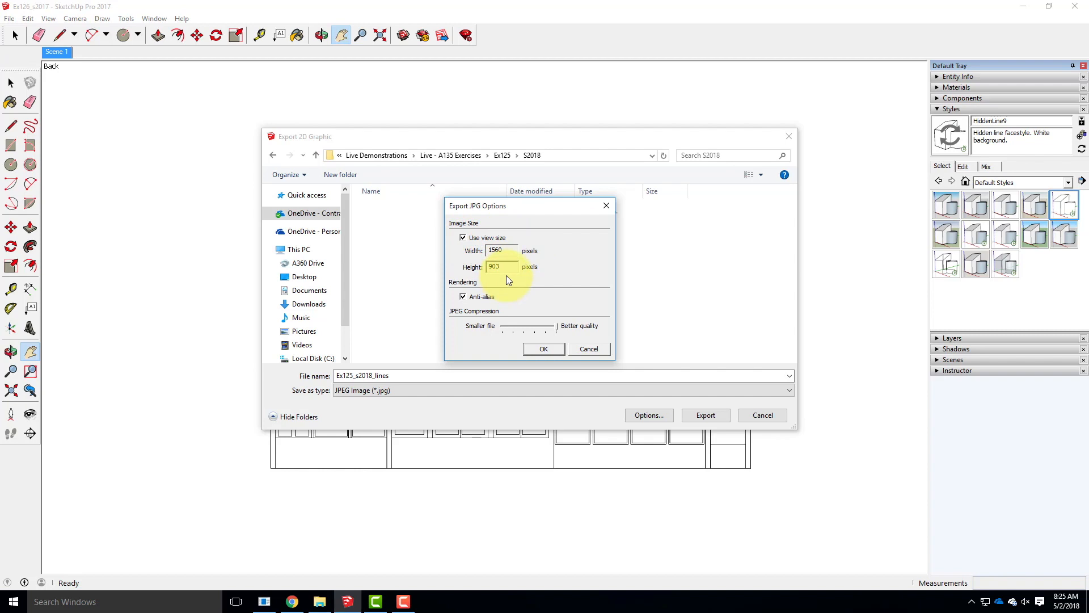
left_click(463, 238)
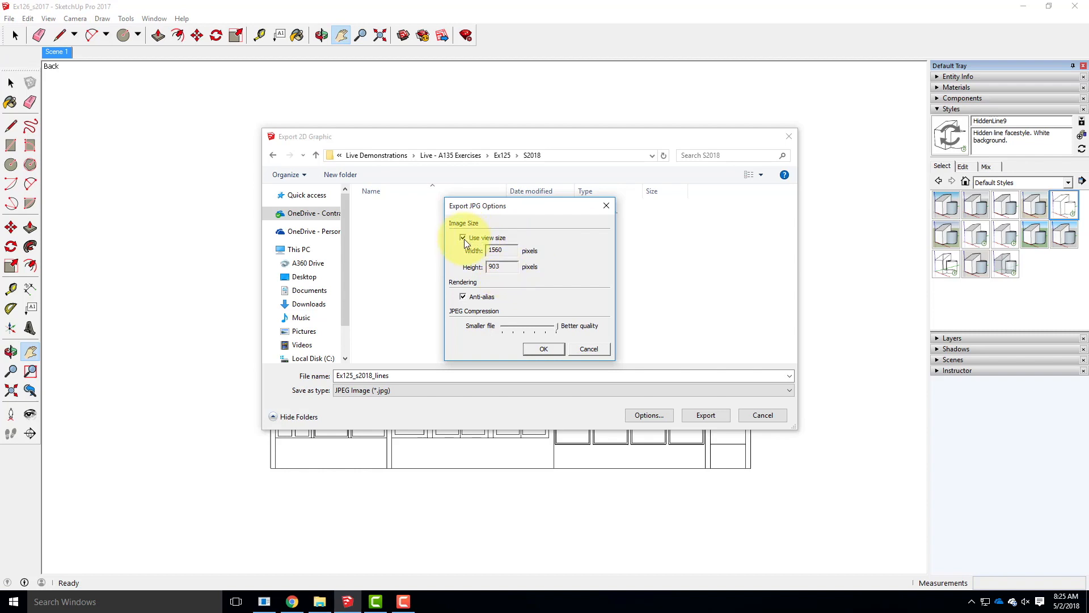
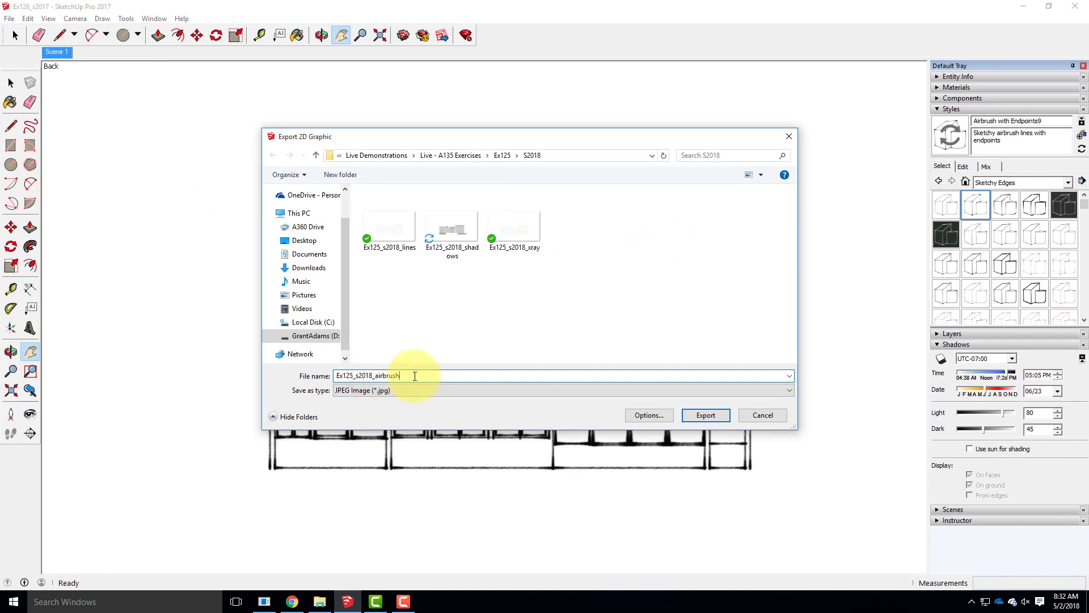
Export the airbrush elevation as the JPEG image Ex125_s2018_airbrush and apply the Pen Grey style from Sketchy Edges.
left_click(709, 416)
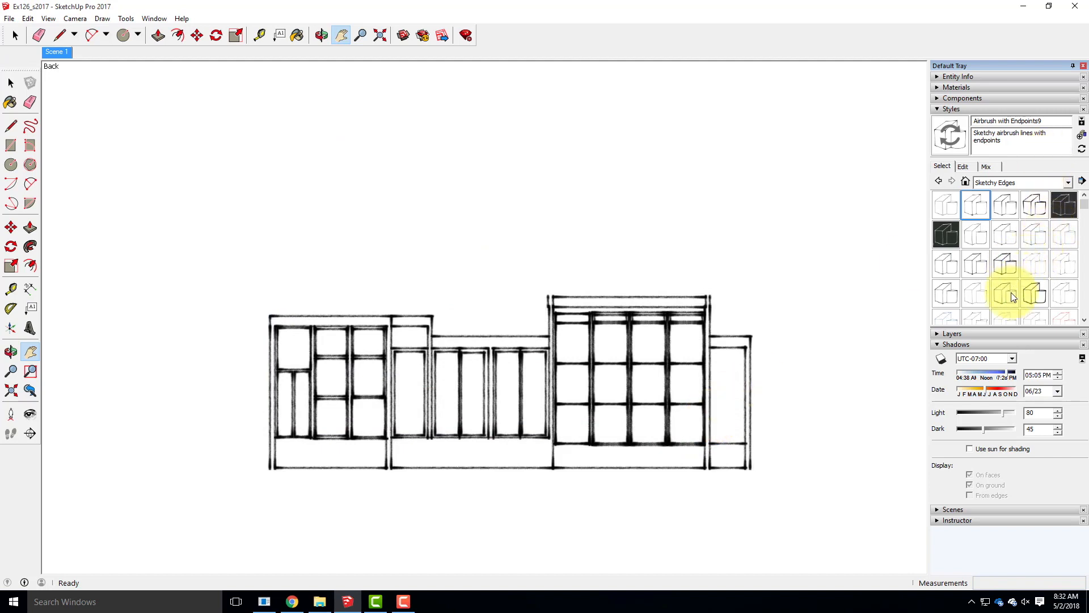
left_click(1084, 205)
left_click_drag(1085, 205, 1084, 244)
left_click(997, 251)
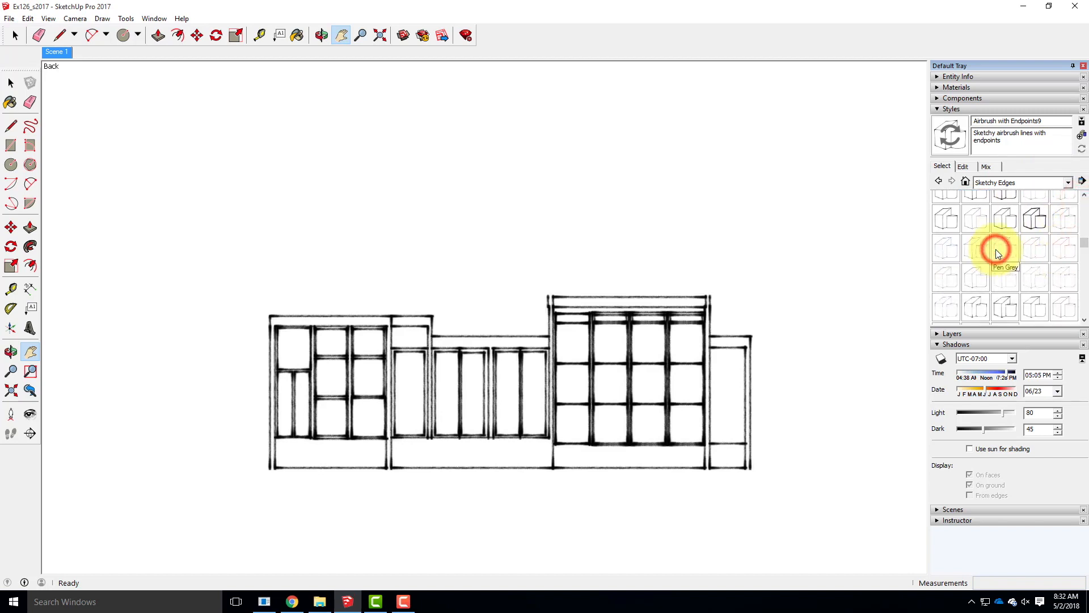
Turn off section planes, section cuts and guides for the Pen Grey elevation.
left_click(48, 19)
left_click(71, 74)
left_click(48, 18)
left_click(75, 87)
left_click(49, 19)
left_click(74, 111)
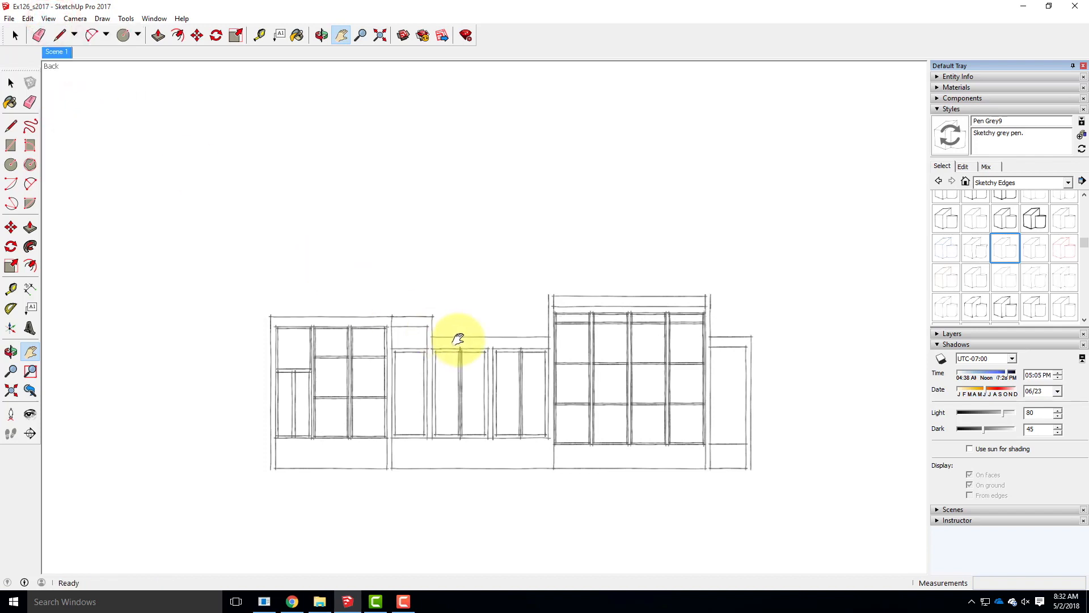
Export the Pen Grey elevation to the S2018 folder as the JPEG image Ex125_s2018_pen.
left_click(9, 19)
mouse_move(65, 197)
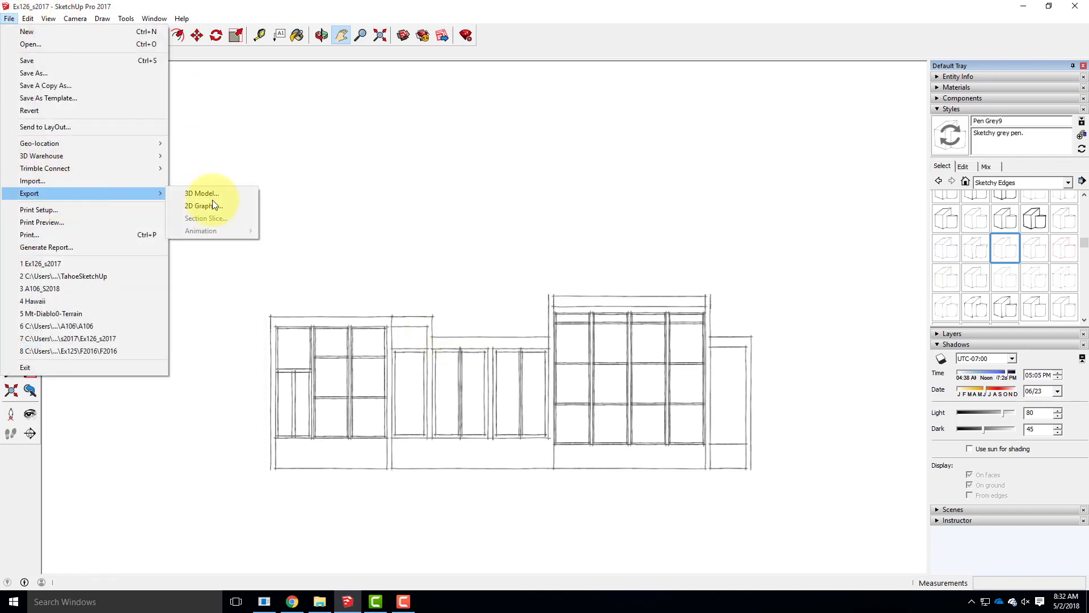
left_click(212, 207)
left_click(577, 230)
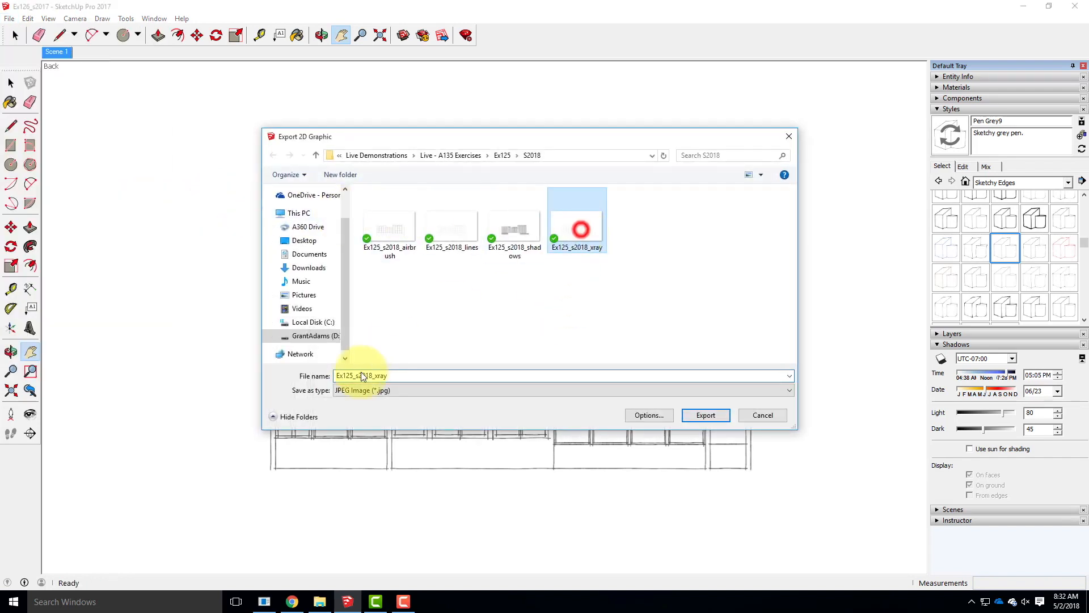
double_click(377, 376)
left_click_drag(376, 375, 404, 375)
type("peng")
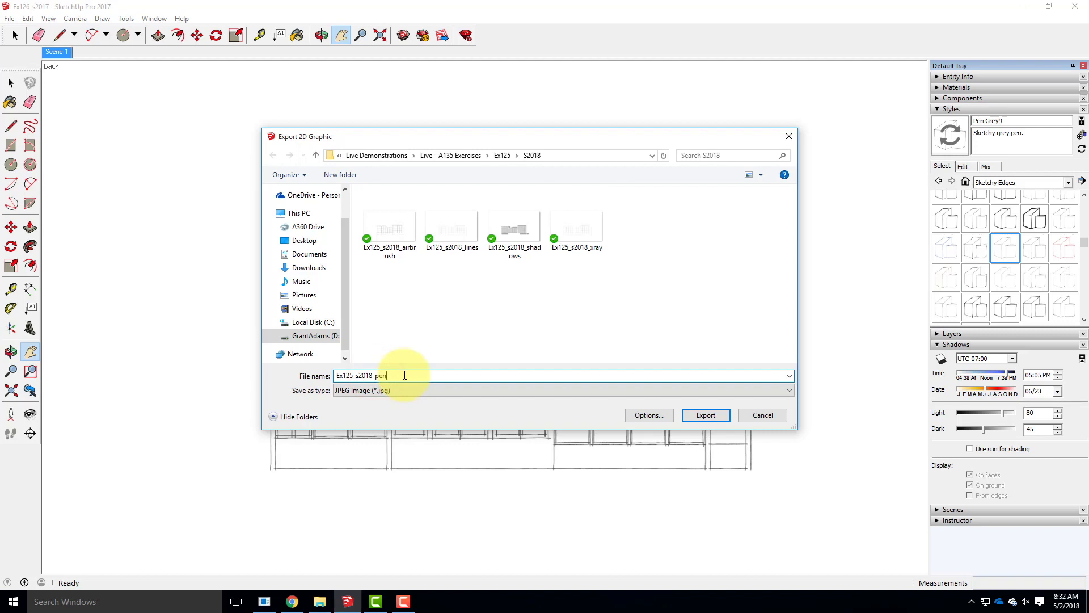
left_click(704, 414)
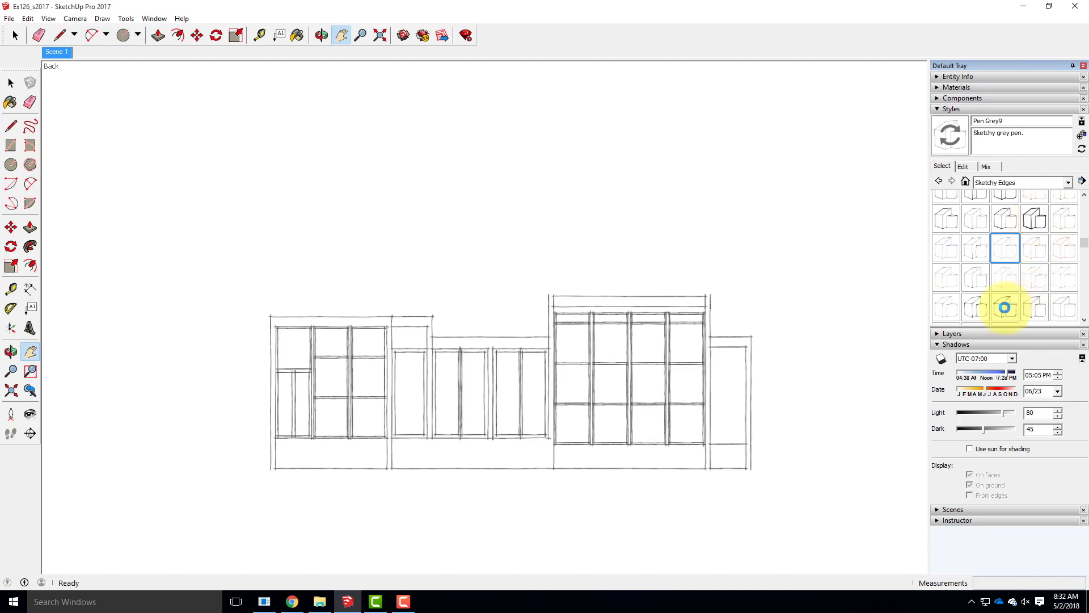
Try the Scribble Heavy style on the elevation and switch to Permanent Marker Heavy.
left_click(1015, 304)
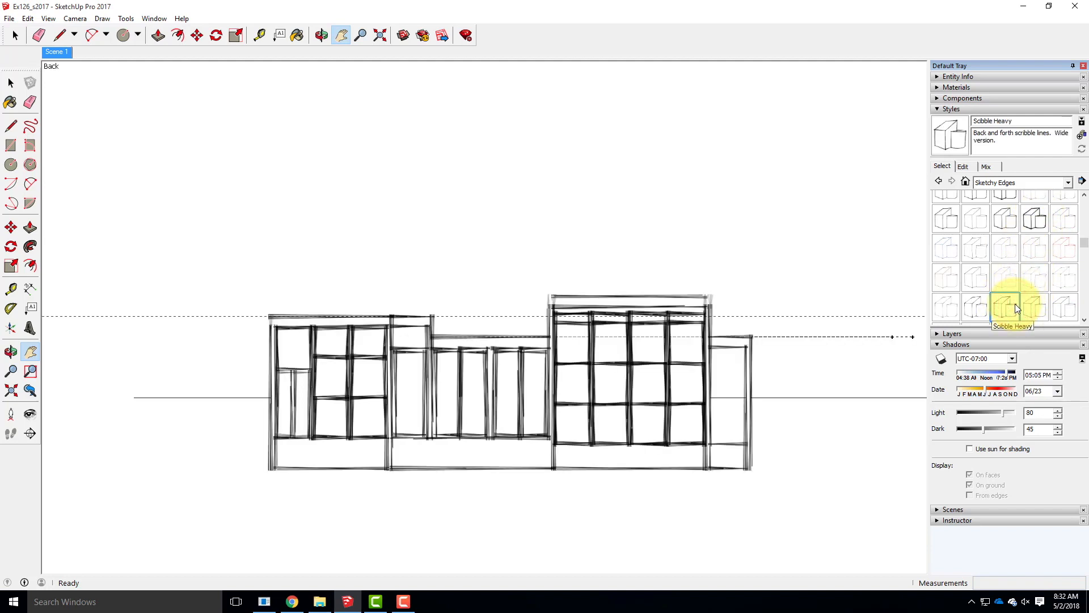
left_click(978, 305)
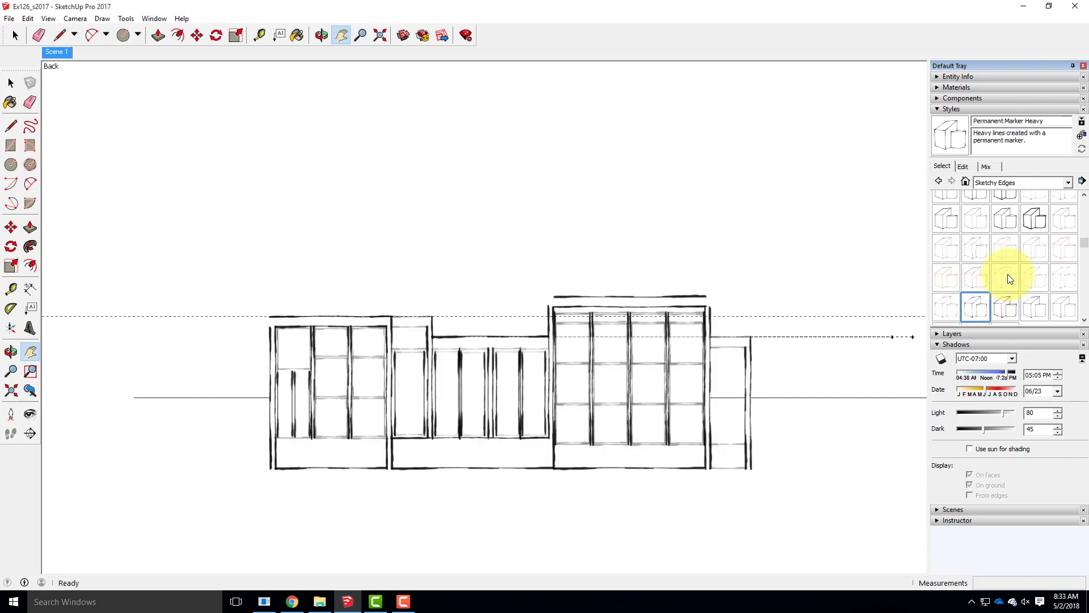
Try the Sketchy Edges styles Brush Strokes, Classic SketchUp Jitter with Endpoints, Dry Erase Marker, Cross Stitch and Marker Loose on the elevation.
scroll(1004, 277, "down", 5)
left_click(1013, 197)
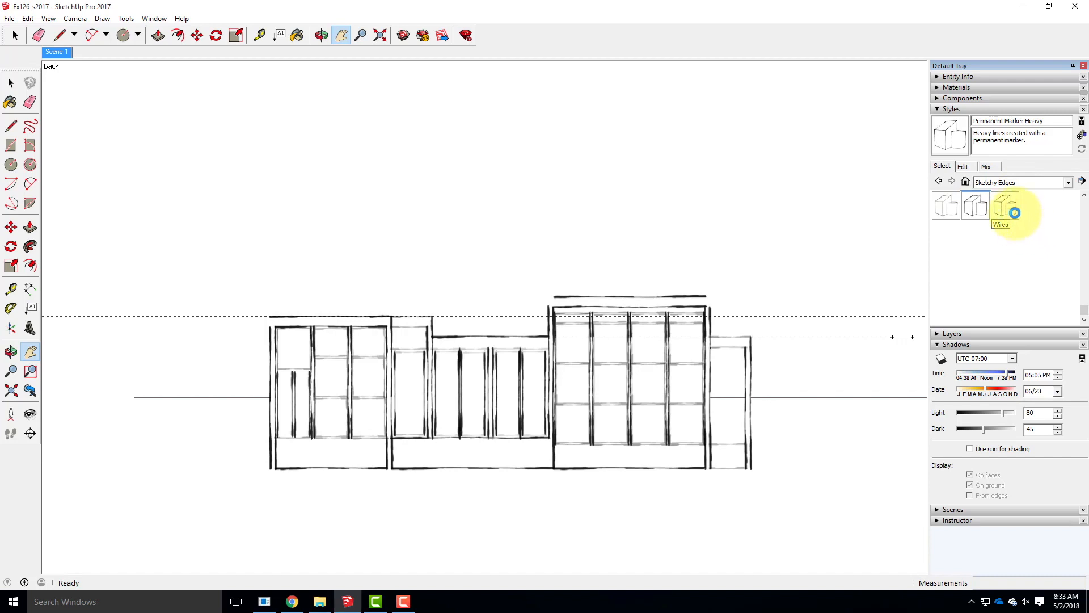
left_click(1014, 213)
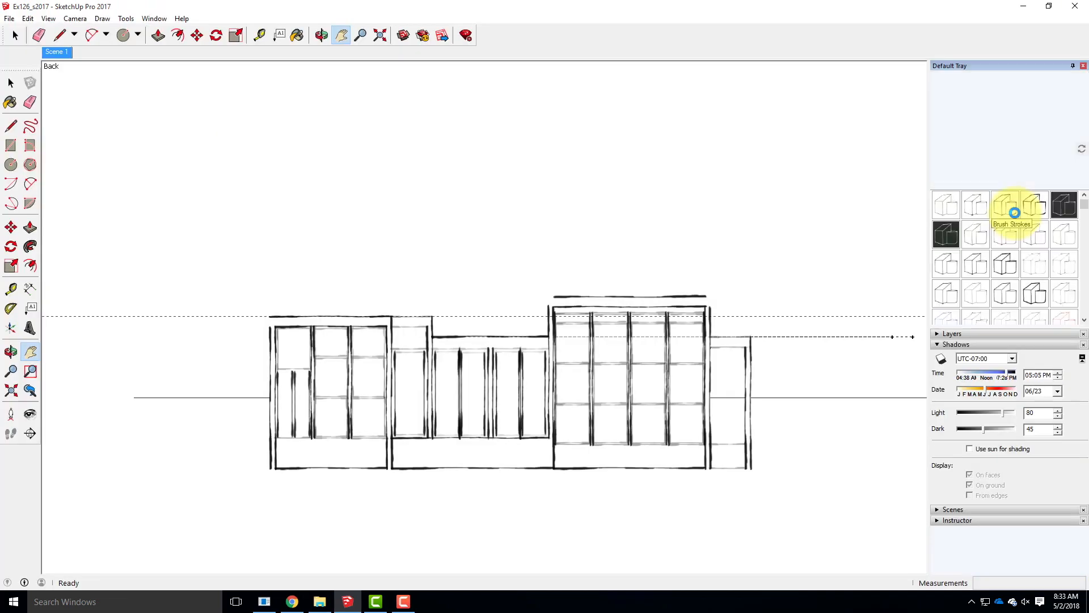
left_click(978, 201)
left_click(1016, 209)
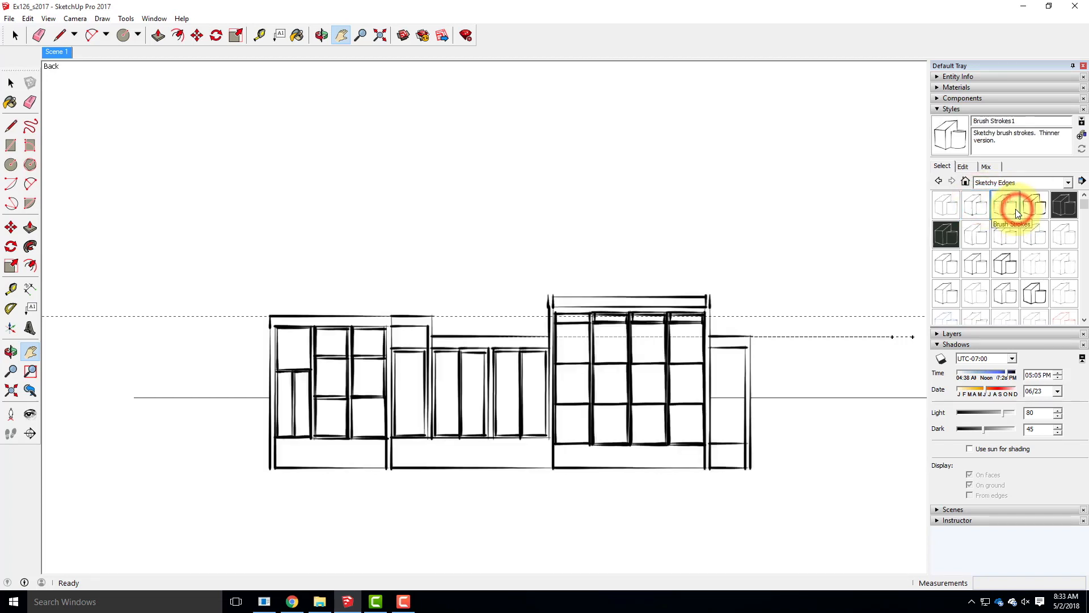
left_click(1012, 239)
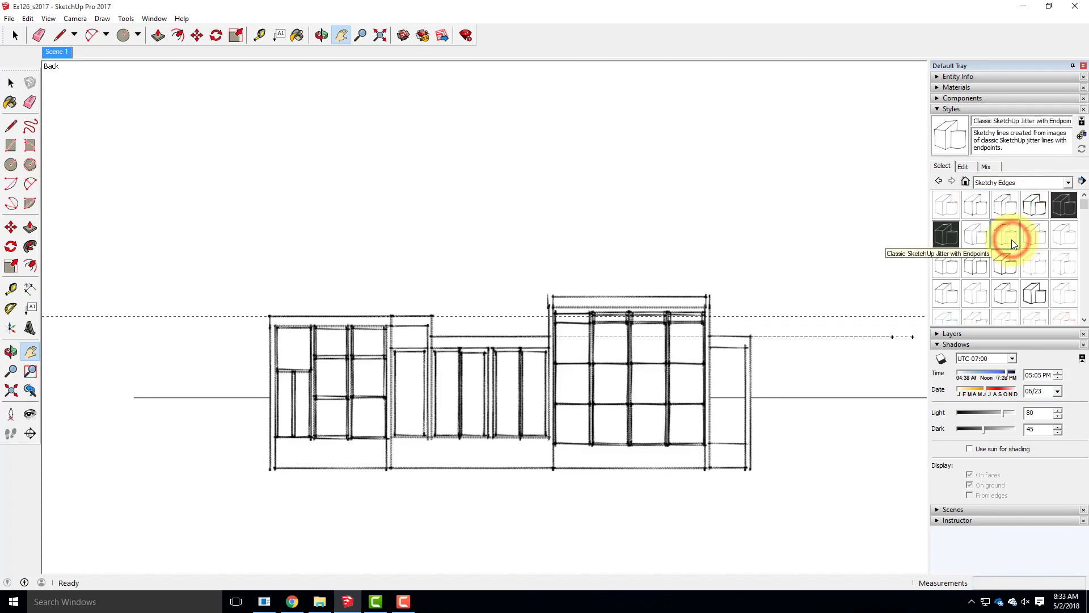
left_click(972, 268)
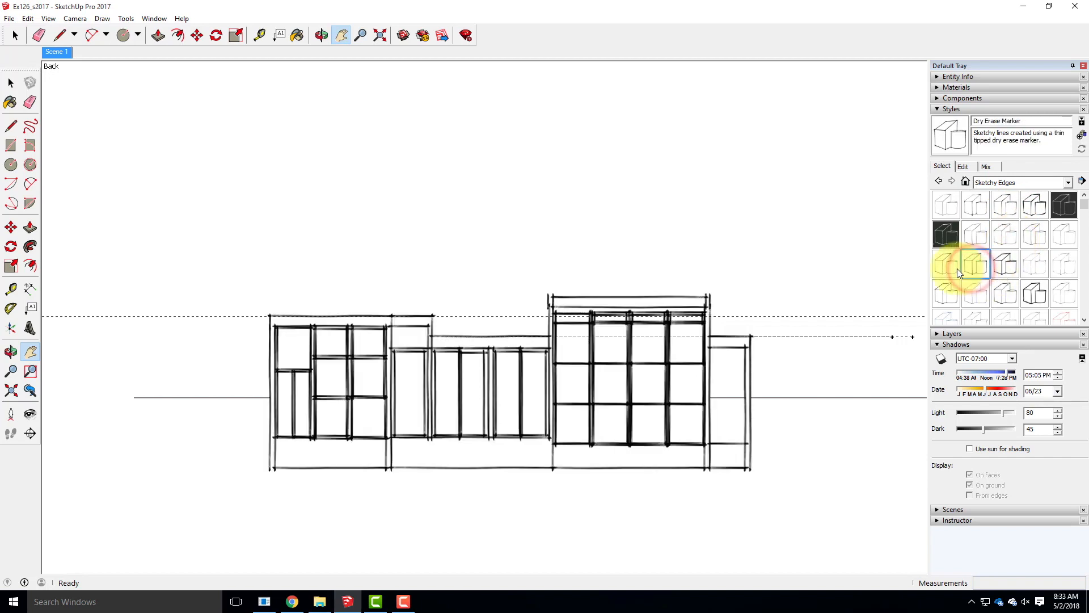
left_click(953, 268)
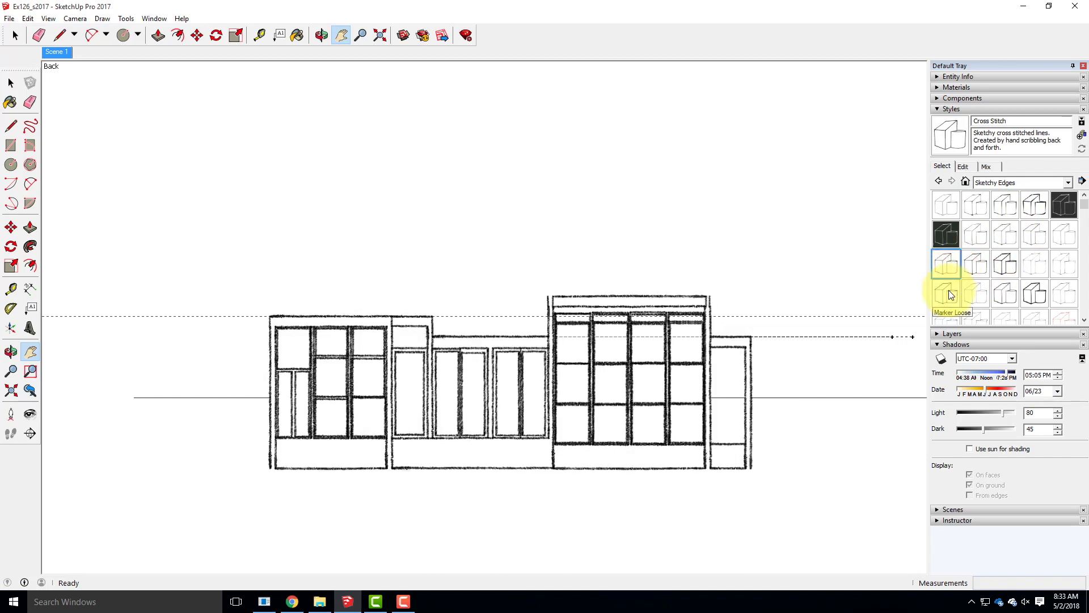
left_click(952, 295)
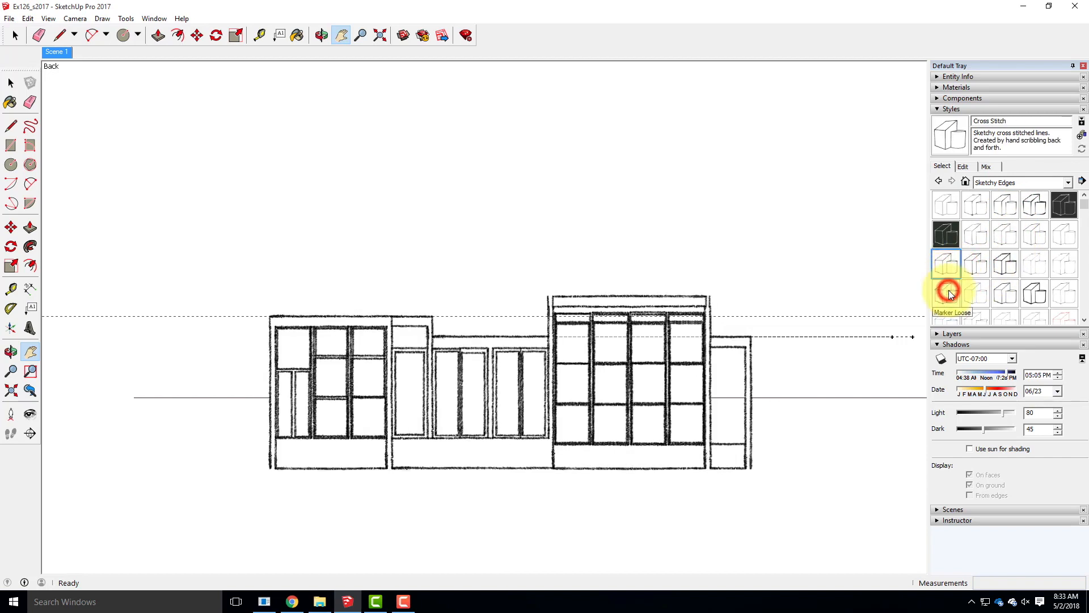
Try the 8, 7 and 4 pixel wide styles from the Straight Lines collection on the elevation.
left_click(1029, 183)
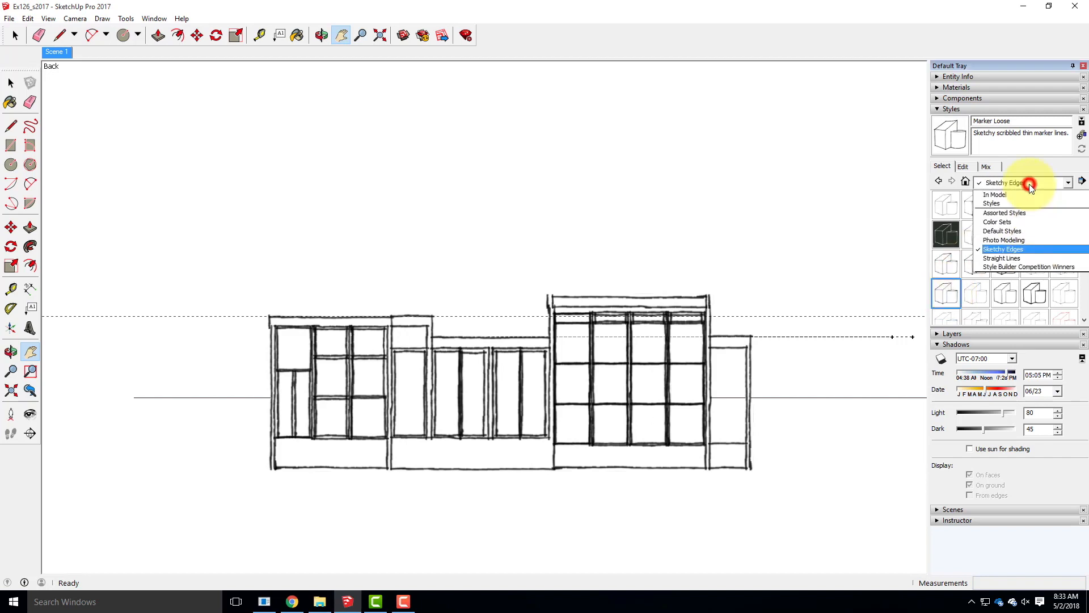
left_click(1021, 258)
left_click(1007, 236)
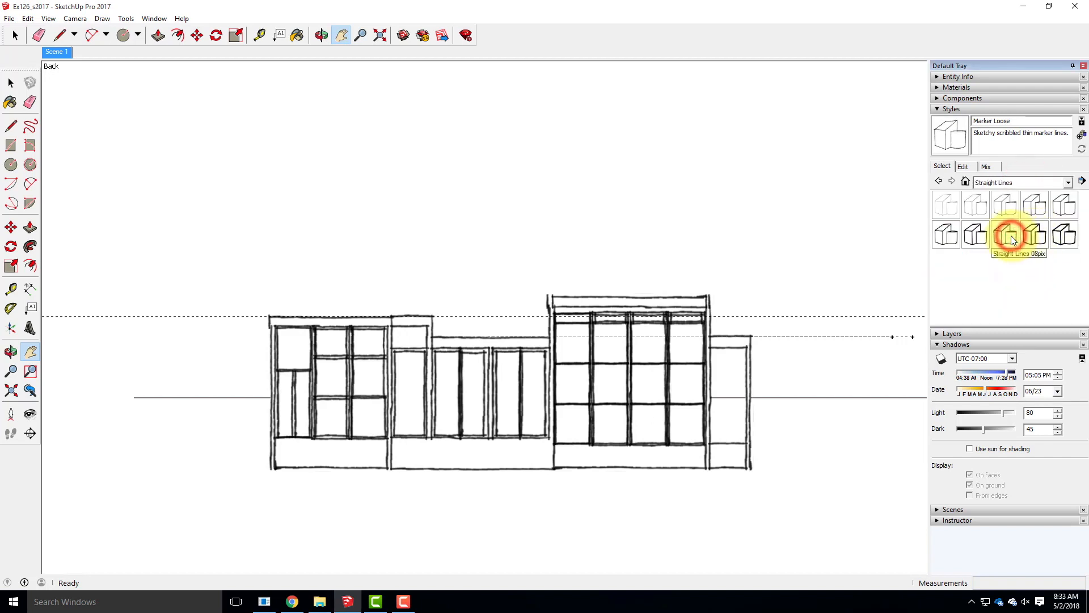
left_click(975, 237)
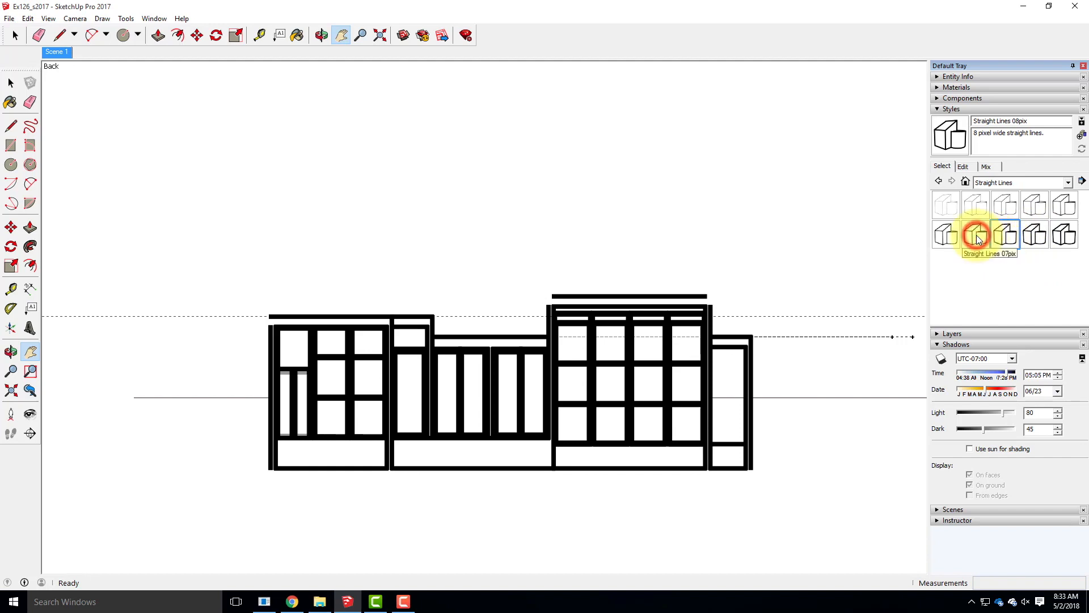
left_click(1031, 205)
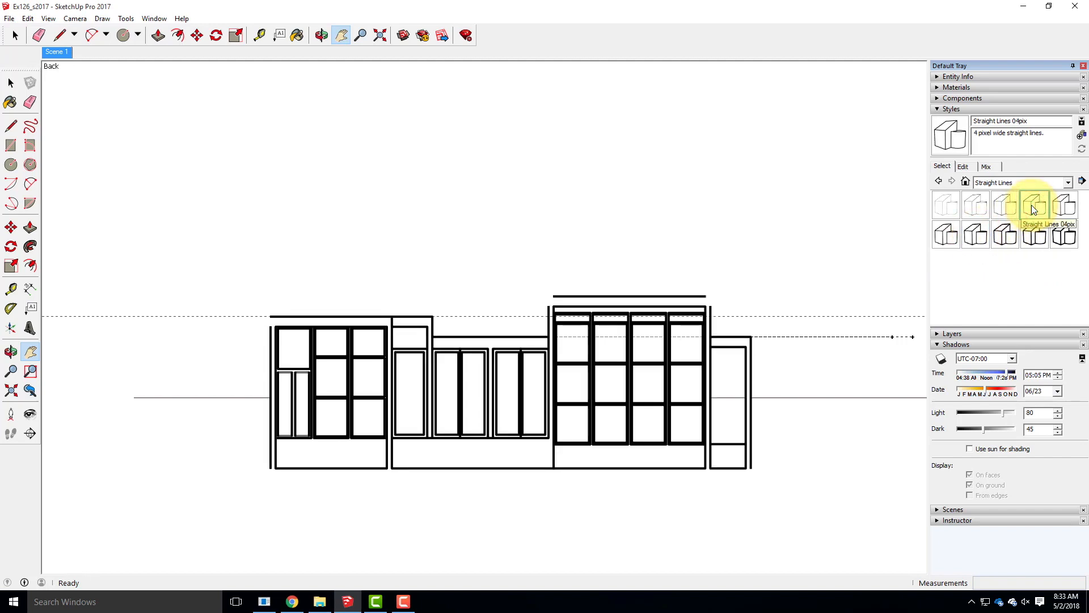
Try Style Builder Competition Winners styles on the elevation, including Lines with Wide Marker and Pencil Edges With Whiteout Border.
left_click(1030, 180)
left_click(1030, 266)
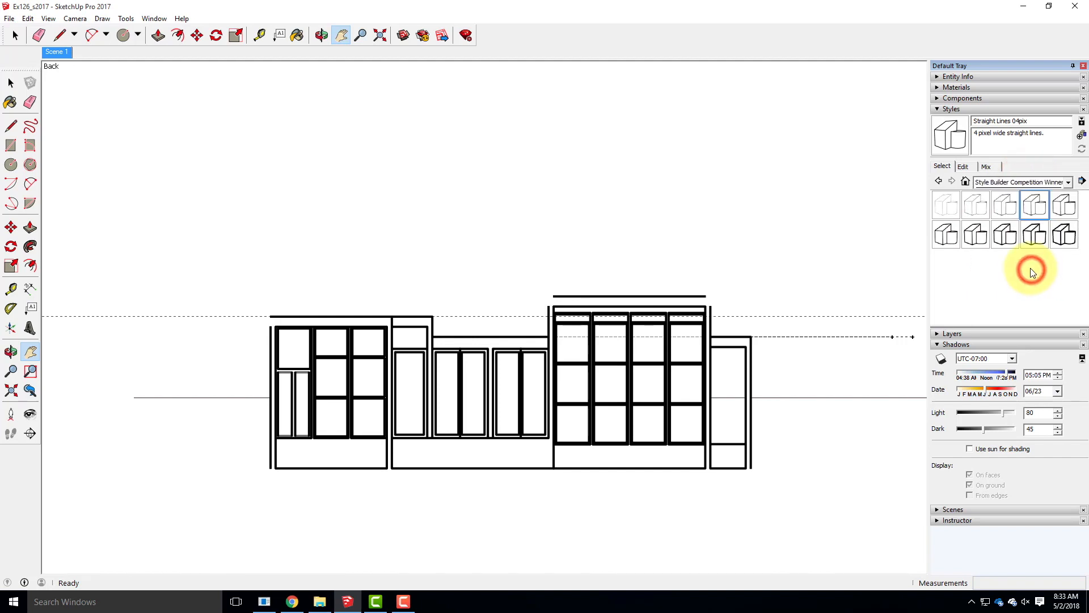
left_click(977, 234)
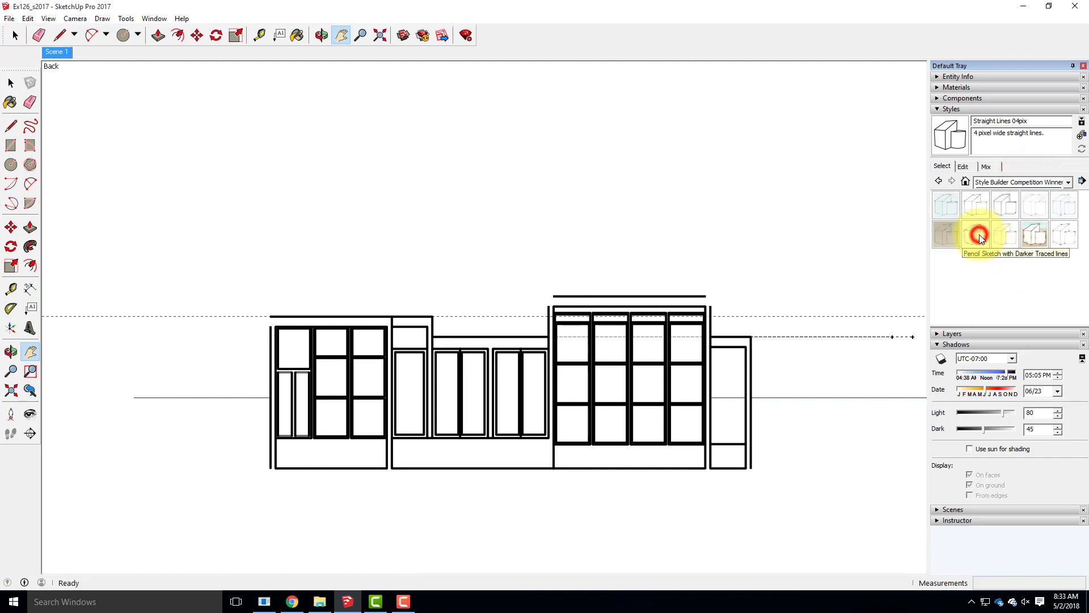
left_click(985, 207)
left_click(1010, 207)
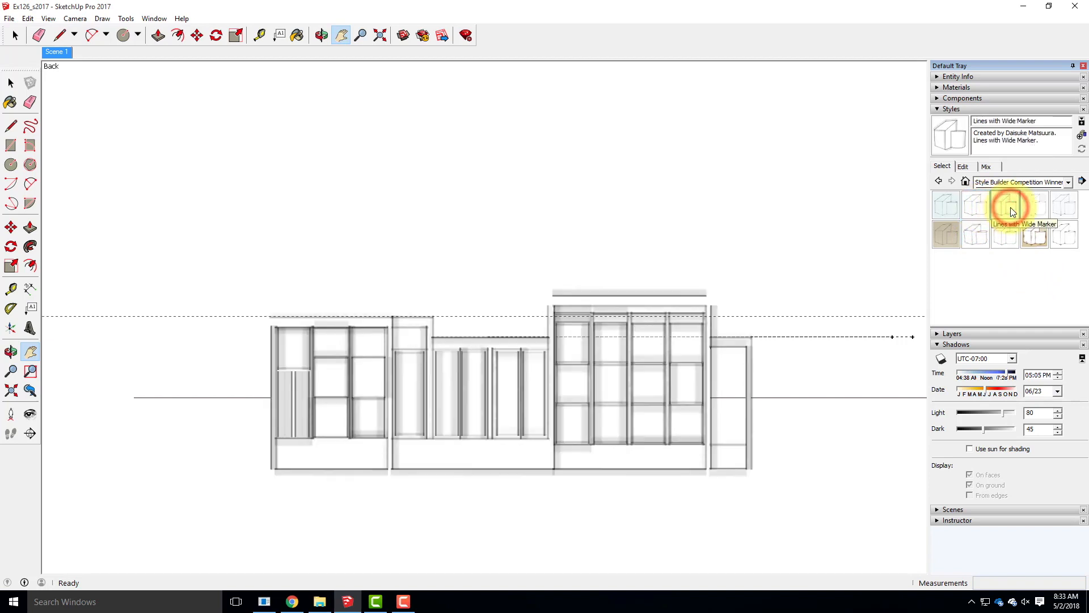
left_click(1034, 212)
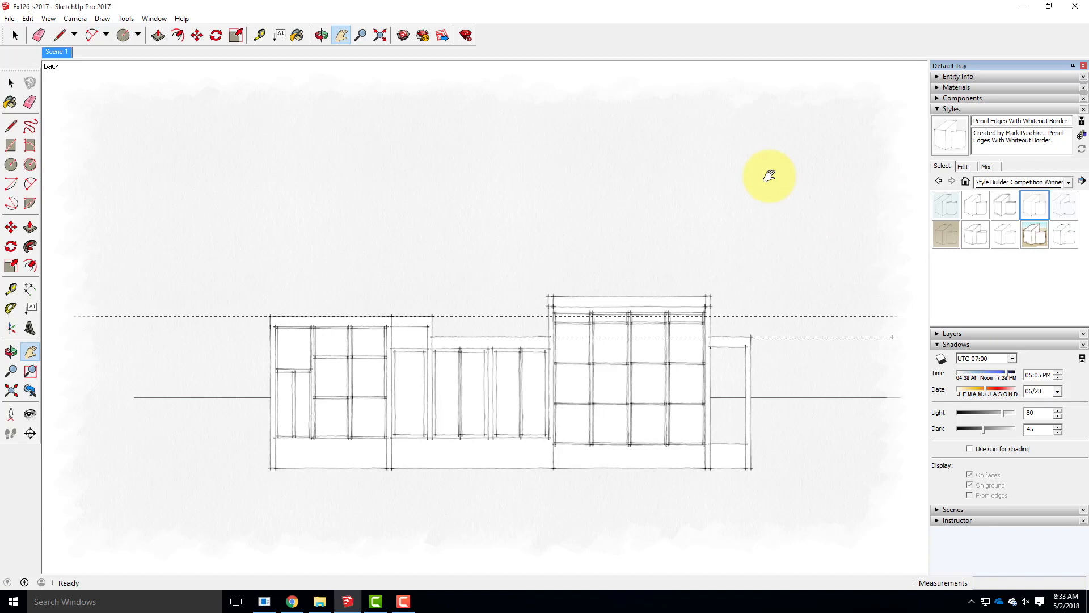
Apply the 3D Printing Style from the Default Styles collection to the elevation.
left_click(1027, 181)
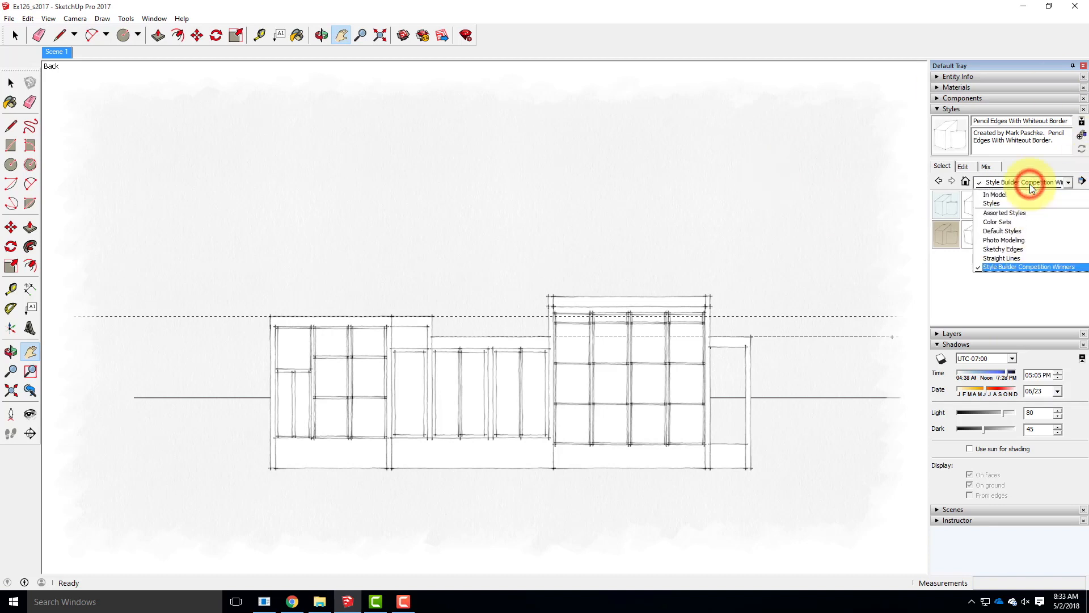
left_click(1005, 222)
left_click(1014, 183)
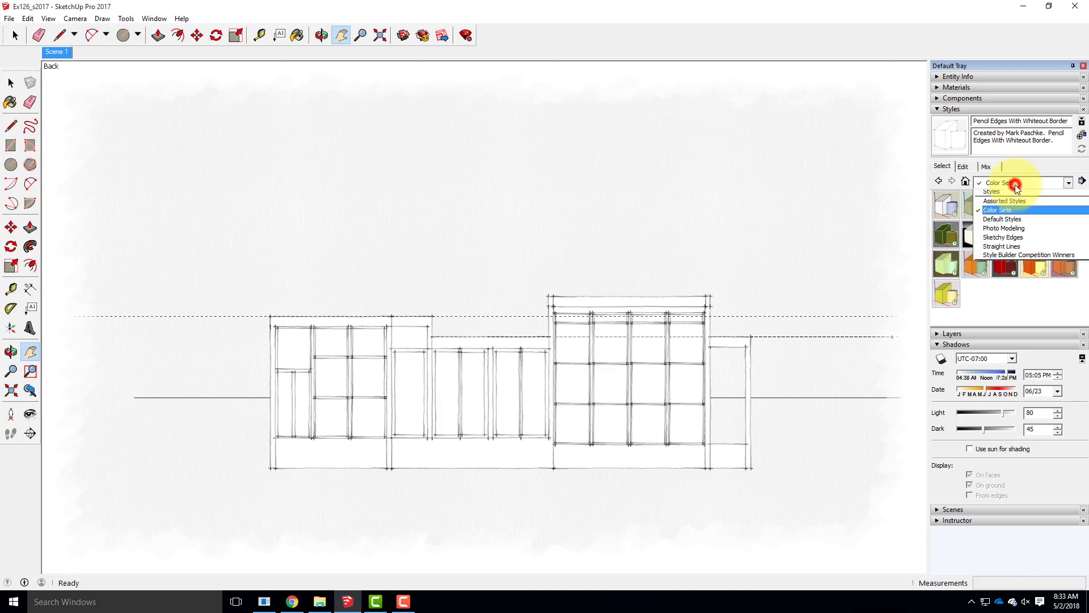
left_click(1003, 231)
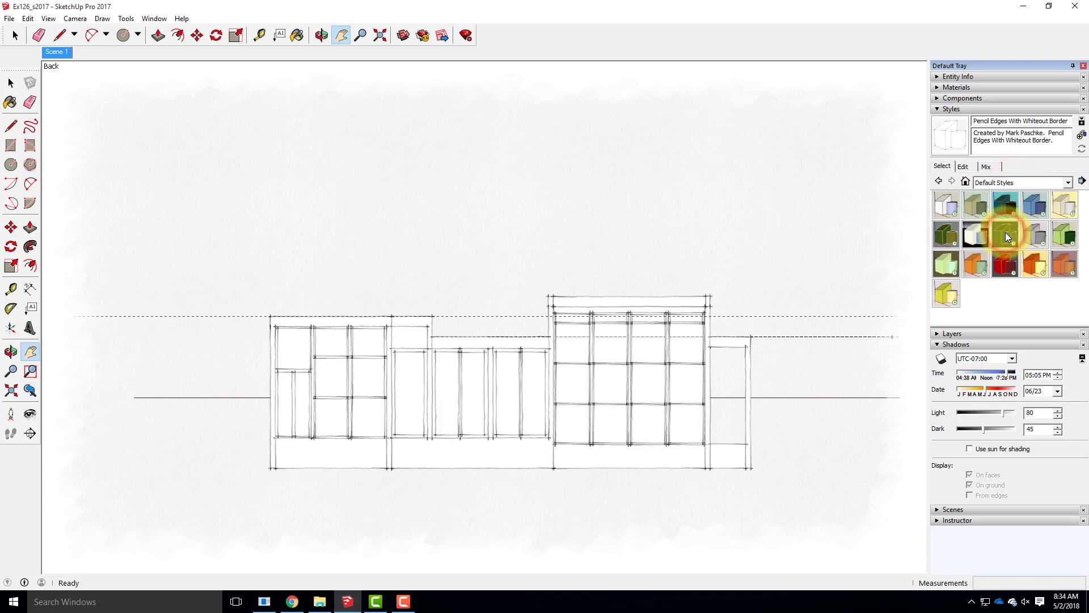
left_click(941, 201)
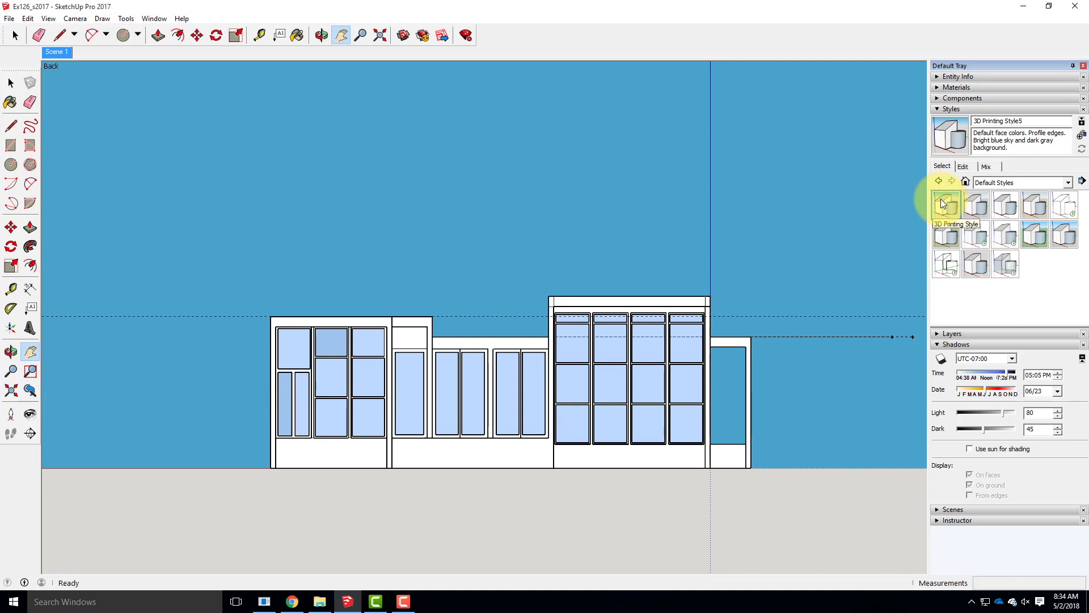
Turn off guides, axes and section cuts for the coloured elevation.
left_click(28, 18)
mouse_move(48, 19)
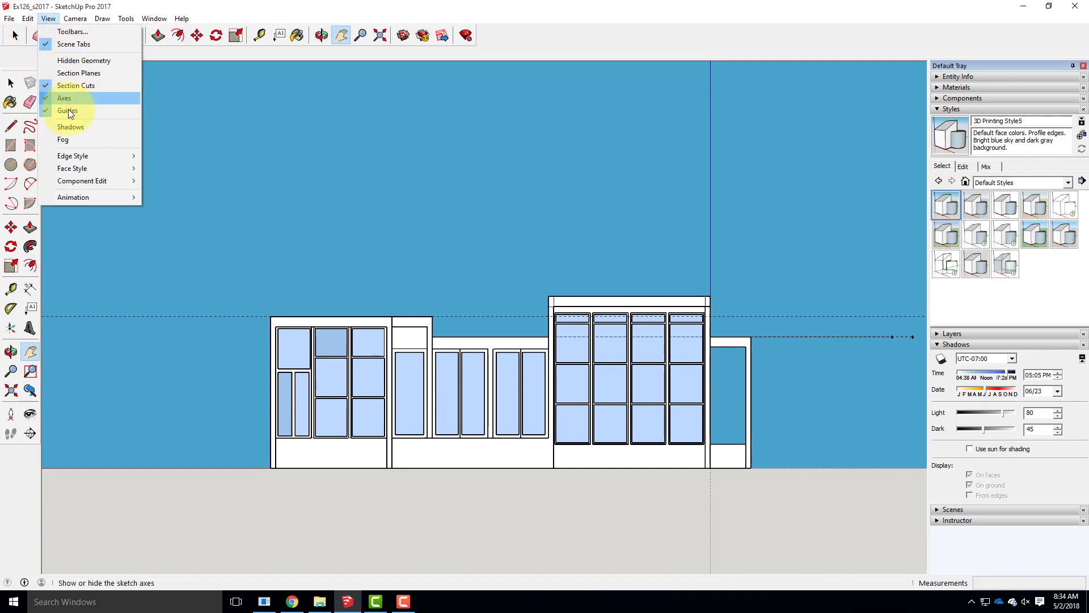
left_click(69, 112)
left_click(48, 19)
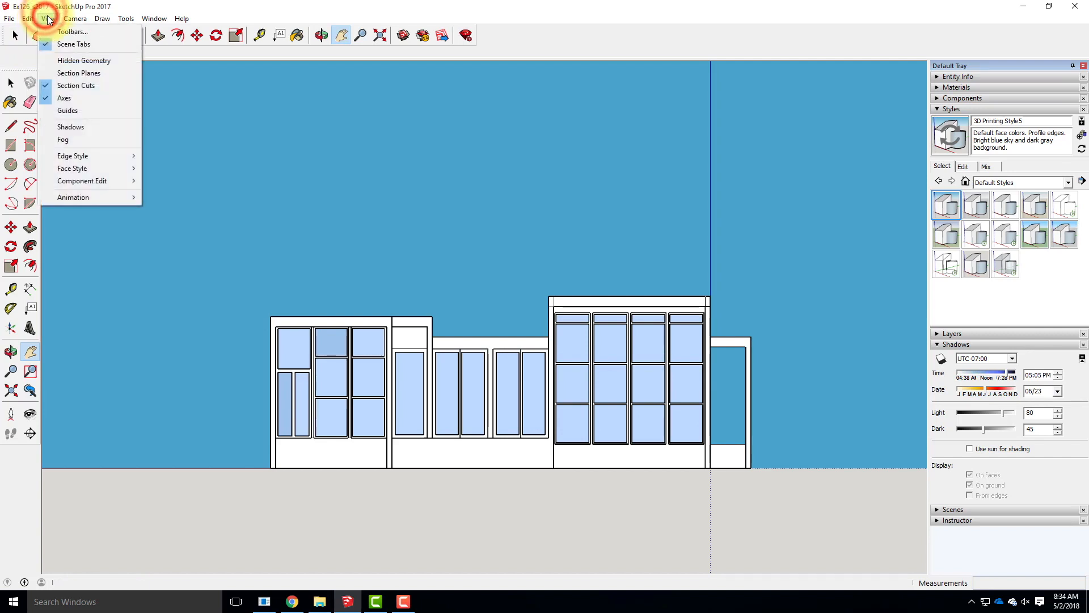
left_click(63, 97)
left_click(50, 20)
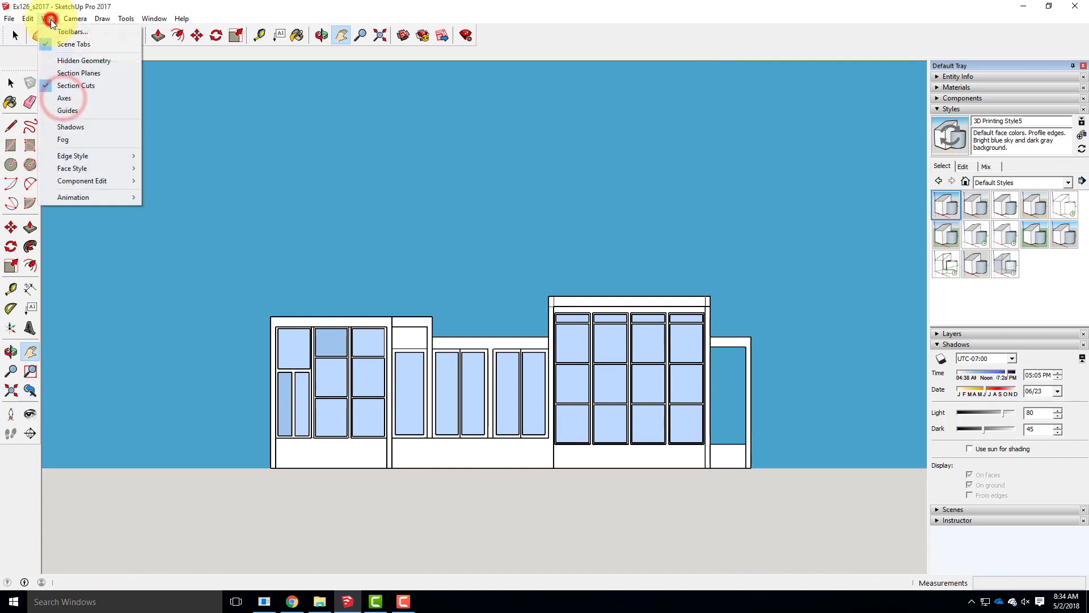
left_click(67, 86)
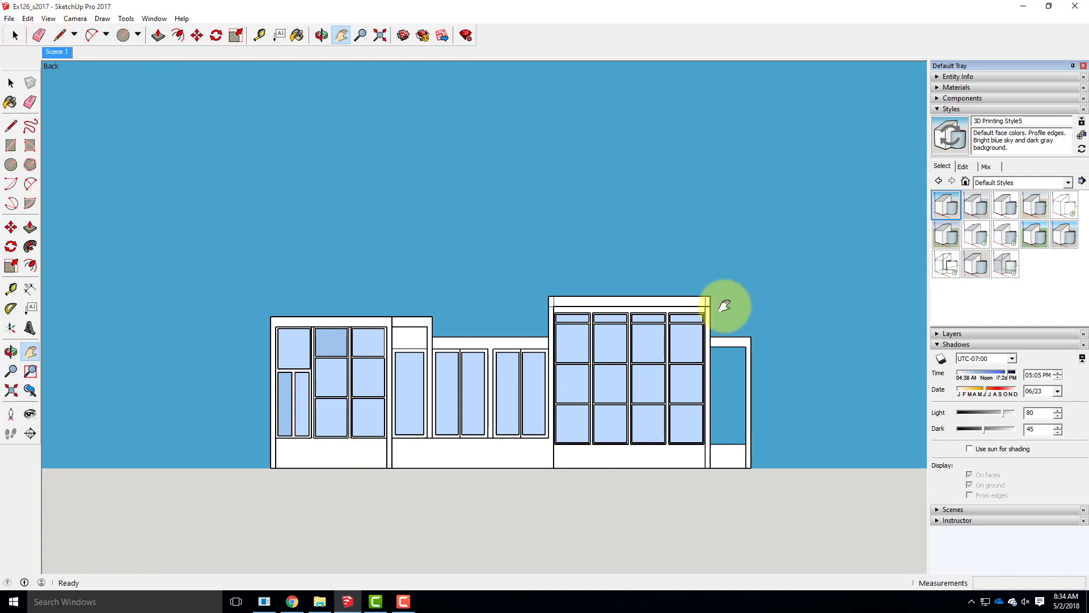
Turn off edges and profiles in the current style's edge settings.
left_click(962, 166)
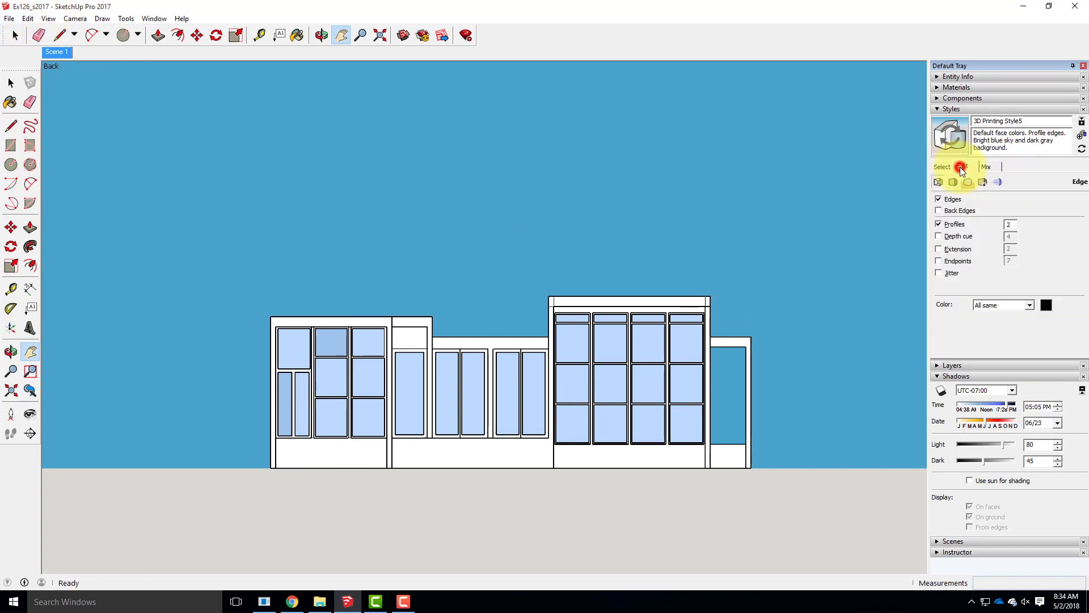
left_click(939, 199)
left_click(937, 224)
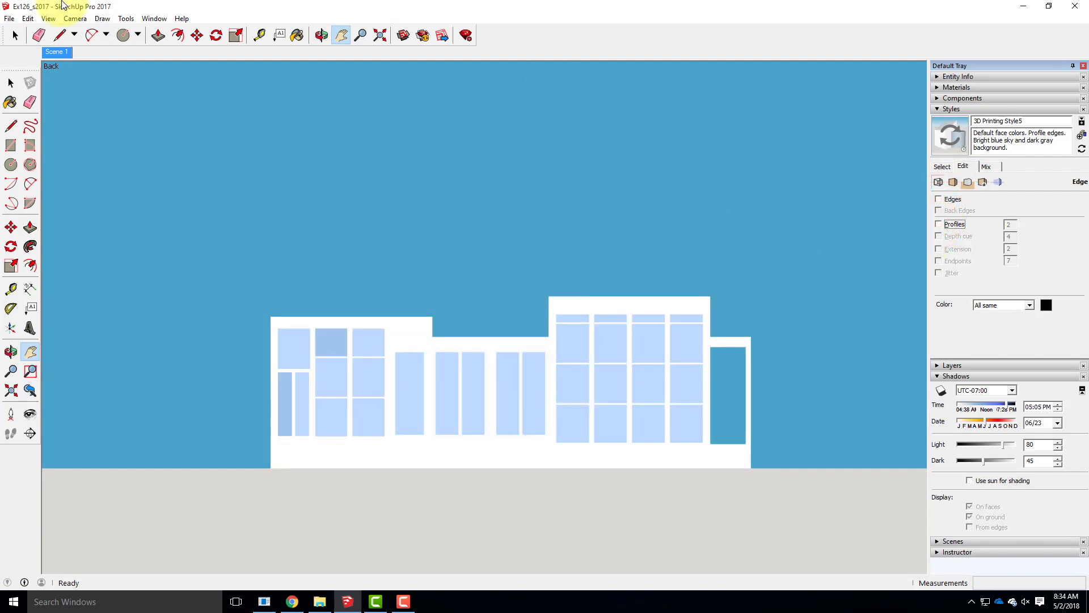
Export the coloured elevation as a 2D graphic to the S2018 folder as the JPEG image Ex125_s2018_color.
left_click(28, 18)
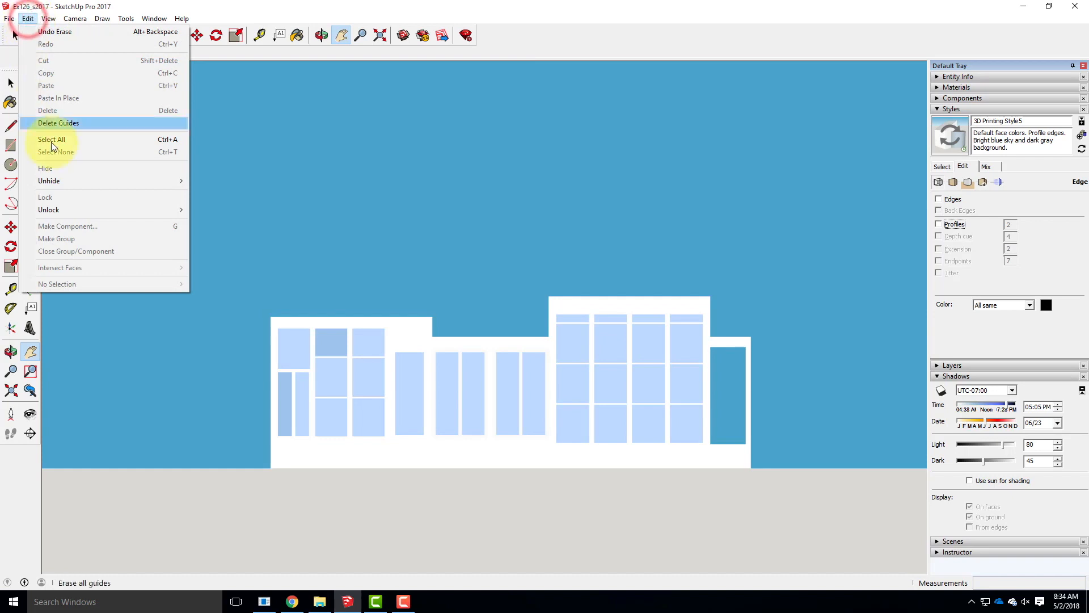
left_click(10, 18)
mouse_move(38, 195)
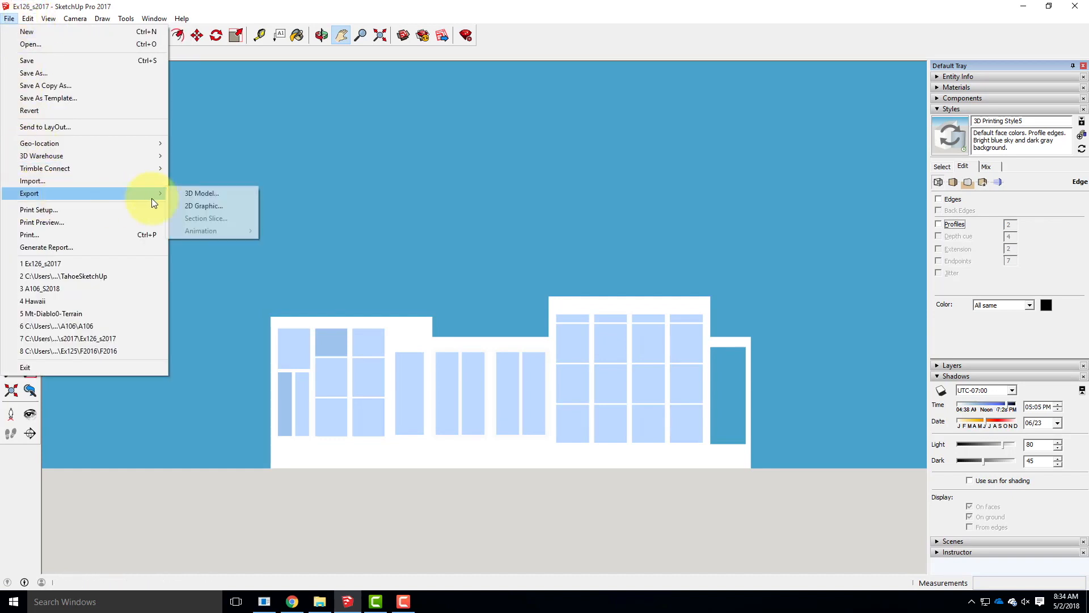
left_click(195, 207)
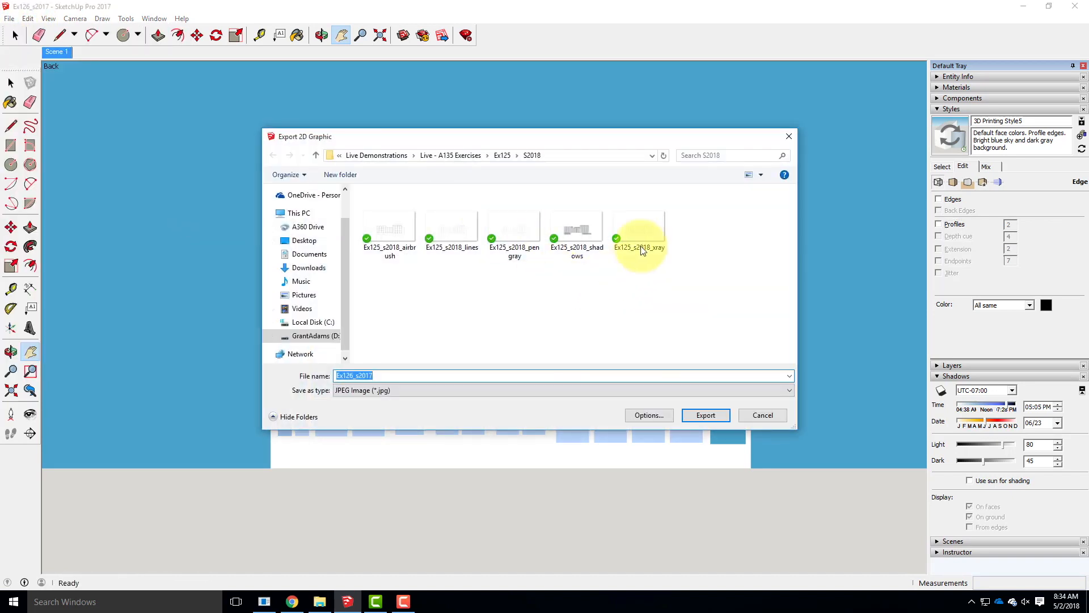
left_click(651, 222)
double_click(395, 375)
left_click(396, 375)
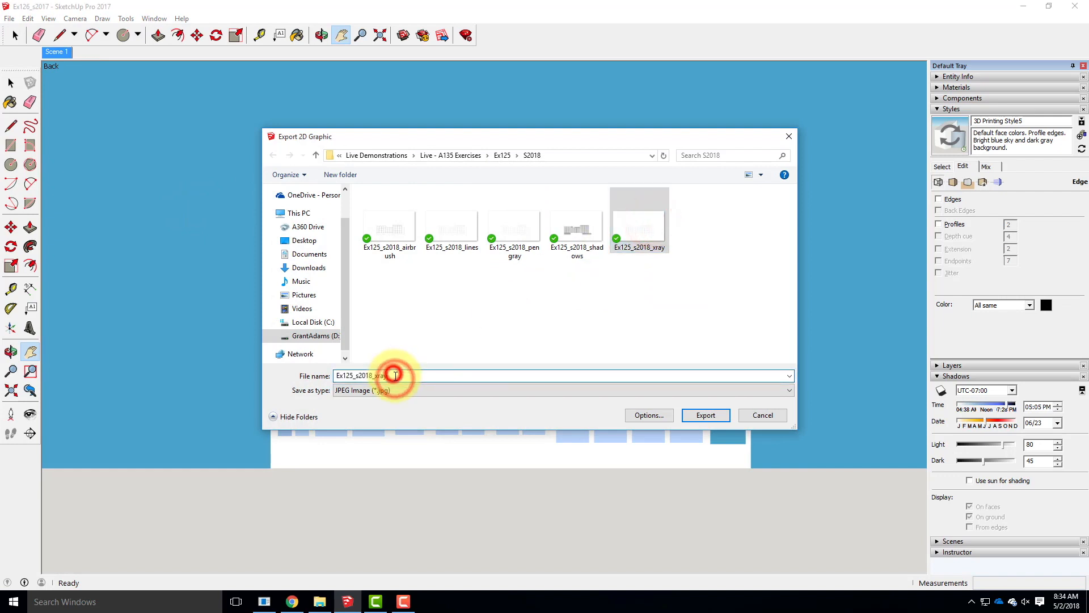
key("BackSpace")
key("BackSpace")
key("BackSpace")
key("BackSpace")
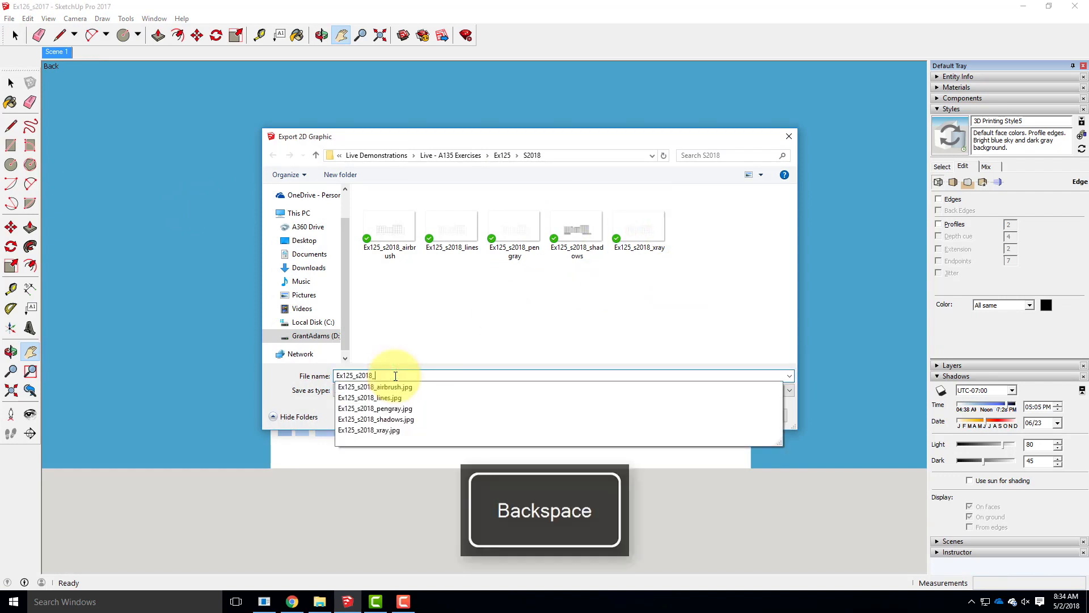
type("color")
left_click(705, 416)
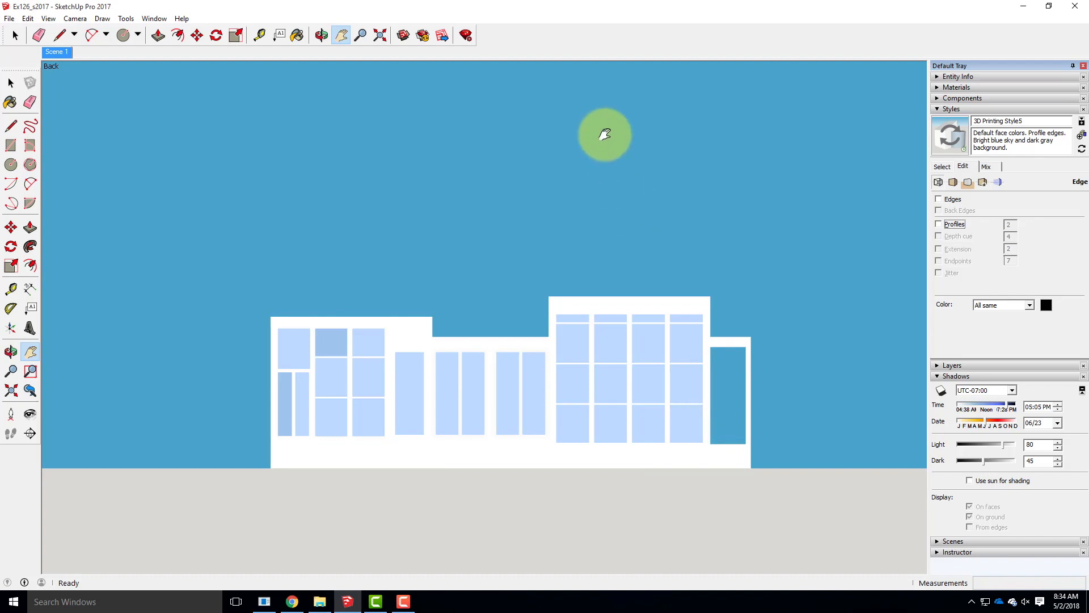
Minimize the SketchUp window and start Photoshop.
left_click(1022, 6)
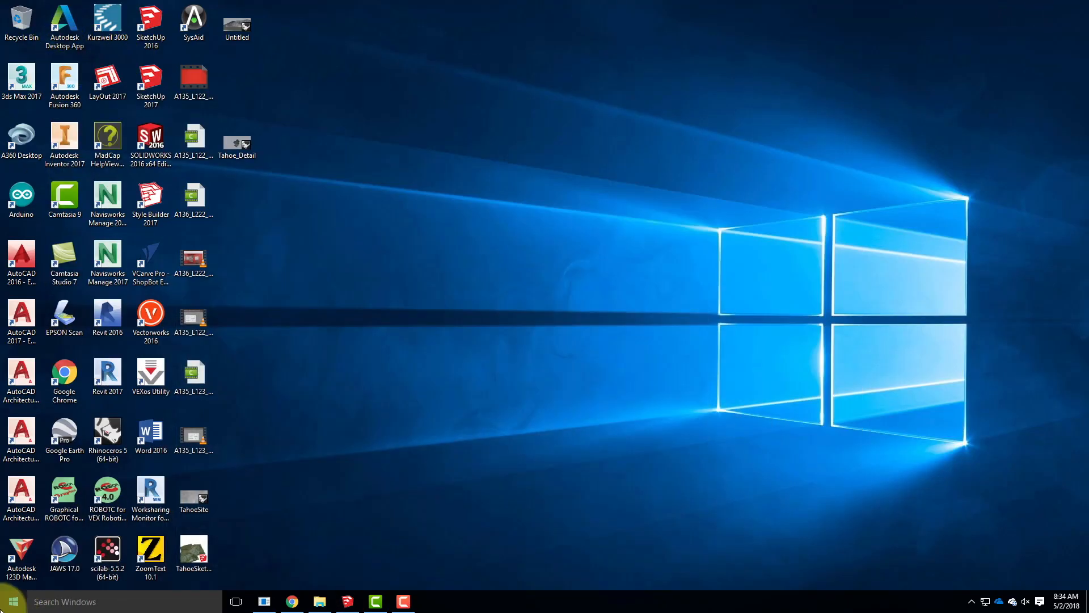
left_click(13, 601)
left_click(284, 380)
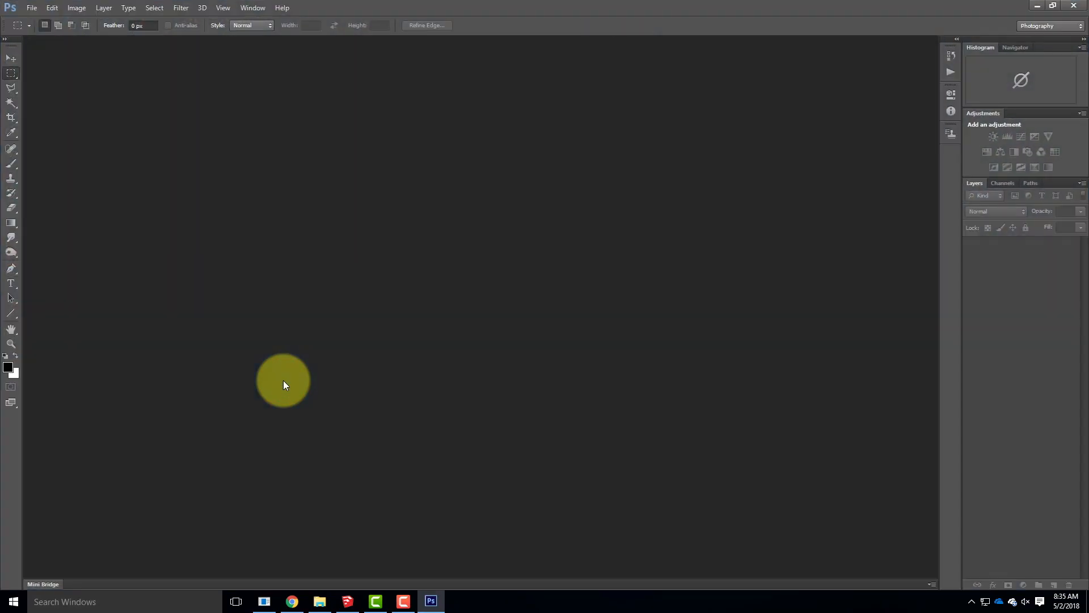
Open the image Ex125_s2018_lines from the S2018 folder inside the Ex125 exercise folder.
left_click(32, 8)
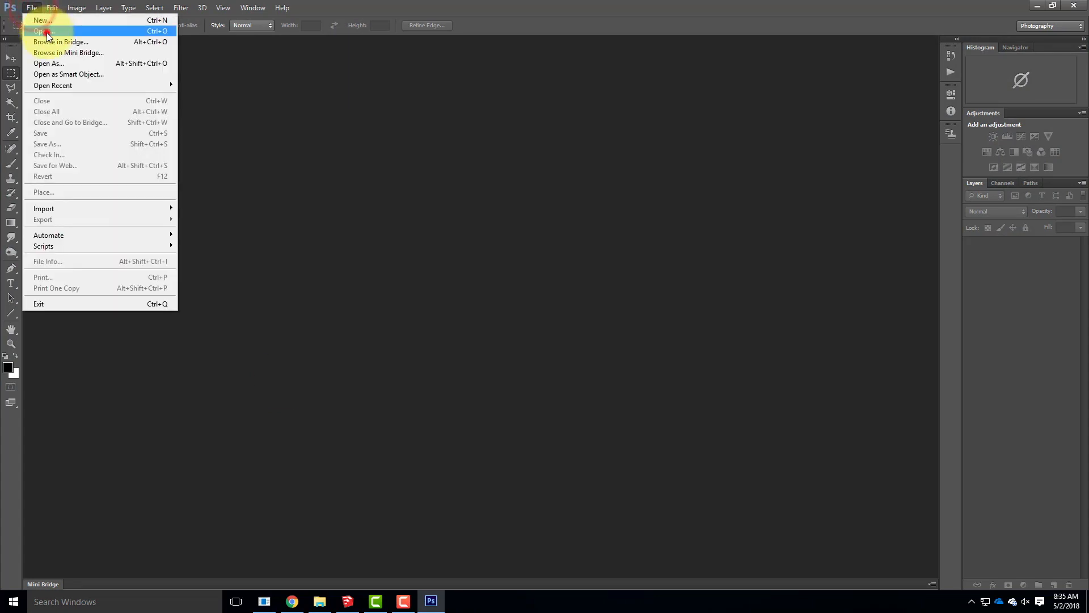
left_click(45, 31)
left_click(576, 134)
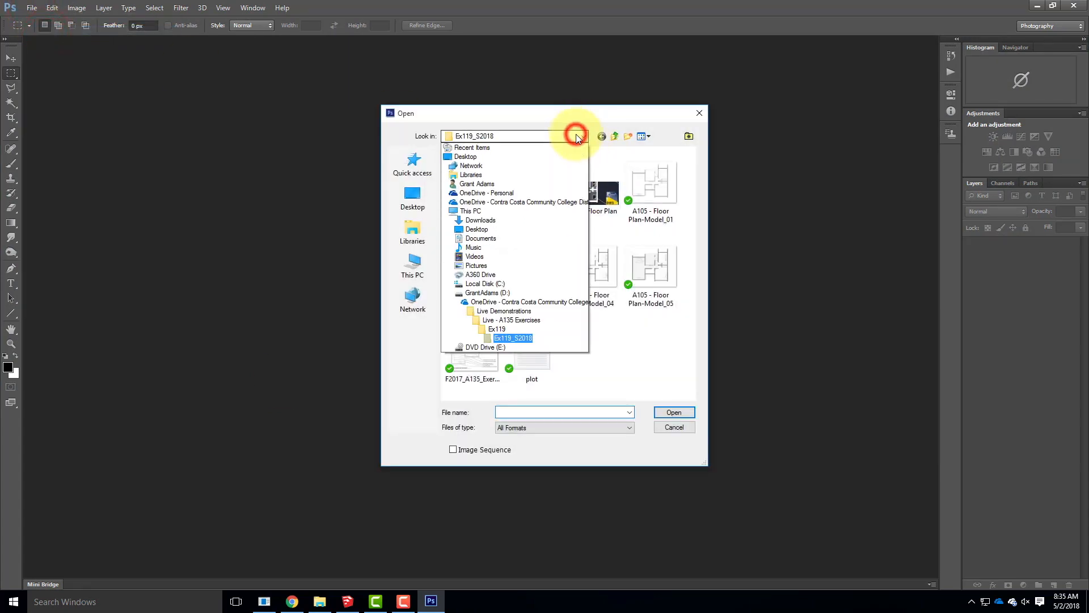
left_click(509, 320)
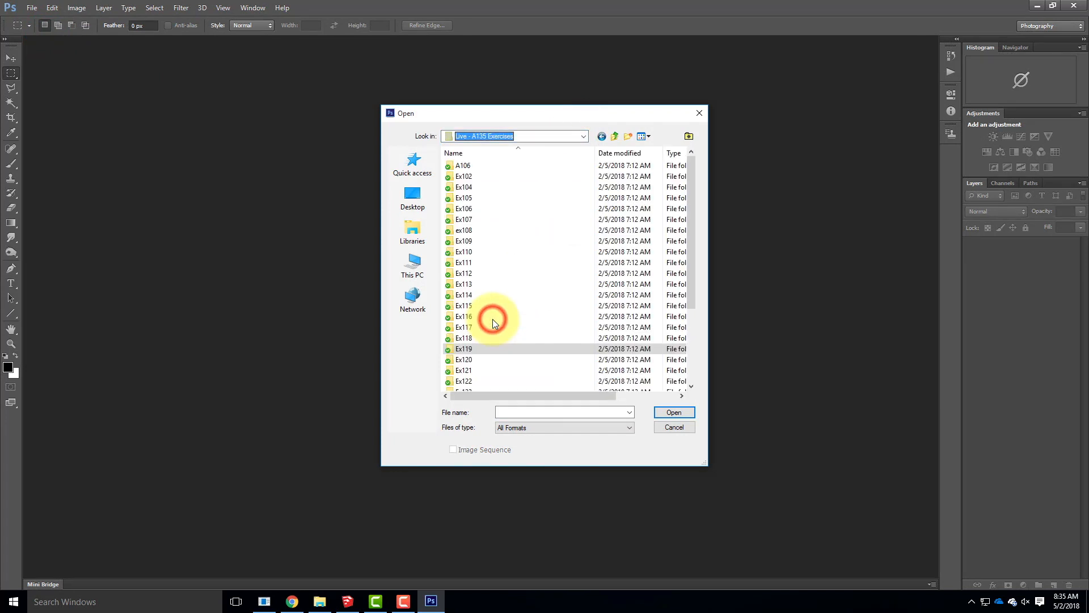
scroll(458, 341, "down", 2)
double_click(460, 360)
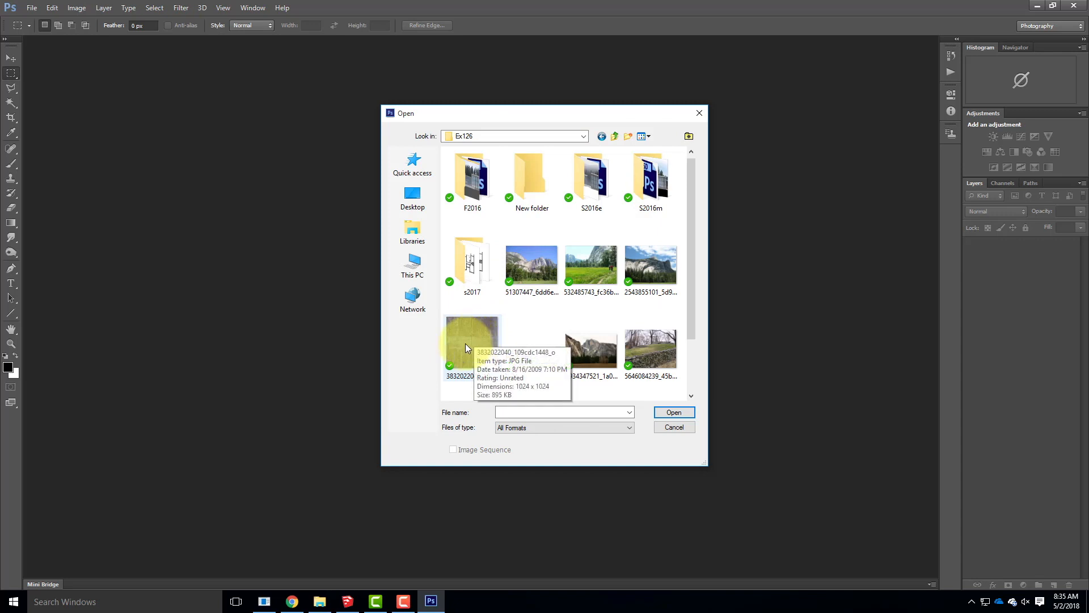
left_click(615, 136)
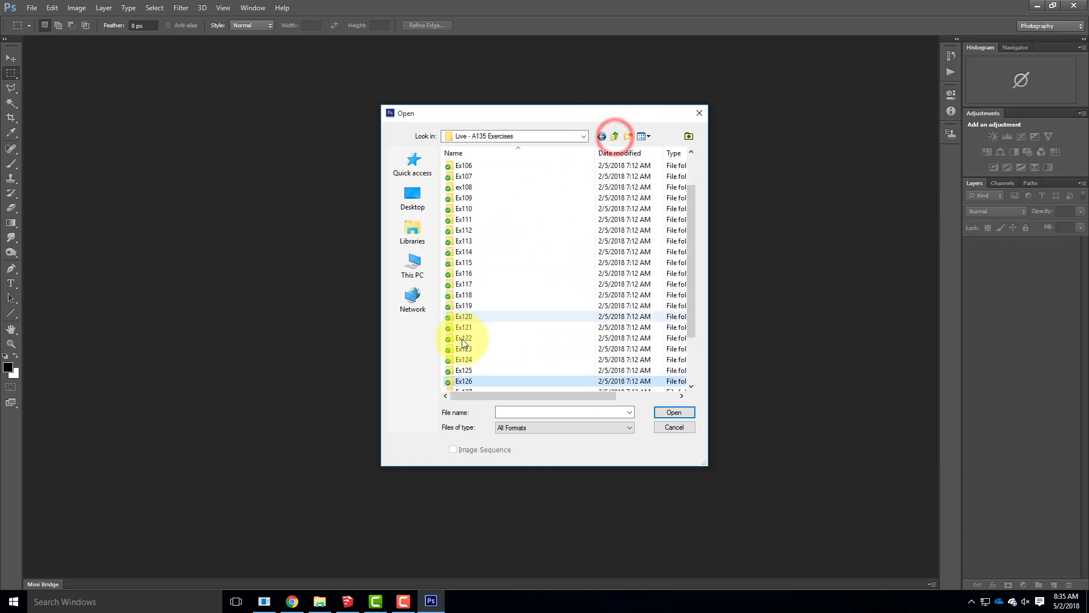
double_click(462, 370)
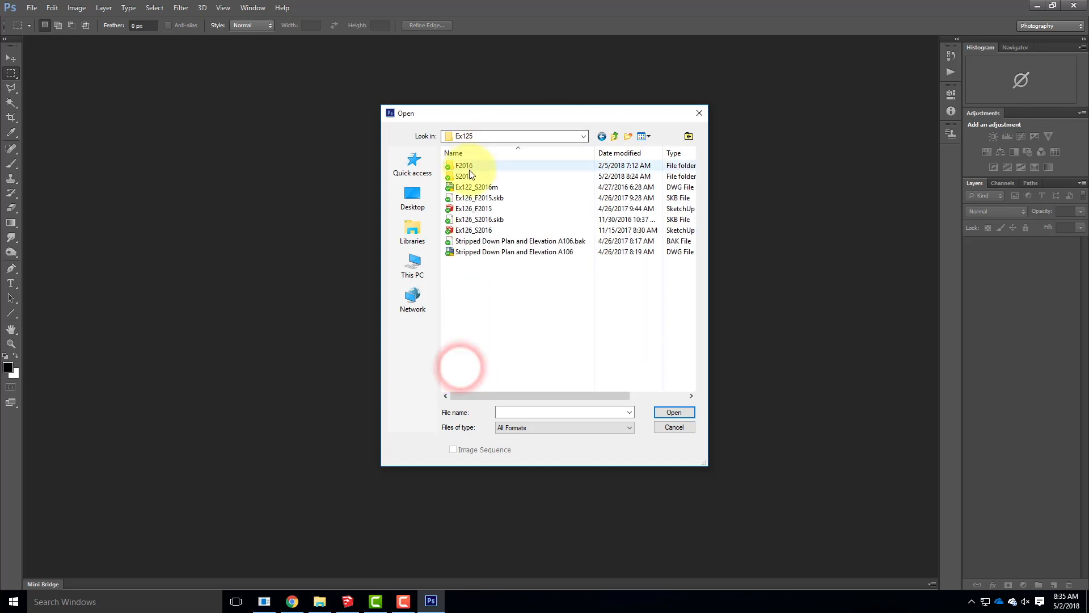
double_click(465, 175)
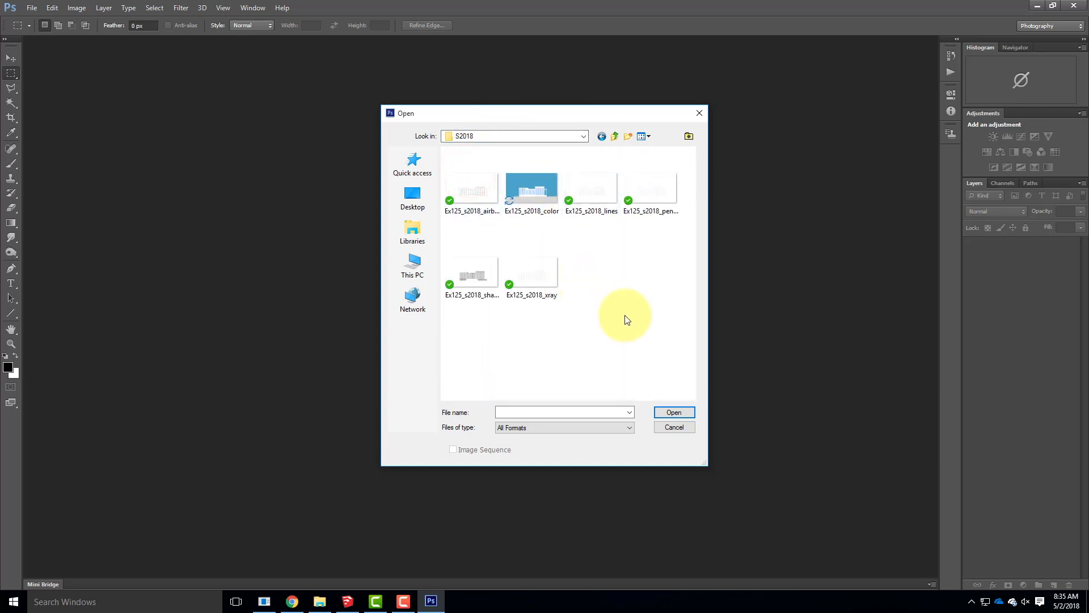
left_click(604, 191)
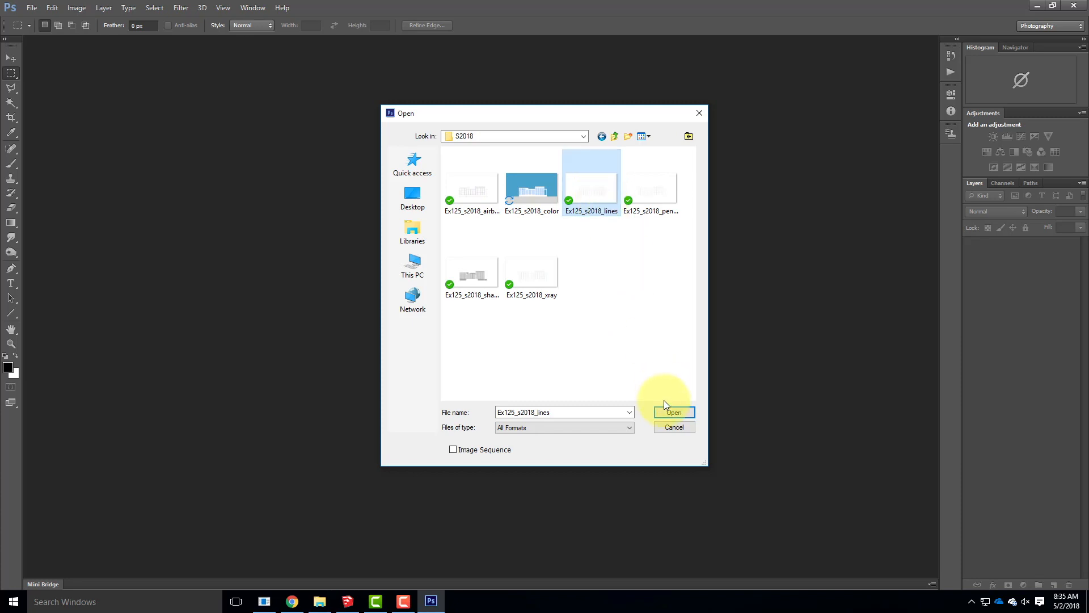
left_click(672, 413)
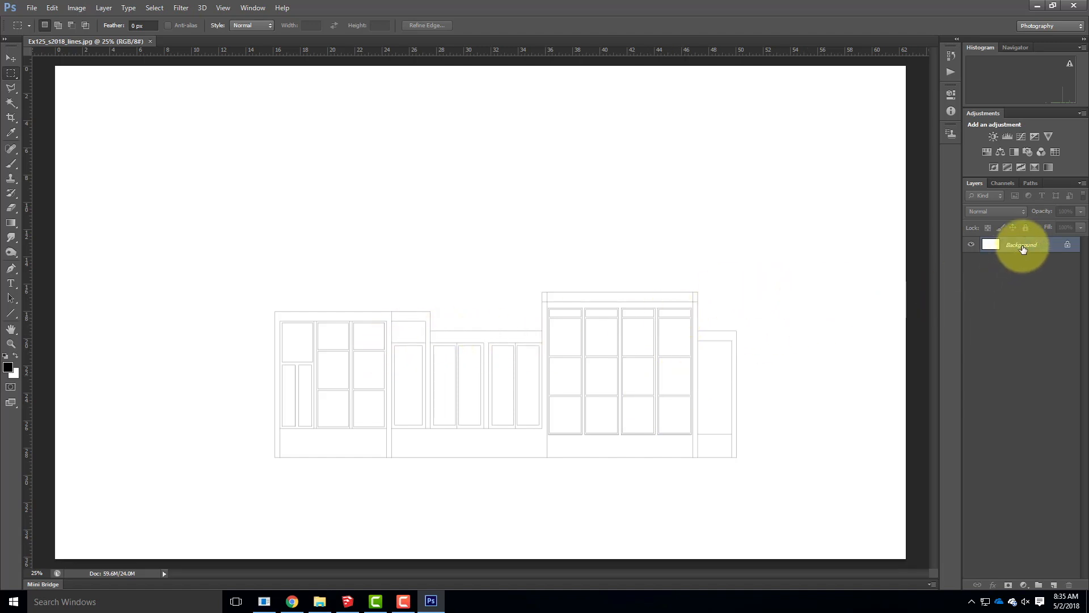
Duplicate the Background layer and set the copy's blending mode to Multiply.
right_click(1026, 244)
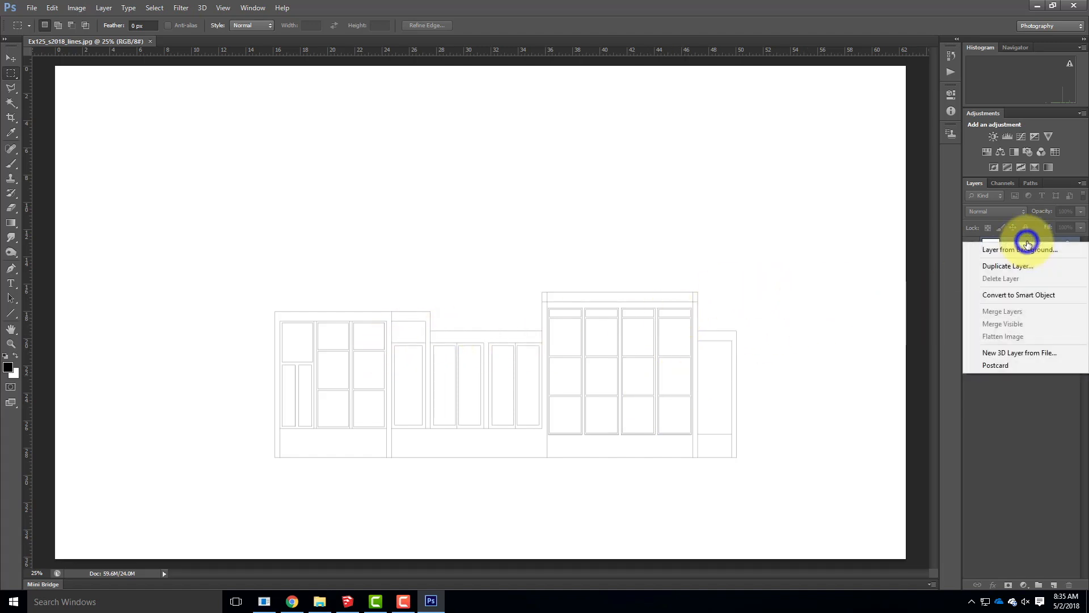
left_click(1009, 266)
left_click(647, 185)
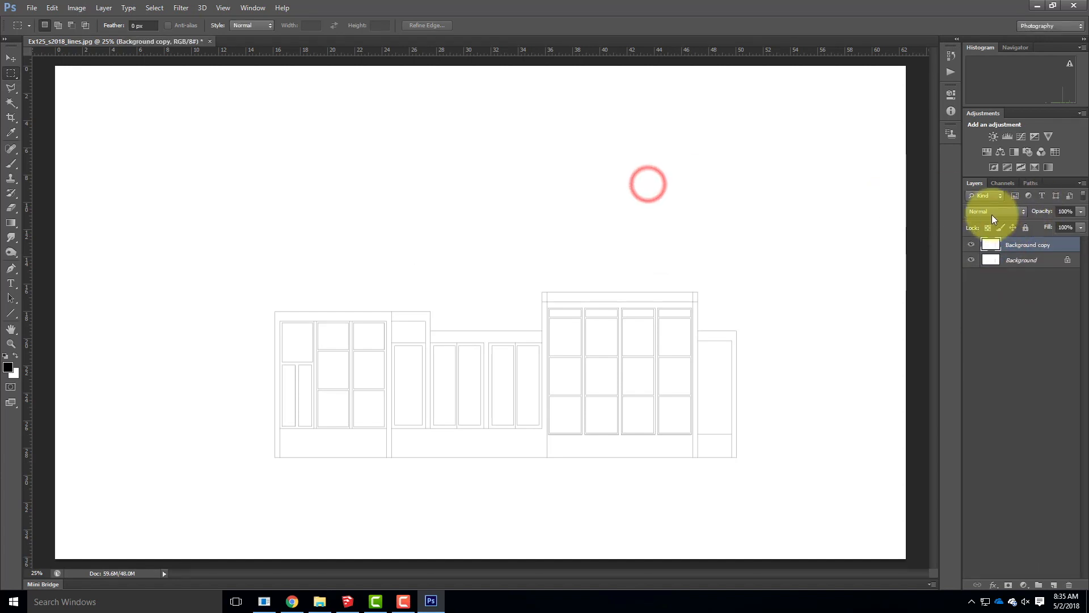
left_click(991, 213)
left_click(993, 259)
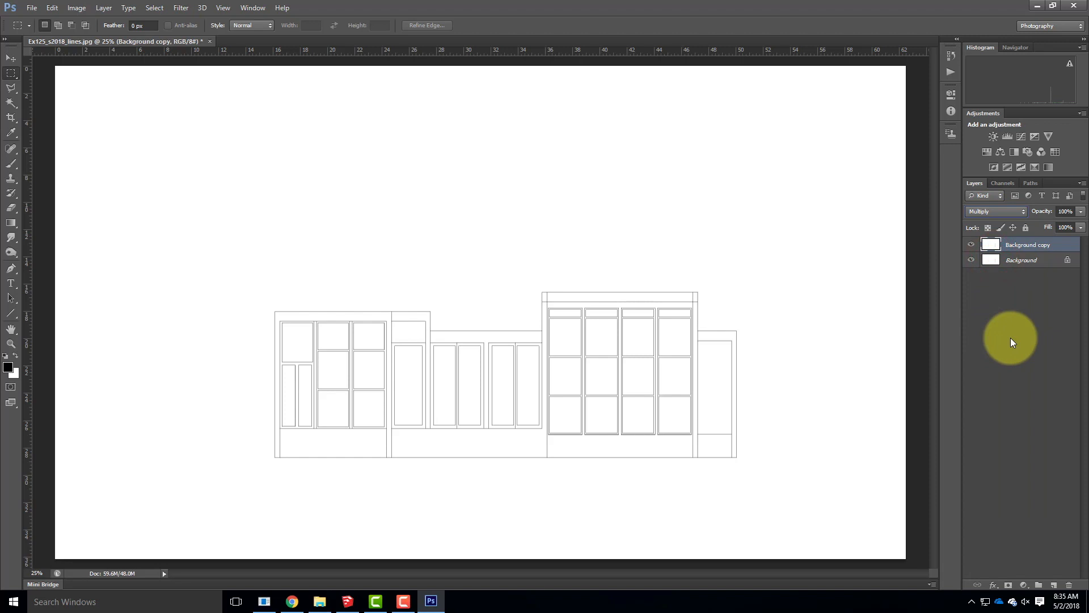
Convert the locked Background layer into a regular layer, keeping the default name and Normal mode.
left_click(1021, 261)
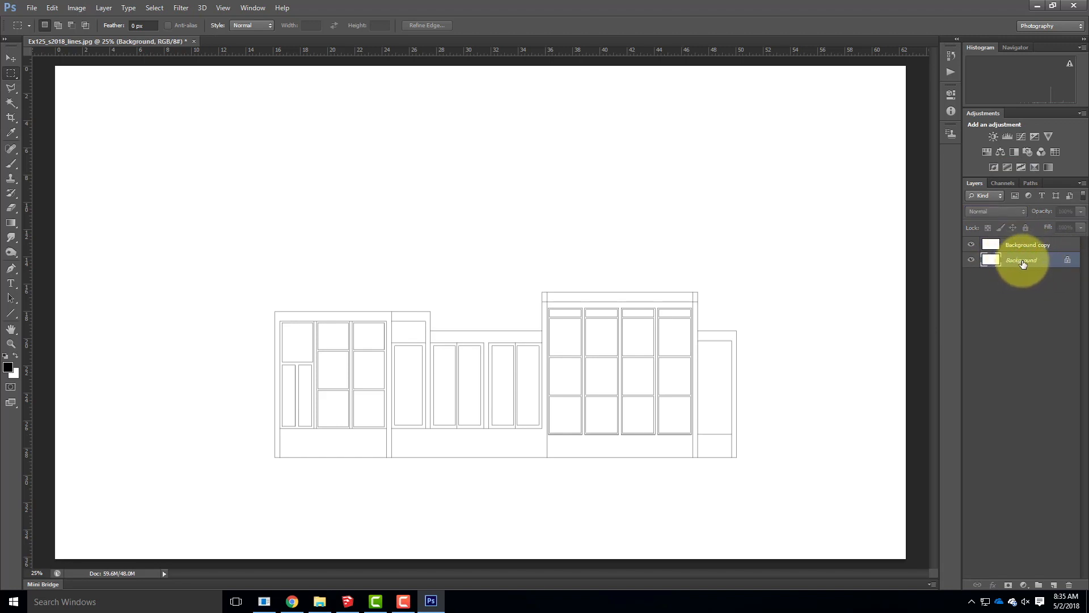
right_click(1023, 264)
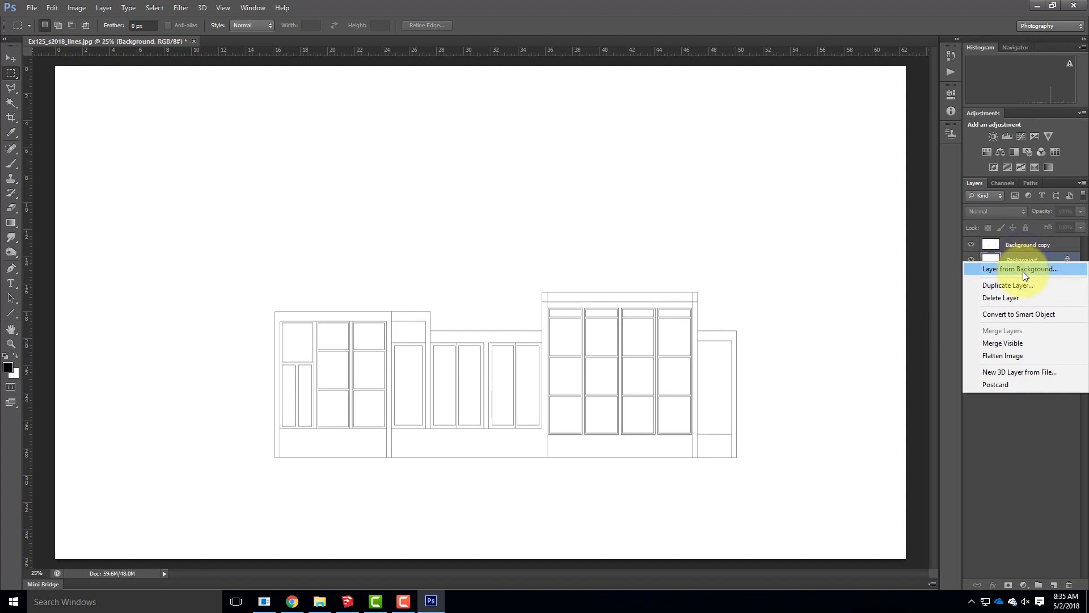
left_click(1023, 269)
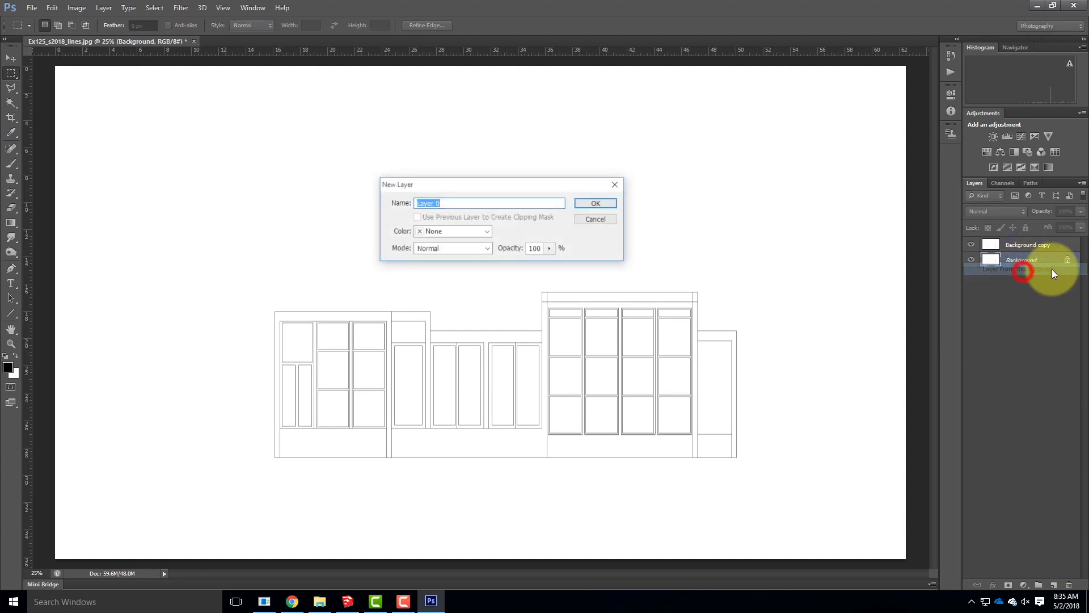
left_click(610, 203)
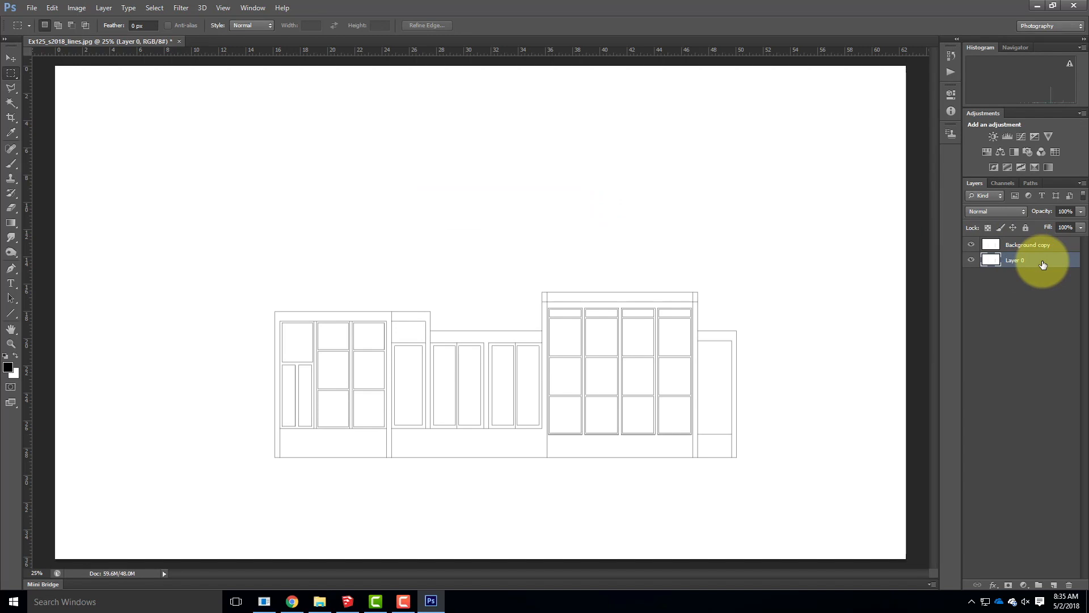
Place the image Ex125_s2018_xray above Layer 0 at its original size and position.
left_click(32, 8)
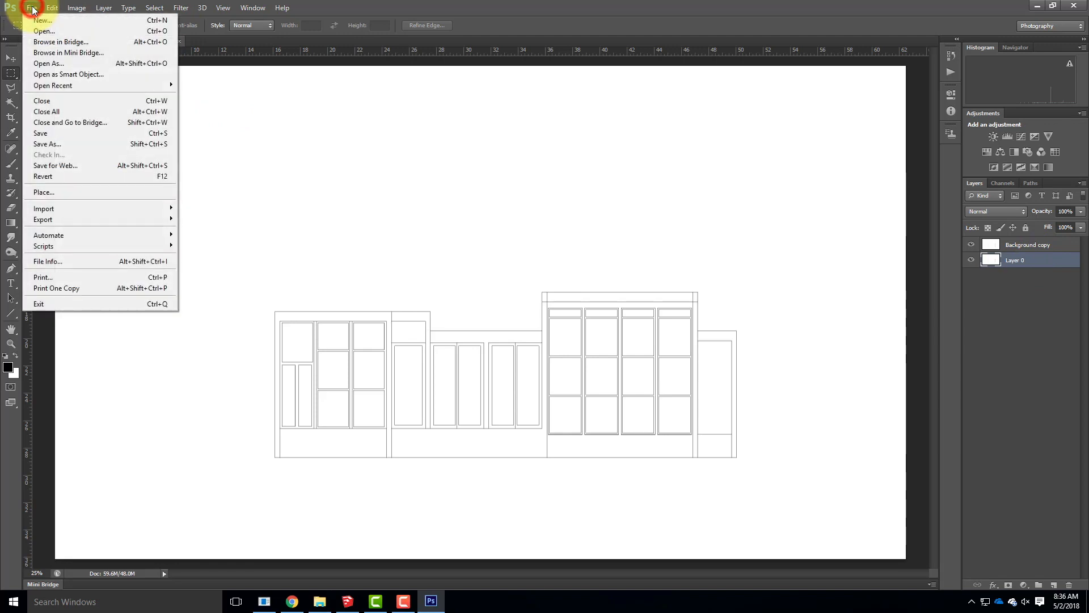
left_click(51, 191)
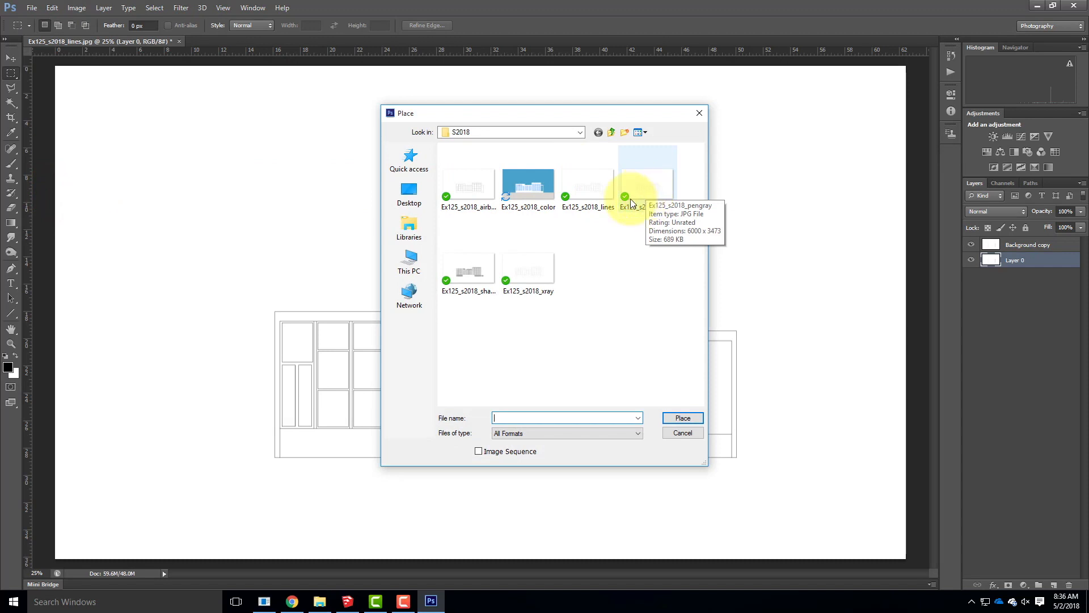
left_click(532, 266)
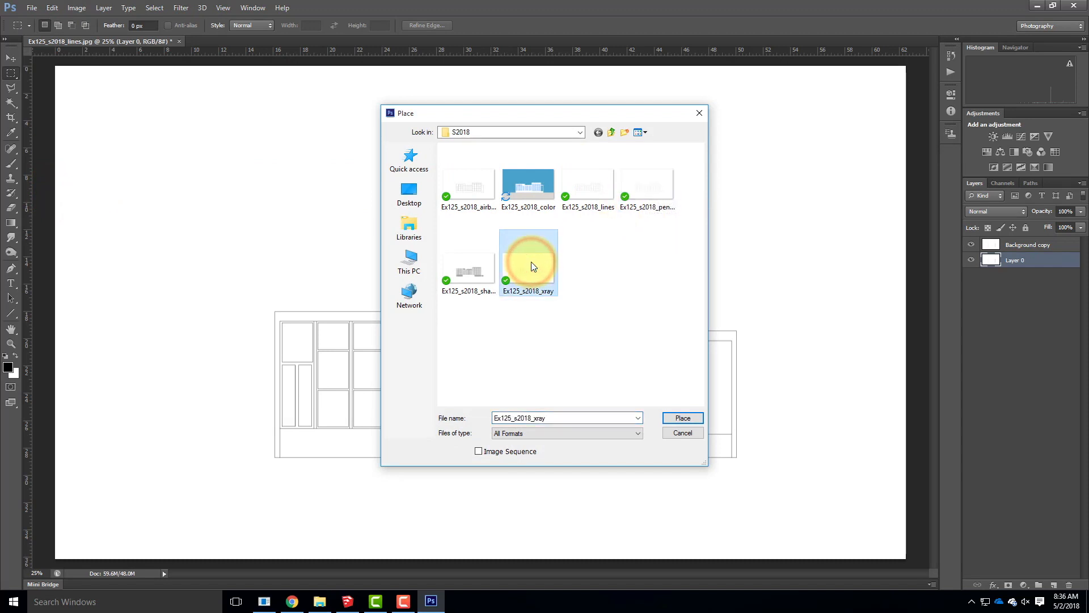
left_click(683, 418)
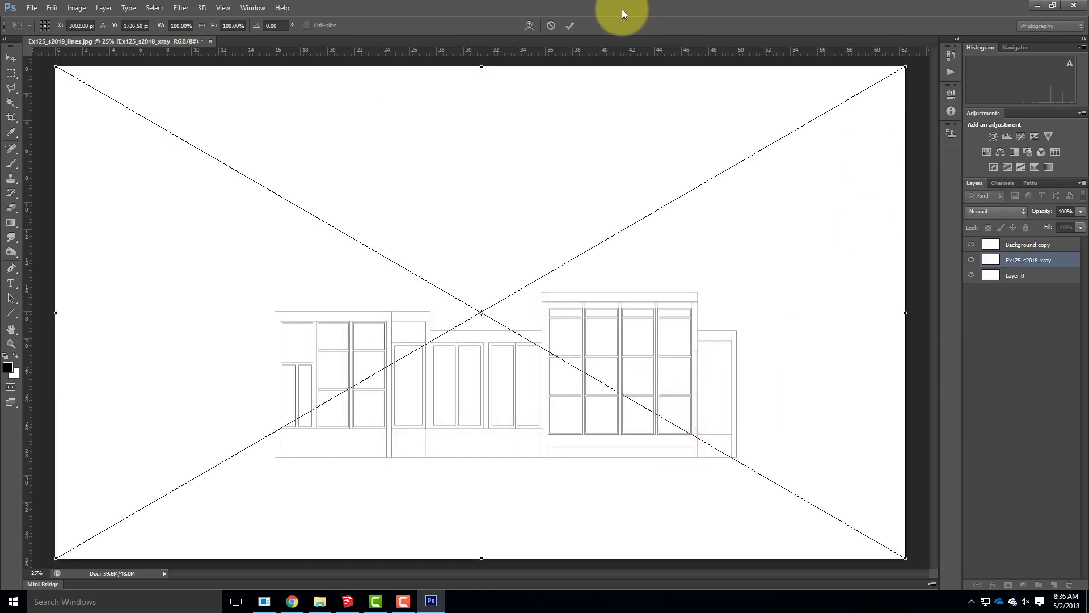
left_click(570, 26)
Place the image Ex125_s2018_shadows above the xray layer at its original size and position.
left_click(22, 10)
left_click(30, 9)
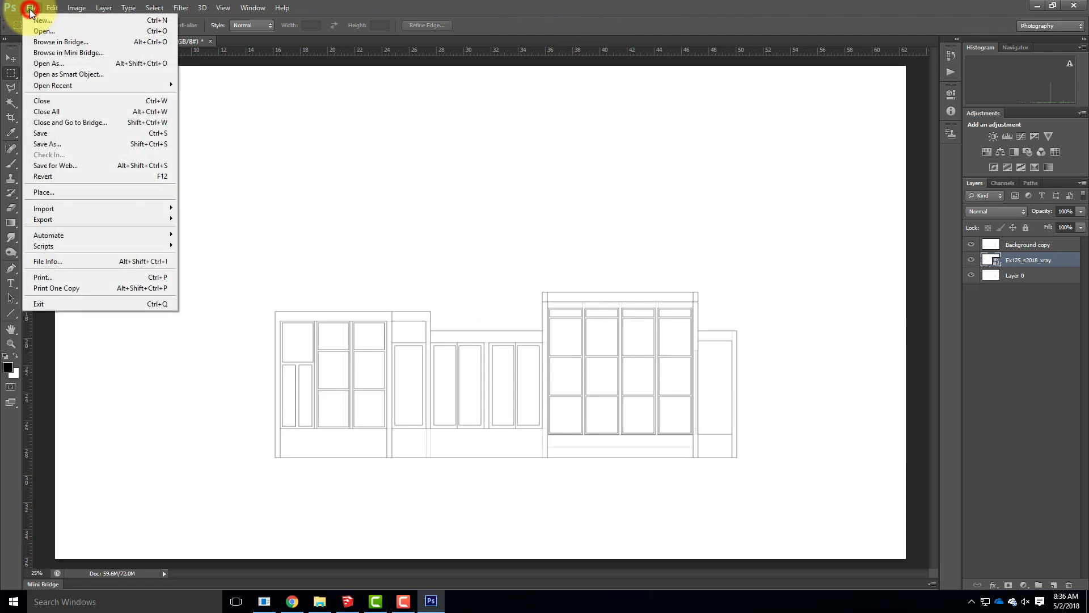
left_click(38, 194)
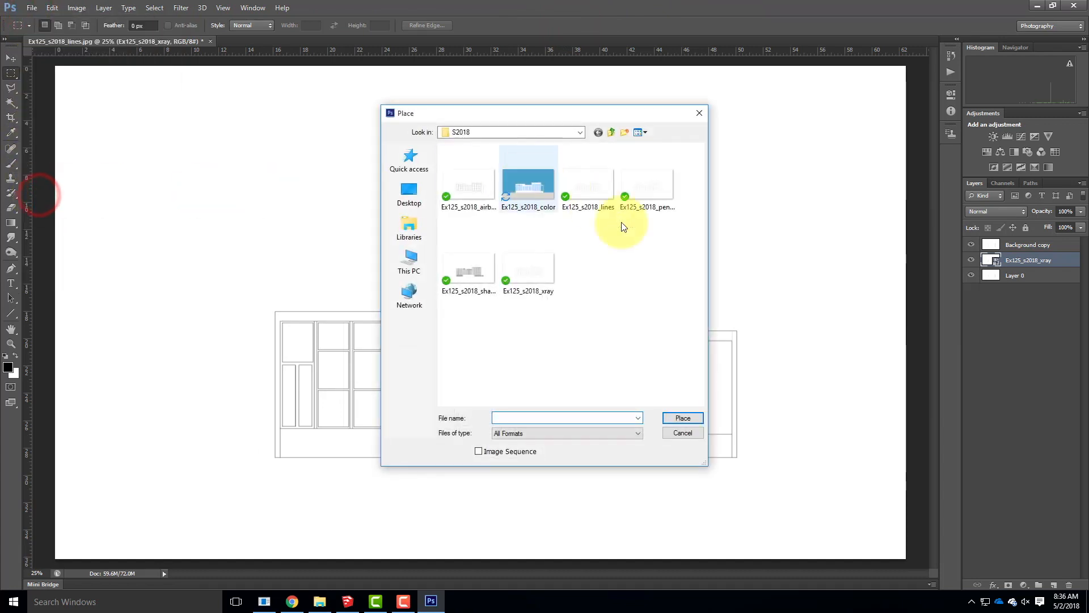
left_click(469, 268)
left_click(684, 420)
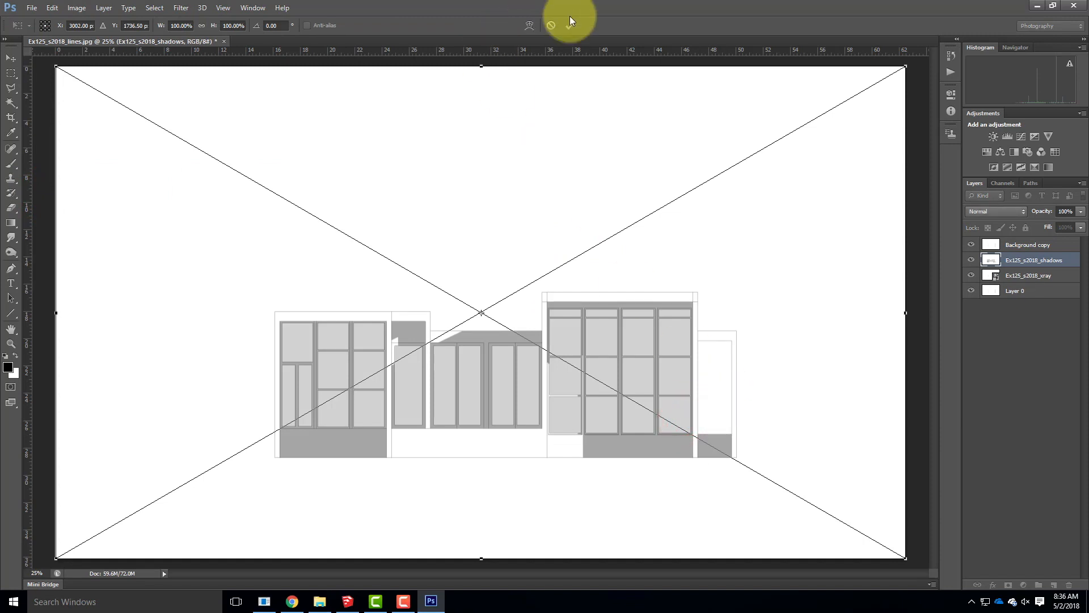
left_click(567, 25)
Place the image Ex125_s2018_pengray above the shadows layer without changing its size or position.
left_click(32, 8)
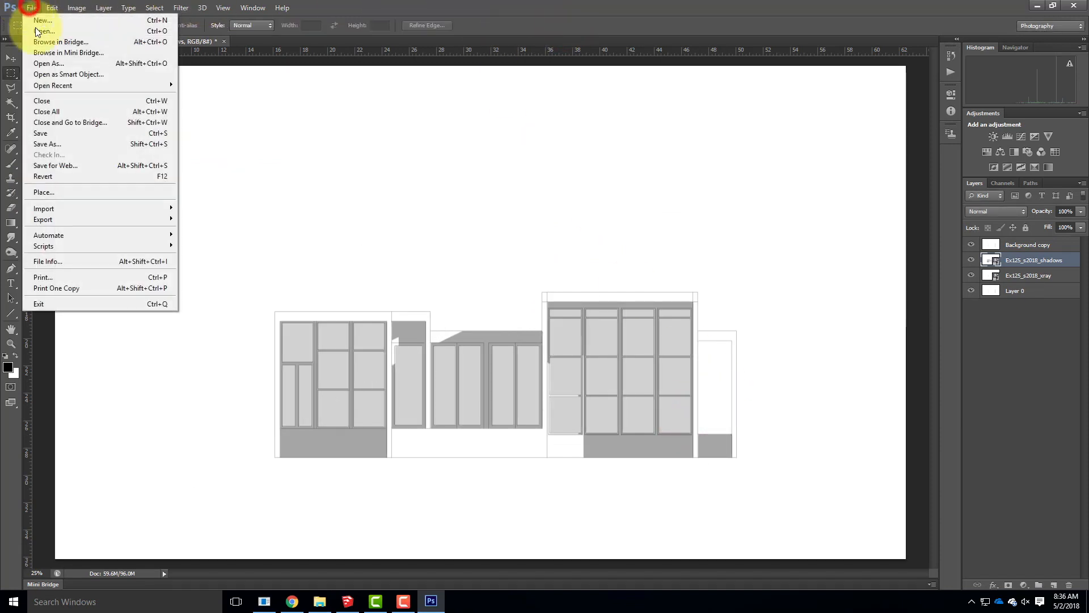
left_click(47, 190)
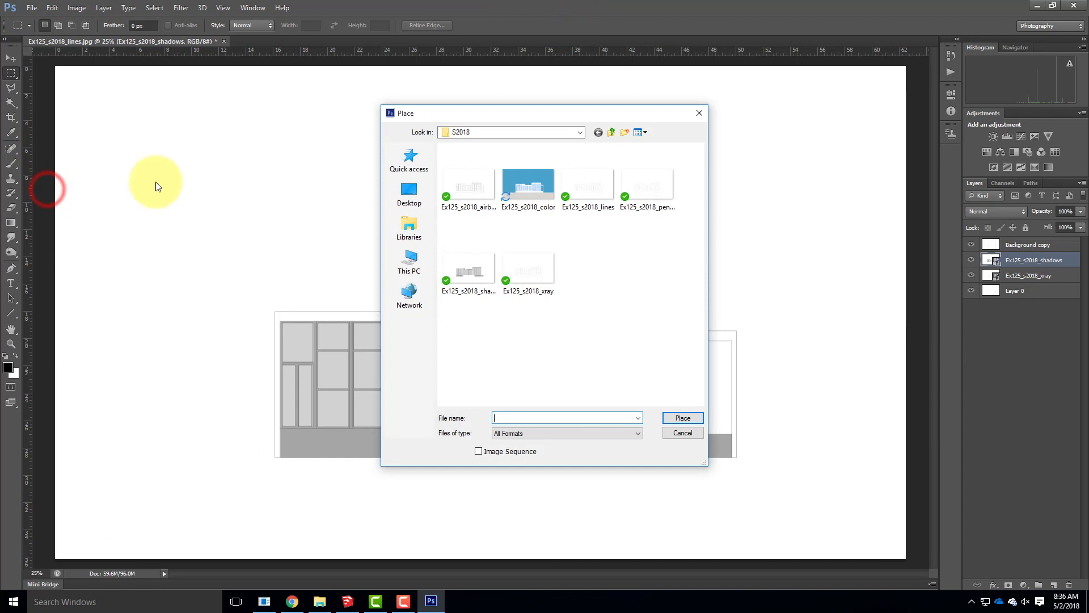
left_click(656, 192)
left_click(683, 419)
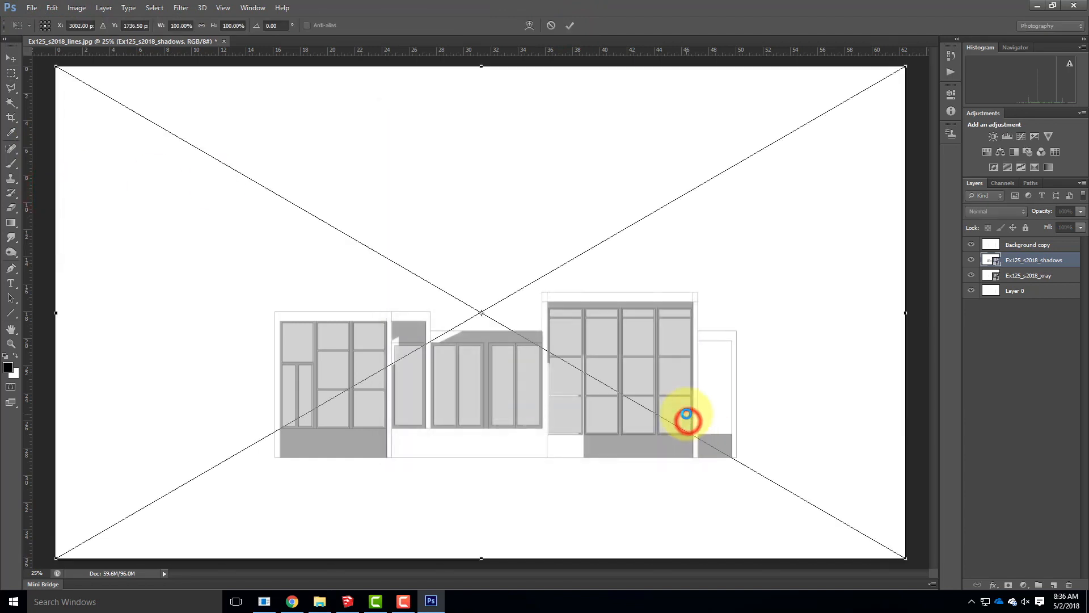
left_click(569, 25)
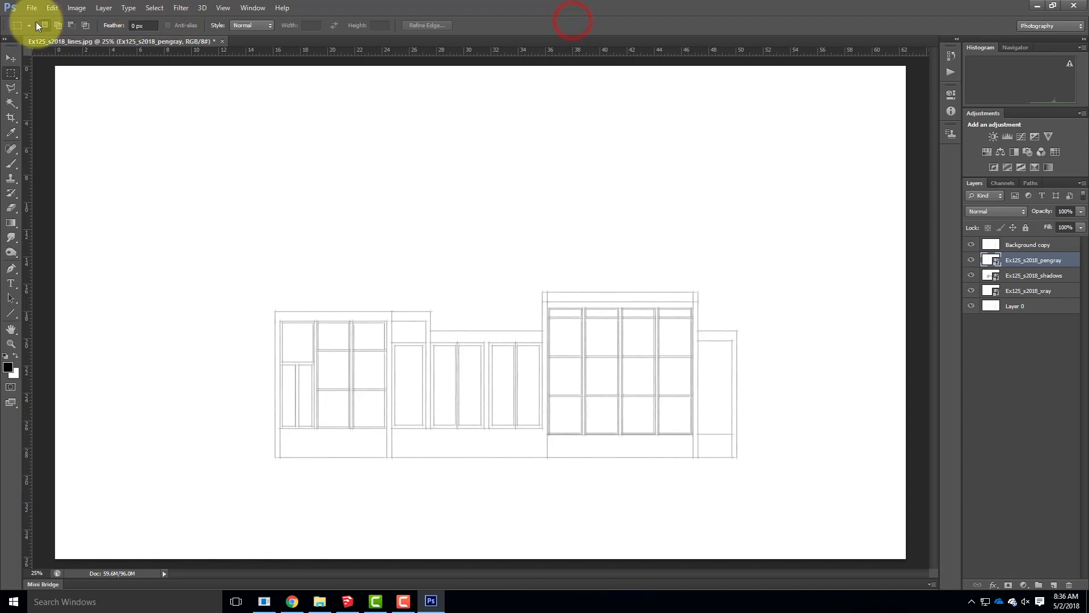
Place the image Ex125_s2018_color above the pengray layer without changing its size or position.
left_click(32, 9)
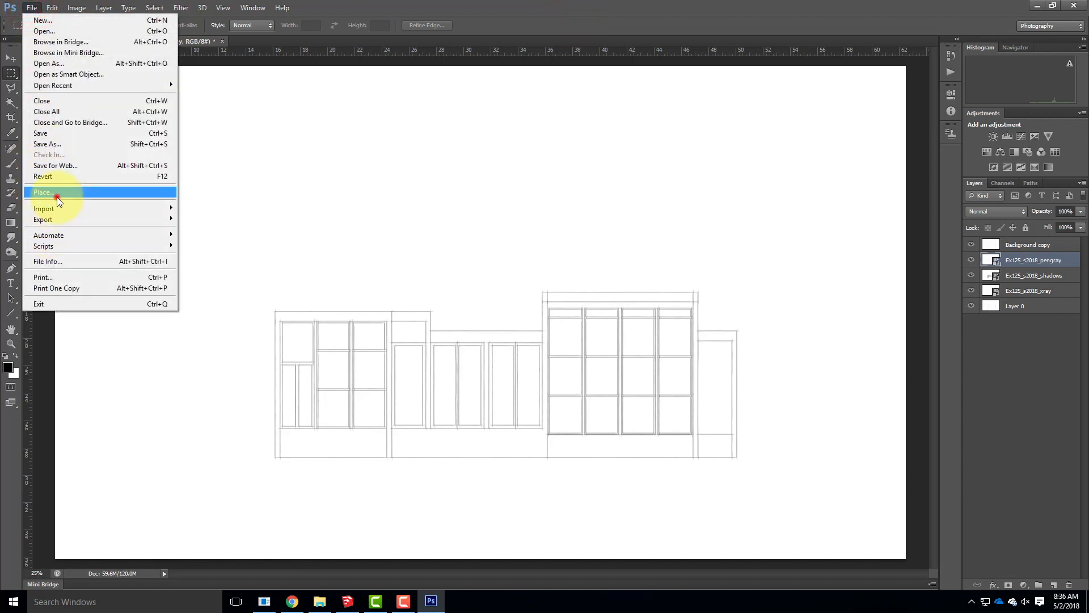
left_click(57, 193)
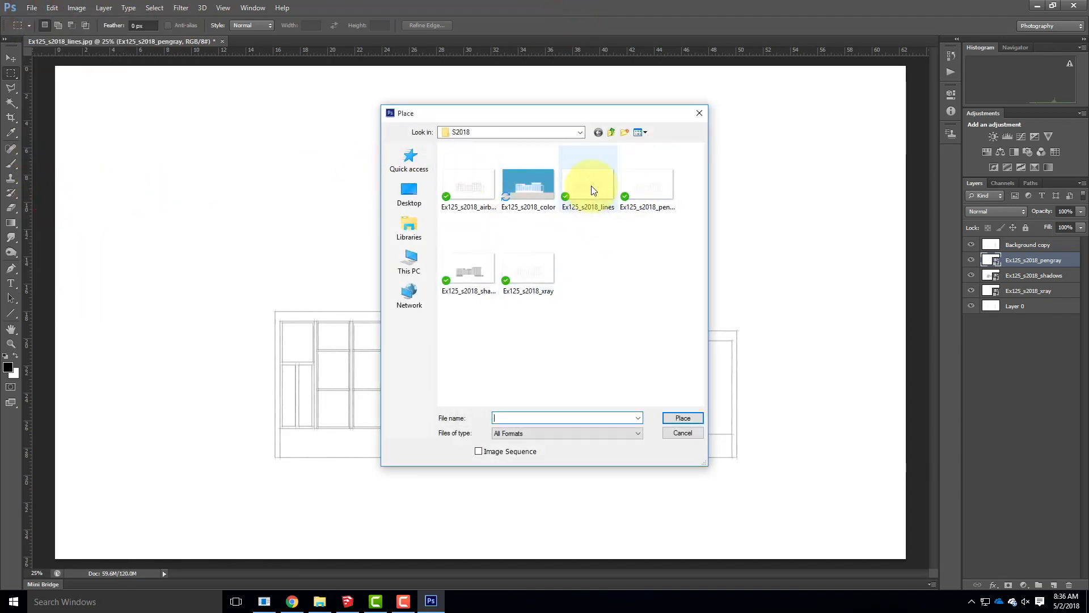
left_click(530, 185)
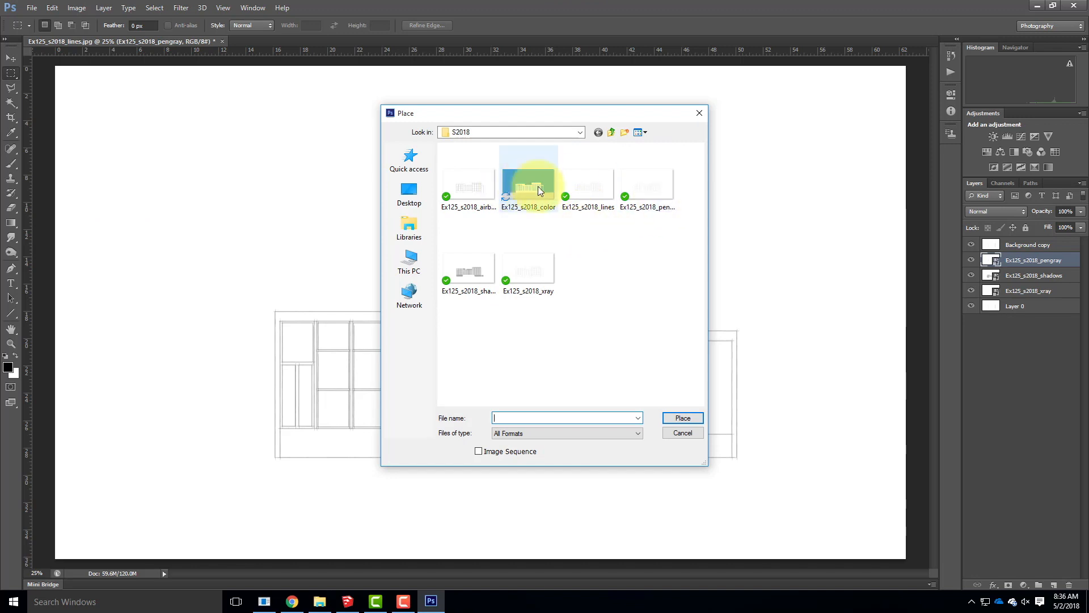
left_click(680, 417)
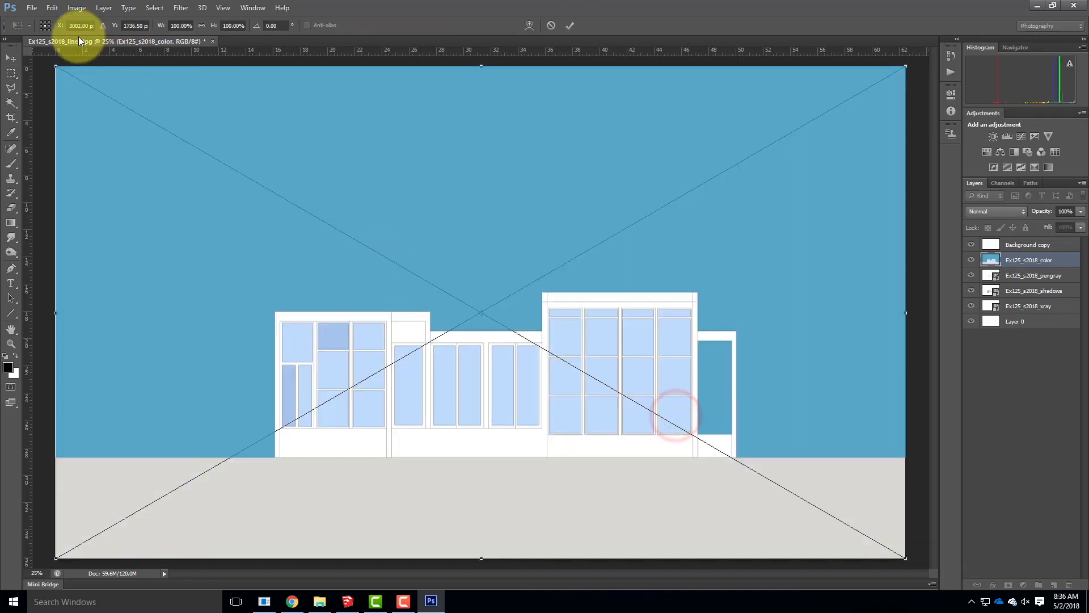
left_click(569, 26)
Place the image Ex125_s2018_airbrush above the color layer without changing its size or position.
left_click(31, 8)
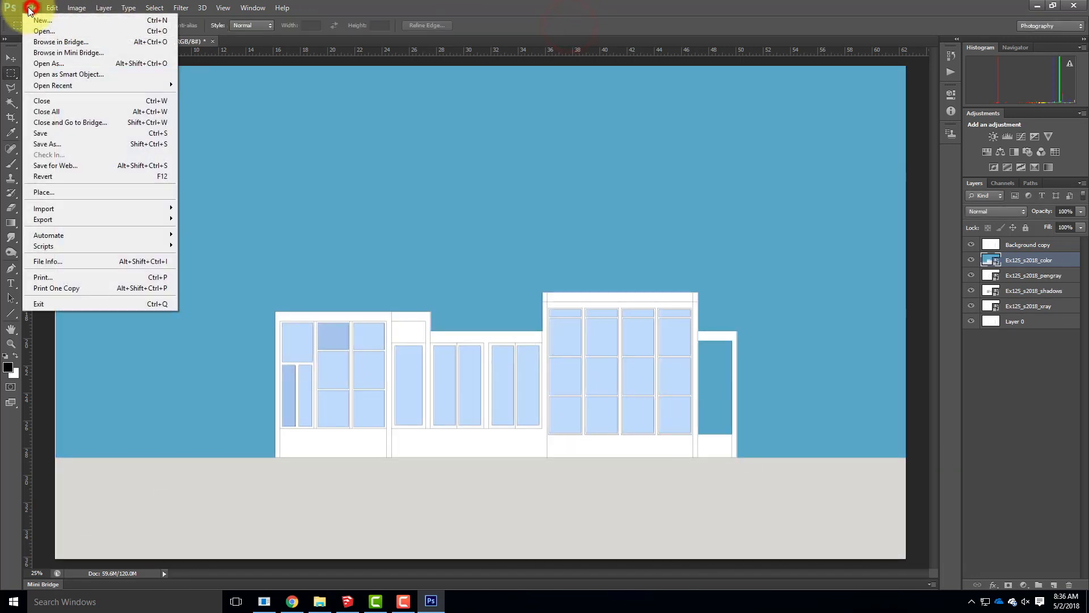
left_click(65, 193)
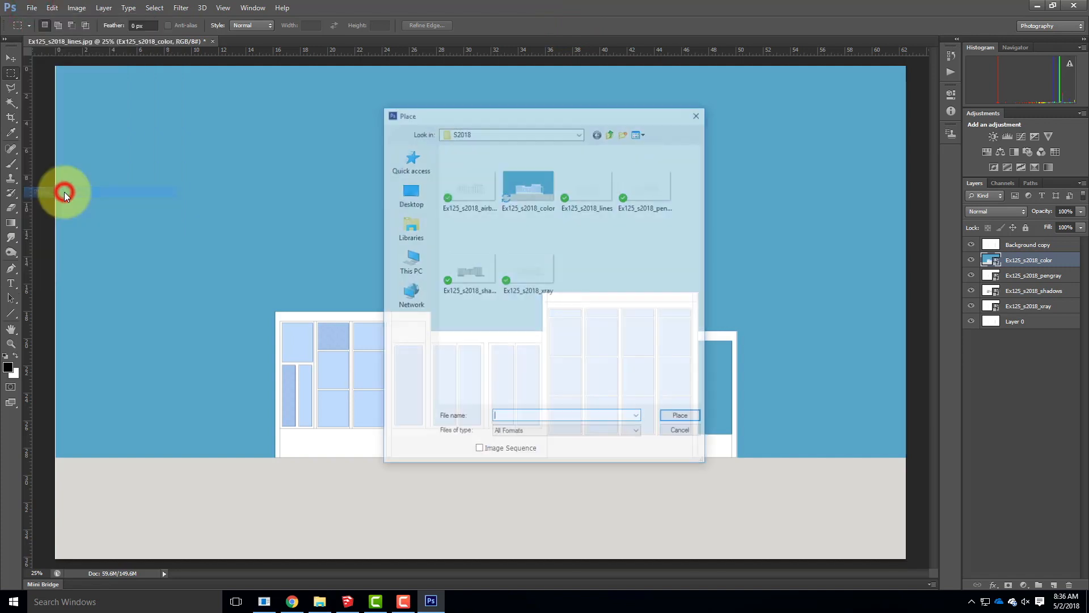
left_click(468, 188)
left_click(686, 417)
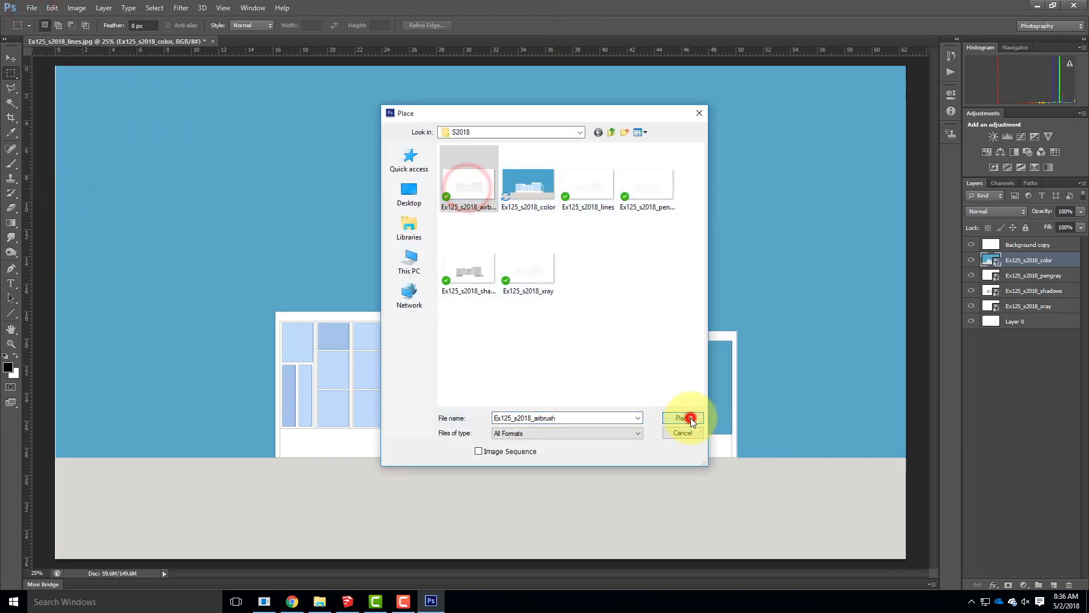
left_click(570, 25)
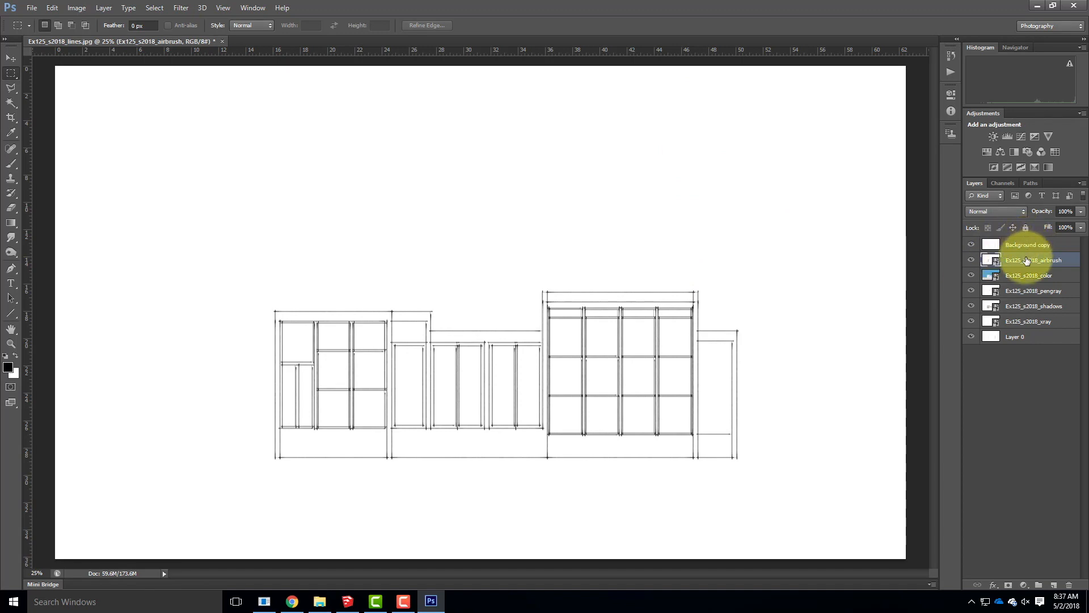
Set the blend mode of the Ex125_s2018_airbrush and Ex125_s2018_color layers to Multiply.
left_click(986, 212)
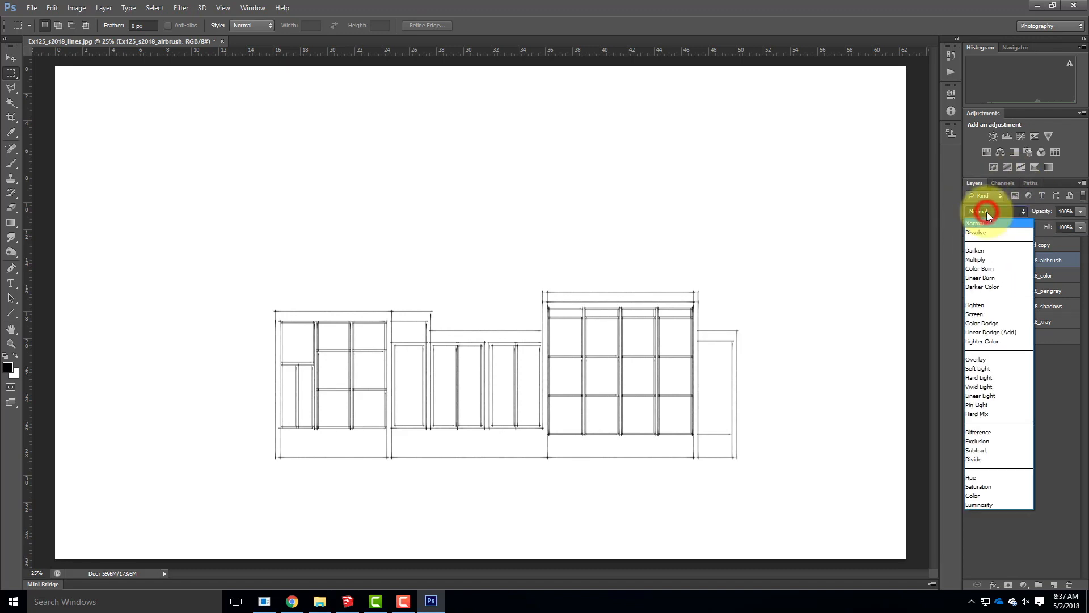
left_click(983, 259)
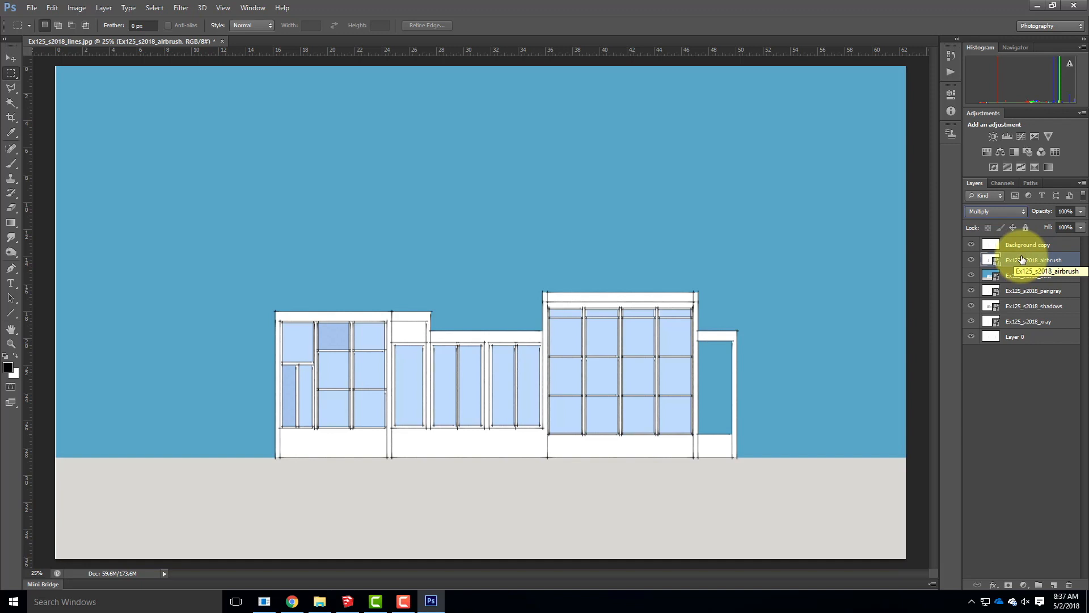
left_click(1021, 275)
left_click(1016, 210)
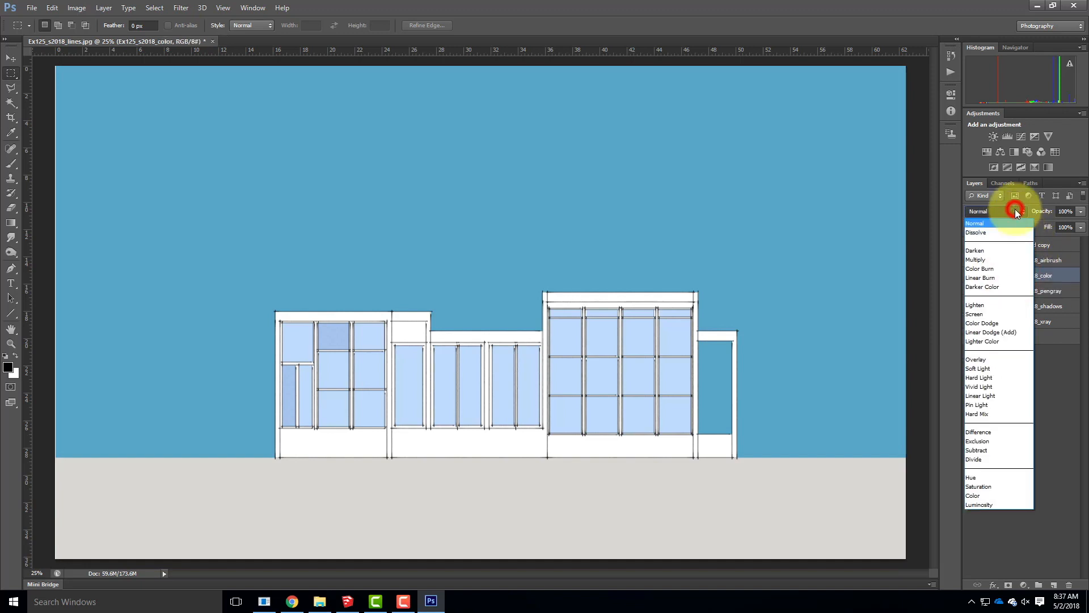
left_click(988, 261)
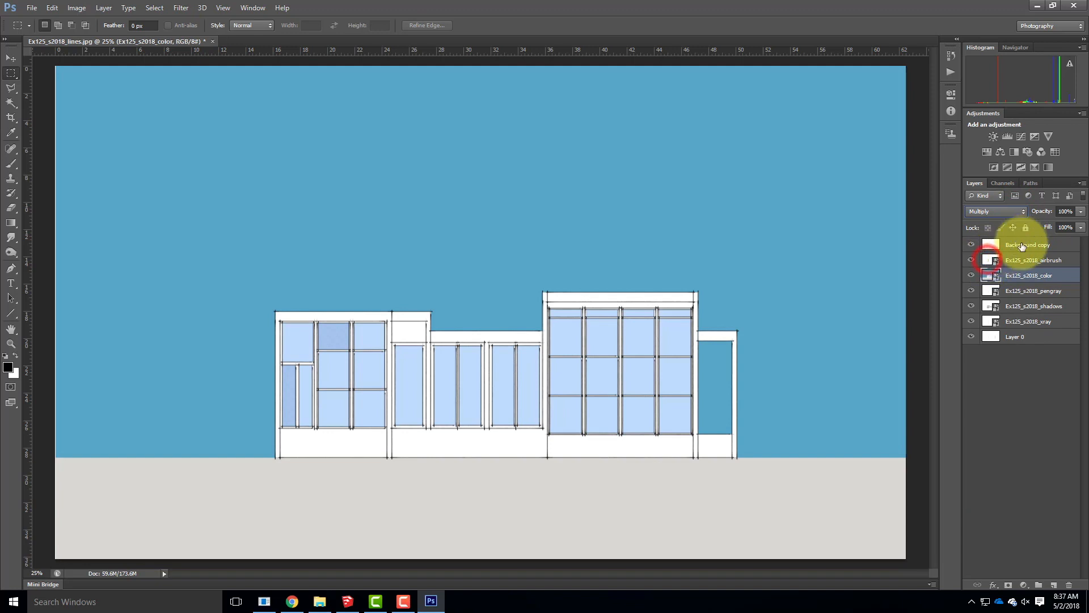
Set the blend mode of the Ex125_s2018_pengray and Ex125_s2018_shadows layers to Multiply.
left_click(1018, 291)
left_click(1013, 211)
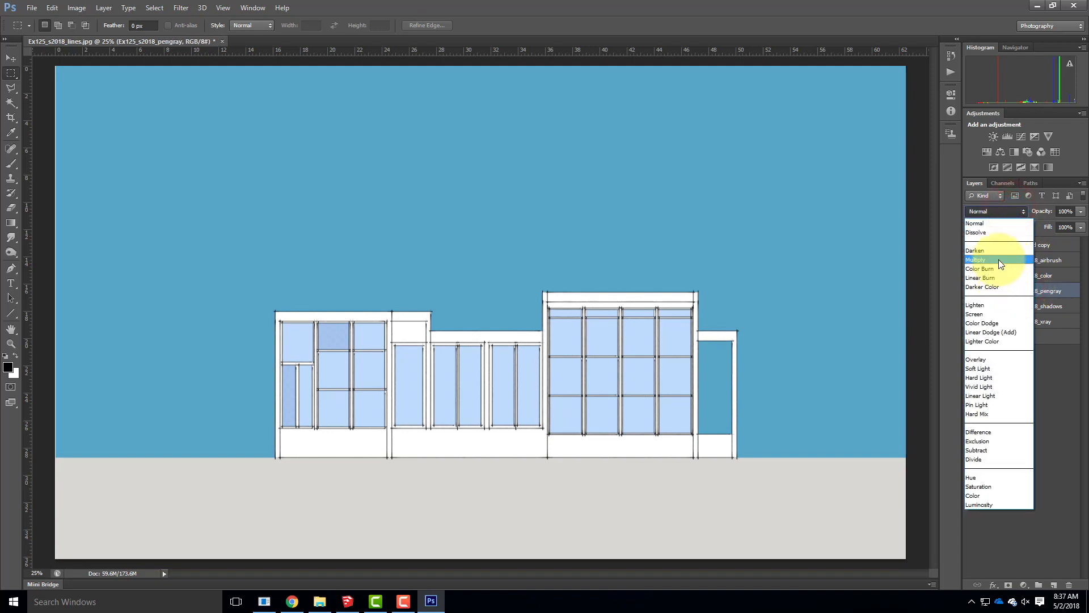
left_click(999, 259)
left_click(1027, 307)
left_click(1017, 211)
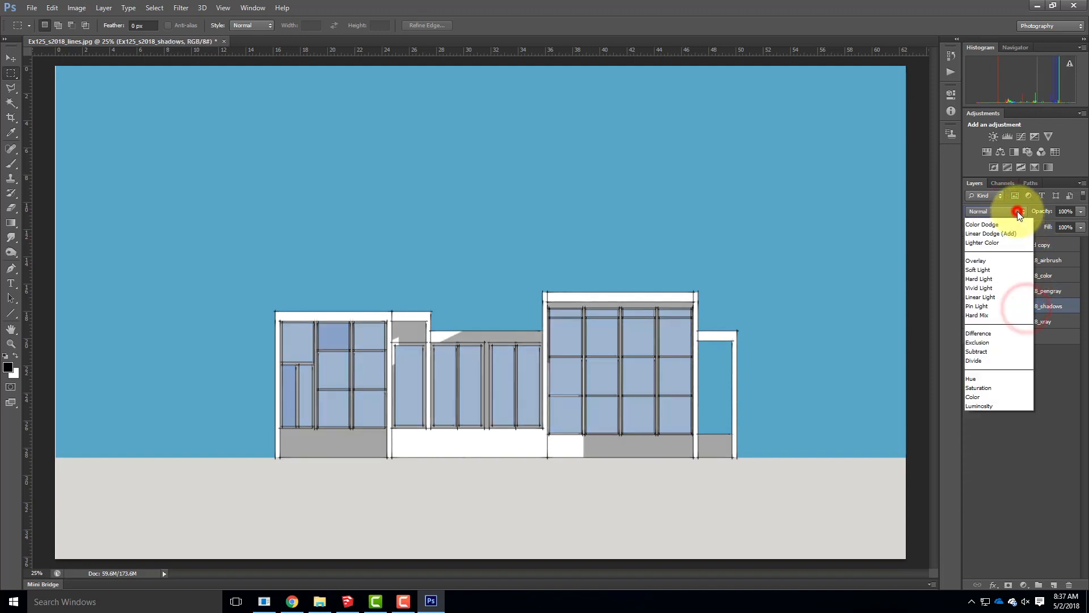
left_click(1009, 260)
Set the blend mode of the Ex125_s2018_xray layer to Multiply, leaving Layer 0 on Normal.
left_click(1028, 321)
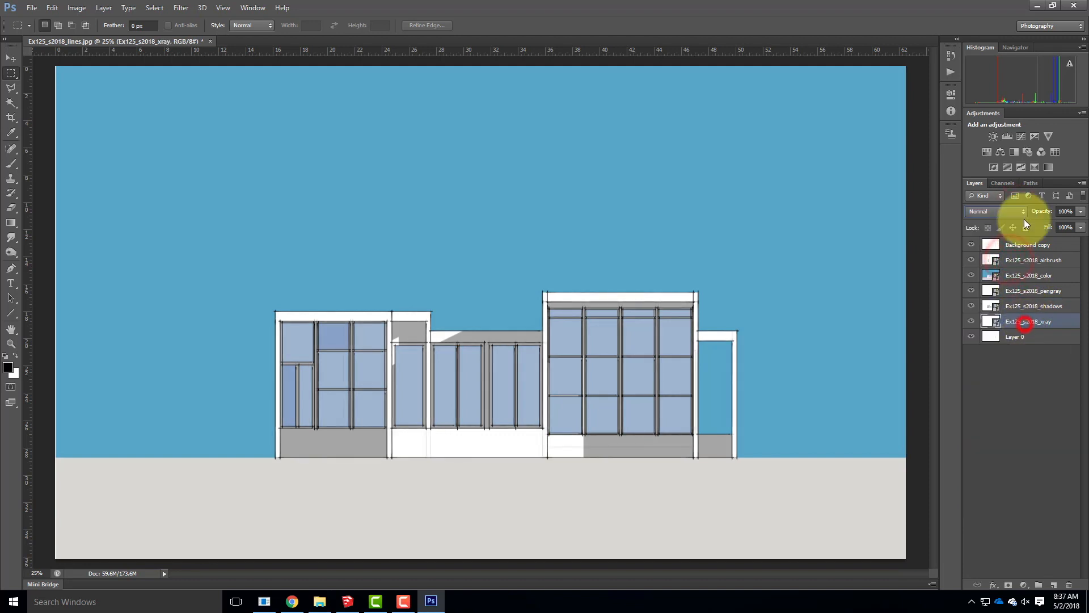
left_click(1016, 211)
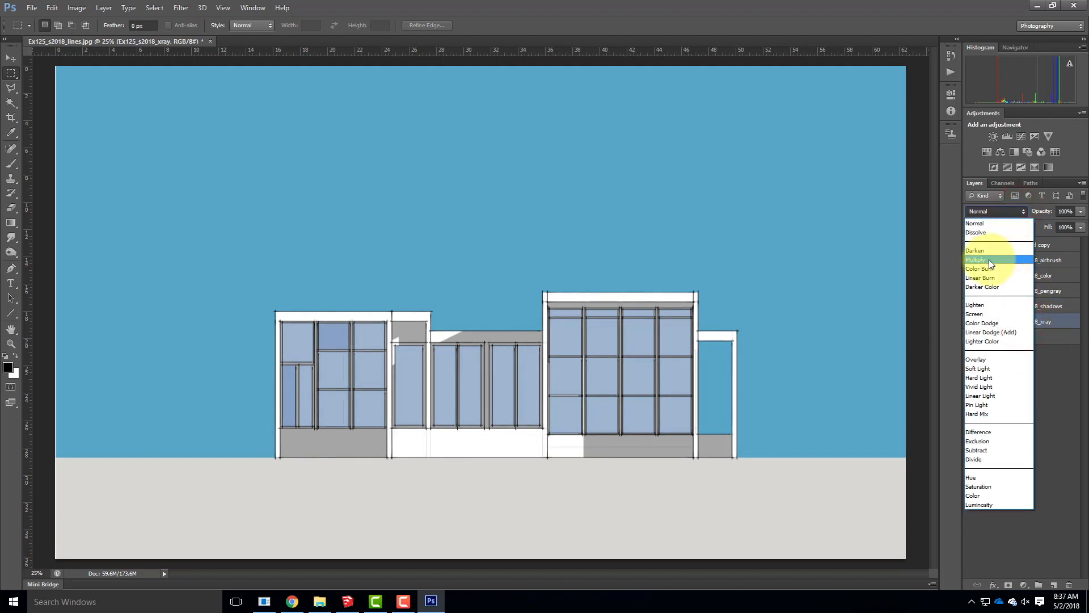
left_click(989, 260)
left_click(1024, 338)
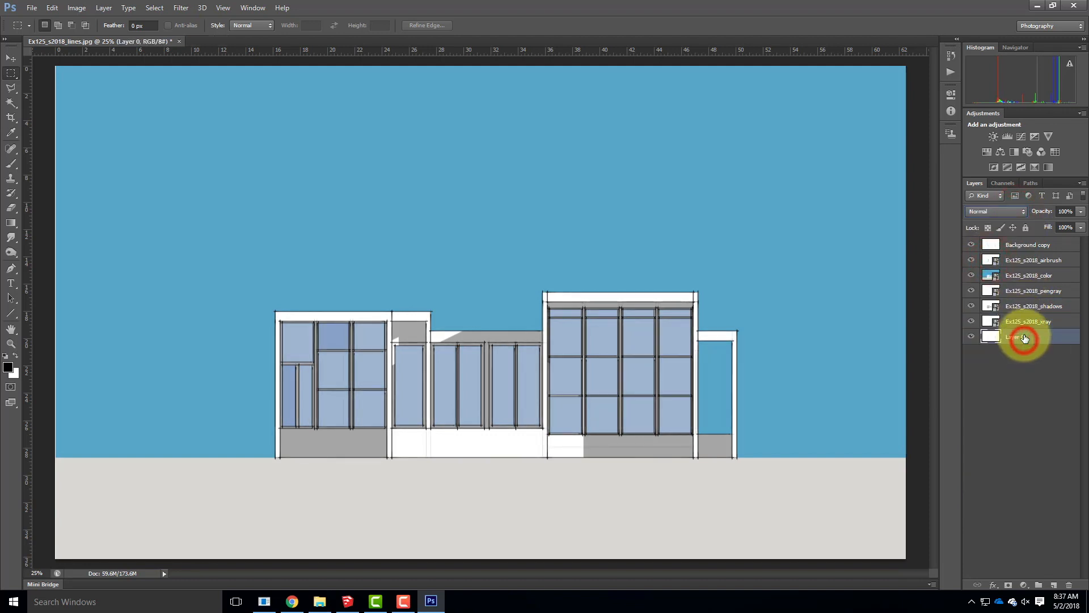
left_click(1020, 213)
left_click(1061, 378)
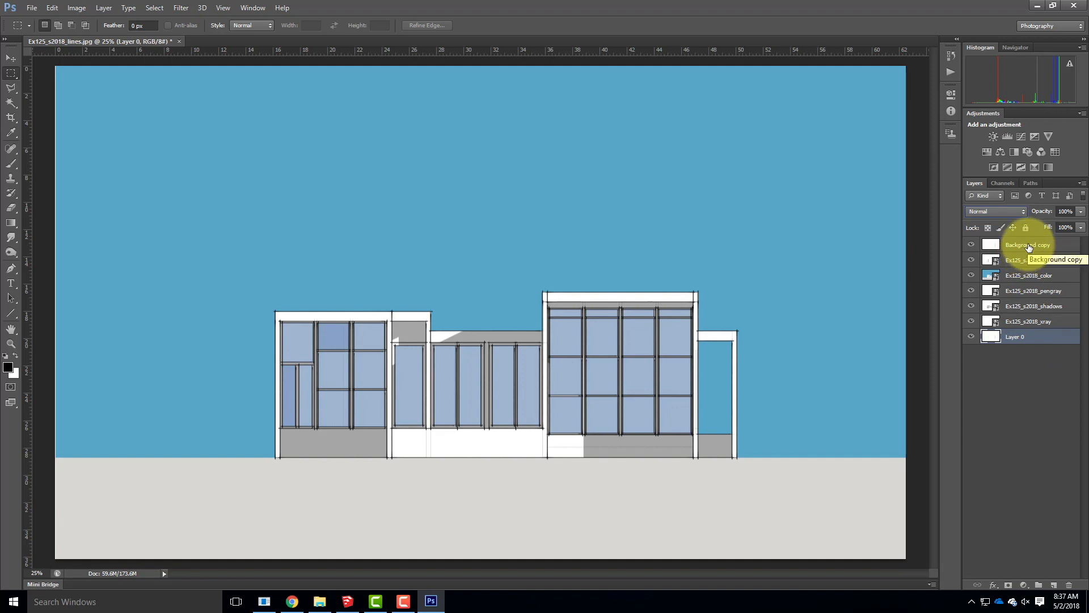
Rename the Ex125_s2018_xray layer as XRay and the Ex125_s2018_shadows layer as Shadows.
left_click(1018, 326)
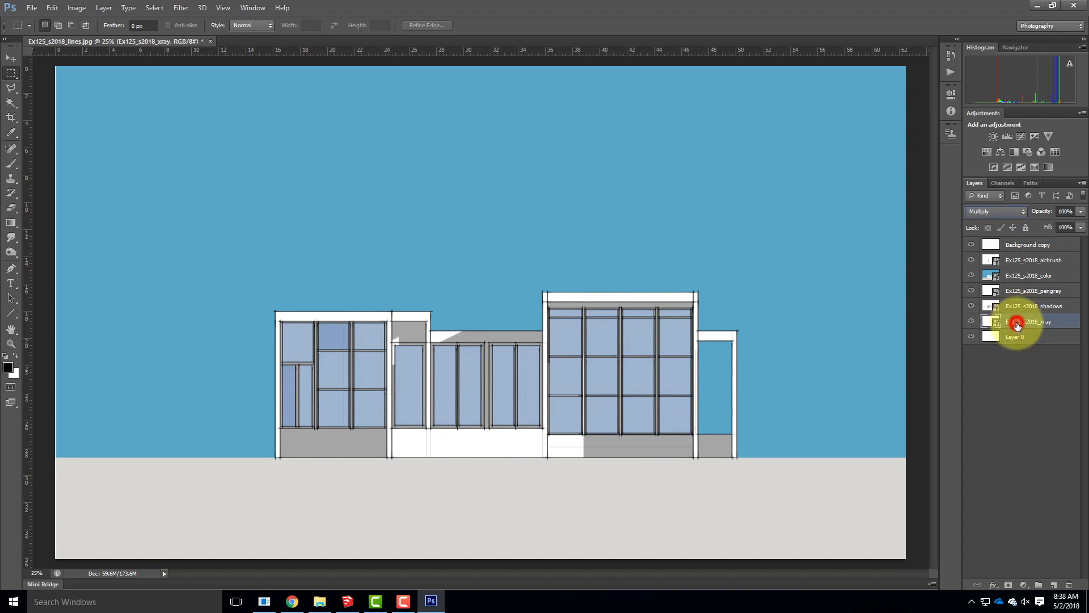
double_click(1050, 321)
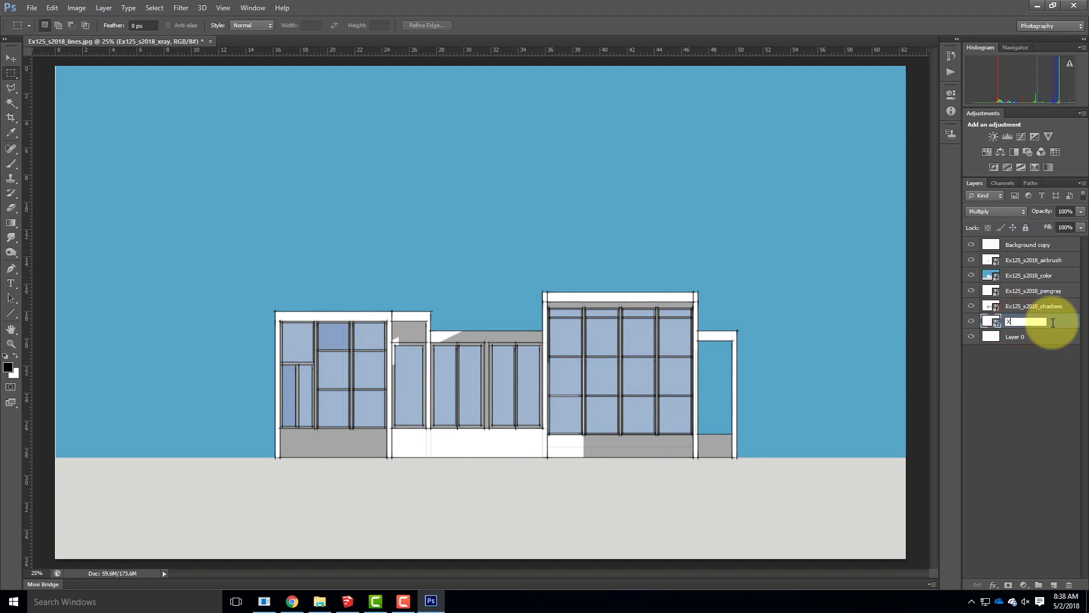
type("XRay")
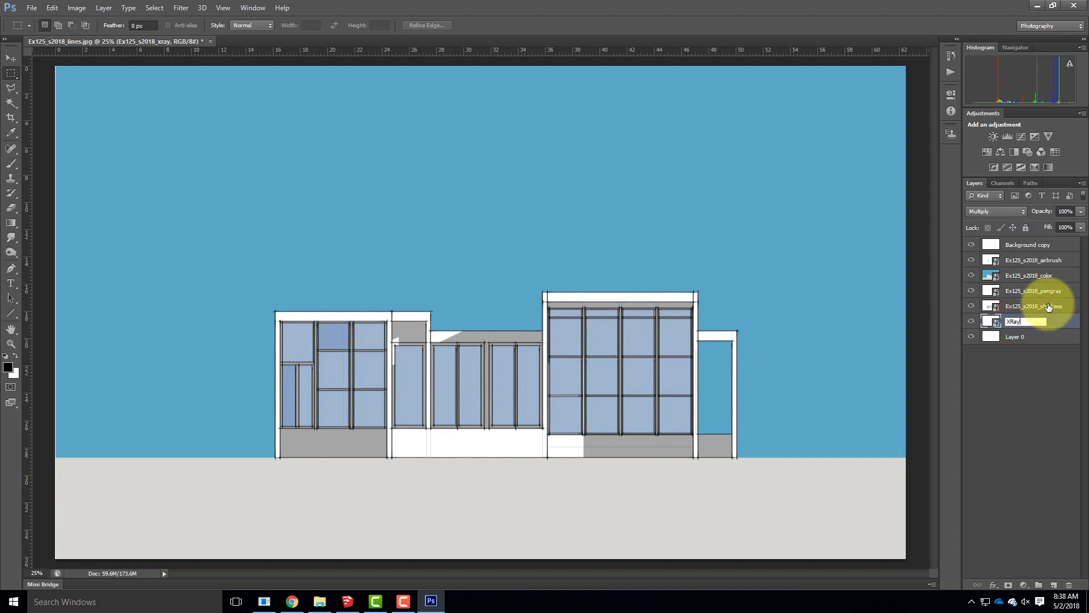
left_click(1046, 306)
double_click(1048, 306)
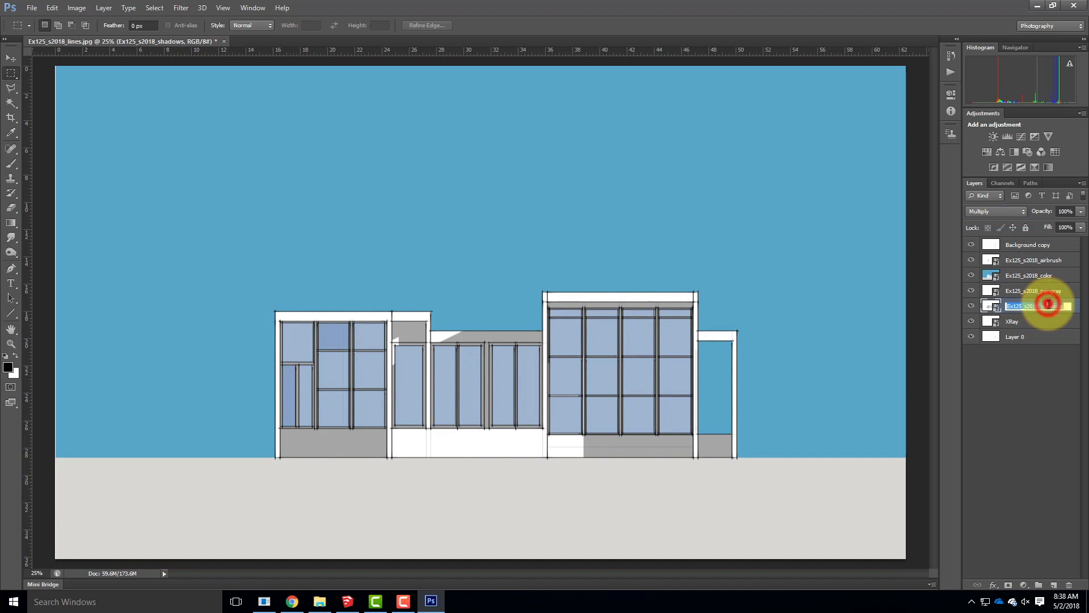
type("Sh")
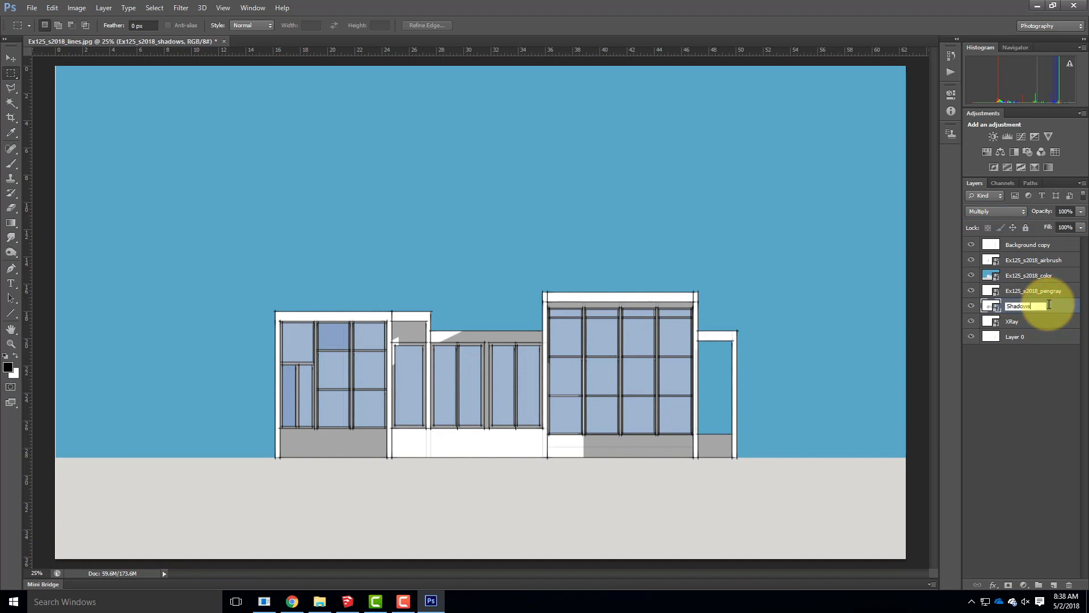
Rename the Ex125_s2018_pengray layer as Pen Gray and the Ex125_s2018_color layer as Color.
left_click(1049, 291)
double_click(1049, 291)
type("Pen Gray")
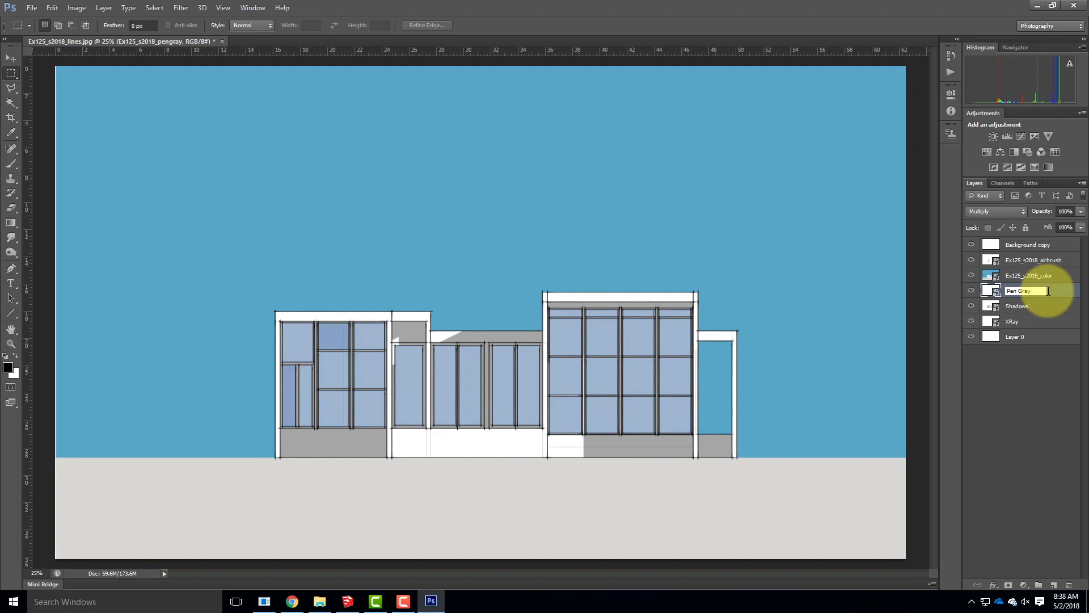
left_click(1042, 275)
double_click(1043, 275)
type("Color")
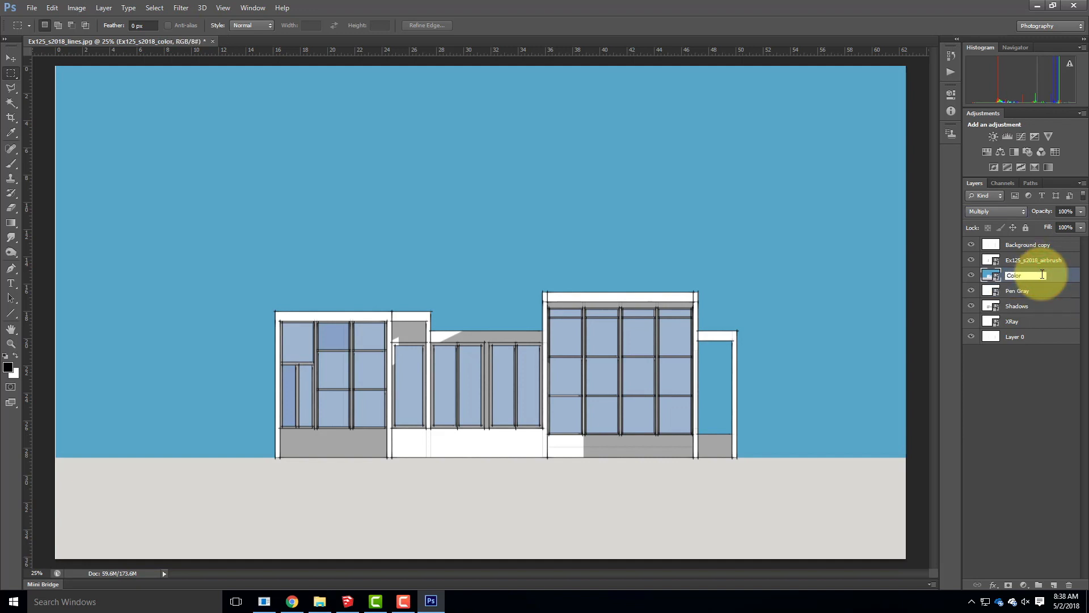
Rename the Ex125_s2018_airbrush layer as Airbrush.
left_click(1044, 260)
double_click(1046, 260)
type("A")
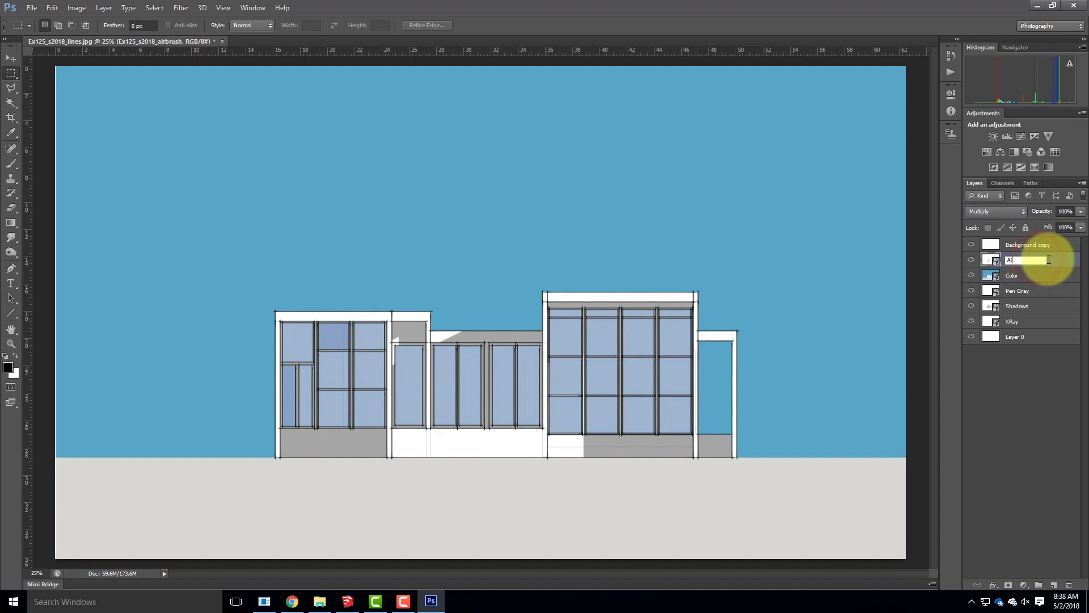
type("irbursh")
key("BackSpace")
key("BackSpace")
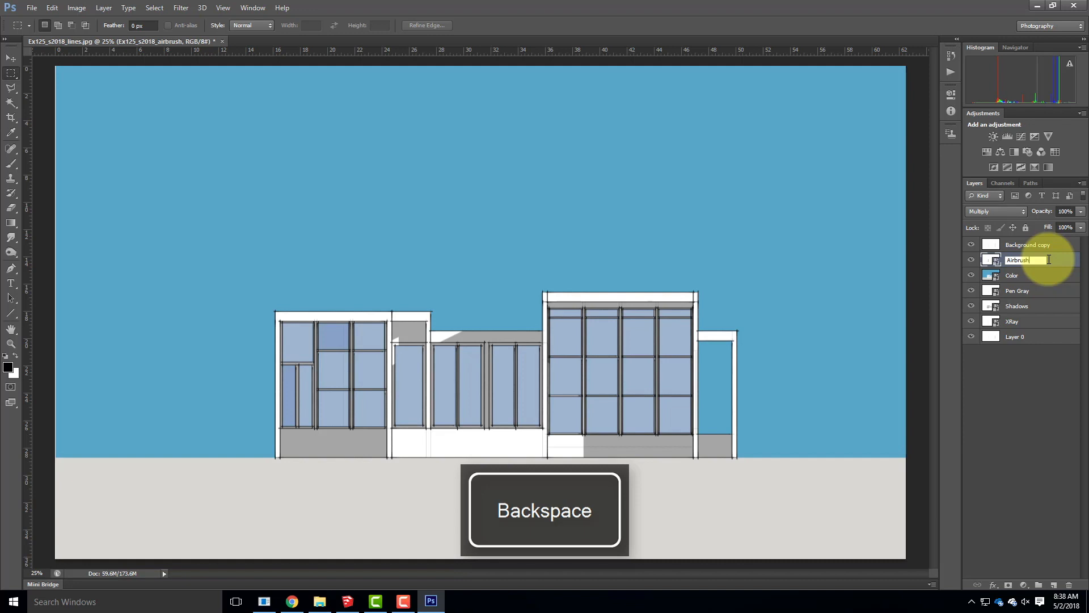
Rename the Background copy layer as Lines.
left_click(1035, 237)
double_click(1031, 244)
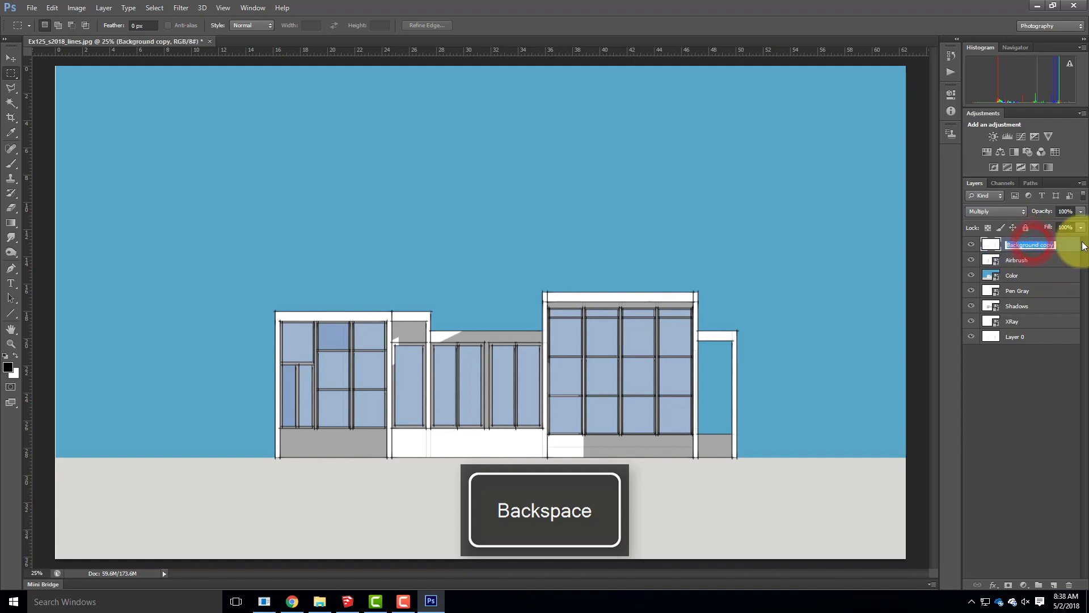
type("Lines")
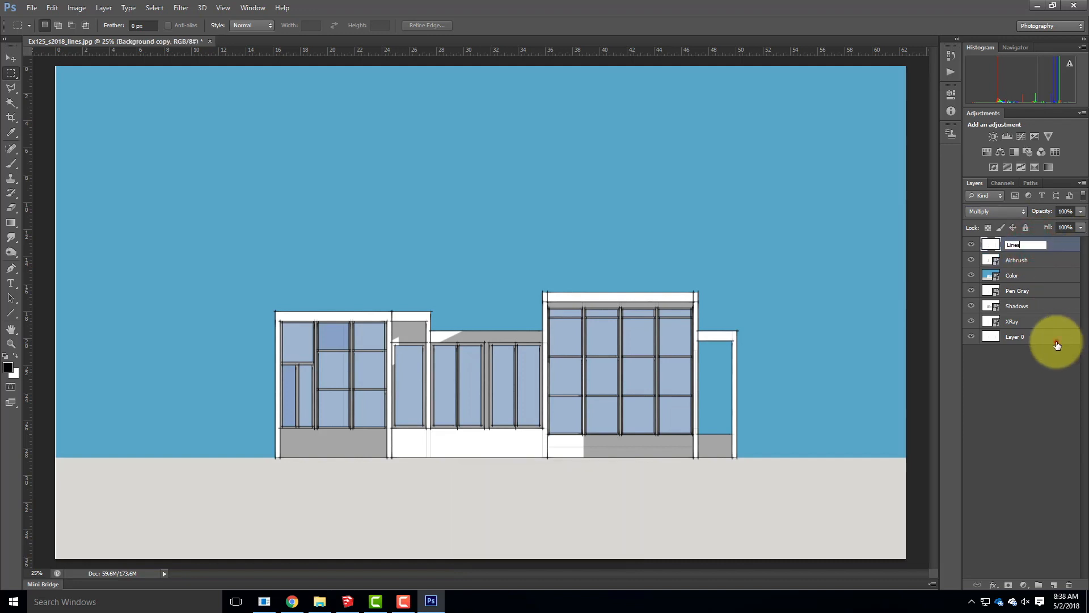
left_click(1055, 336)
Hide Layer 0 and move the Lines layer directly above it, below XRay.
left_click(971, 336)
left_click_drag(1038, 245, 1032, 329)
left_click(1032, 382)
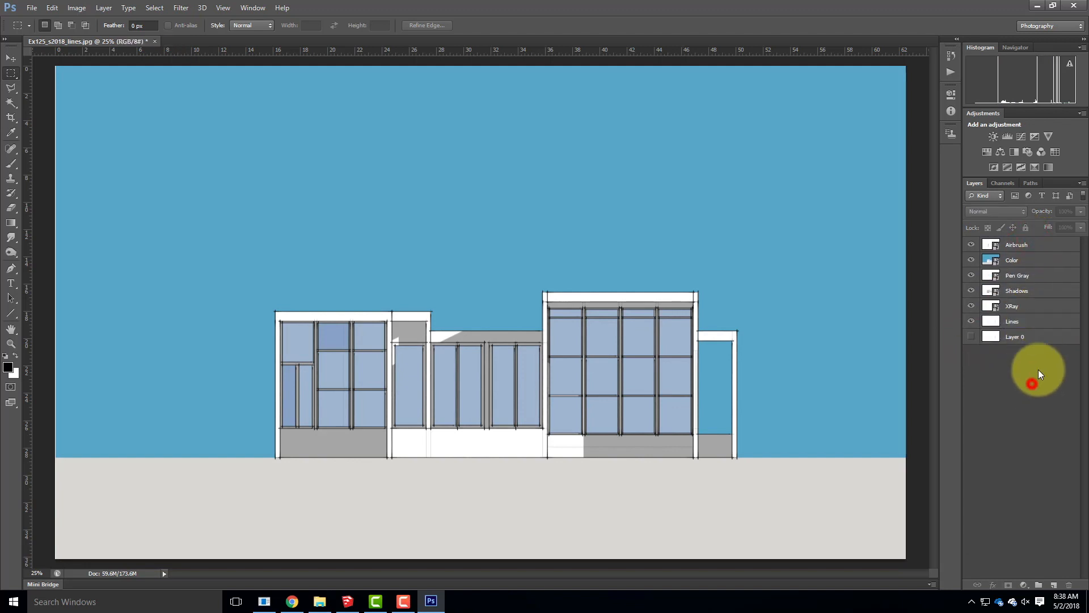
Move the Color layer to the bottom of the layer stack, beneath Layer 0.
left_click(1028, 243)
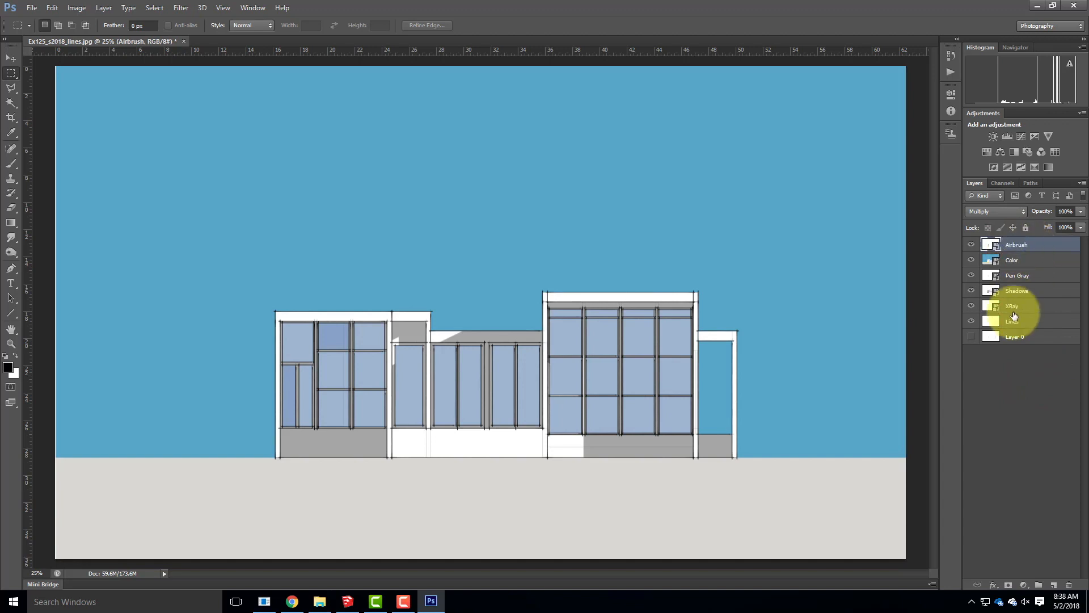
left_click(1026, 276)
mouse_move(1028, 277)
left_mouse_down()
mouse_move(1024, 250)
mouse_move(1019, 347)
left_mouse_up()
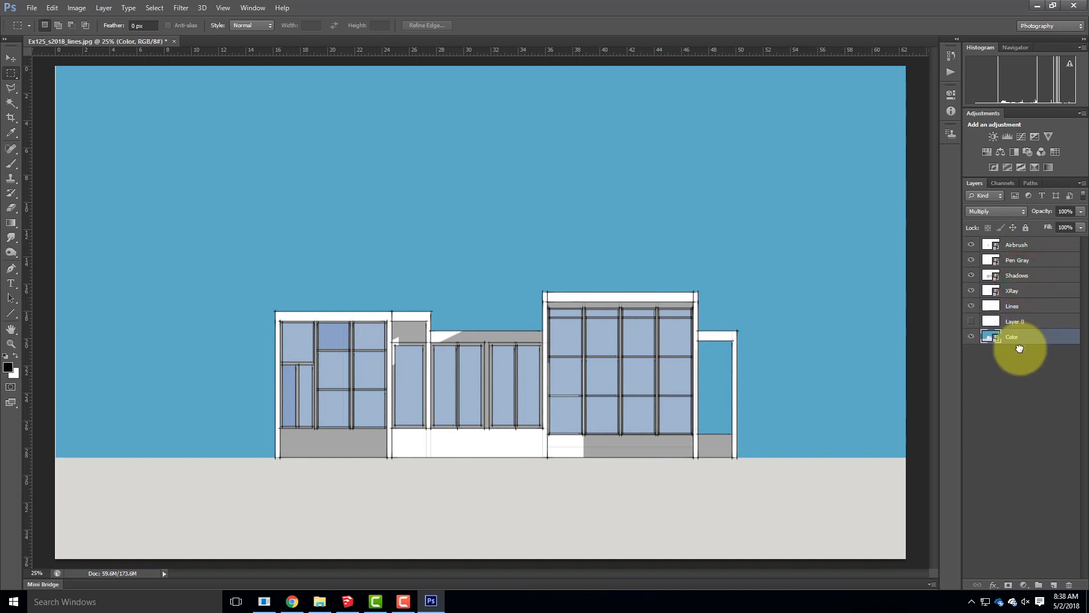
Rename Layer 0 as Lines 2.
left_click(1019, 277)
left_click(1021, 292)
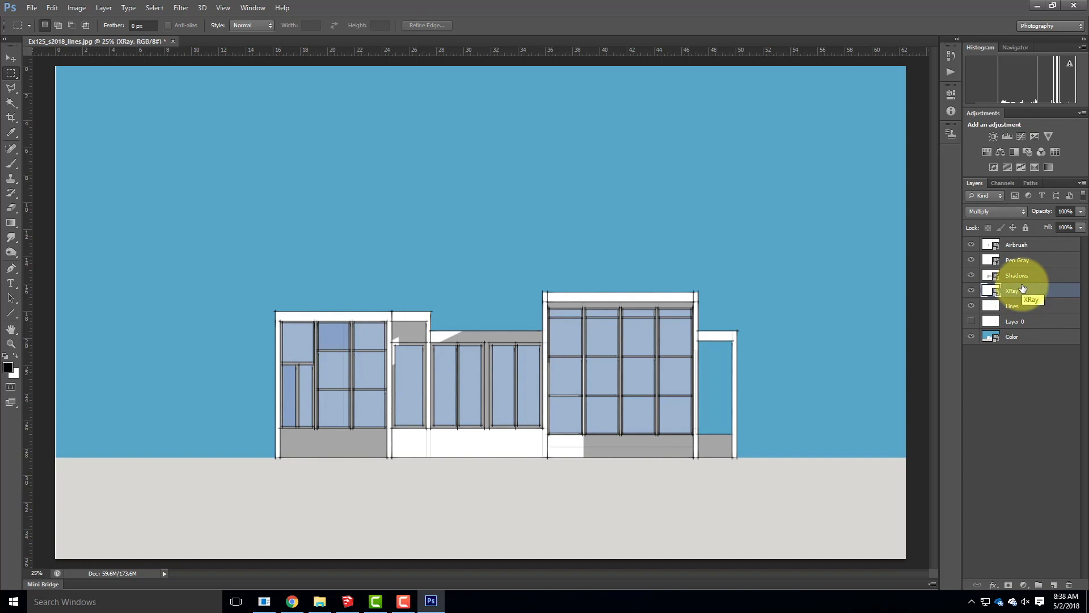
left_click(1020, 309)
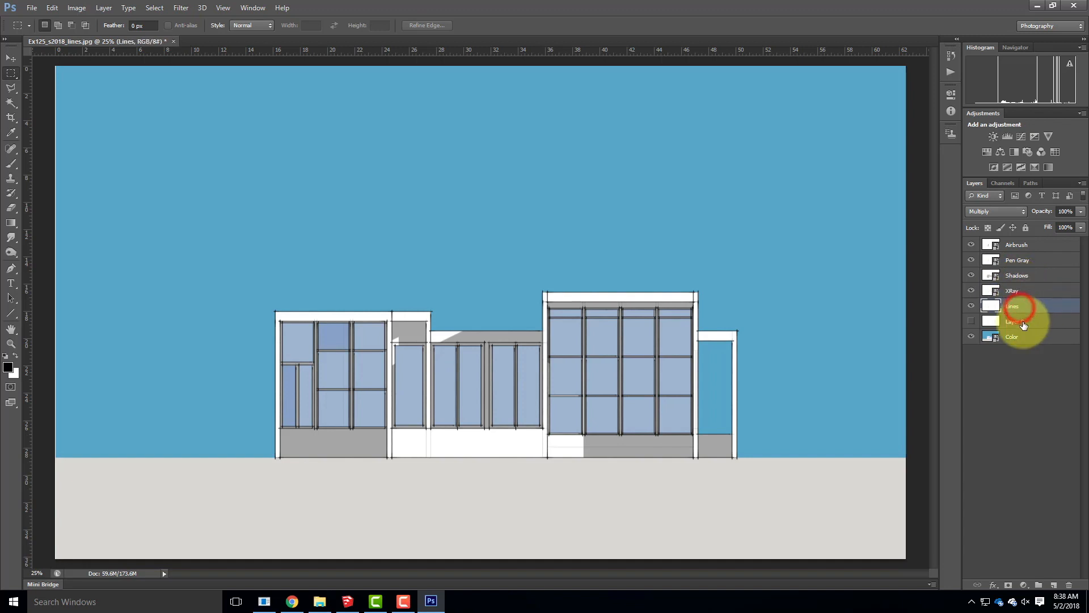
left_click(1024, 321)
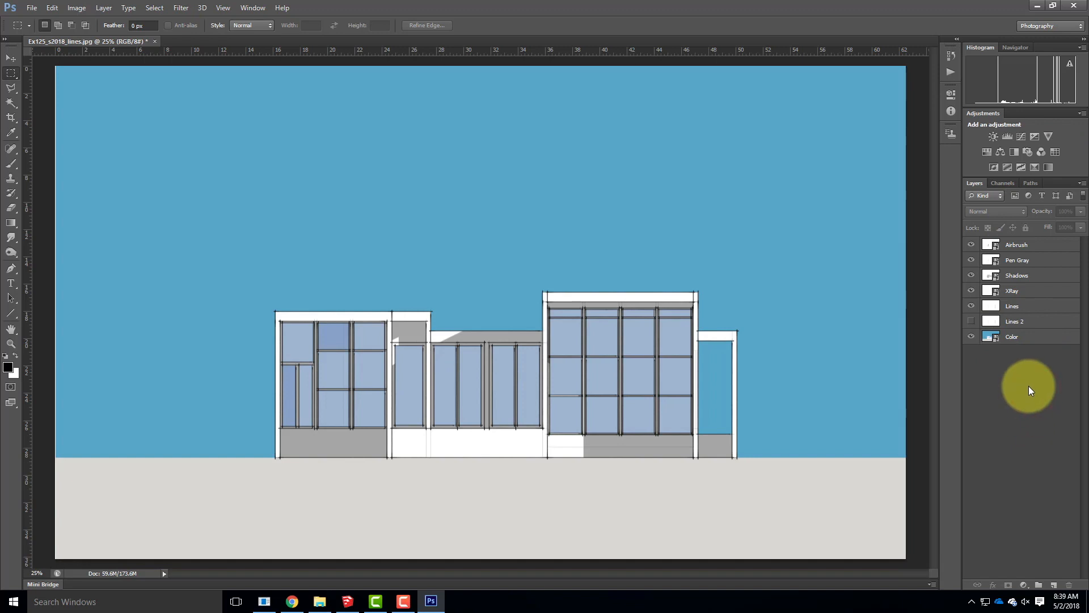
Hide the Color, Shadows, Airbrush and Pen Gray layers, and show Lines 2.
left_click(971, 337)
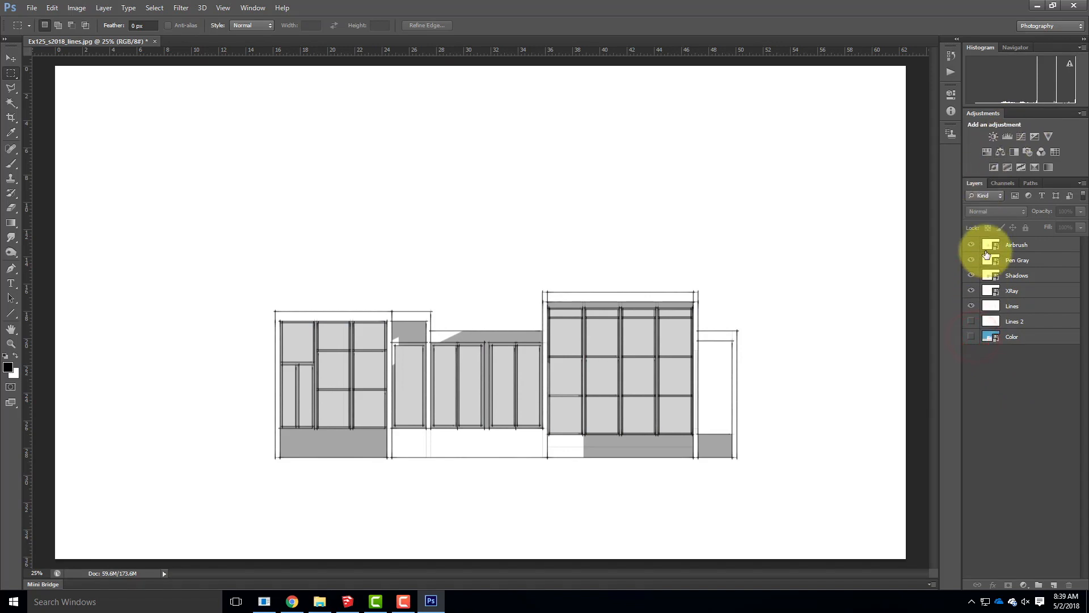
left_click(972, 275)
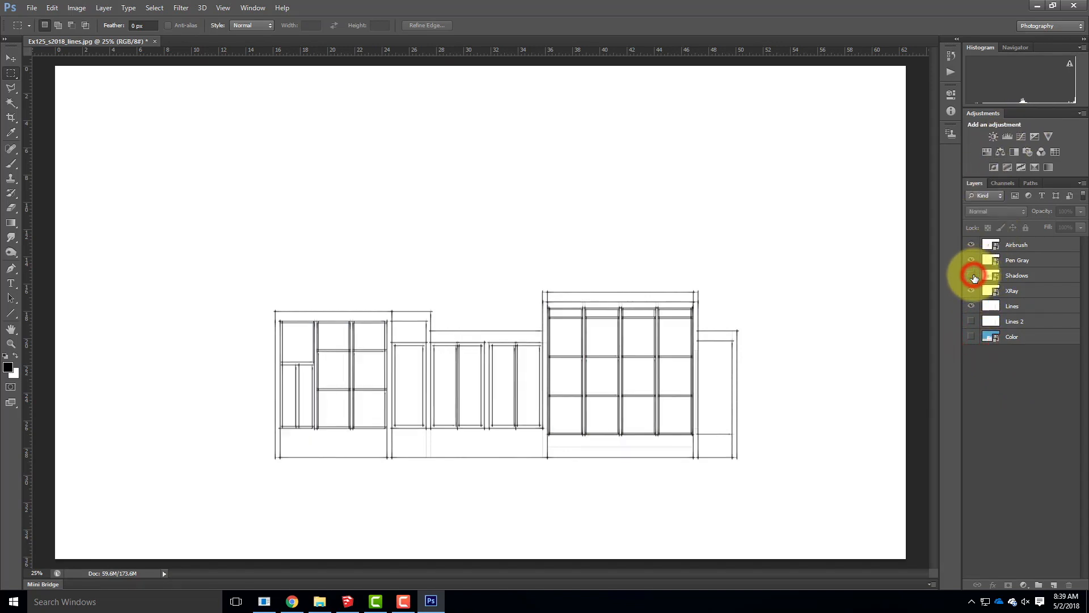
left_click(971, 246)
left_click(972, 260)
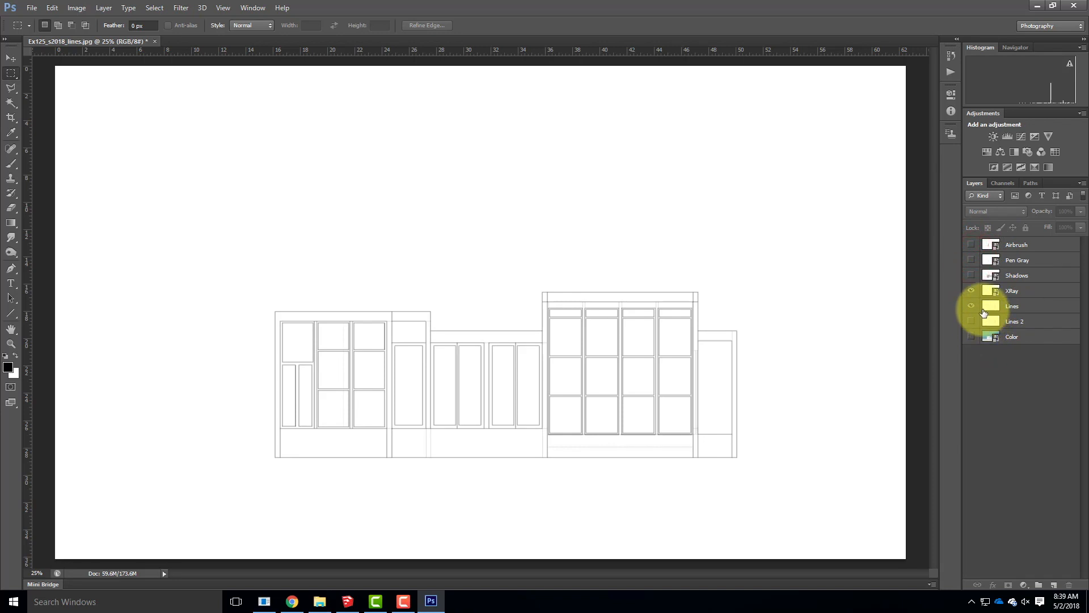
left_click(972, 321)
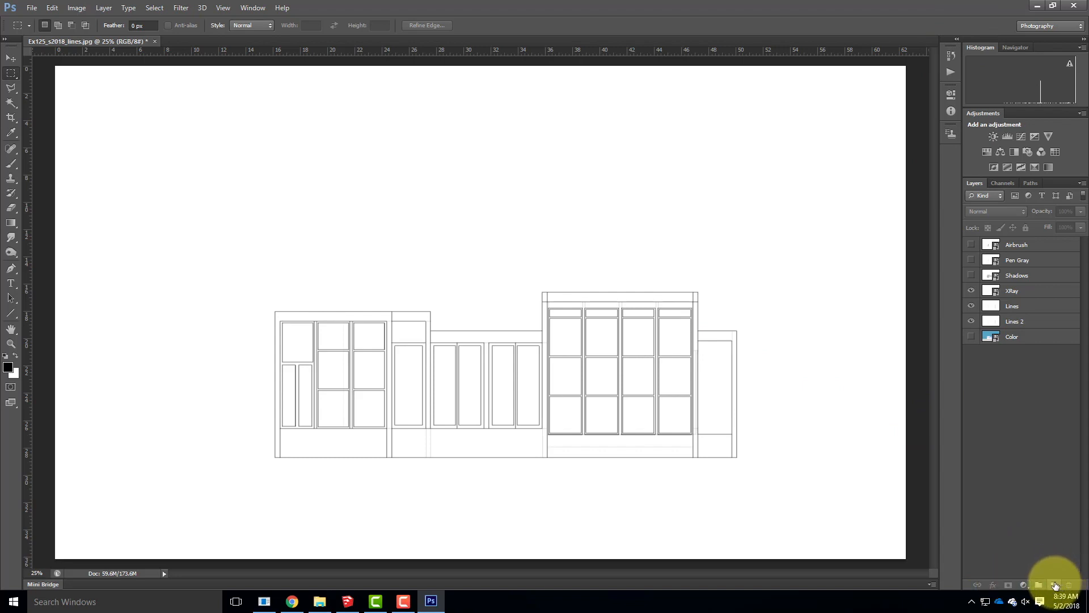
Create a new empty layer above Airbrush, name it Ground, and make it the active layer.
left_click(1055, 585)
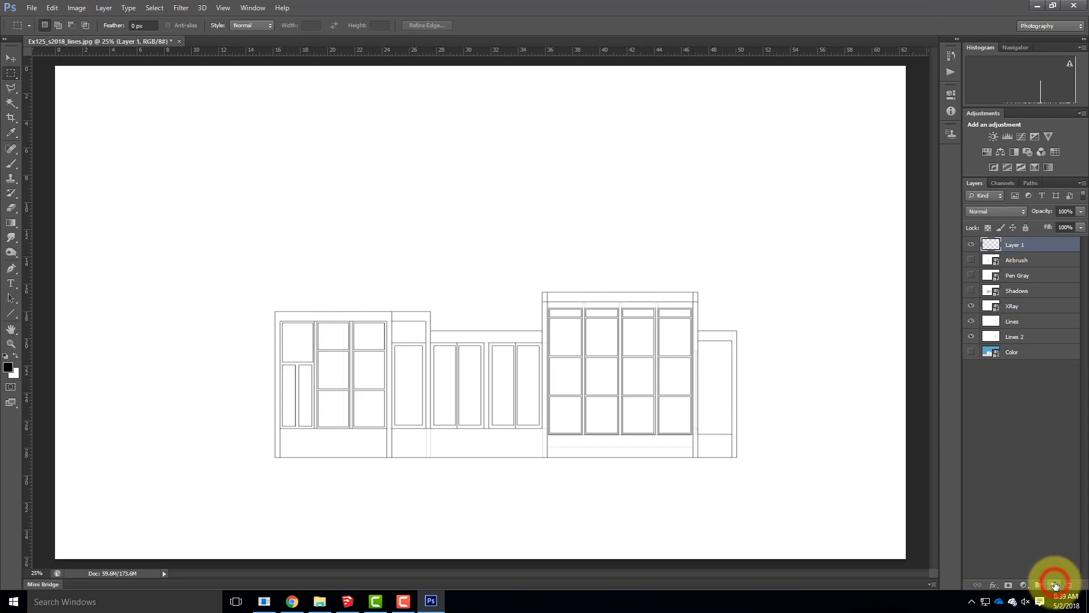
double_click(1018, 246)
type("Gr")
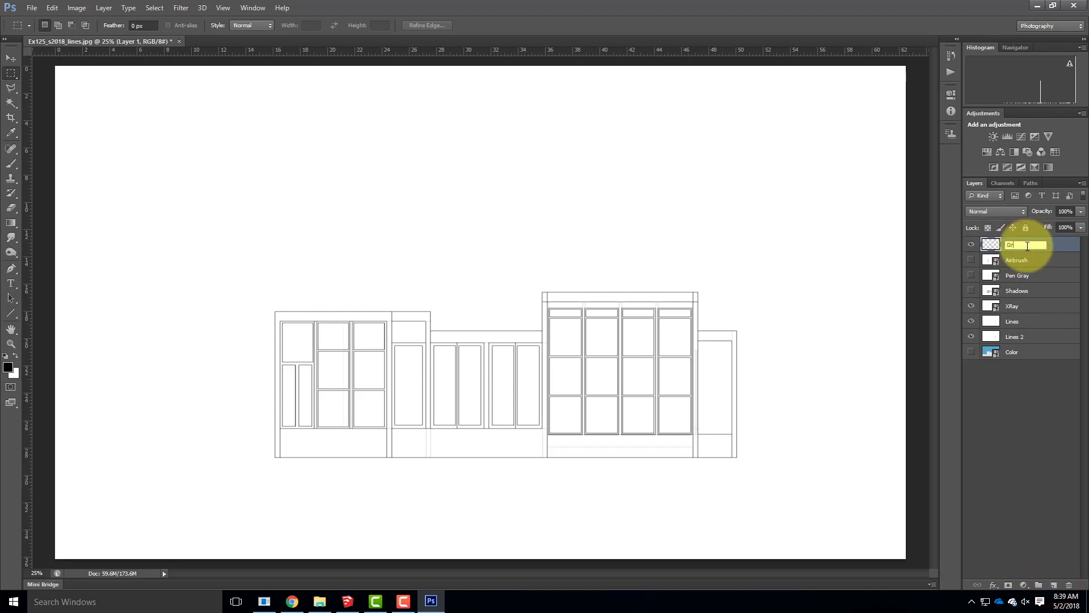
type("ound")
left_click(1047, 466)
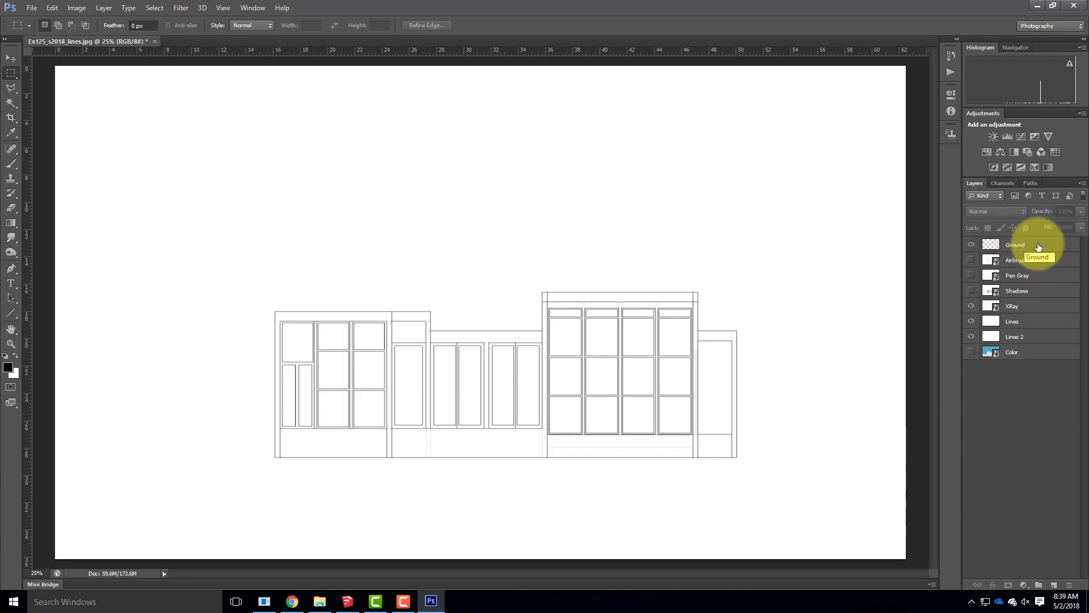
left_click(1036, 247)
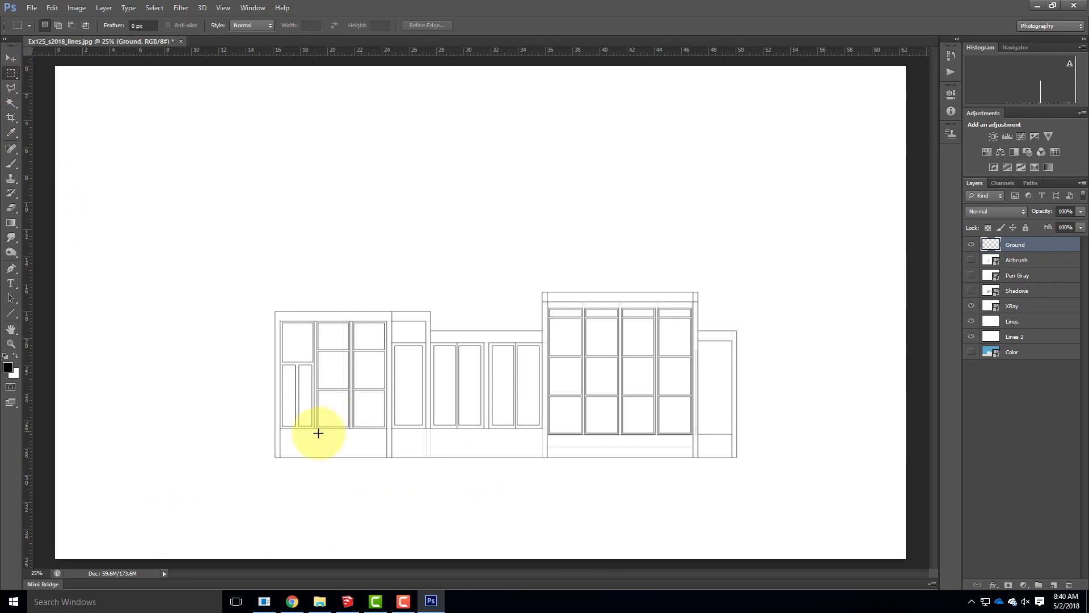
Select the full-width rectangular area from the house's base line down to the canvas bottom.
mouse_move(271, 457)
left_mouse_down()
mouse_move(382, 483)
mouse_move(968, 537)
mouse_move(969, 584)
left_mouse_up()
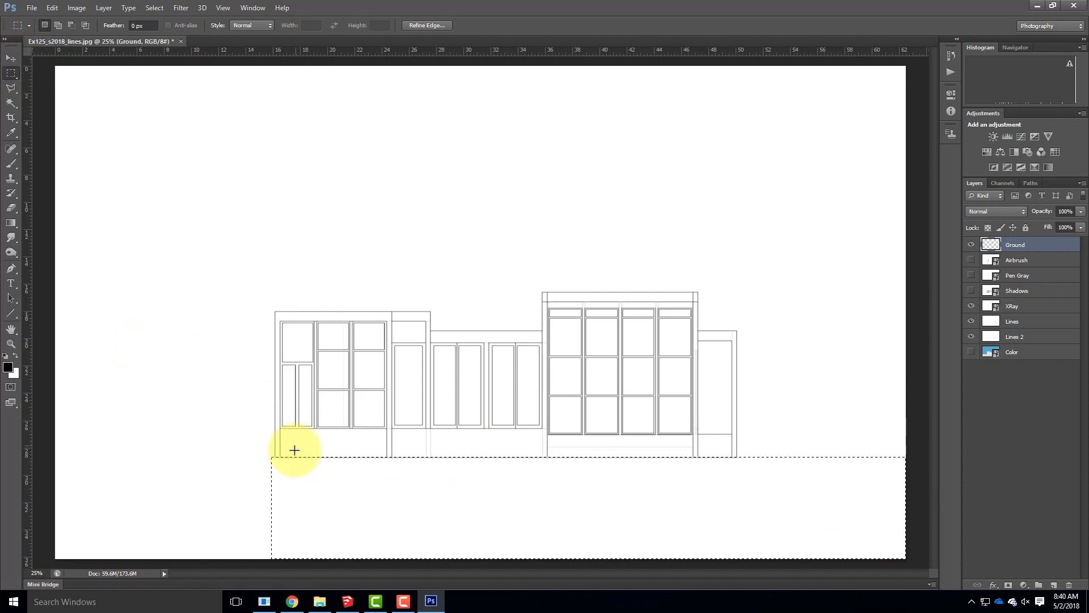
key("shift")
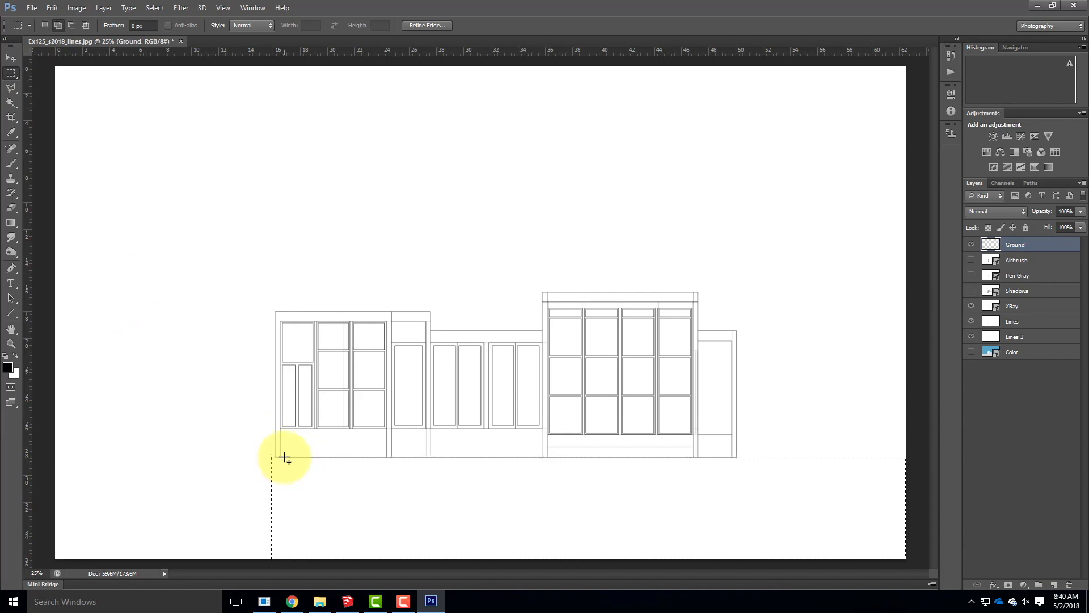
left_click_drag(285, 457, 23, 579, "shift")
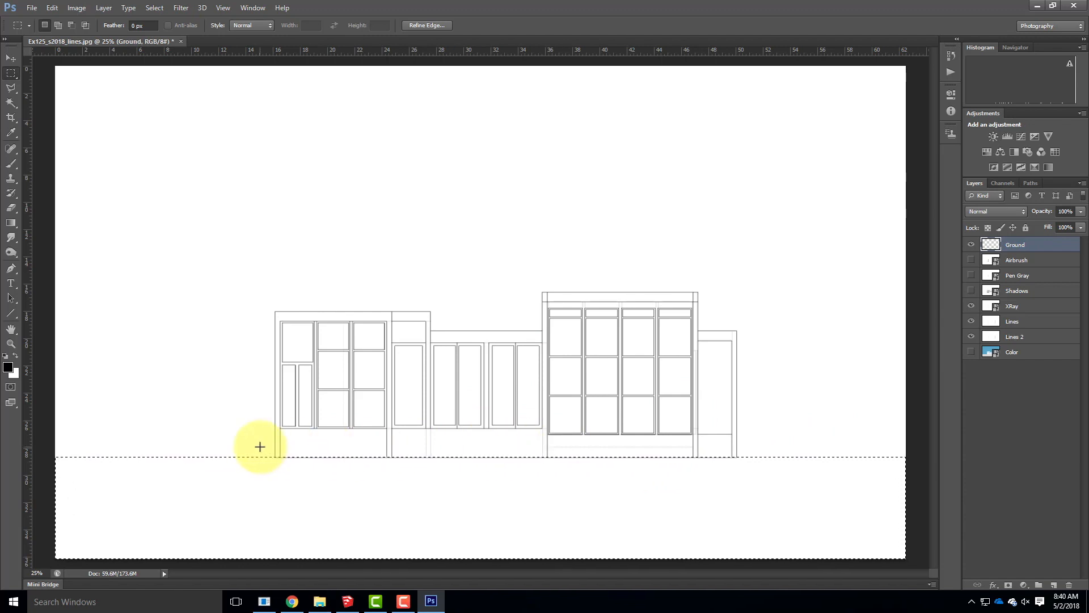
Reshape the selection's upper edge into an uneven terrain line with the Lasso tool, rising right of the house and dipping on the far left.
left_click(11, 88)
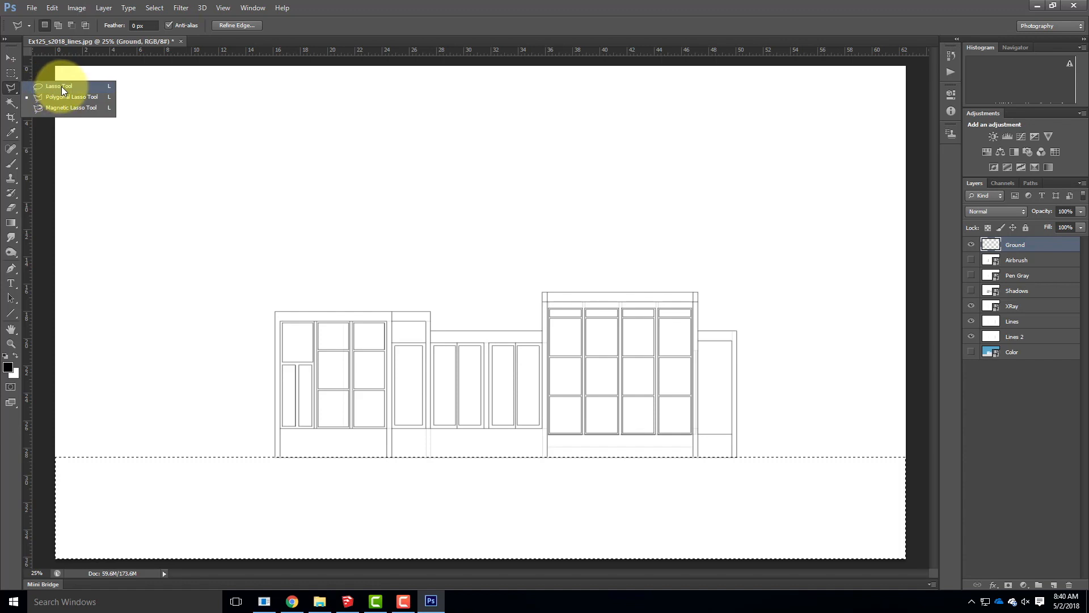
left_click(61, 86)
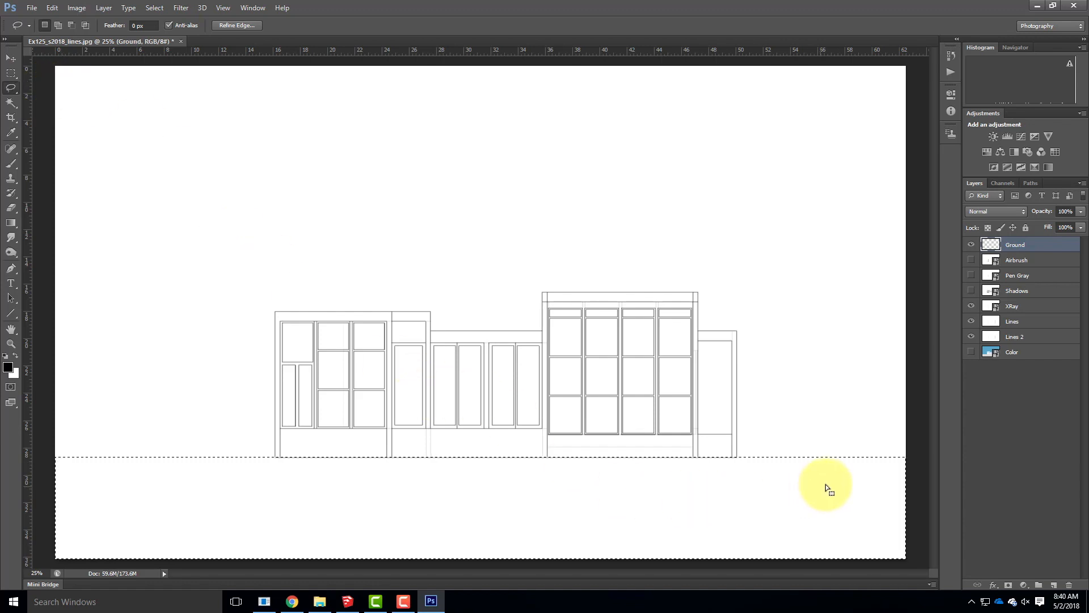
key("shift")
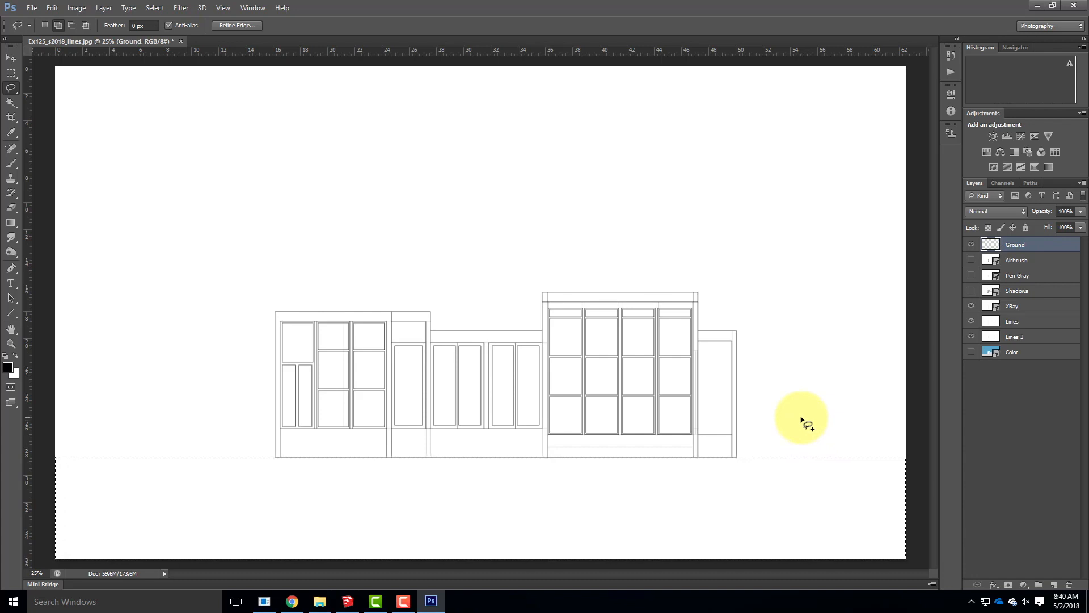
key("shift")
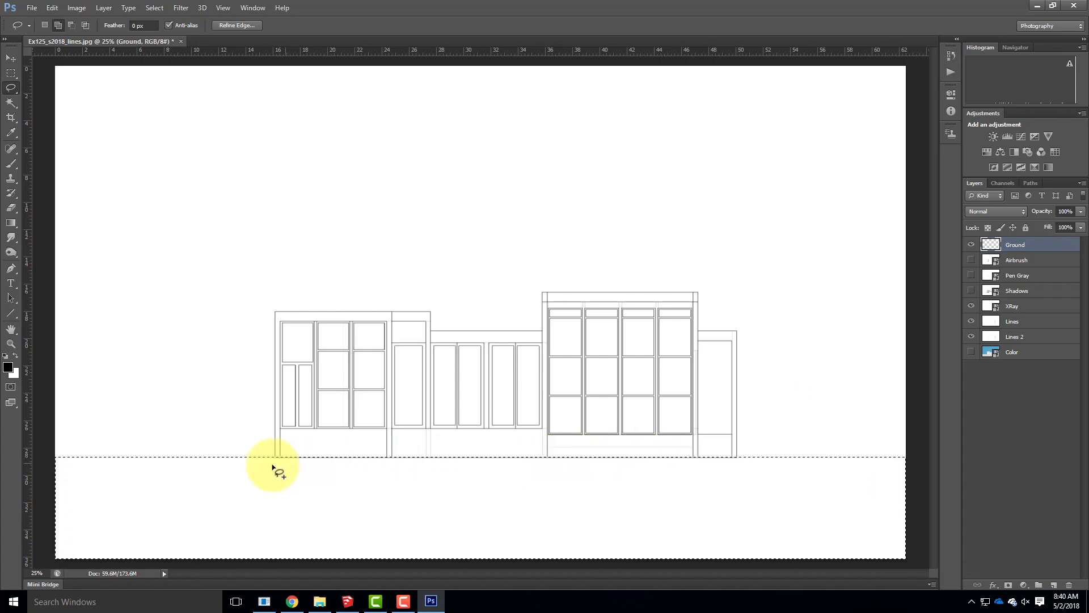
left_click_drag(212, 465, 360, 454)
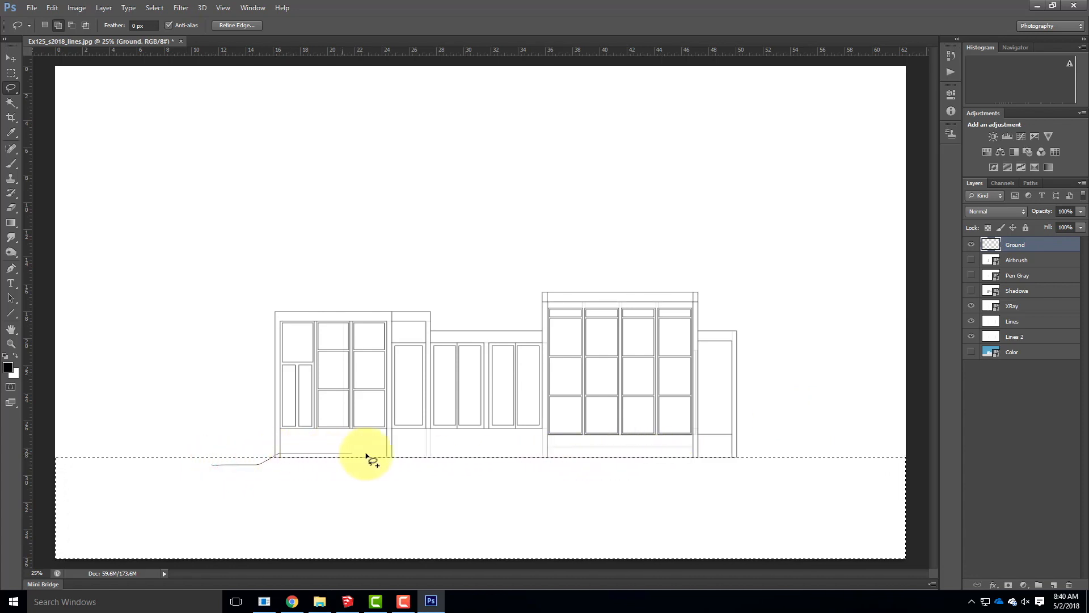
mouse_move(575, 456)
left_mouse_down()
mouse_move(916, 441)
mouse_move(861, 494)
mouse_move(416, 521)
left_mouse_up()
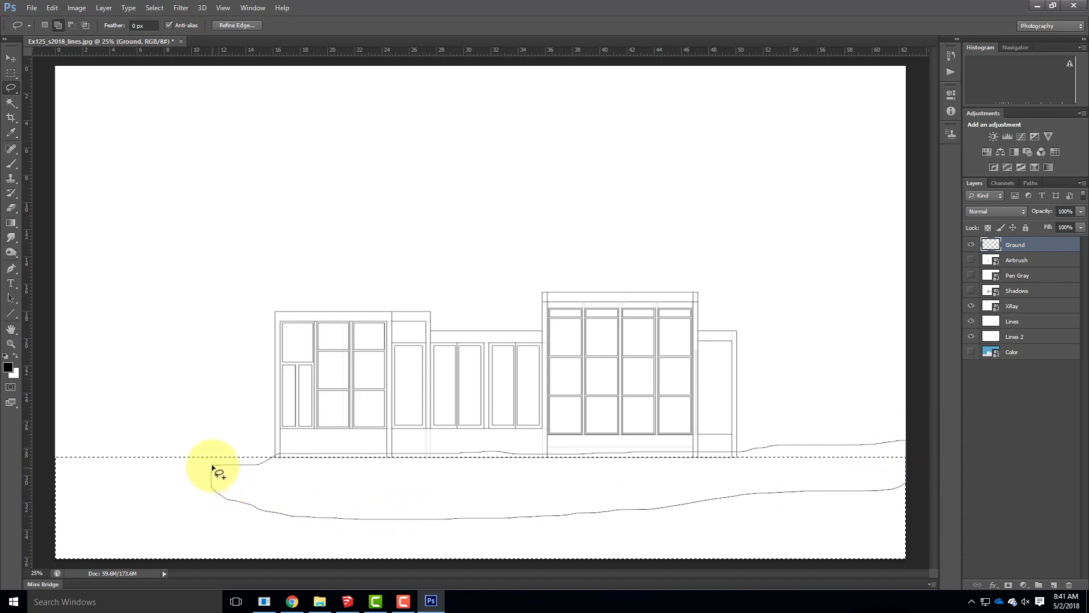
left_click_drag(239, 466, 240, 467)
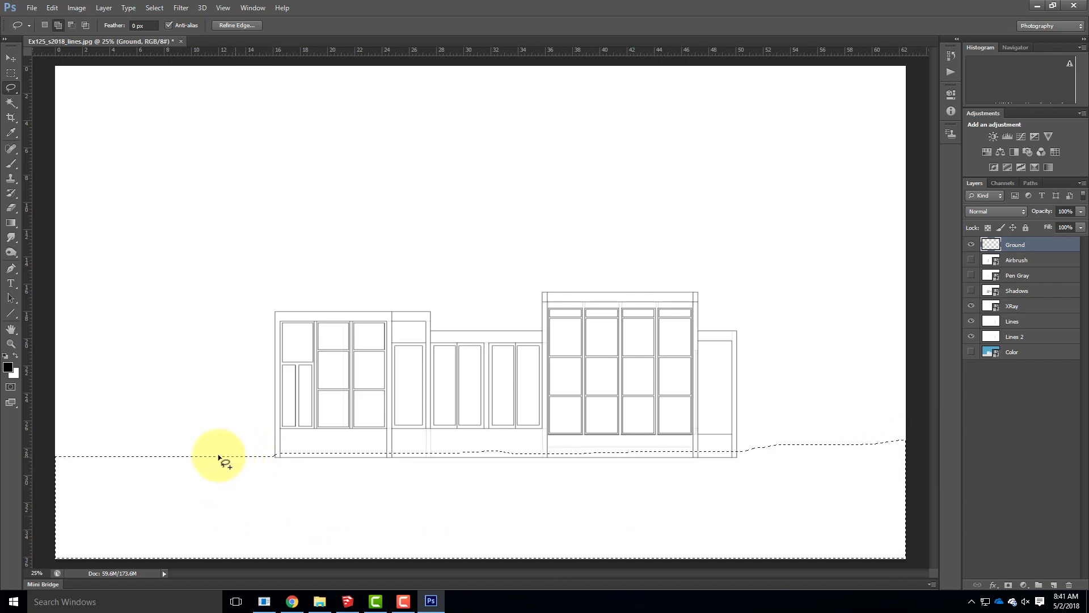
mouse_move(134, 463)
left_mouse_down()
mouse_move(277, 456)
mouse_move(236, 477)
mouse_move(136, 468)
left_mouse_up()
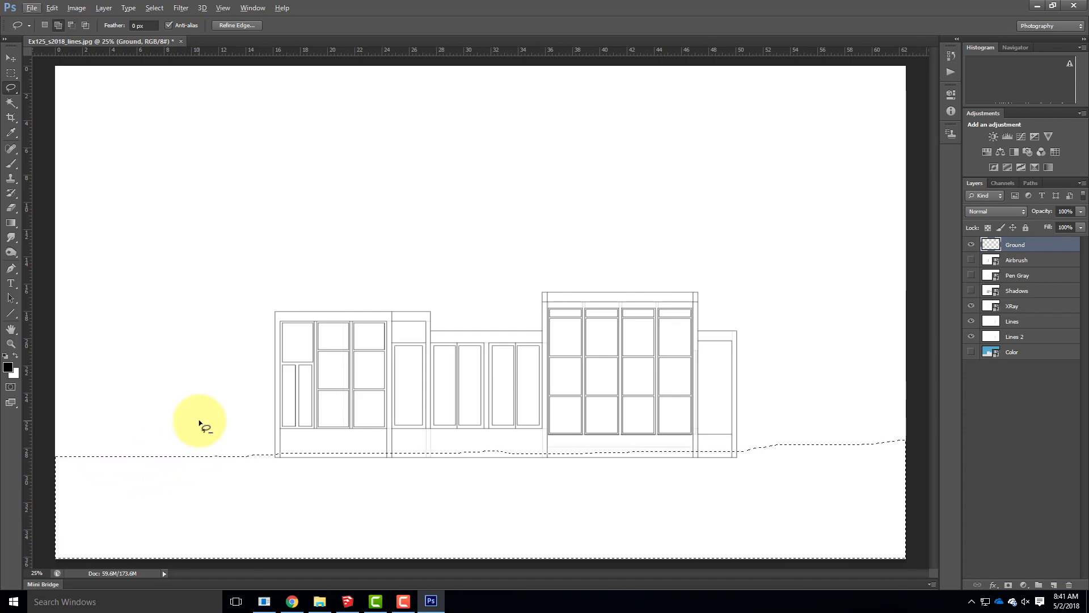
mouse_move(231, 445)
left_mouse_down("alt")
mouse_move(44, 461)
mouse_move(68, 442)
mouse_move(190, 436)
mouse_move(231, 445)
mouse_move(189, 453)
mouse_move(219, 454)
mouse_move(78, 456)
mouse_move(158, 437)
mouse_move(283, 451)
left_mouse_up("alt")
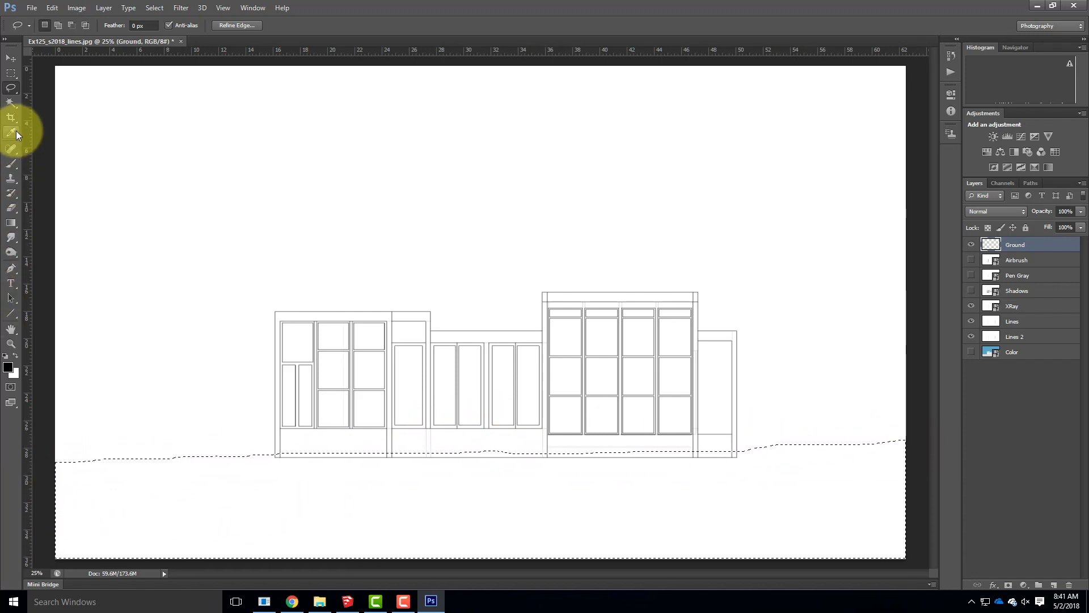
Fill the terrain selection with black on the Ground layer using a hard 1100 px brush, and deselect it.
left_click(11, 163)
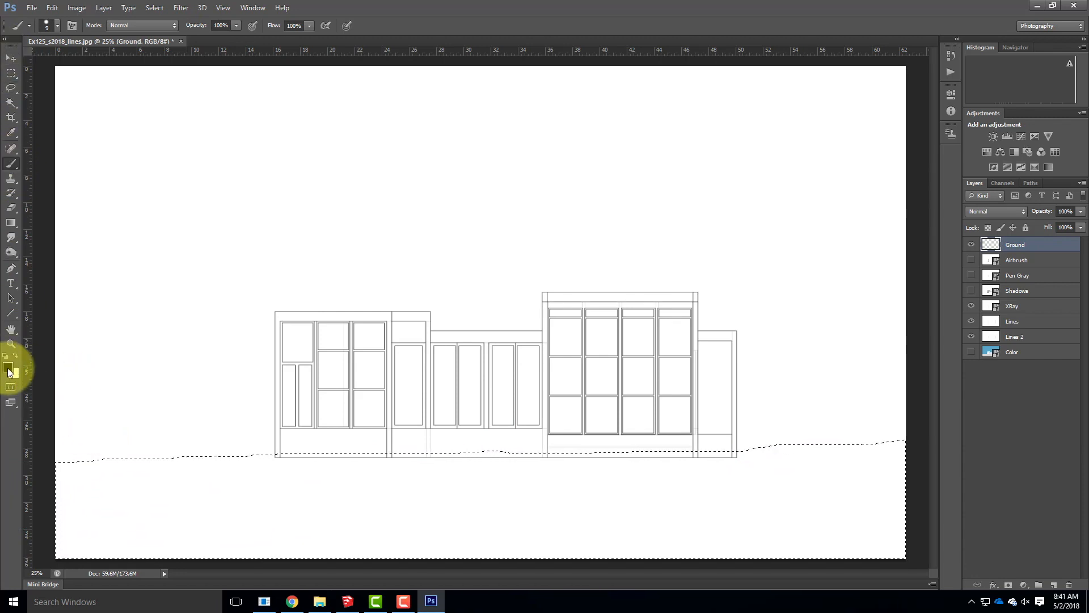
left_click(58, 26)
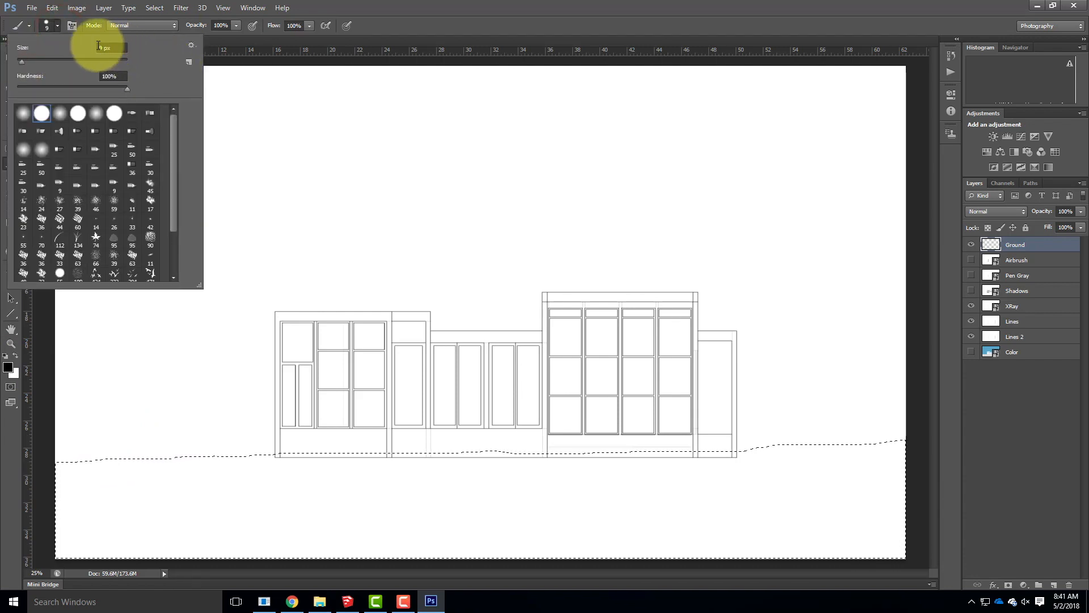
left_click_drag(21, 64, 43, 62)
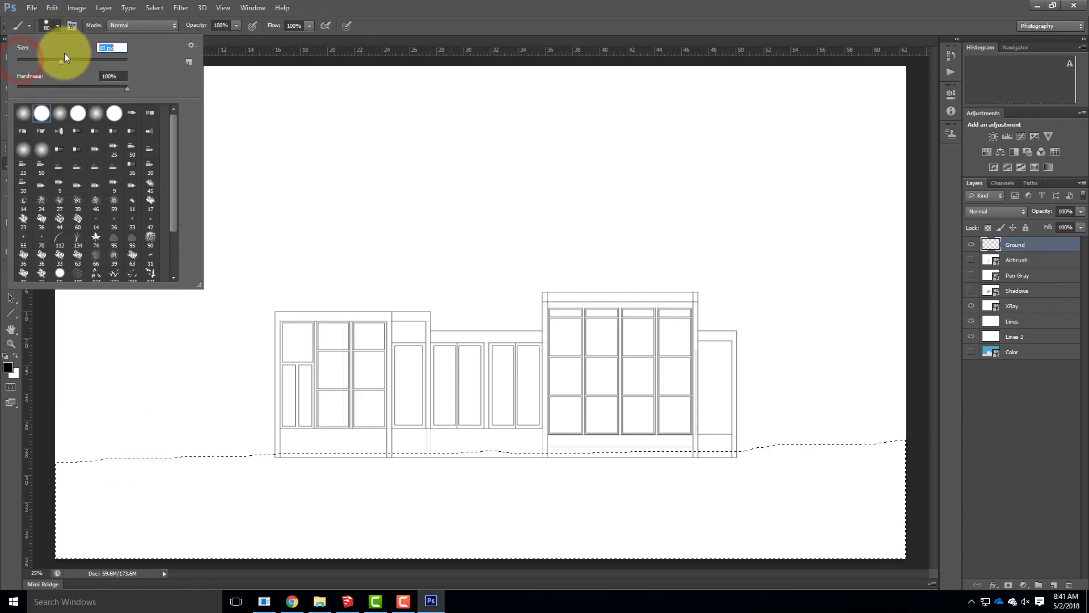
left_click(58, 26)
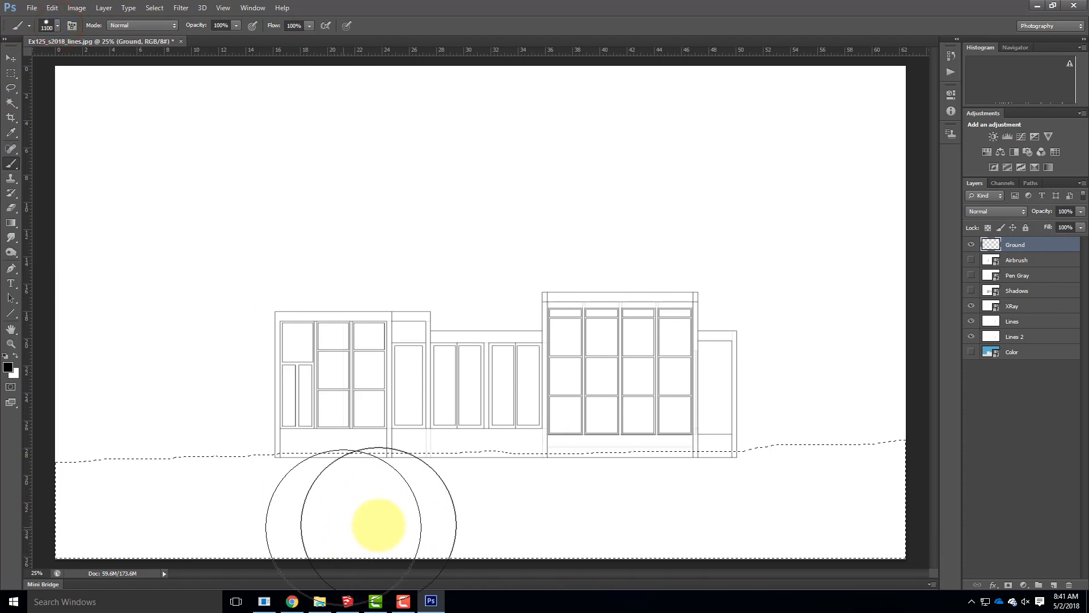
mouse_move(672, 507)
left_mouse_down()
mouse_move(912, 509)
mouse_move(7, 521)
left_mouse_up()
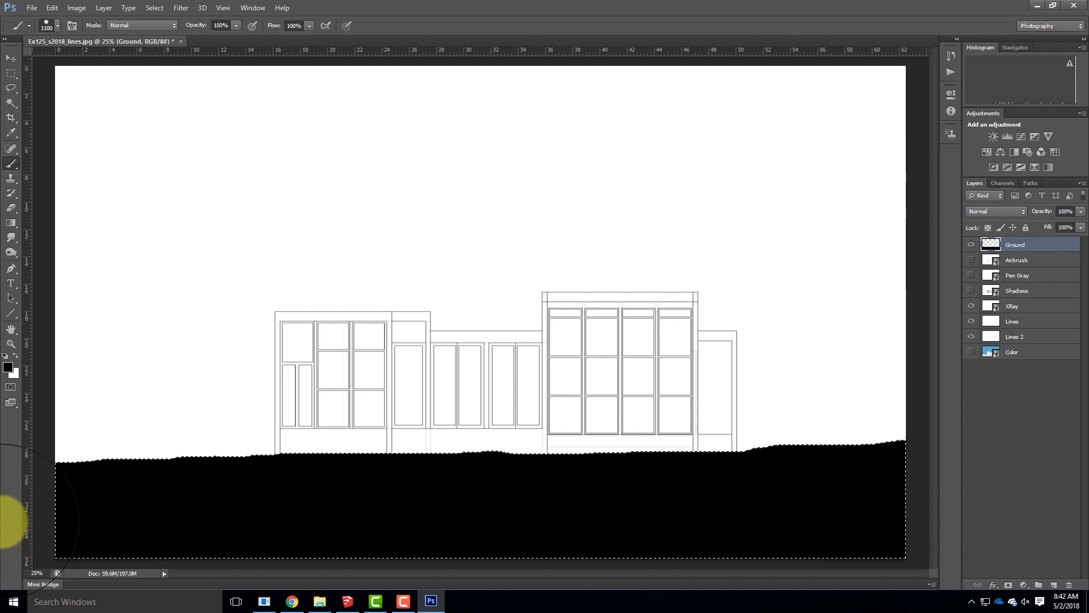
left_click(11, 73)
left_click(207, 144)
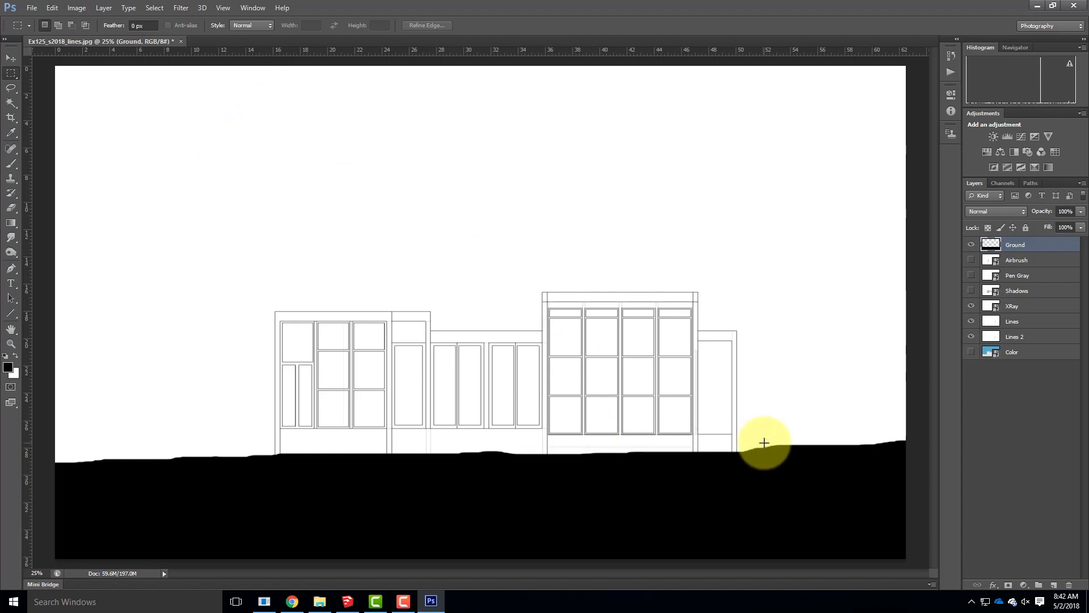
Clone black grass along the ground edge left of the house with the Clone Stamp's 134 px grass tip resized to 125 px.
key("ctrl+equal")
key("ctrl+equal")
key("ctrl+equal")
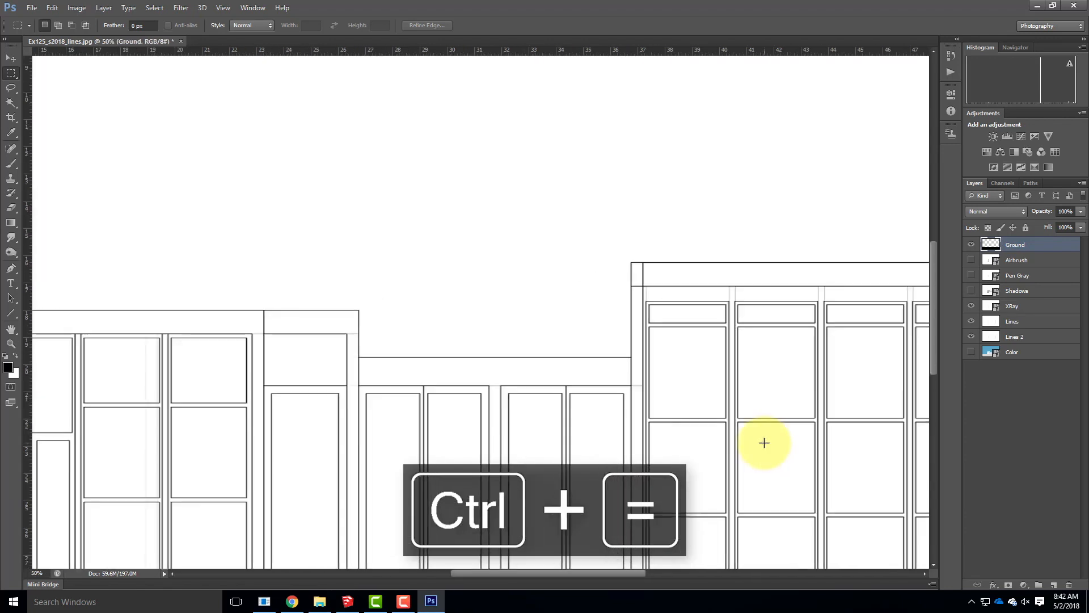
scroll(779, 302, "down", 5)
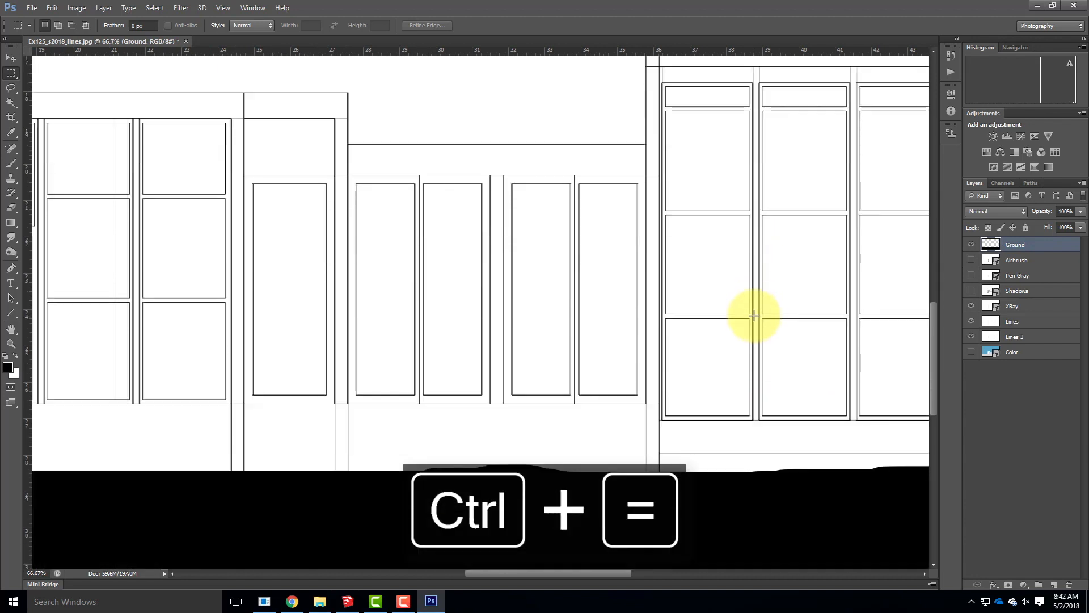
left_click_drag(325, 343, 834, 348)
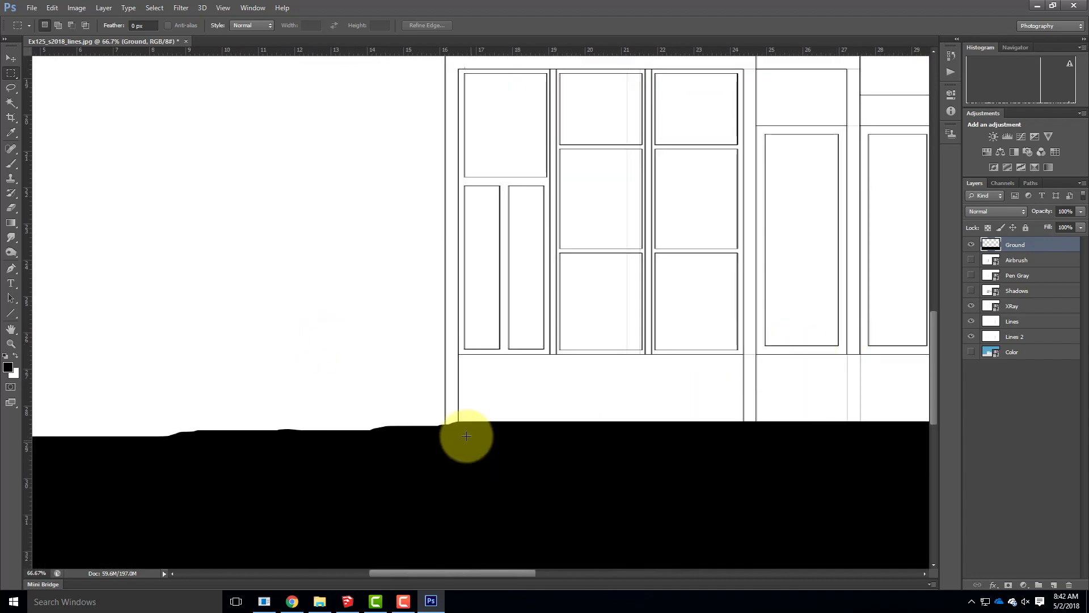
left_click_drag(238, 362, 468, 362)
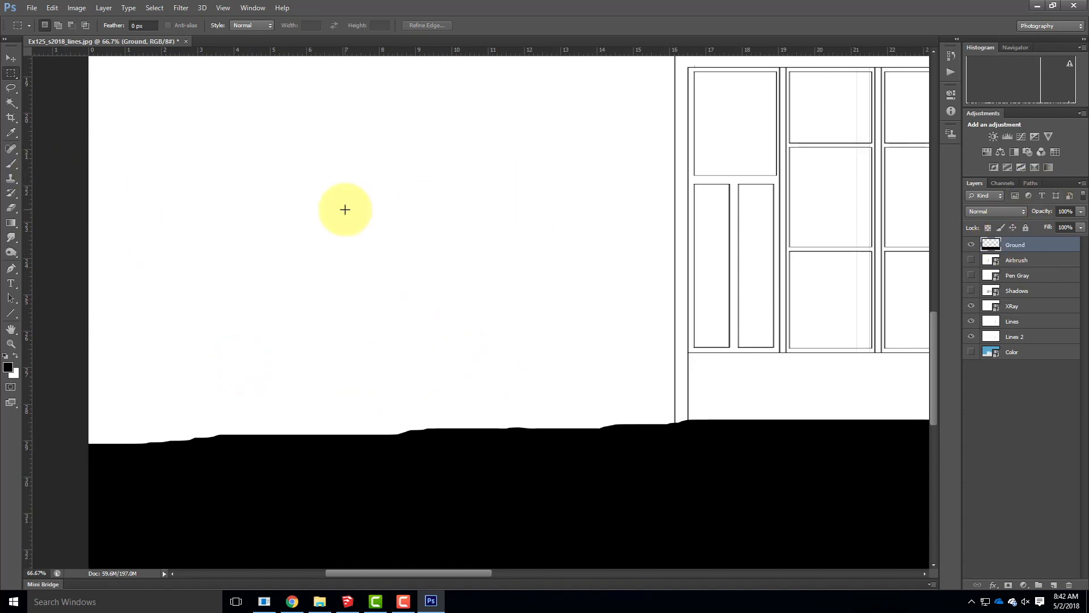
left_click(10, 180)
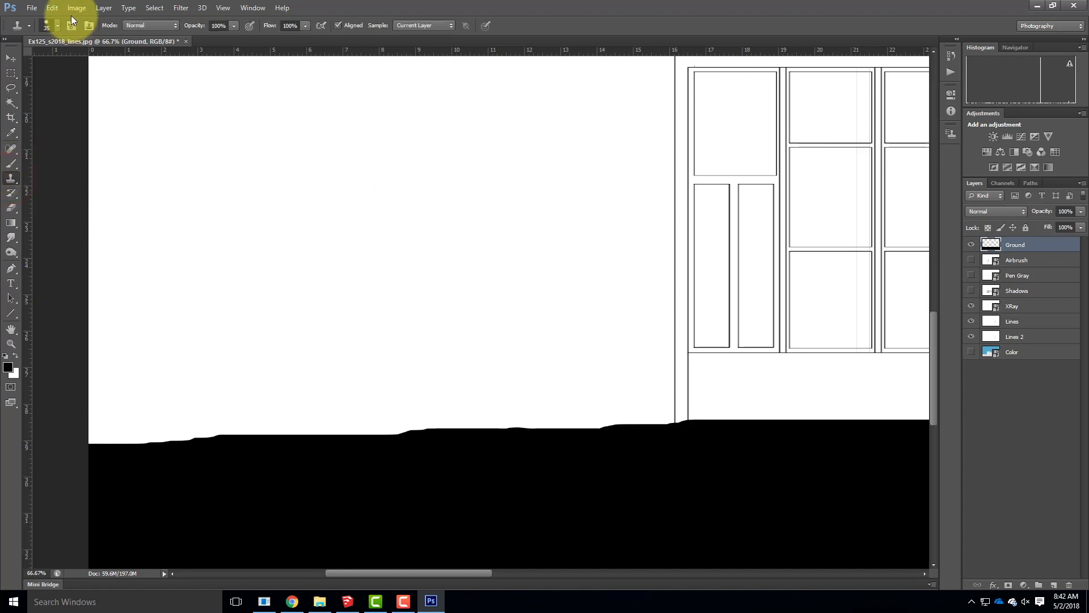
left_click(58, 26)
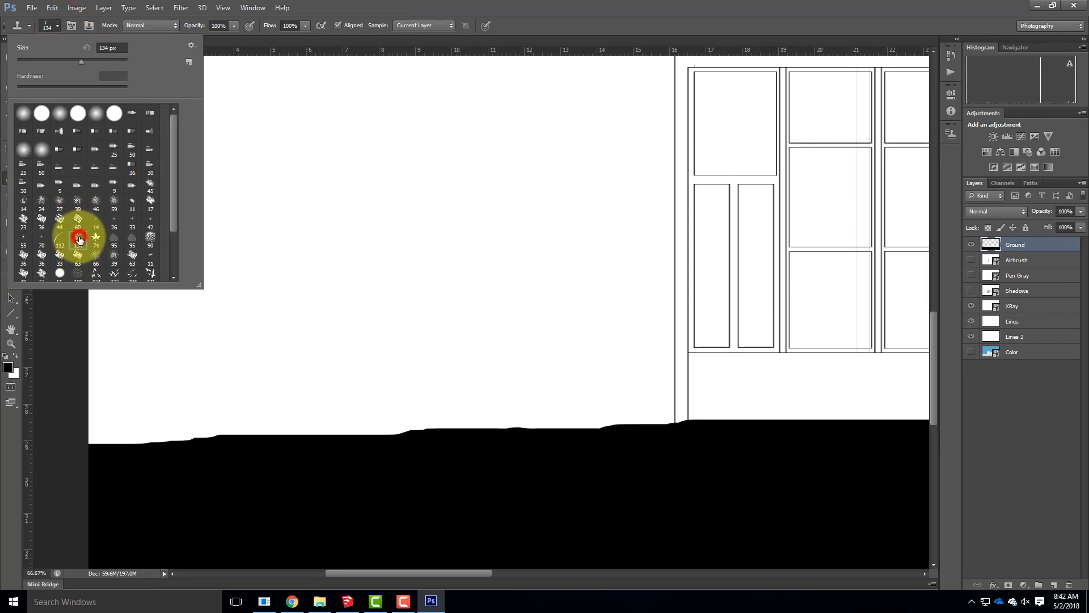
left_click(57, 25)
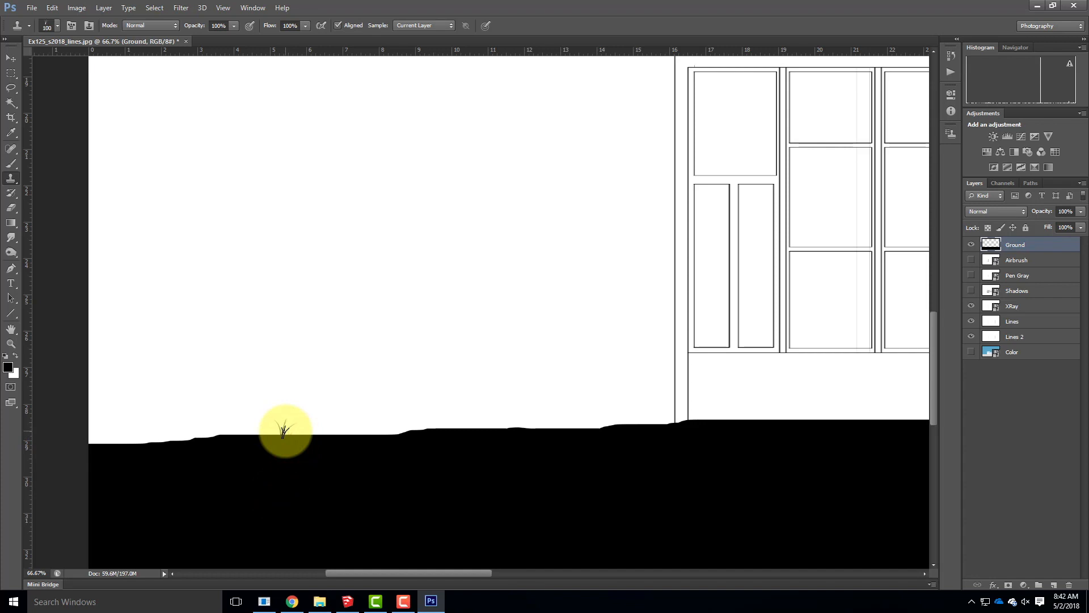
mouse_move(291, 431)
left_mouse_down()
mouse_move(127, 442)
mouse_move(309, 438)
mouse_move(97, 443)
mouse_move(203, 450)
mouse_move(75, 465)
left_mouse_up()
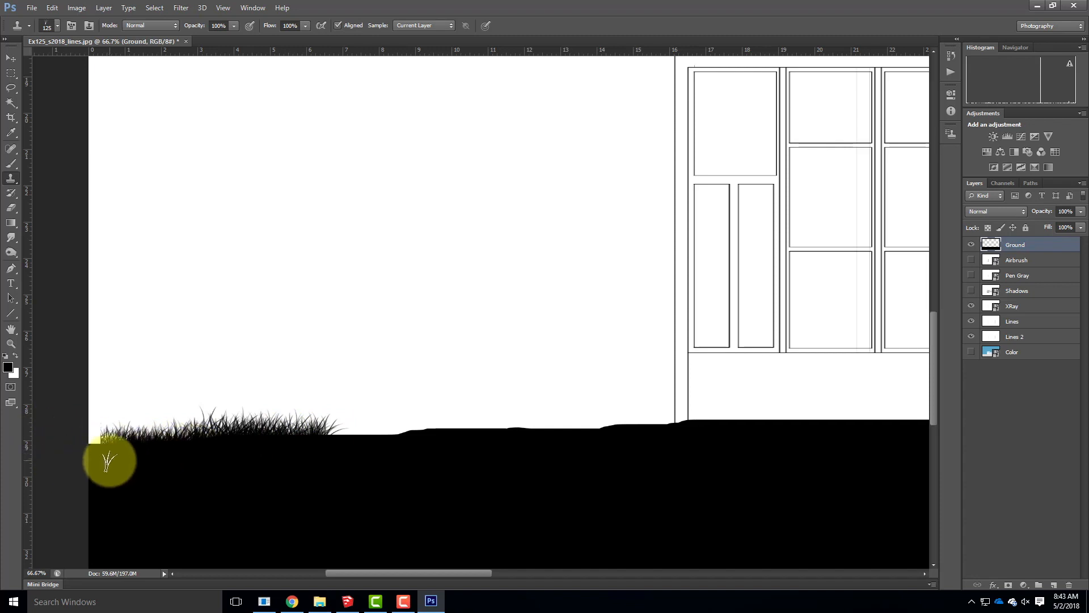
Resample the black ground, patch the gap at the left canvas edge, and continue the grass along the base of the house.
left_click(190, 474, "alt")
left_click_drag(96, 441, 116, 445)
left_click(192, 490, "alt")
mouse_move(324, 432)
left_mouse_down()
mouse_move(423, 437)
mouse_move(297, 438)
mouse_move(569, 440)
mouse_move(758, 418)
mouse_move(649, 435)
mouse_move(817, 457)
mouse_move(244, 436)
left_mouse_up()
mouse_move(141, 423)
left_mouse_down()
mouse_move(163, 422)
mouse_move(163, 408)
mouse_move(139, 404)
mouse_move(556, 410)
mouse_move(503, 413)
mouse_move(668, 404)
mouse_move(321, 397)
mouse_move(595, 394)
mouse_move(662, 401)
mouse_move(591, 401)
mouse_move(810, 401)
mouse_move(845, 438)
mouse_move(654, 421)
mouse_move(379, 417)
mouse_move(352, 394)
mouse_move(621, 389)
left_mouse_up()
mouse_move(776, 408)
left_mouse_down()
mouse_move(373, 409)
mouse_move(348, 384)
mouse_move(475, 384)
mouse_move(437, 394)
mouse_move(399, 388)
mouse_move(645, 389)
mouse_move(613, 384)
mouse_move(690, 377)
left_mouse_up()
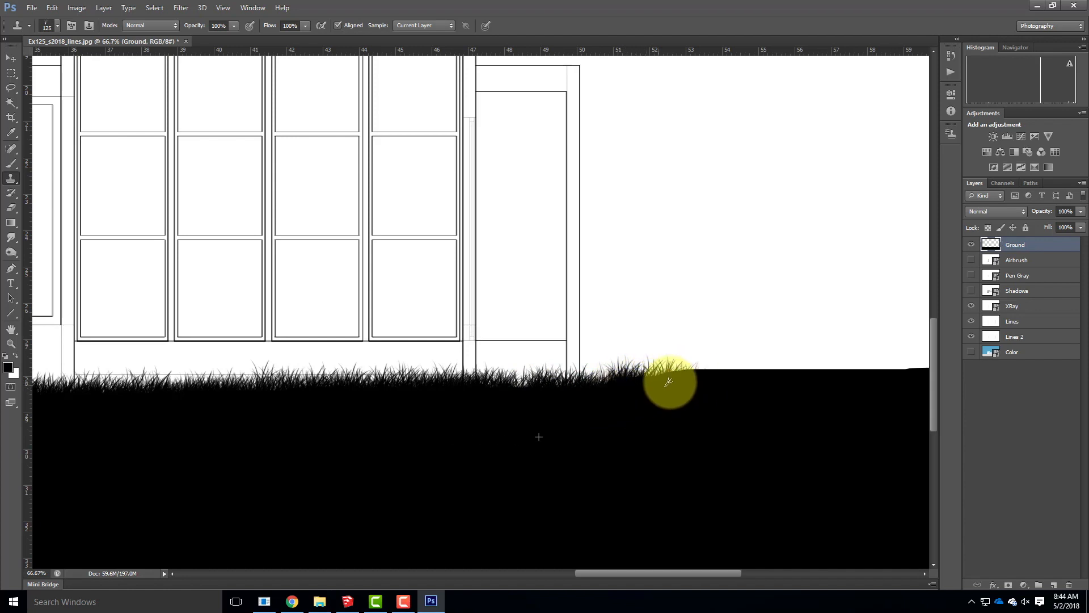
Extend the cloned grass along the raised ground right of the house to the canvas edge, undoing and redoing the misplaced stroke.
left_click_drag(846, 402, 518, 414)
mouse_move(307, 388)
left_mouse_down()
mouse_move(405, 360)
mouse_move(405, 370)
left_mouse_up()
key("ctrl+z")
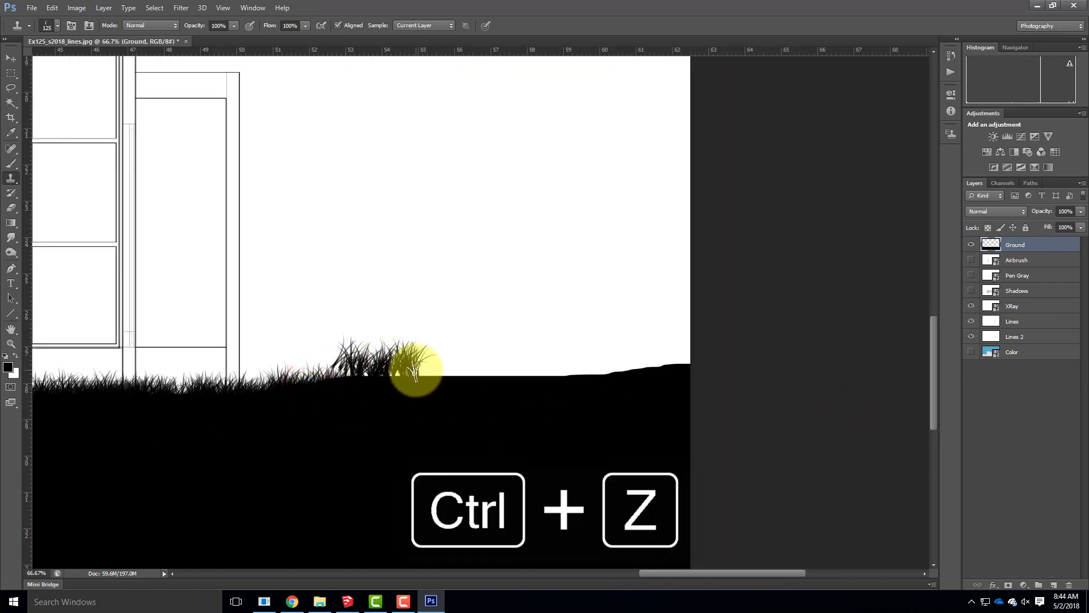
mouse_move(311, 379)
left_mouse_down()
mouse_move(479, 370)
mouse_move(420, 375)
mouse_move(560, 375)
mouse_move(557, 383)
mouse_move(708, 370)
mouse_move(620, 365)
mouse_move(294, 392)
mouse_move(260, 413)
mouse_move(267, 423)
left_mouse_up()
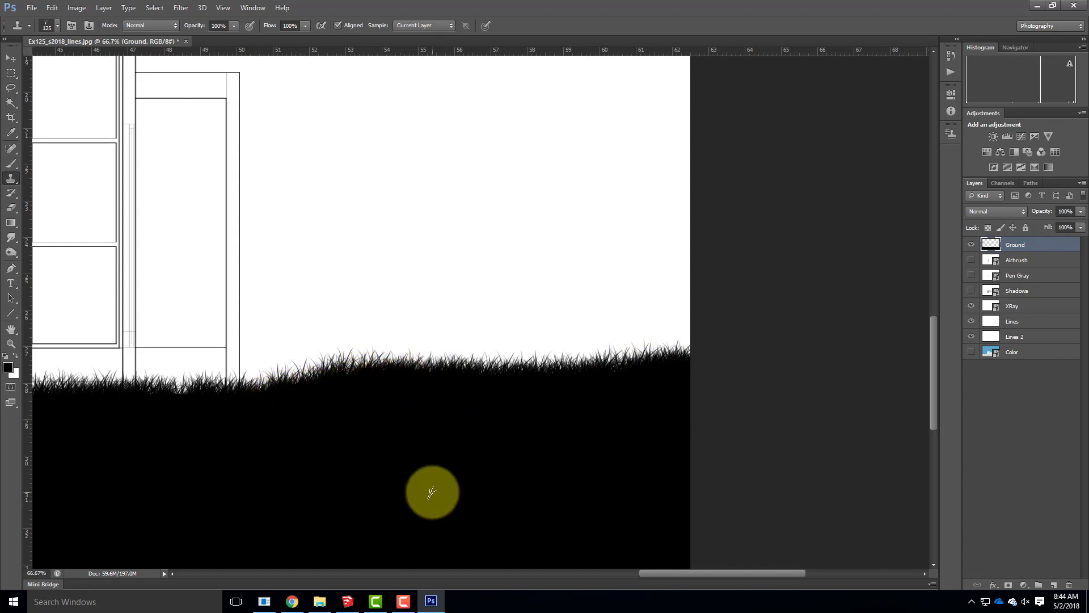
Add a Levels adjustment layer named Levels 1 above Ground and set its midtone value to 0.87.
key("ctrl+0")
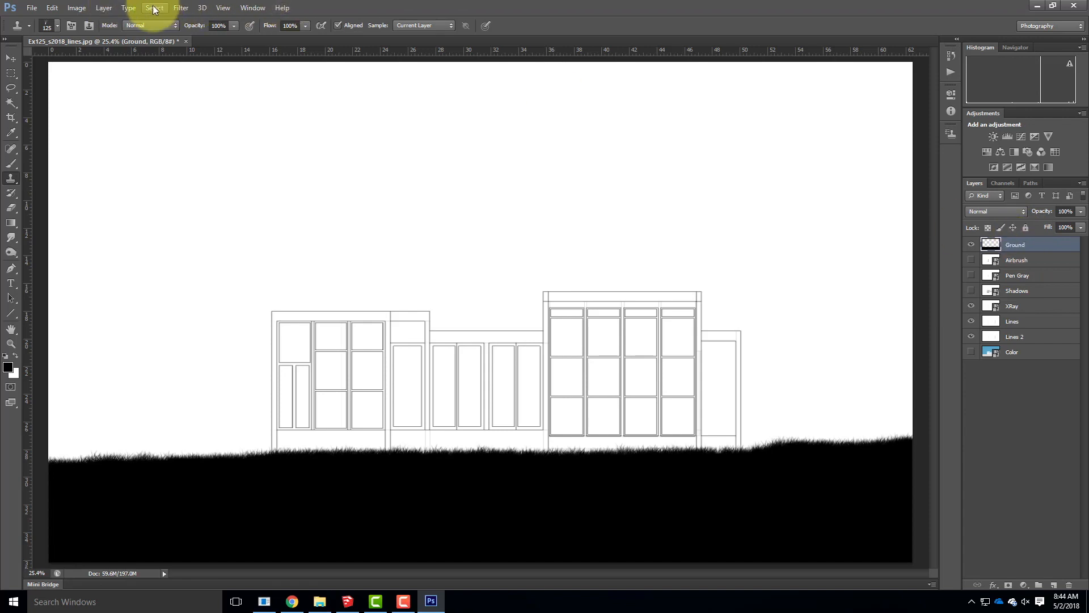
left_click(108, 8)
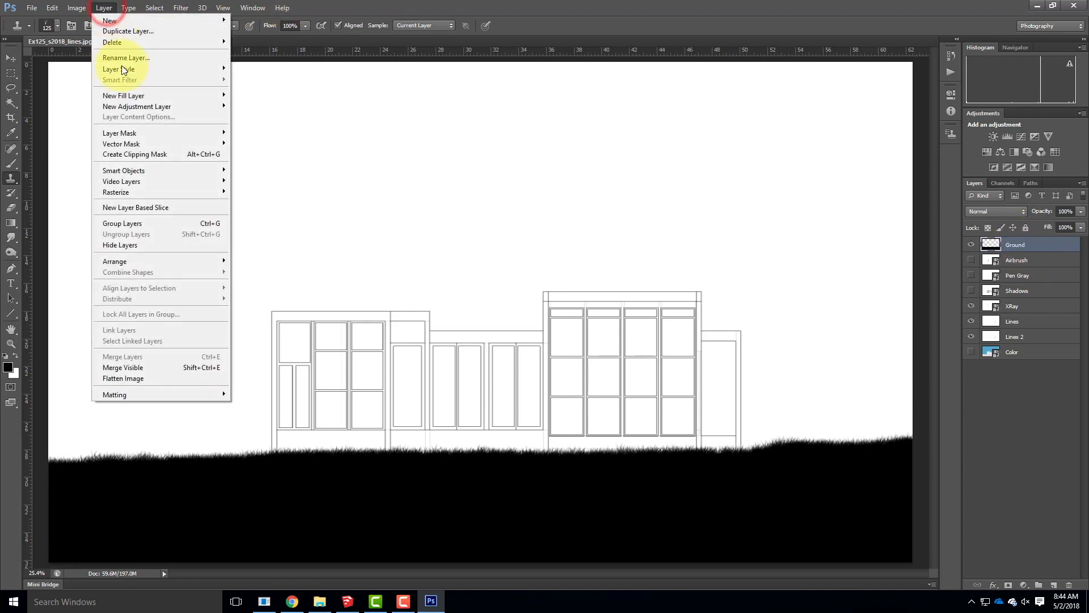
mouse_move(128, 106)
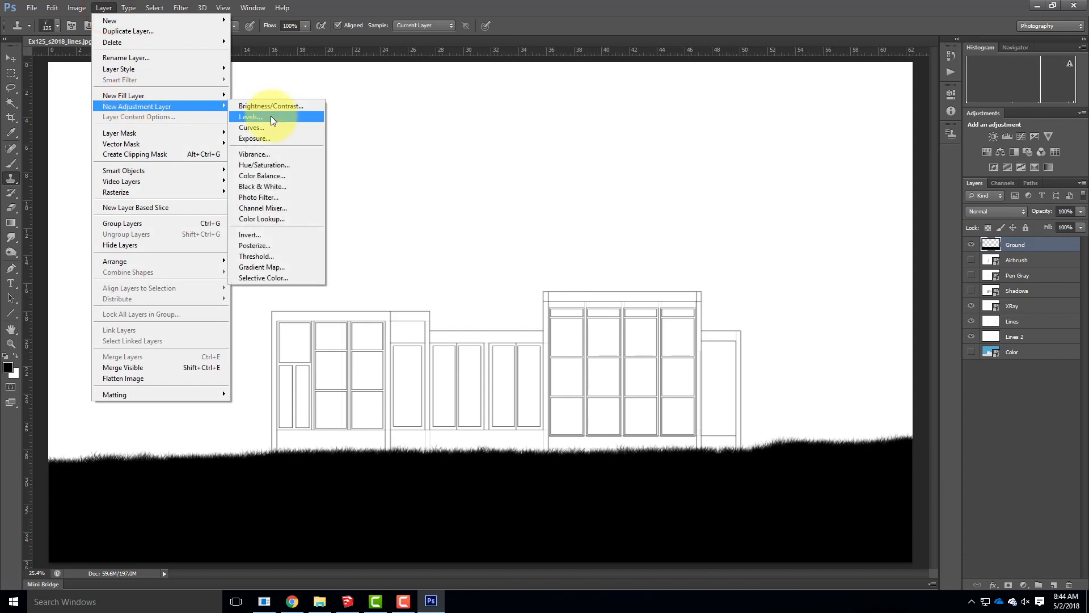
left_click(270, 116)
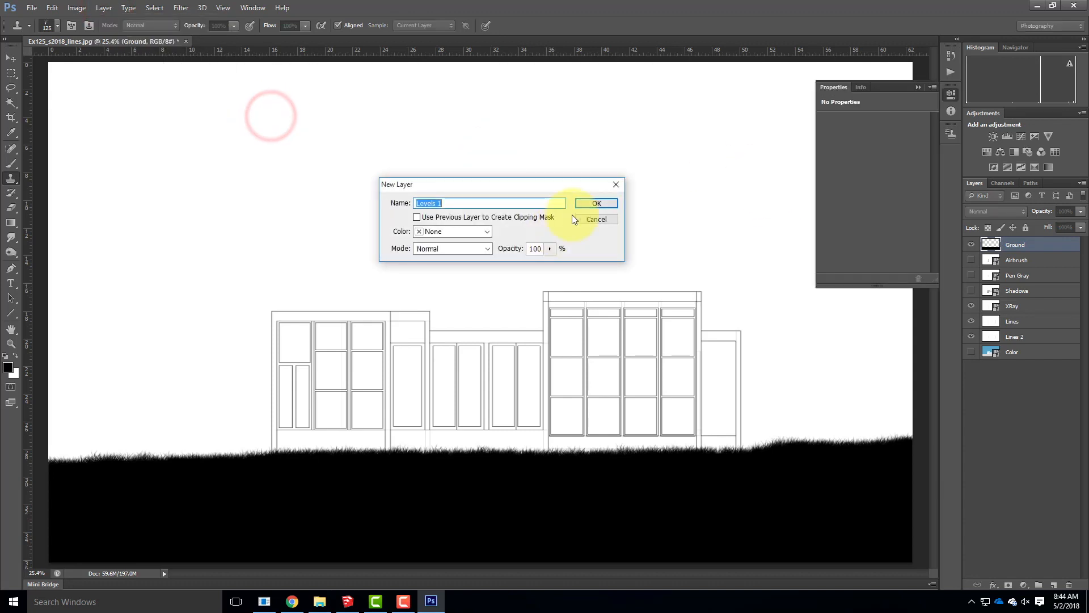
left_click(600, 203)
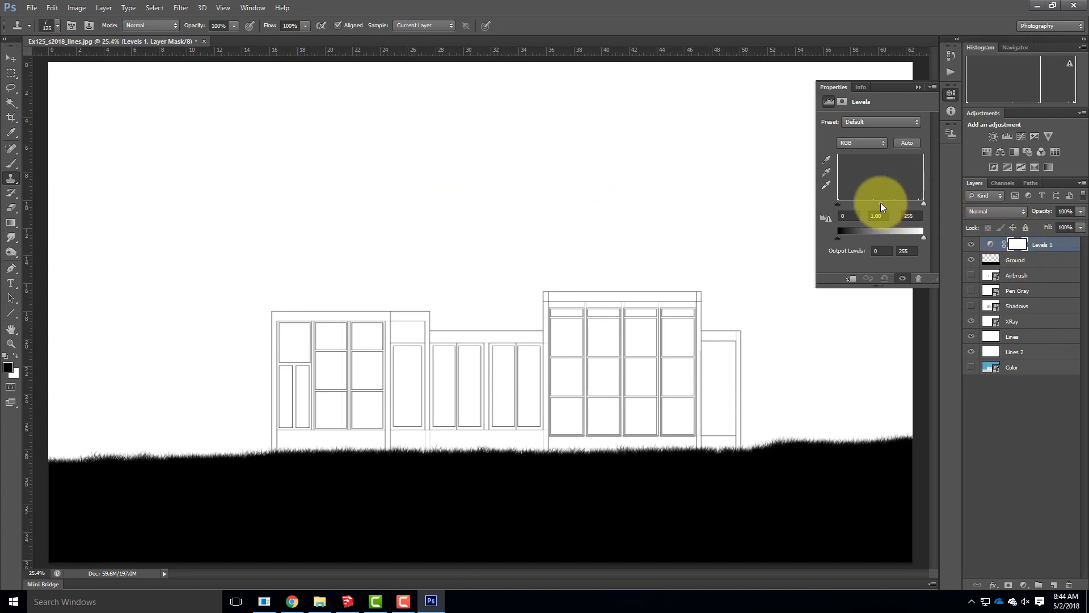
mouse_move(881, 203)
left_mouse_down()
mouse_move(926, 205)
mouse_move(829, 205)
mouse_move(885, 209)
left_mouse_up()
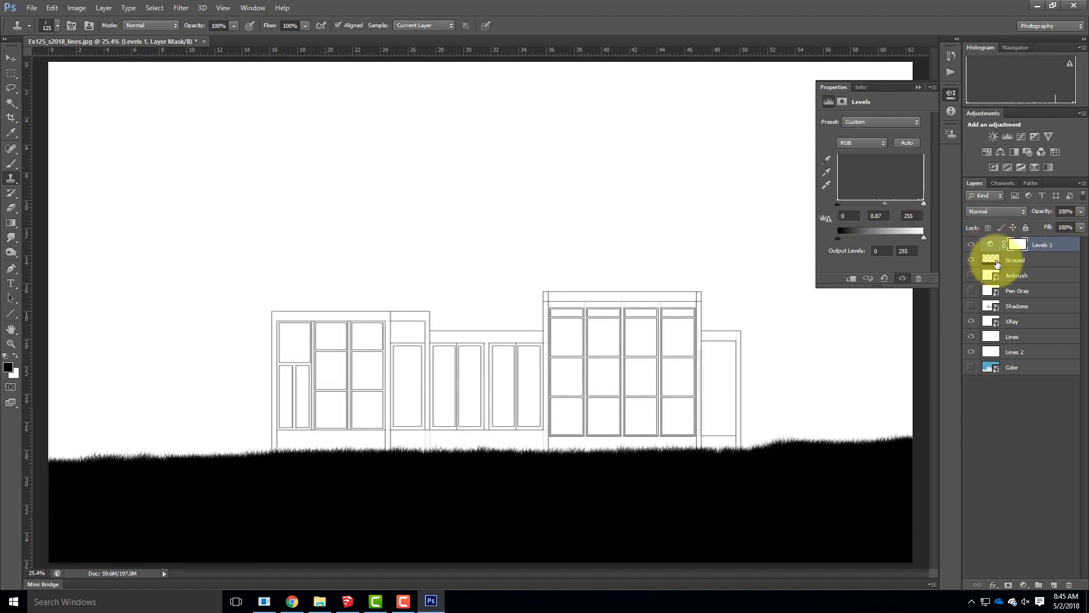
Clip the Levels 1 adjustment to the Ground layer, test its output levels, and restore them to 0 and 255.
key("ctrl+alt+g")
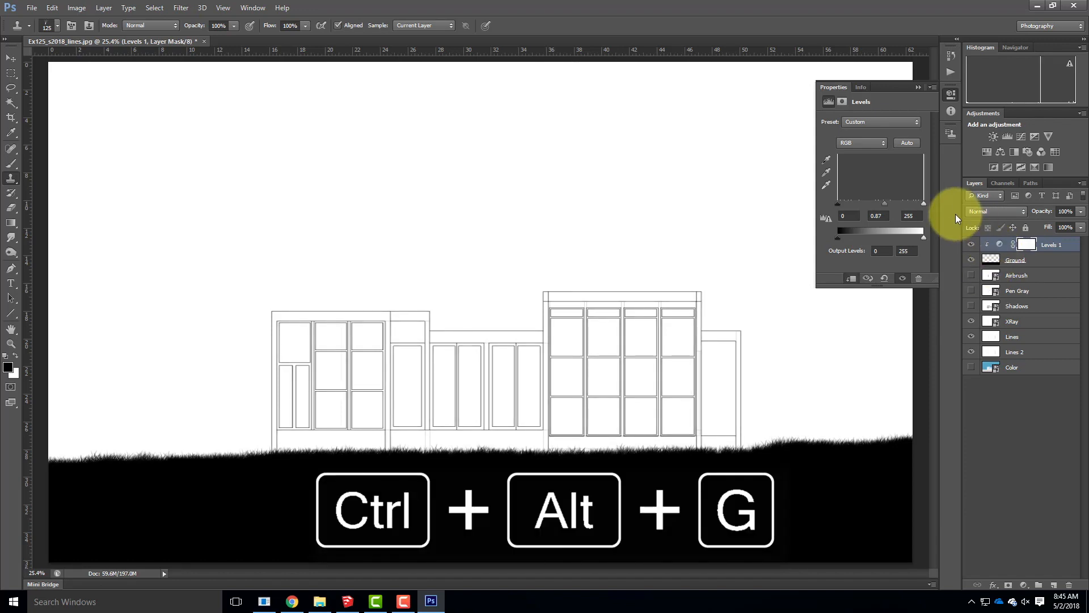
left_click_drag(923, 204, 890, 240)
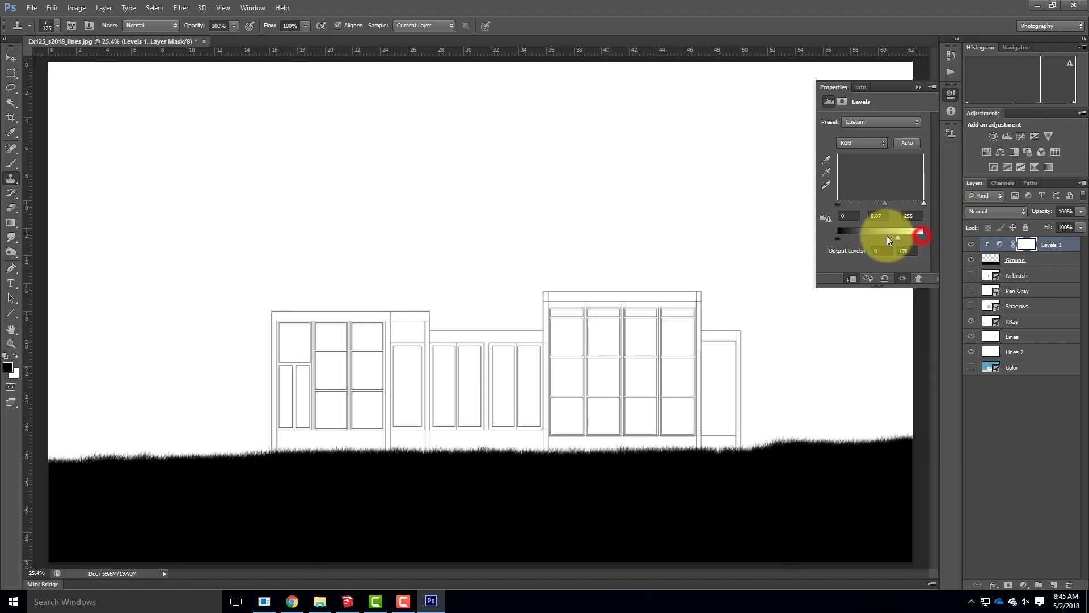
left_click_drag(839, 233, 923, 236)
left_click_drag(837, 238, 771, 242)
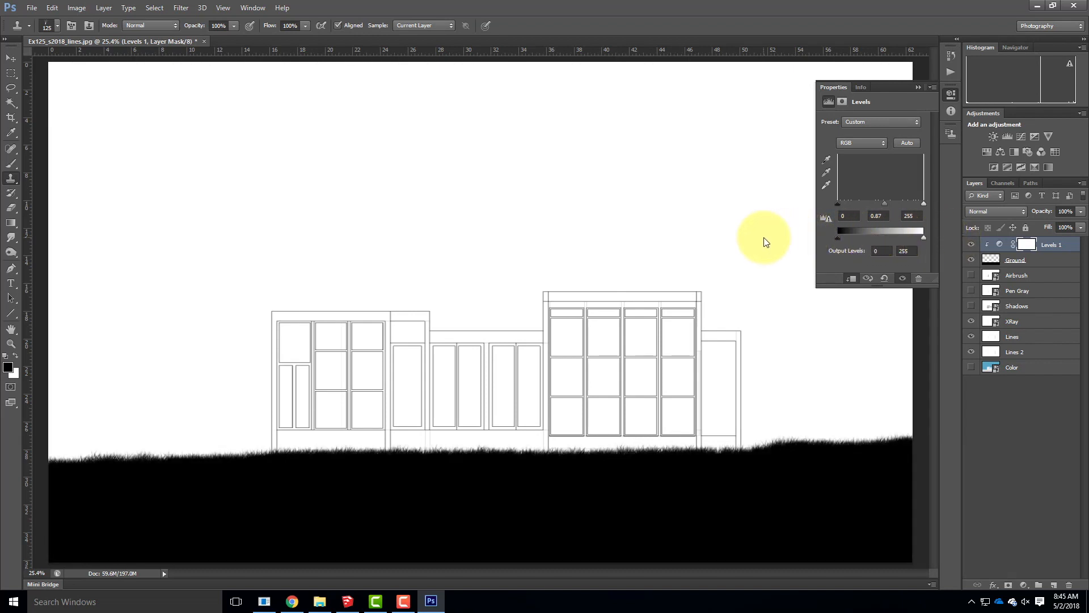
left_click(915, 86)
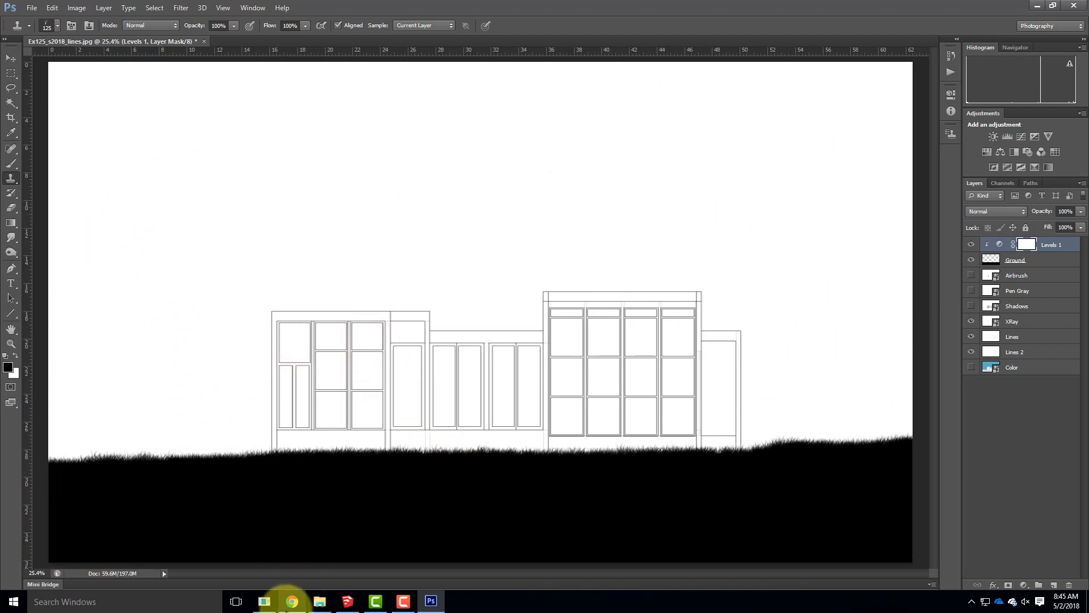
Switch to Chrome and search Flickr through Creative Commons Search for "yosemite meadow".
left_click(292, 602)
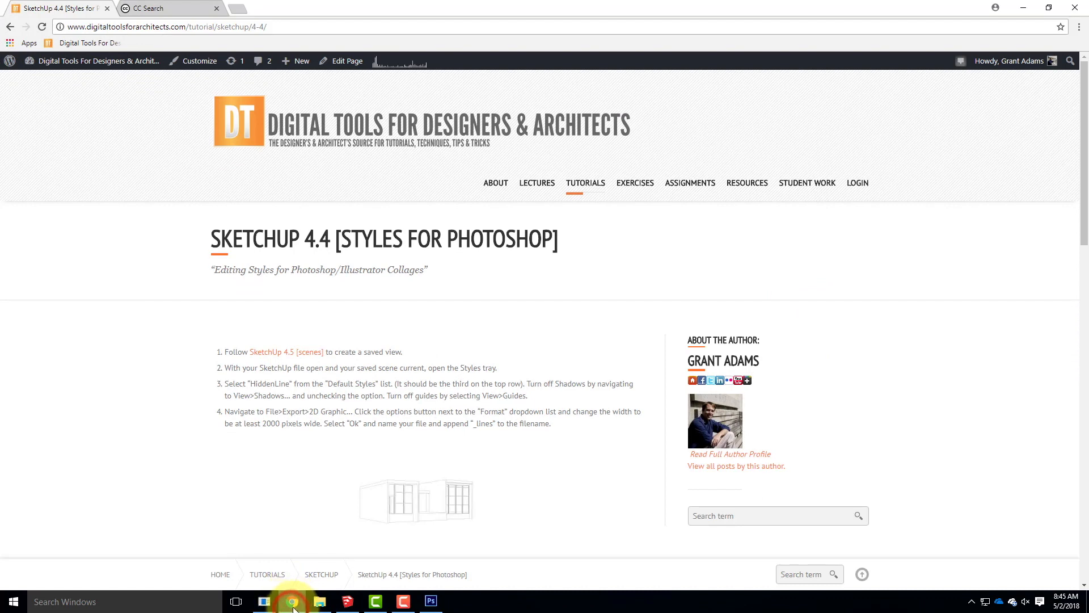
left_click(170, 7)
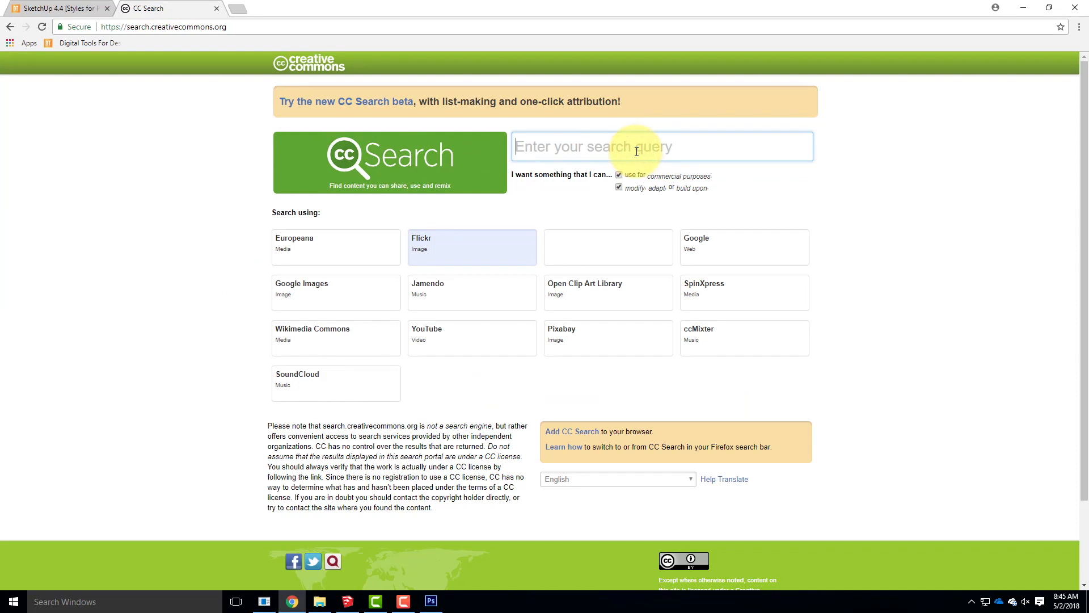
type("yosemite mead")
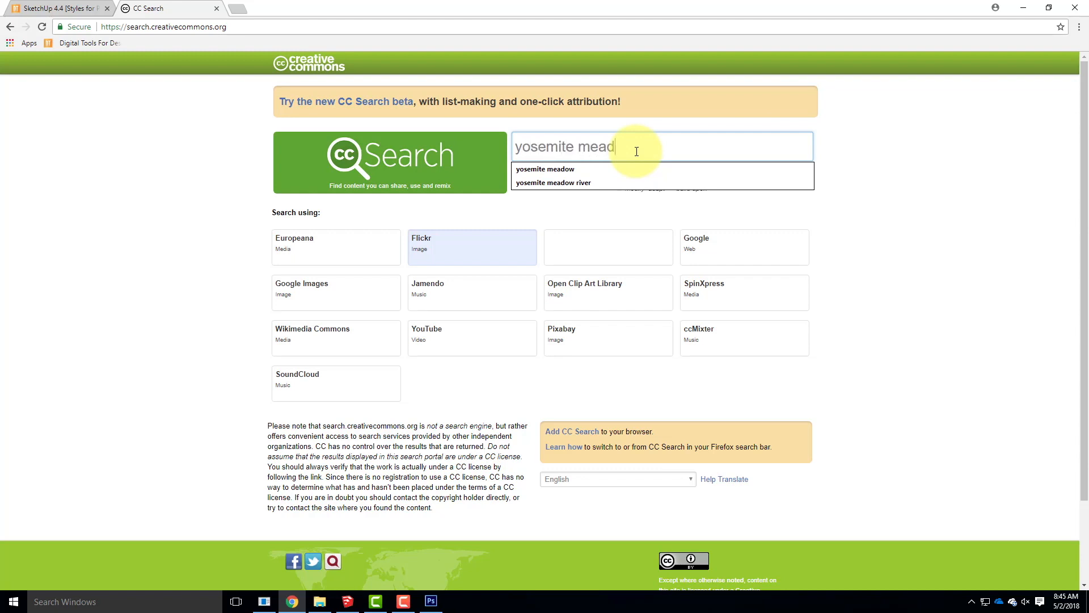
type("ow")
key("Return")
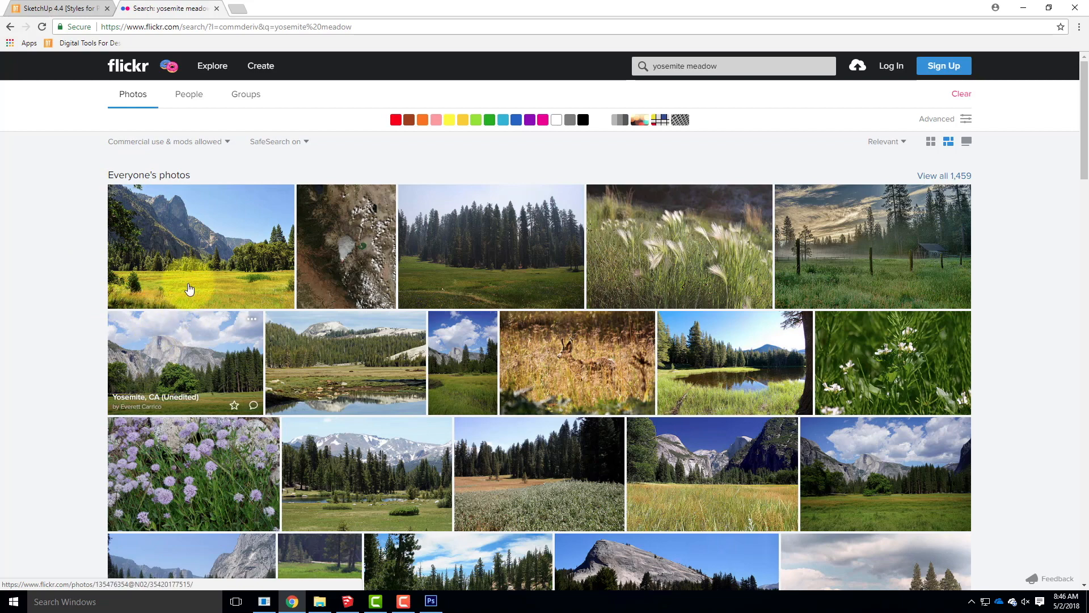
Find the photo of a bright green meadow below granite cliffs in the Flickr results and open it in a new tab.
scroll(196, 279, "down", 5)
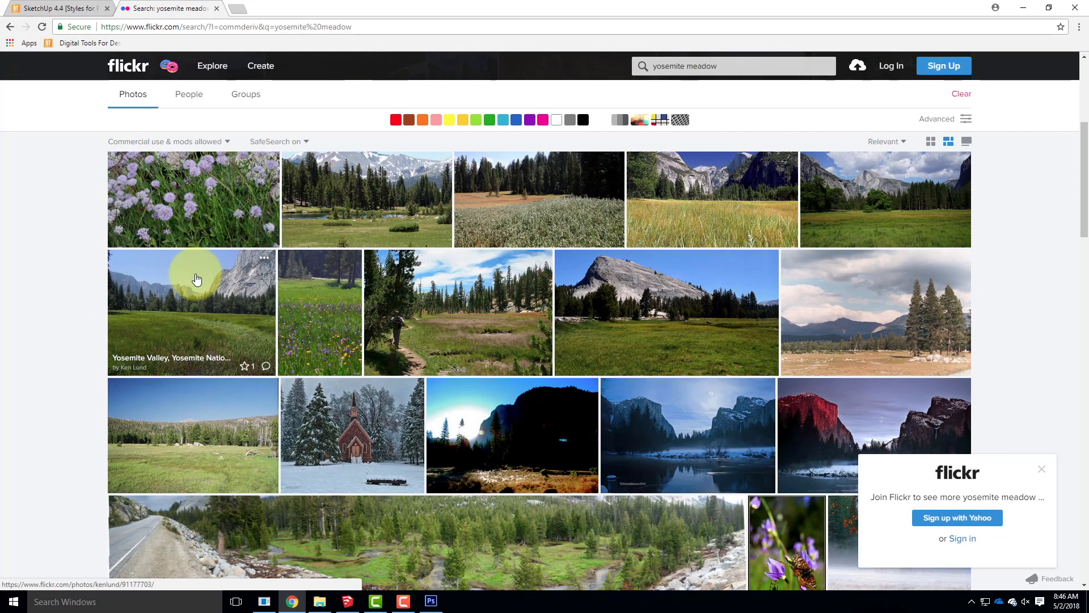
scroll(196, 279, "down", 3)
scroll(196, 279, "down", 5)
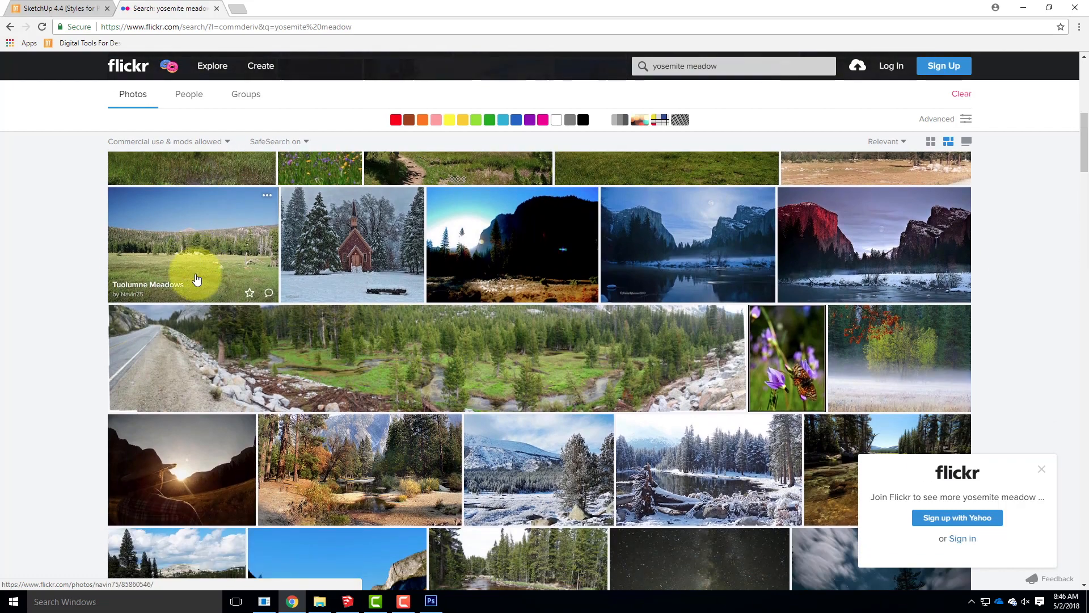
scroll(196, 279, "down", 4)
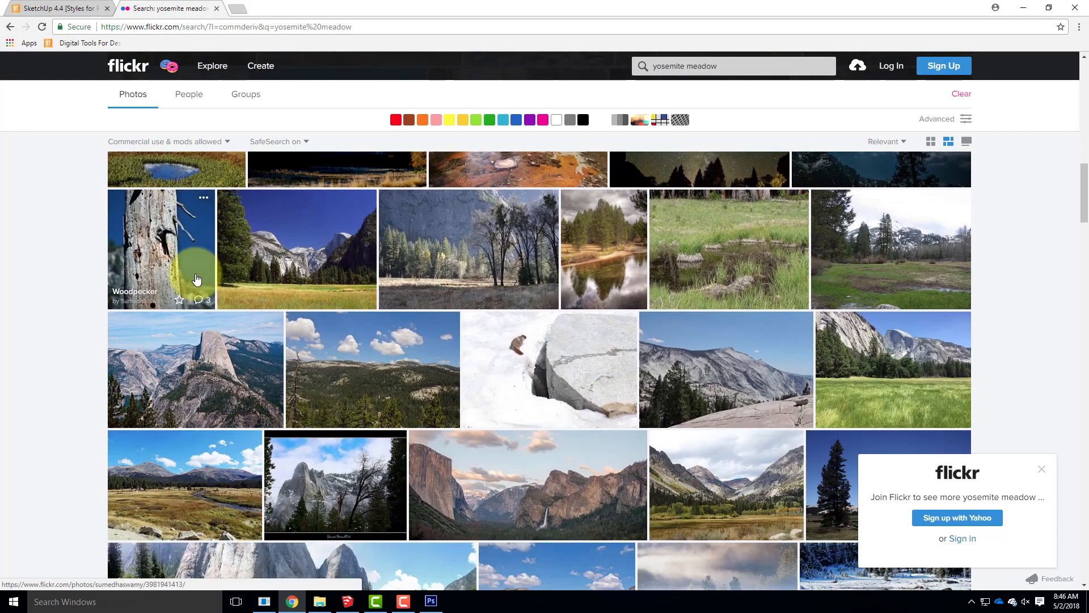
scroll(196, 280, "down", 1)
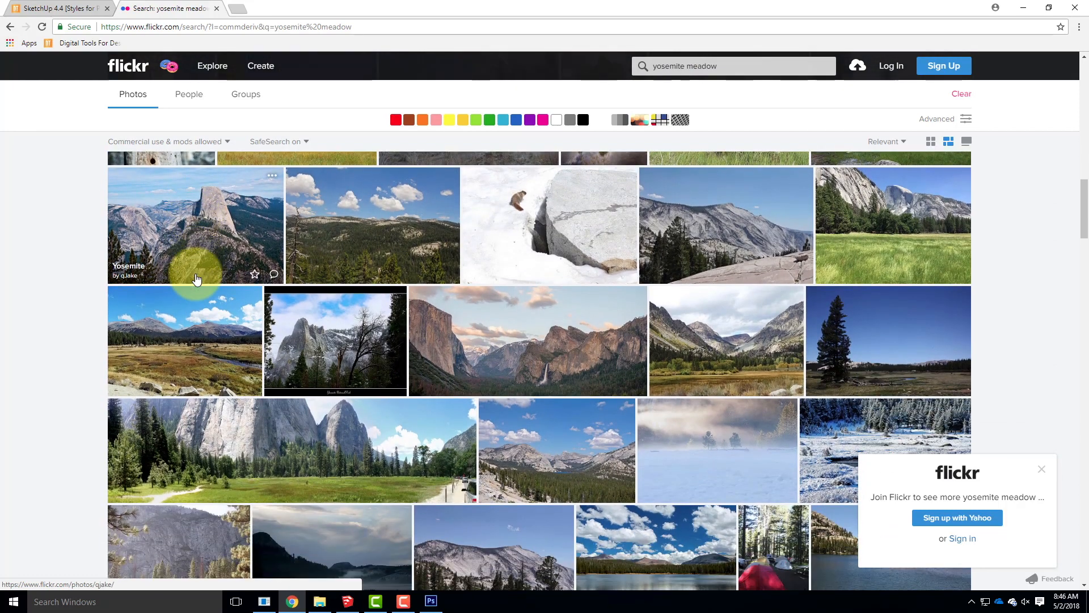
scroll(197, 279, "down", 5)
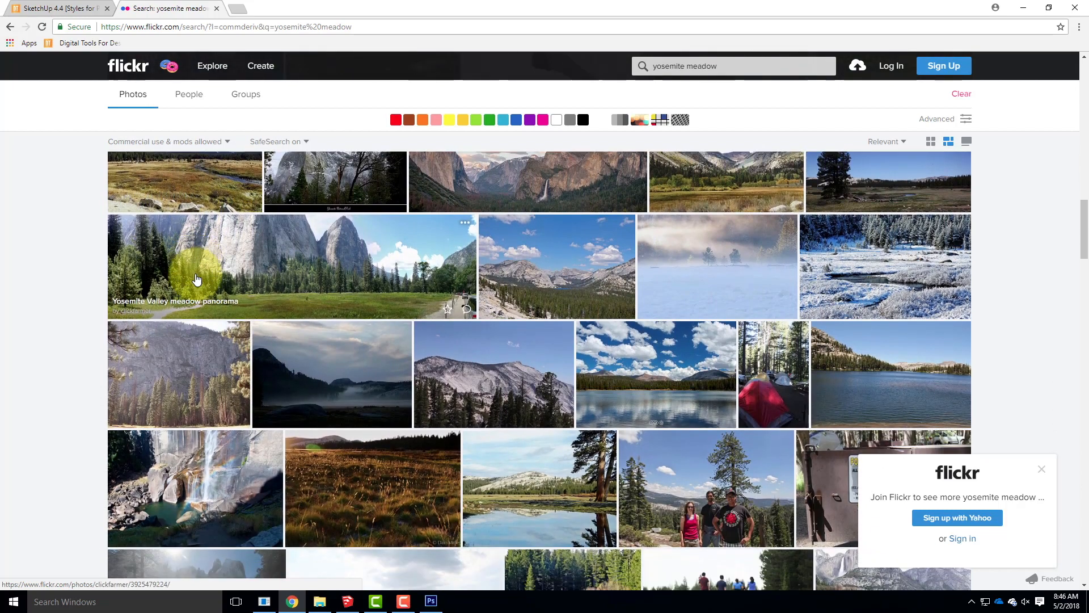
scroll(196, 279, "down", 5)
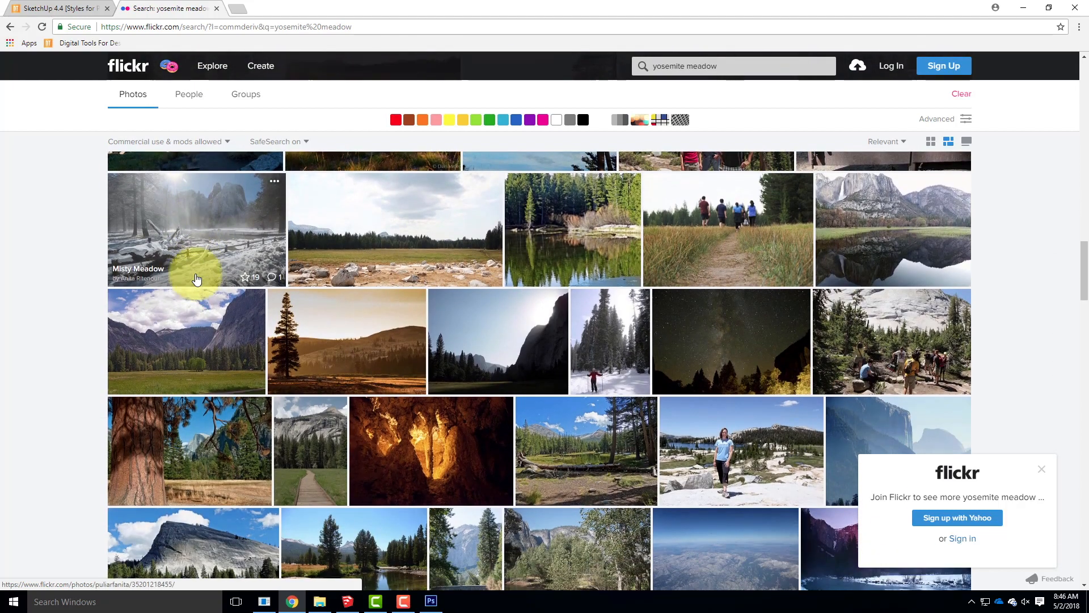
scroll(197, 280, "down", 2)
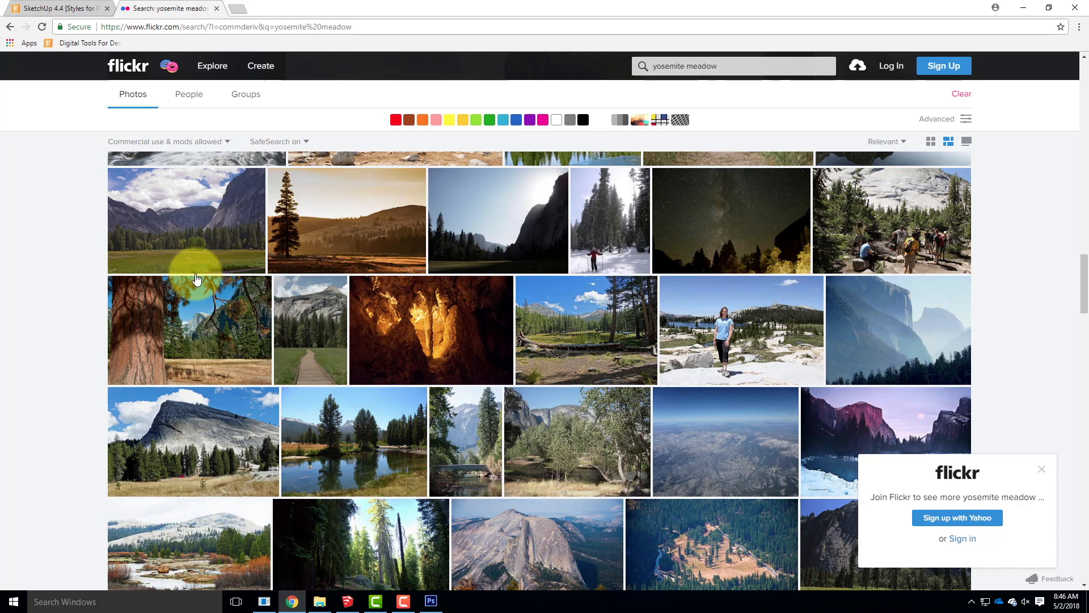
scroll(486, 366, "down", 7)
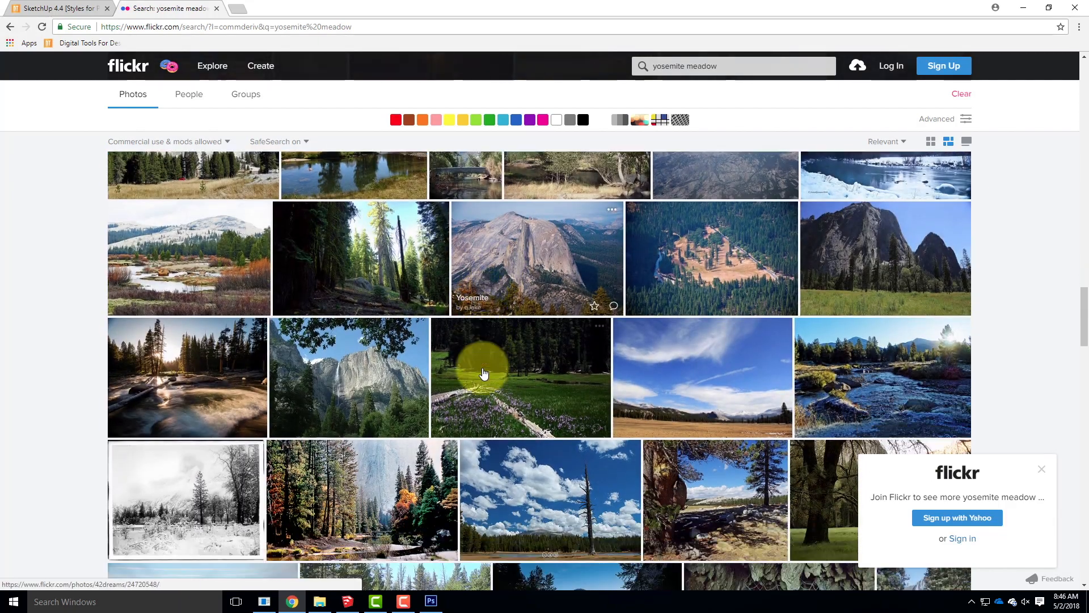
scroll(485, 372, "down", 8)
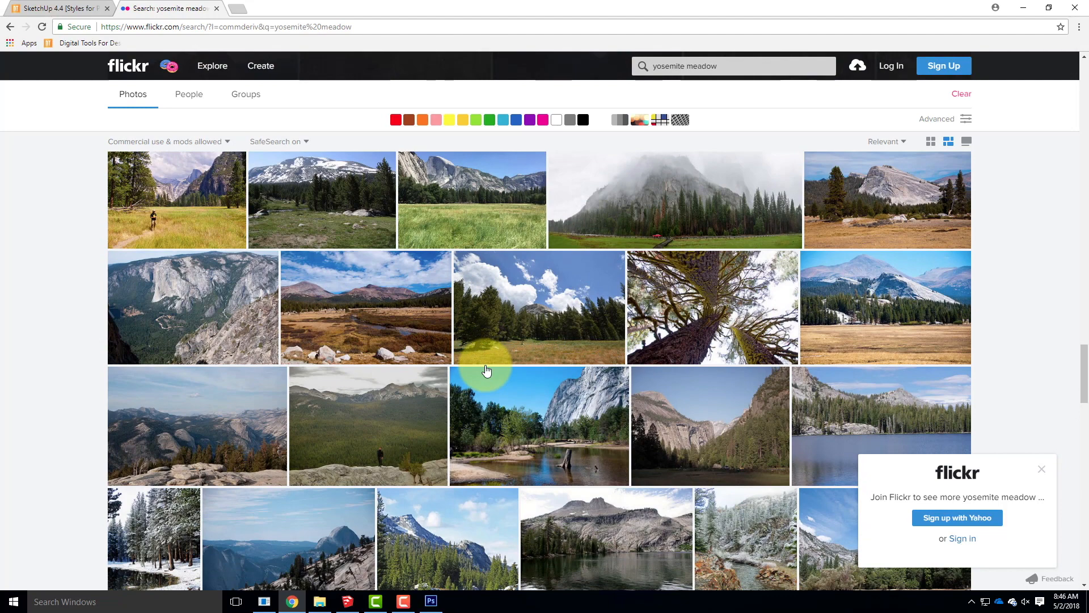
right_click(488, 192)
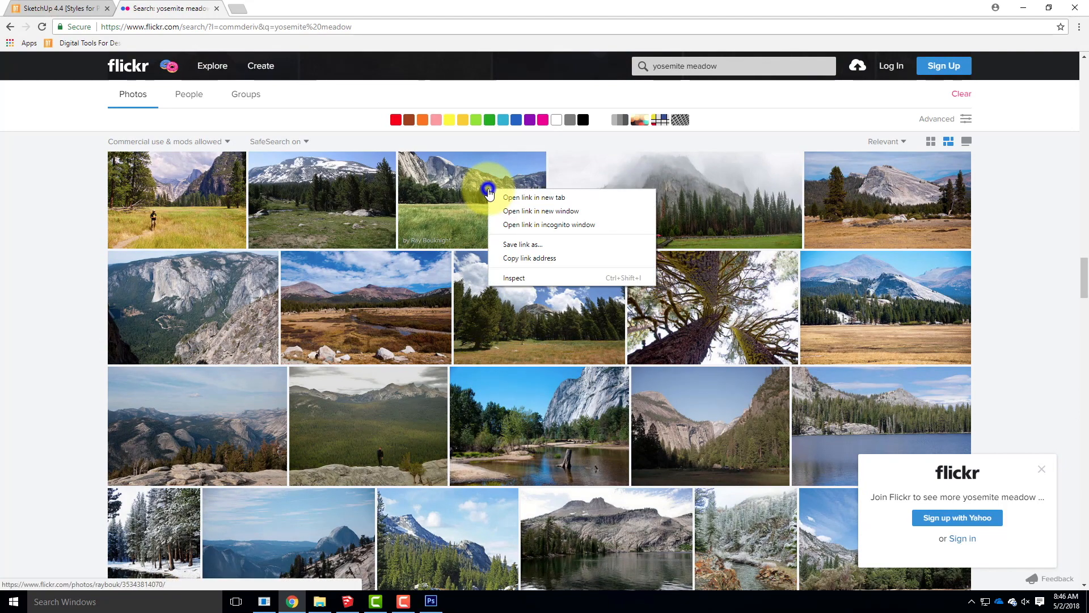
left_click(520, 198)
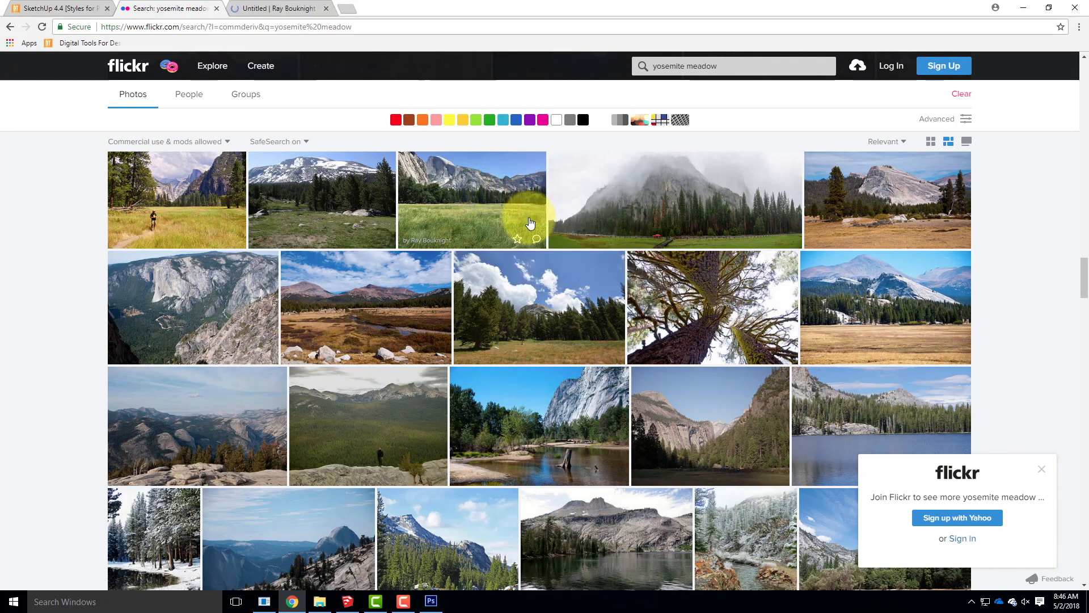
Look further through the Flickr results for more meadow photos suitable as a background.
scroll(530, 223, "down", 10)
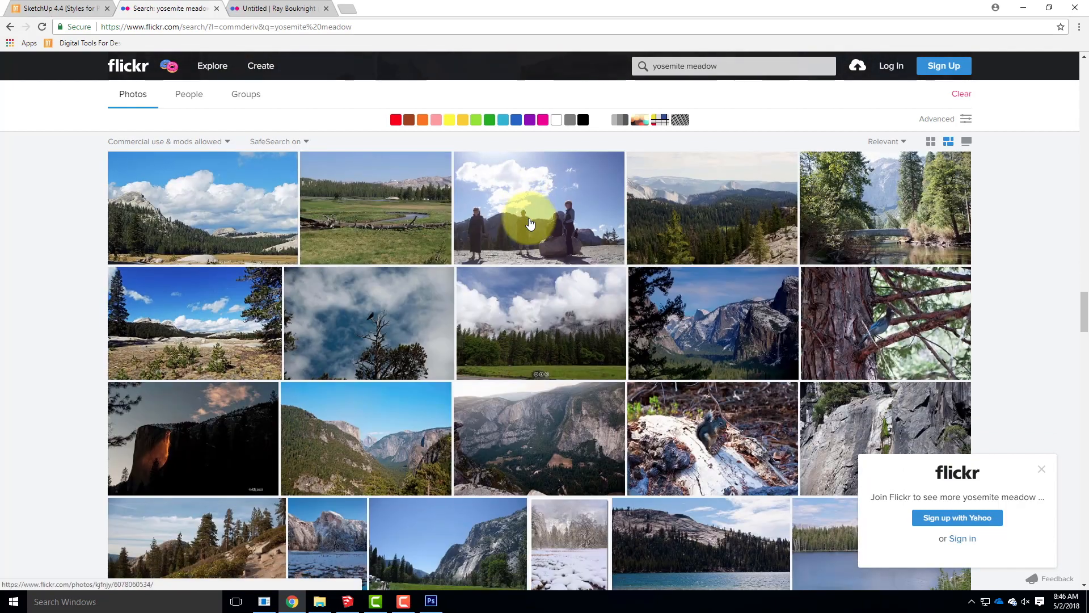
Open the "Yosemite Valley Clouds" photo from the yosemite meadow search results in a new tab.
scroll(530, 223, "down", 2)
right_click(584, 206)
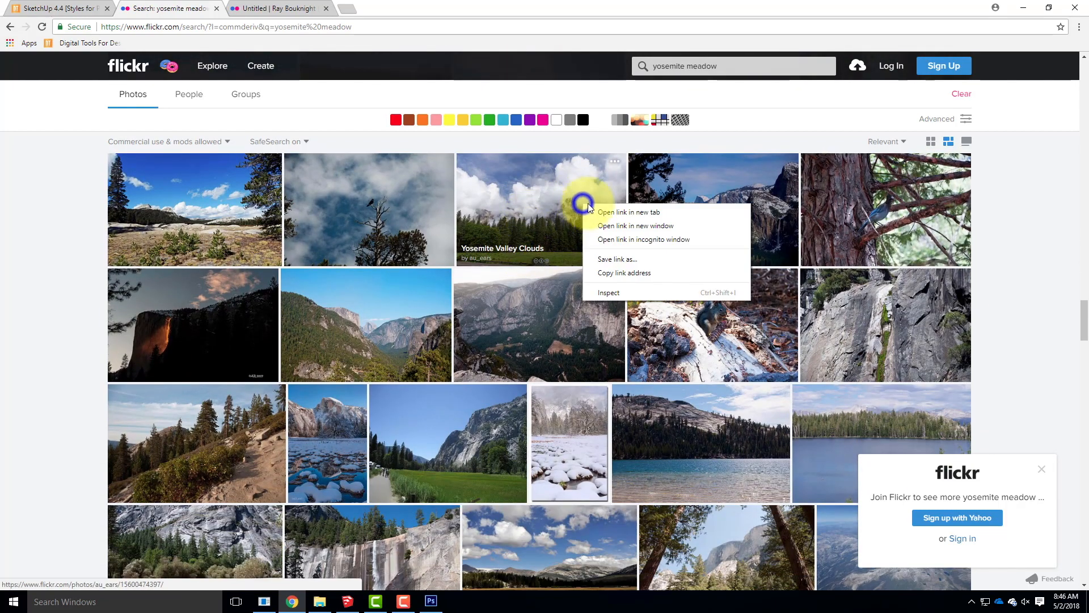
left_click(614, 212)
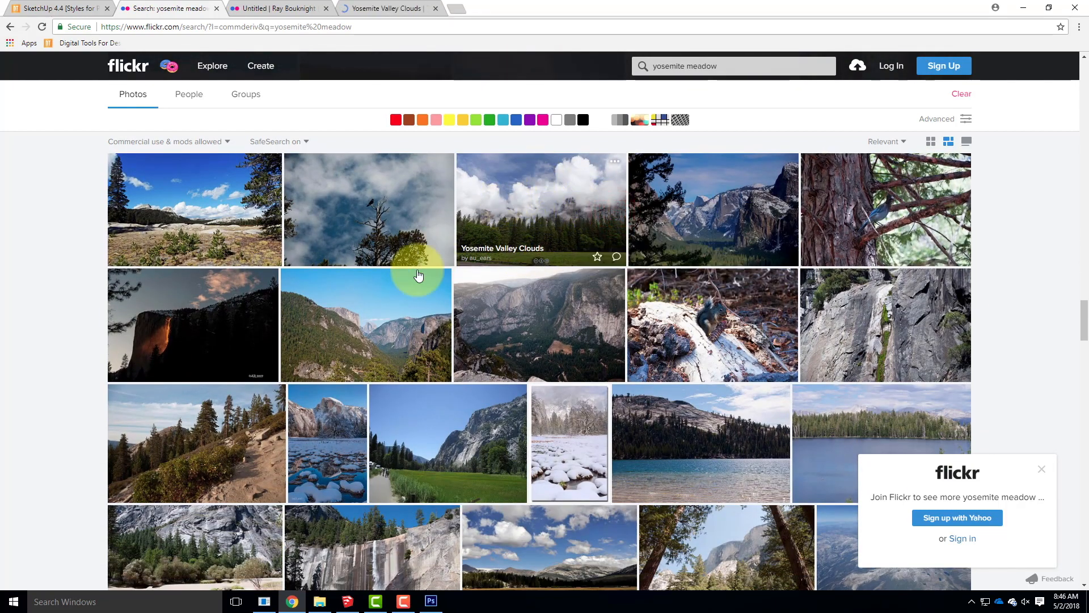
Open the "Yosemite" photo of a golden meadow with pines and cliffs in a new tab.
scroll(434, 262, "down", 4)
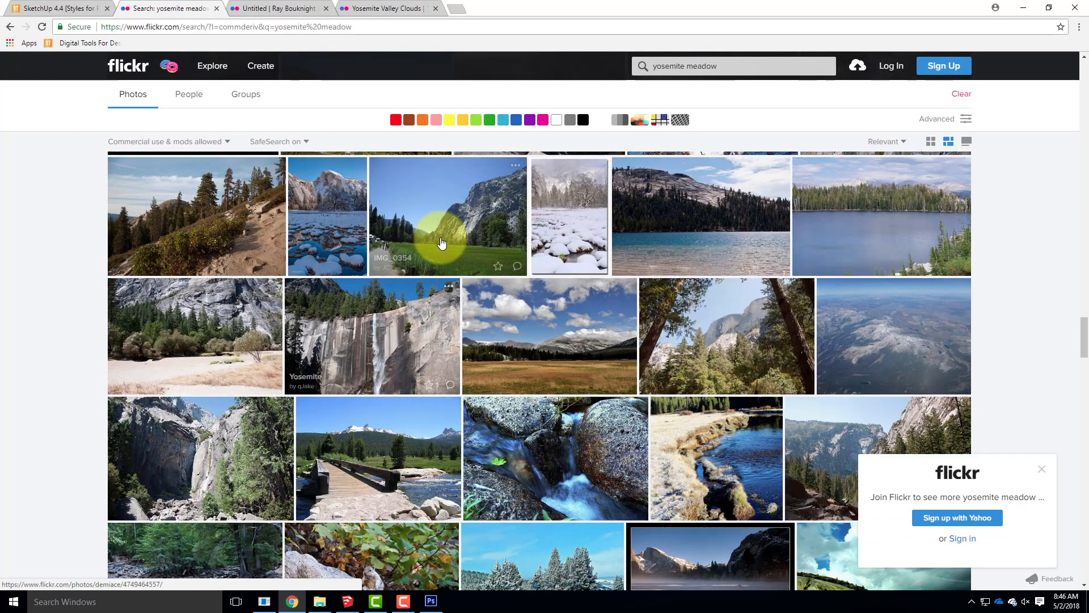
scroll(442, 243, "down", 8)
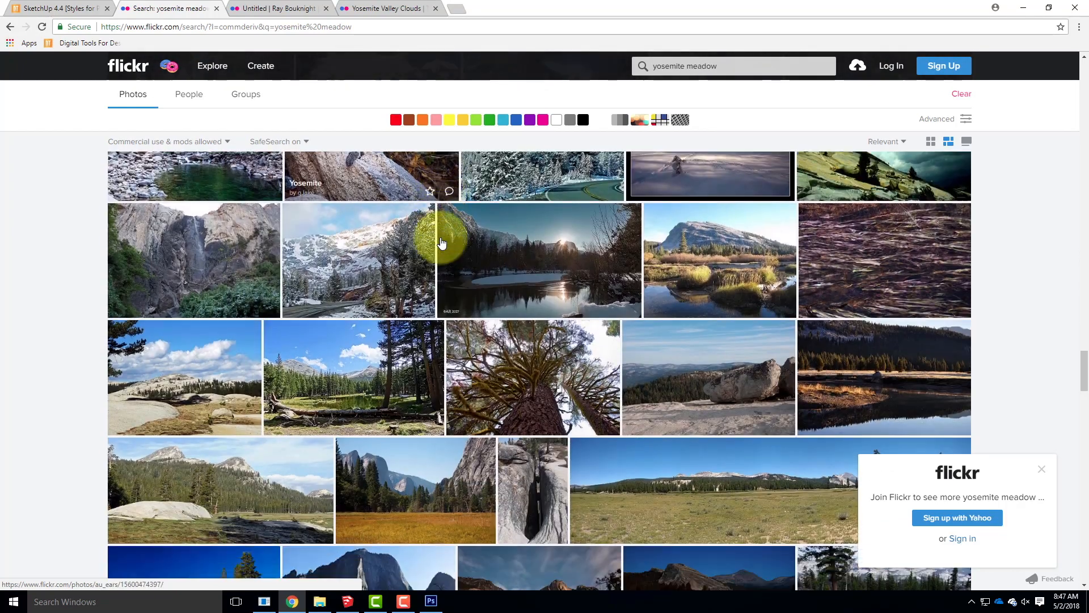
scroll(442, 243, "down", 2)
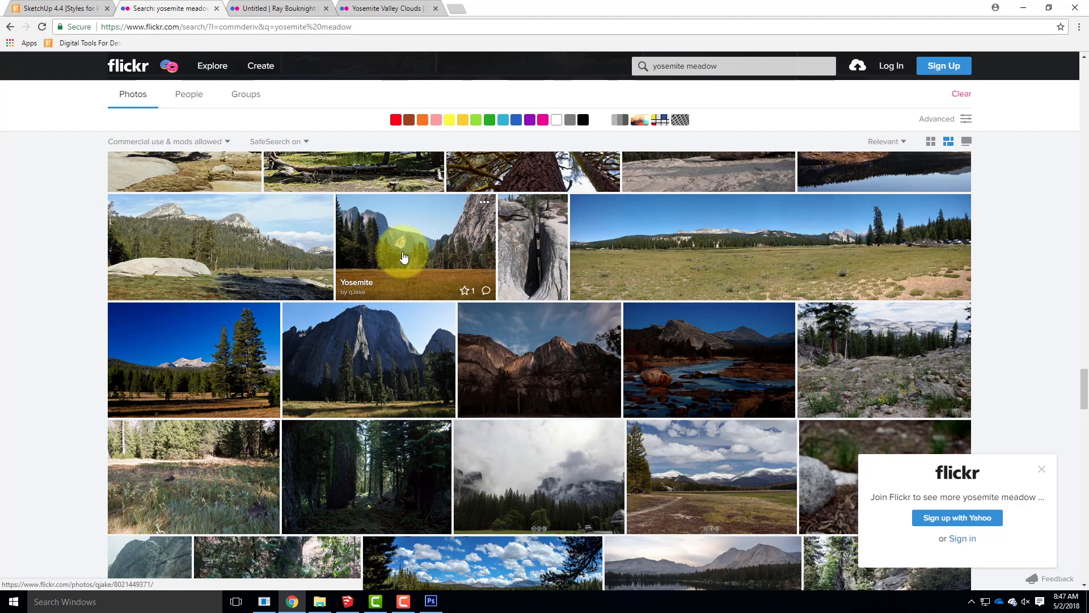
left_click(442, 260, "ctrl")
Find the green meadow photo titled "Yosemite, CA (Unedited)" further down the results and open it in a new tab.
scroll(533, 375, "down", 2)
scroll(534, 375, "down", 3)
scroll(534, 375, "down", 4)
scroll(534, 375, "down", 2)
scroll(534, 375, "down", 9)
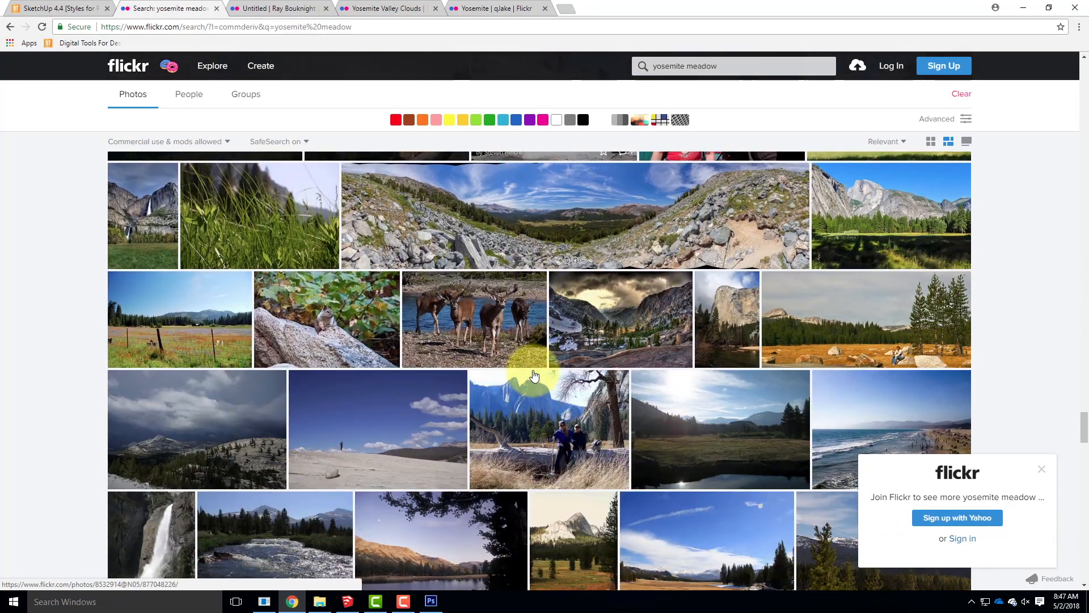
scroll(534, 375, "down", 8)
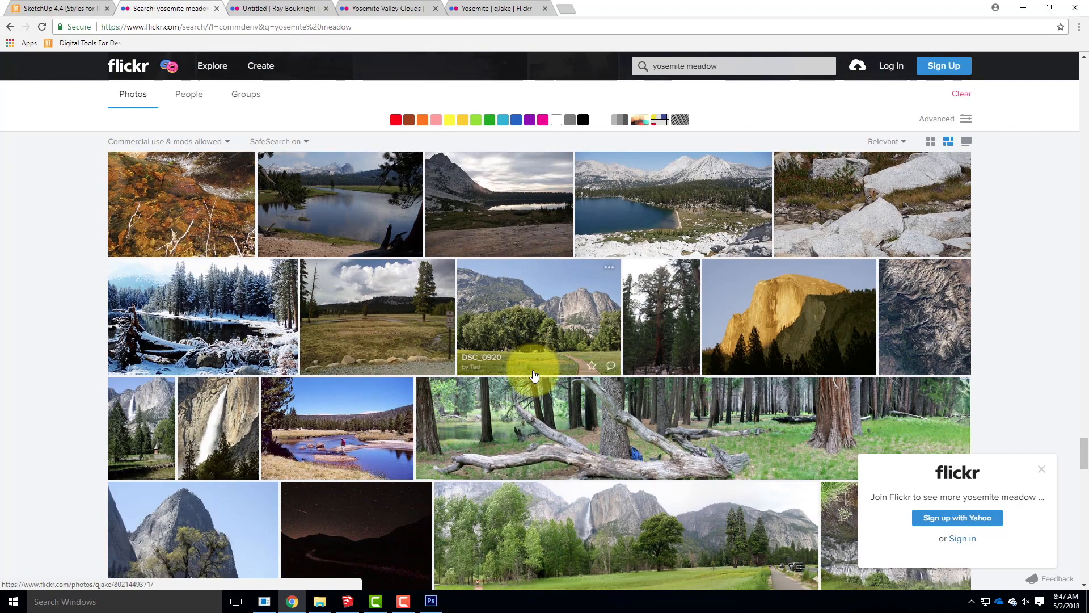
scroll(534, 375, "down", 6)
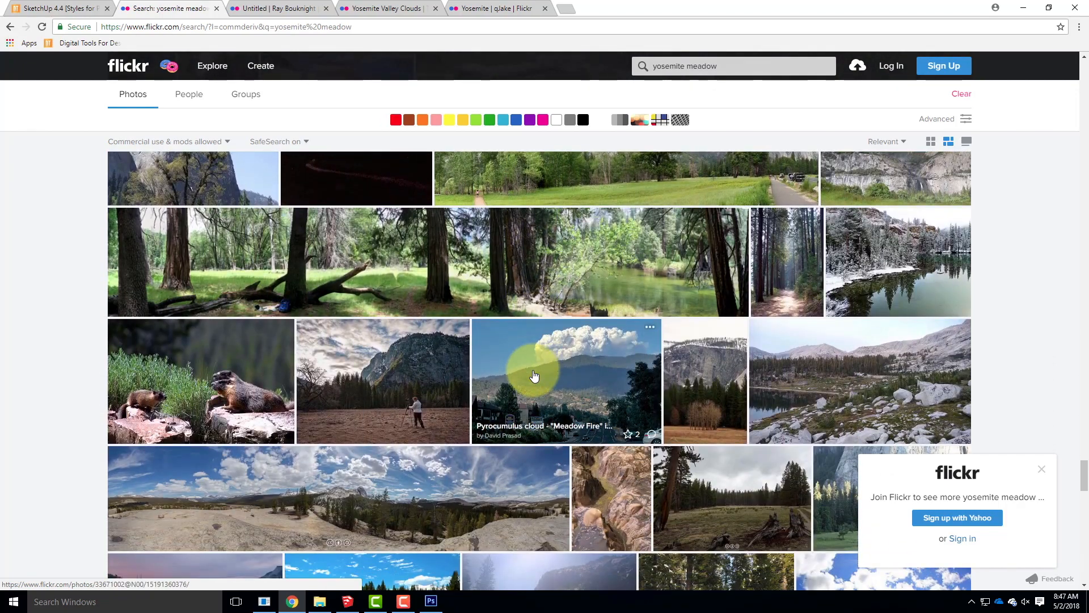
scroll(534, 375, "down", 5)
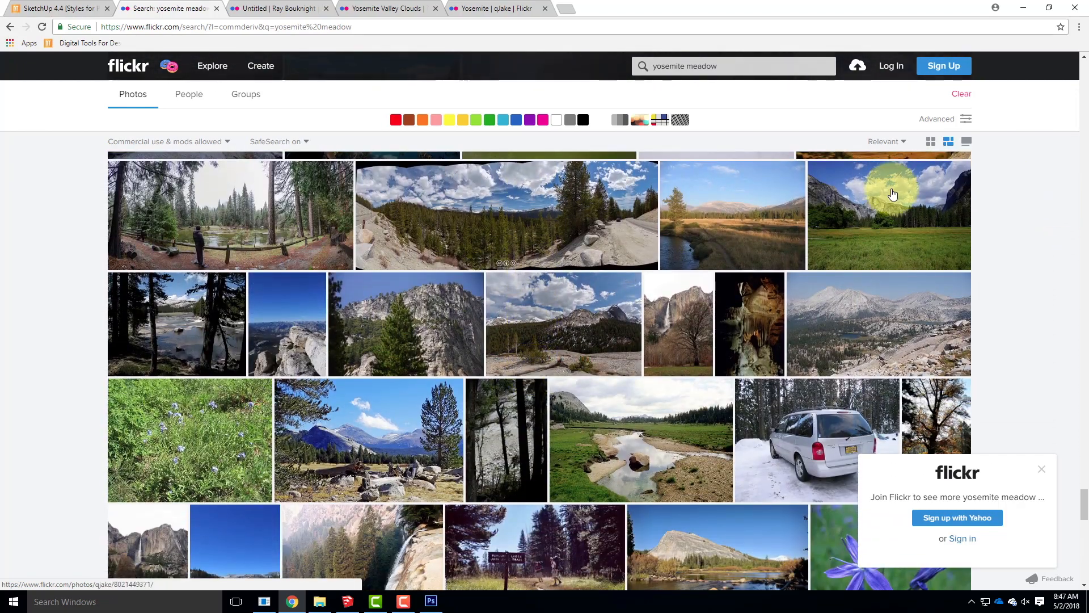
right_click(898, 209)
left_click(925, 218)
Compare the four opened Yosemite photos as candidates for the building's background.
left_click(260, 10)
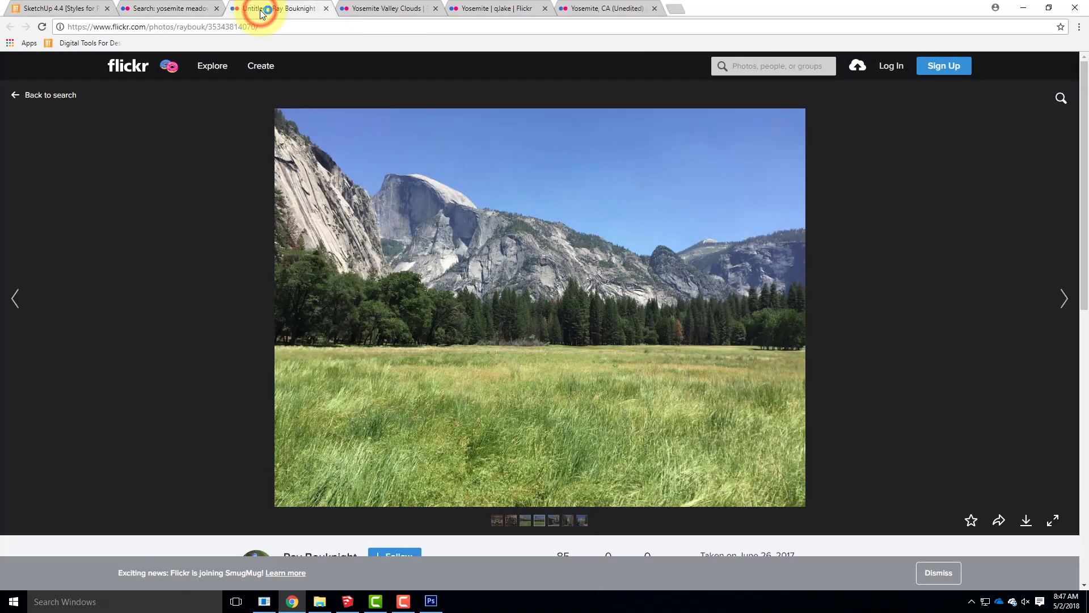
left_click(363, 11)
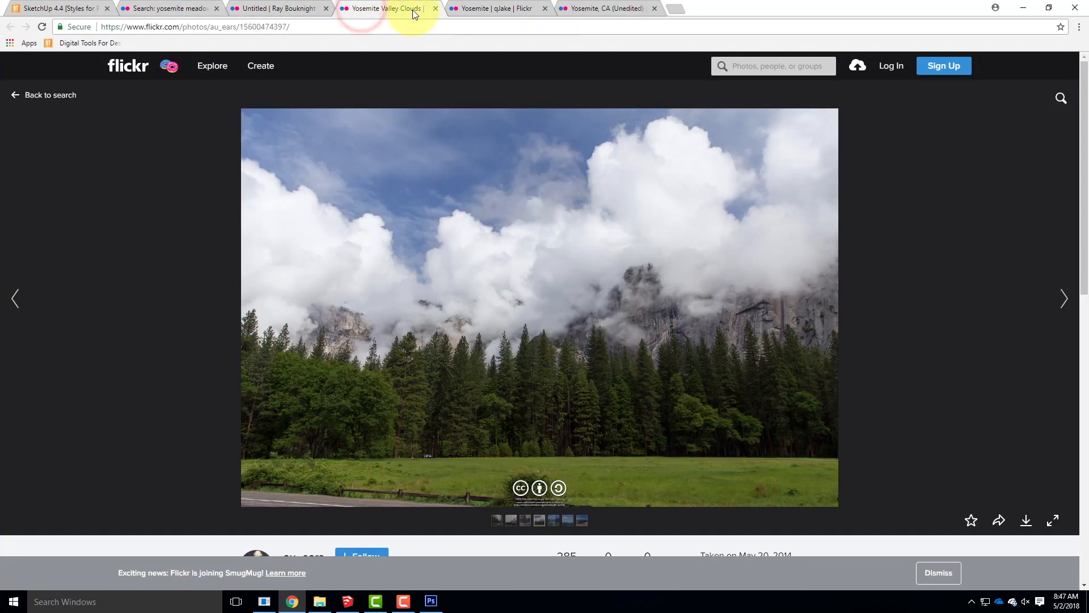
left_click(474, 10)
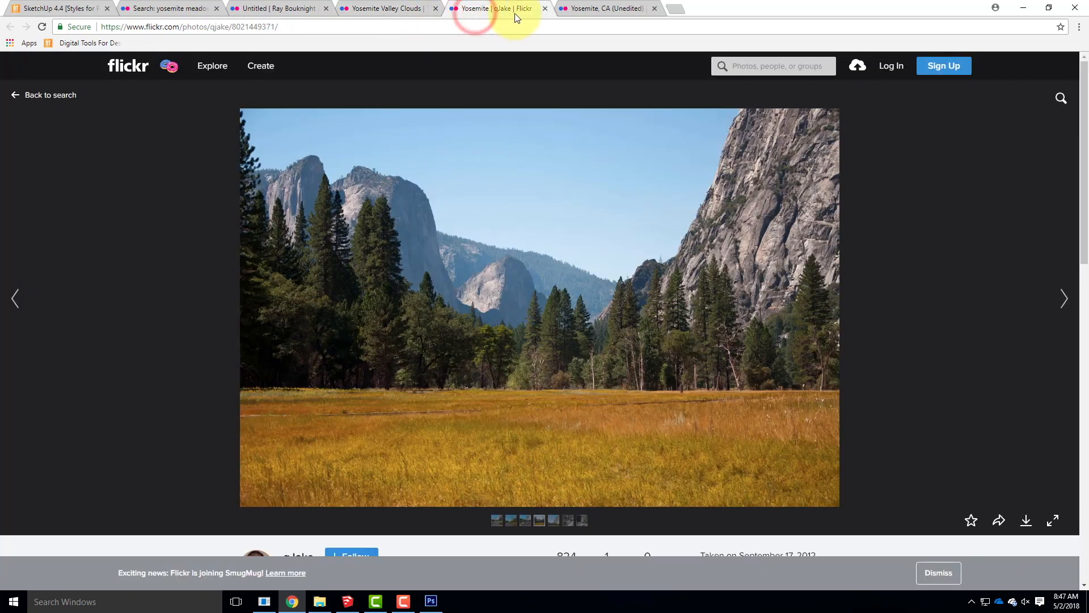
left_click(592, 10)
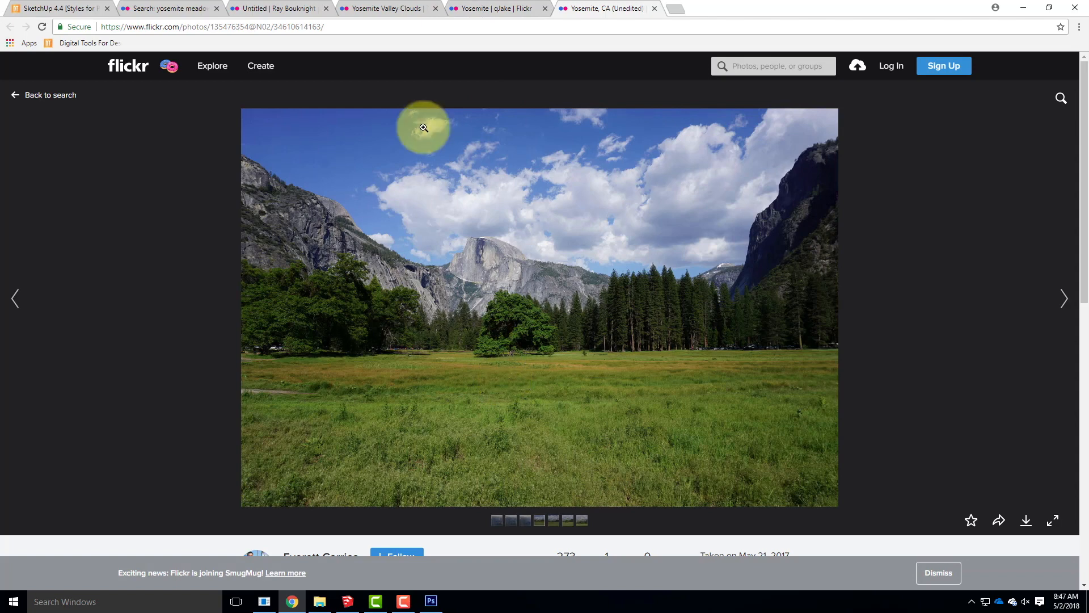
Download the "Yosemite Valley Clouds" photo in its Original (3072 × 2048) size.
left_click(417, 5)
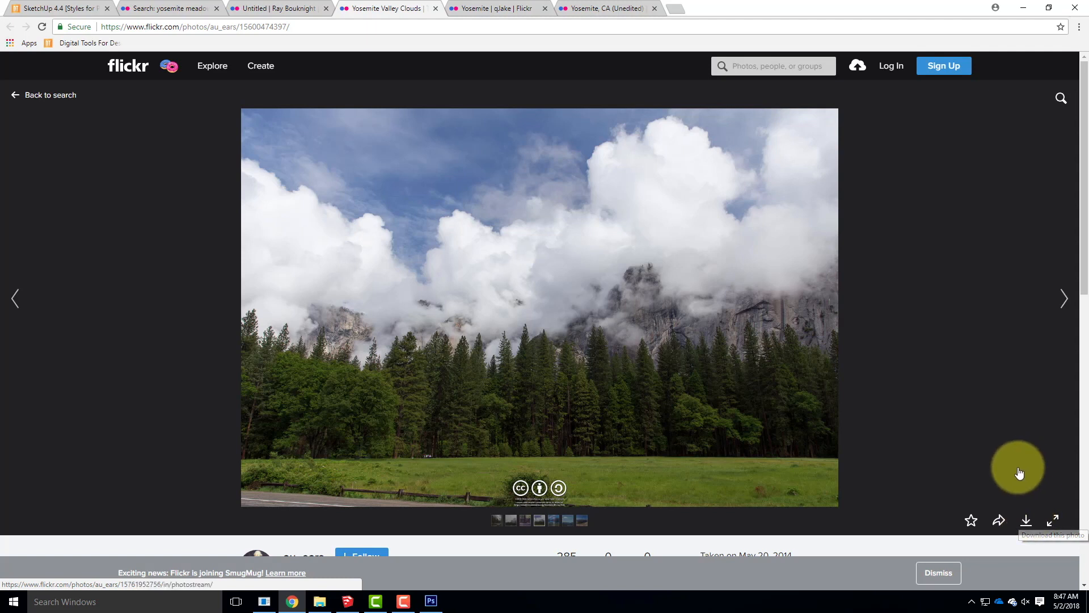
left_click(1026, 522)
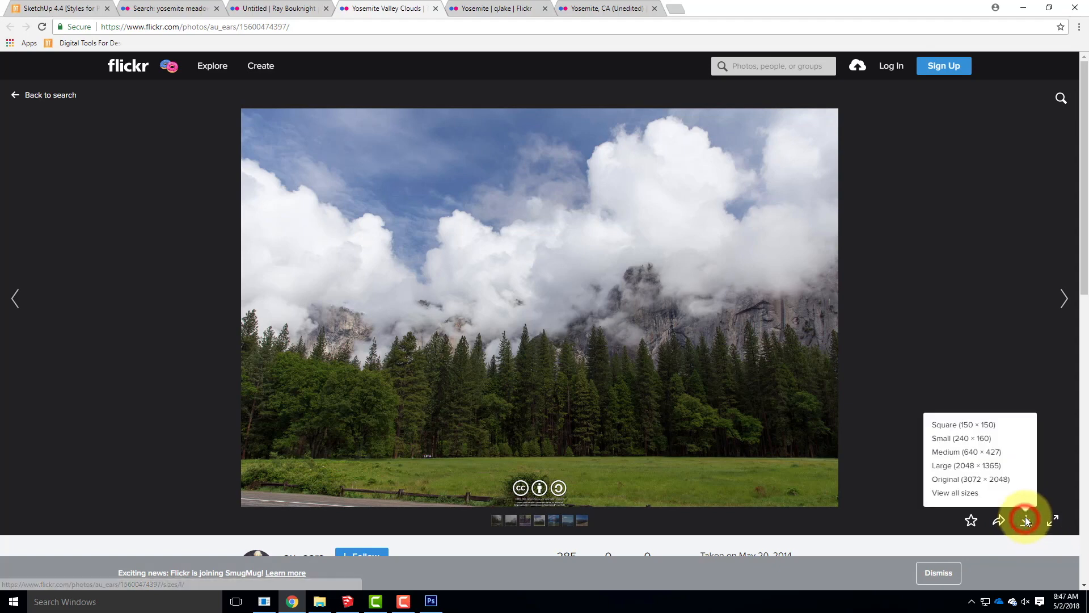
left_click(983, 480)
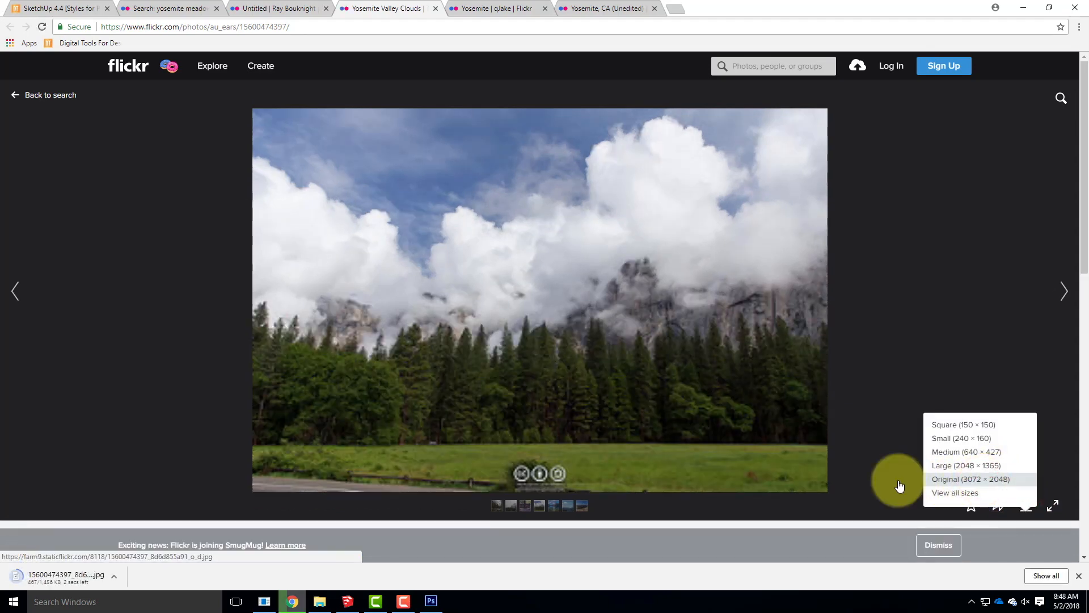
Show the downloaded cloud photo in its folder and copy the file.
left_click(118, 578)
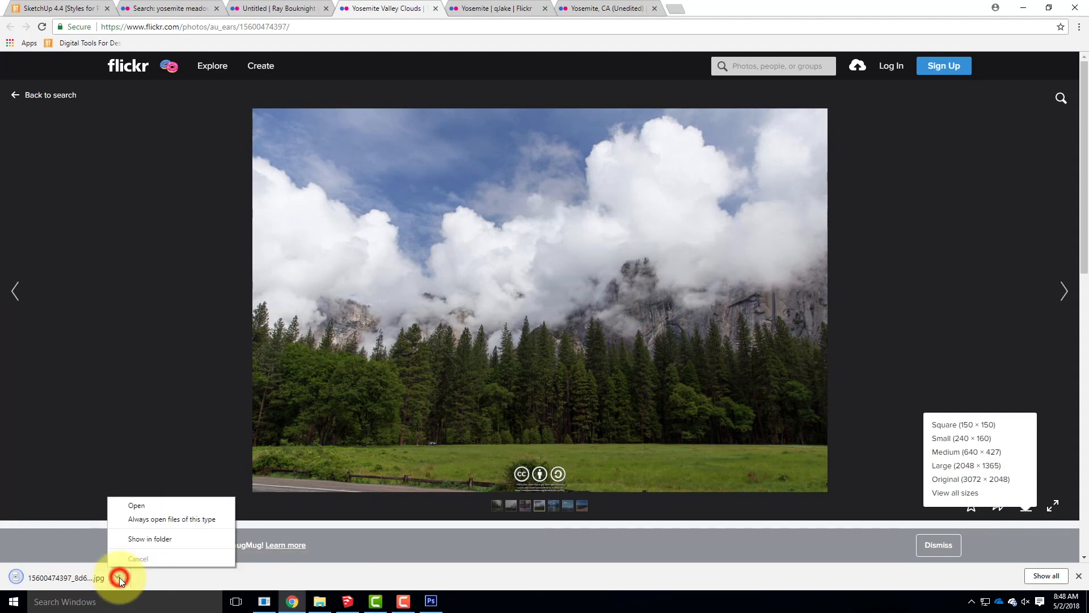
left_click(143, 542)
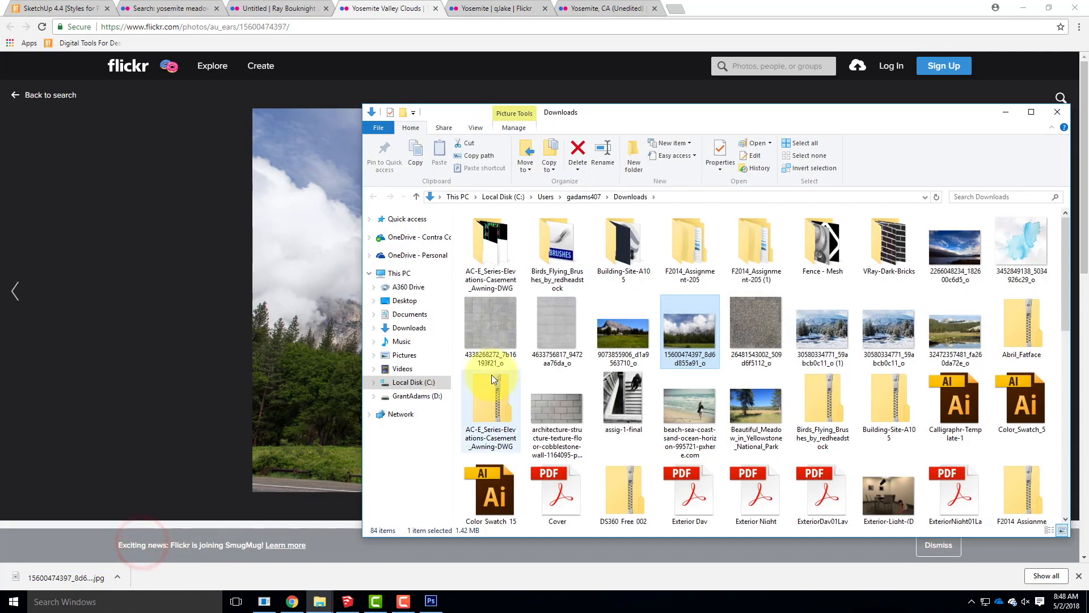
right_click(691, 338)
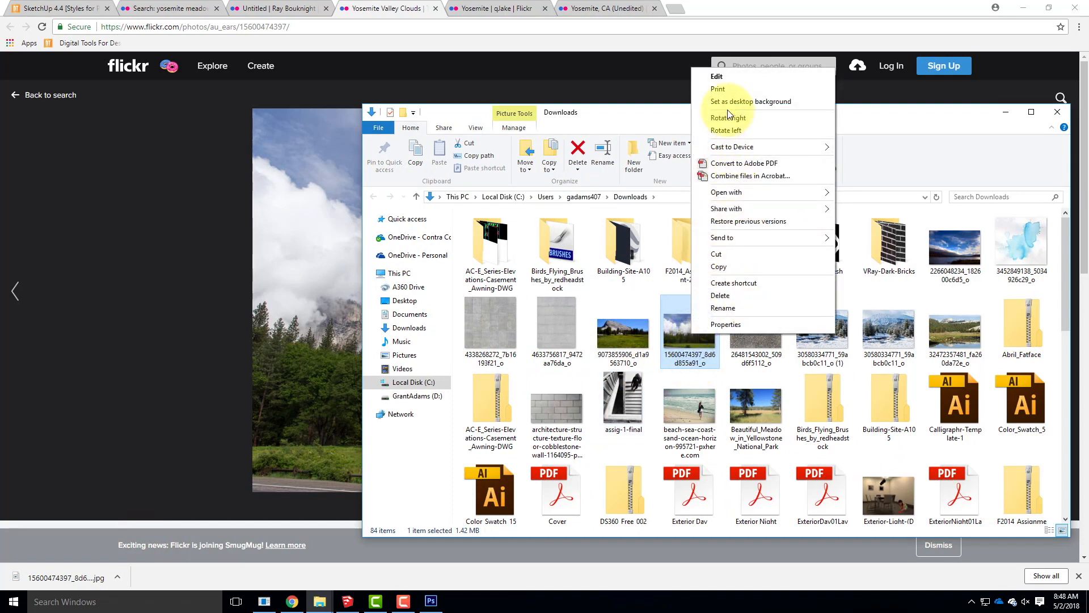
left_click(720, 266)
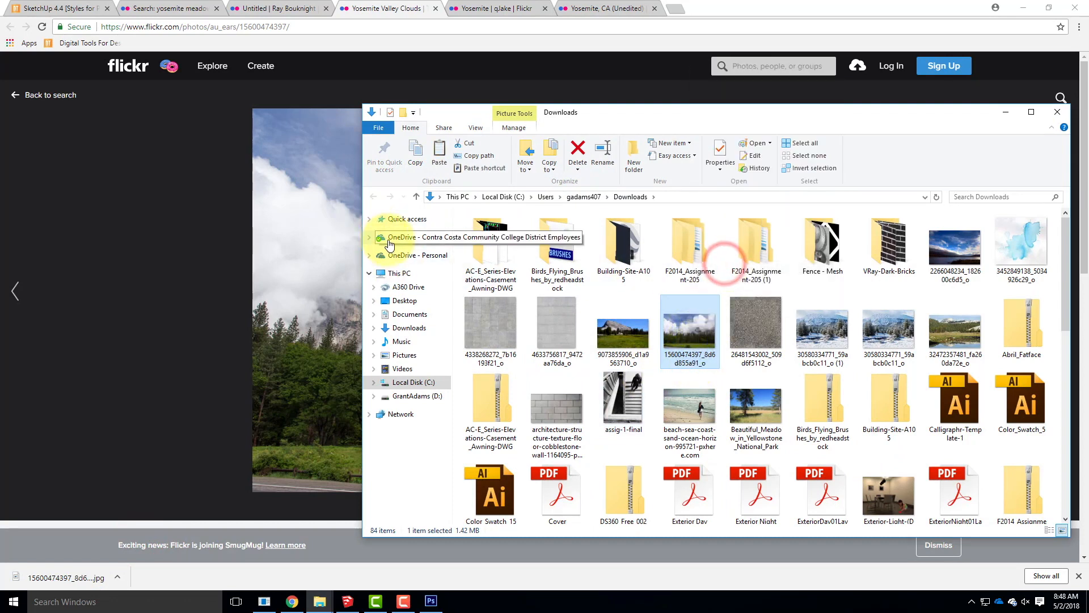
Paste the photo into the college OneDrive folder Live Demonstrations > Live - A135 Exercises > Ex125 > S2018.
left_click(400, 237)
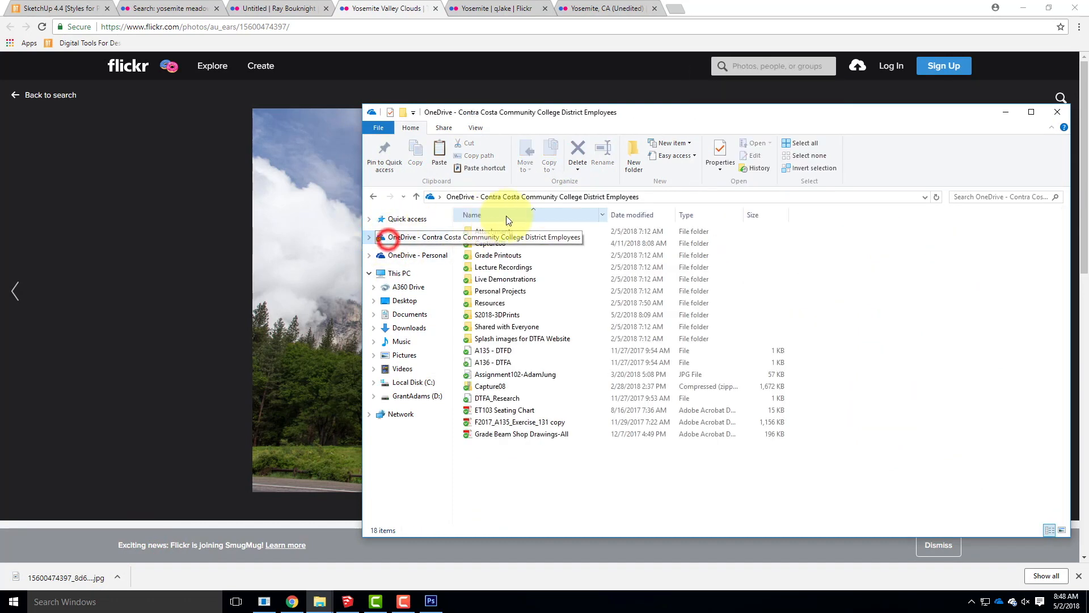
left_click(498, 279)
double_click(498, 279)
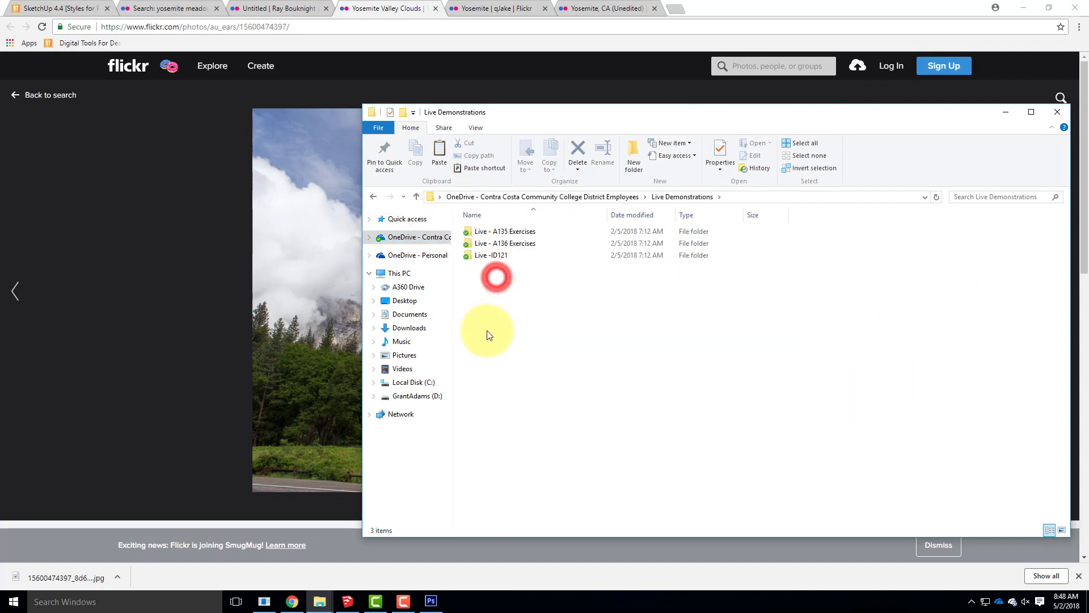
double_click(499, 231)
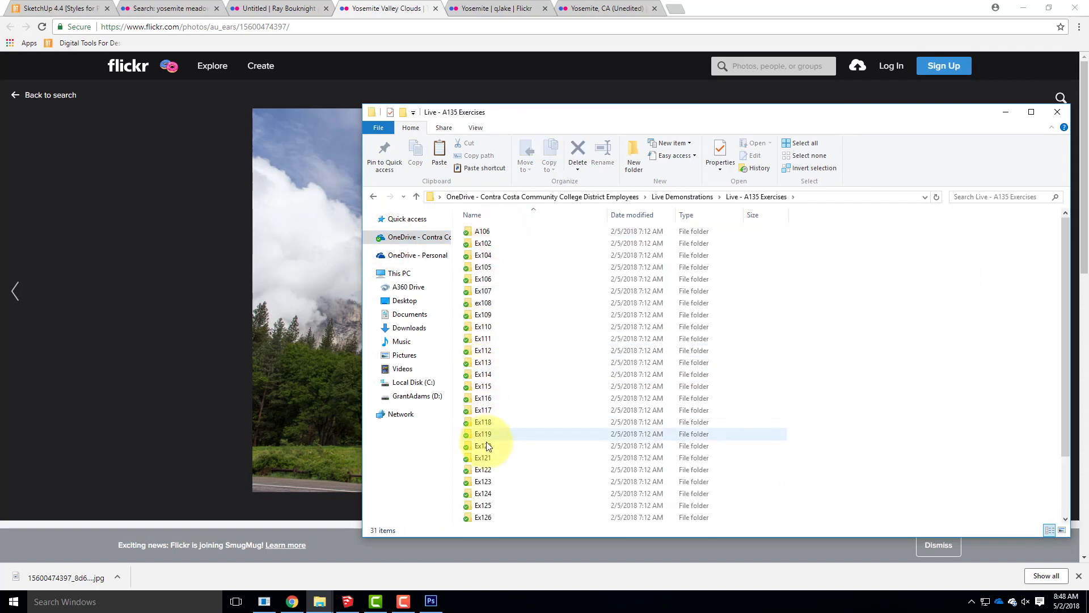
double_click(486, 505)
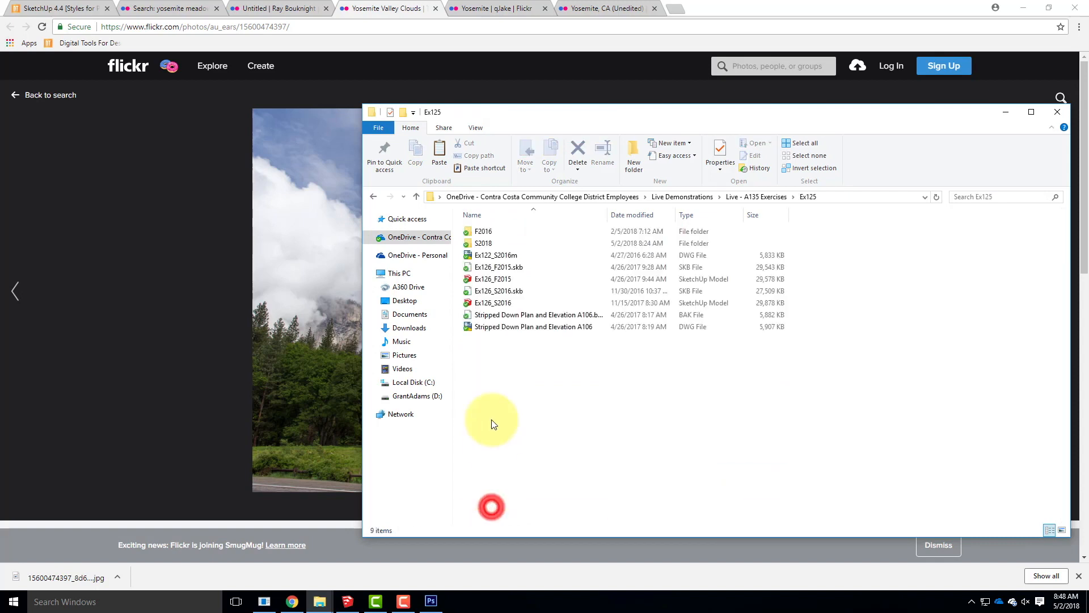
double_click(482, 243)
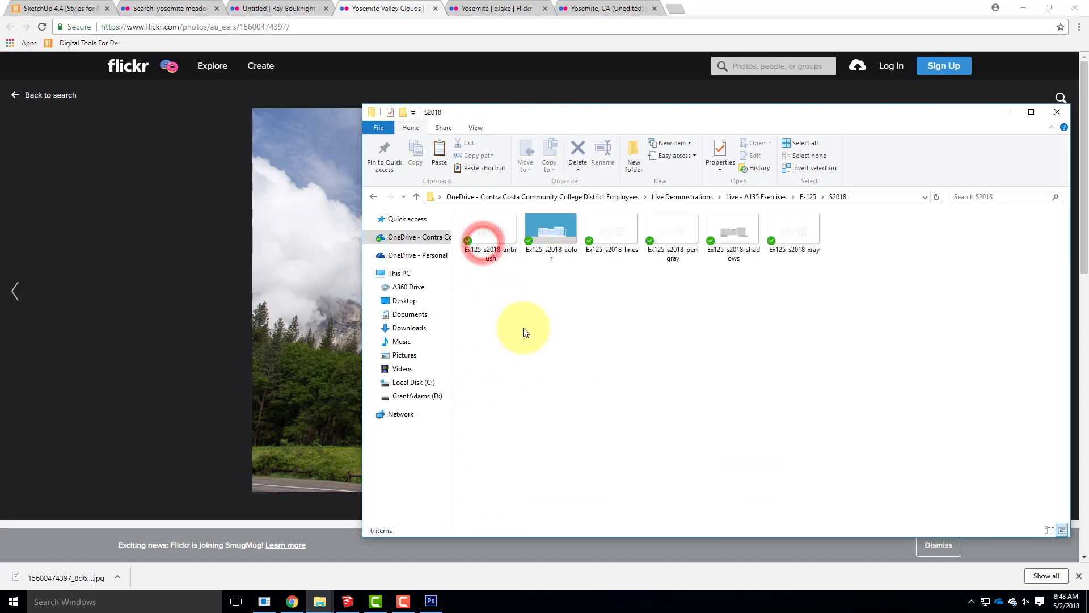
right_click(572, 321)
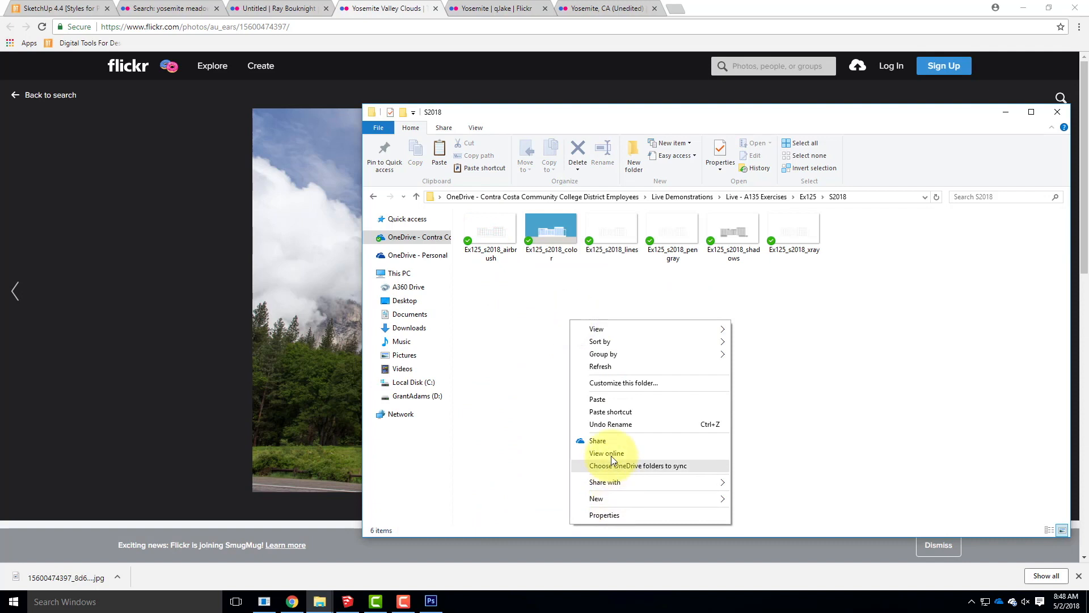
left_click(612, 400)
left_click(902, 248)
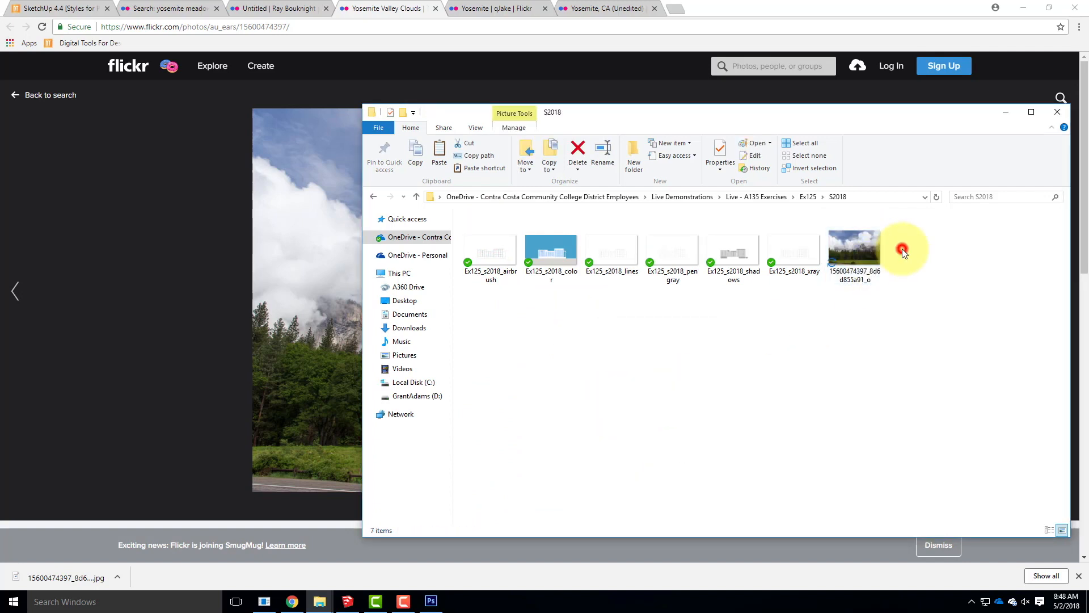
left_click(442, 601)
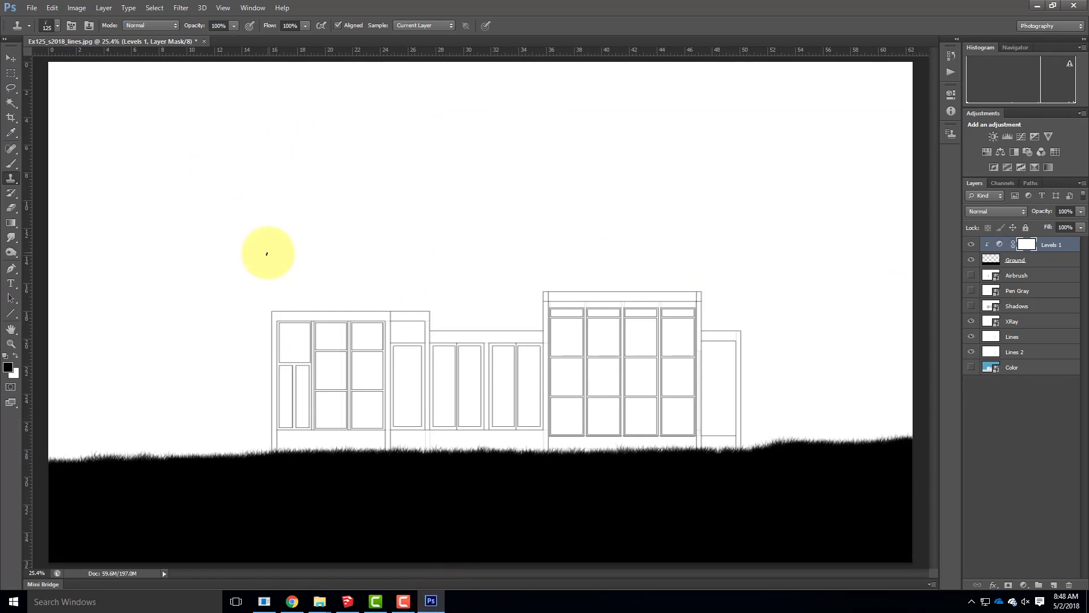
left_click(32, 8)
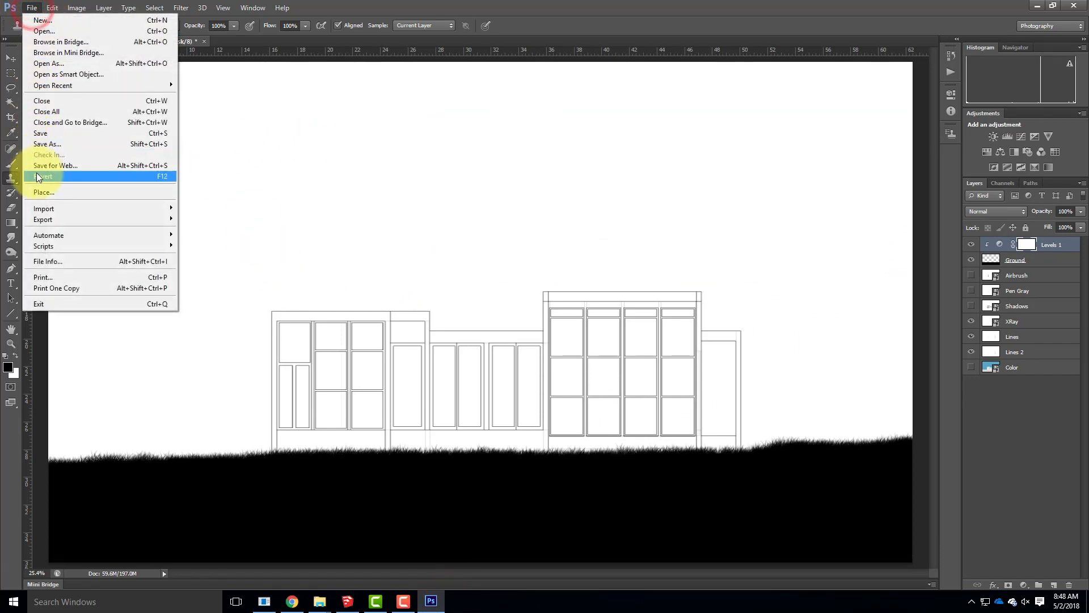
left_click(37, 194)
left_click(479, 184)
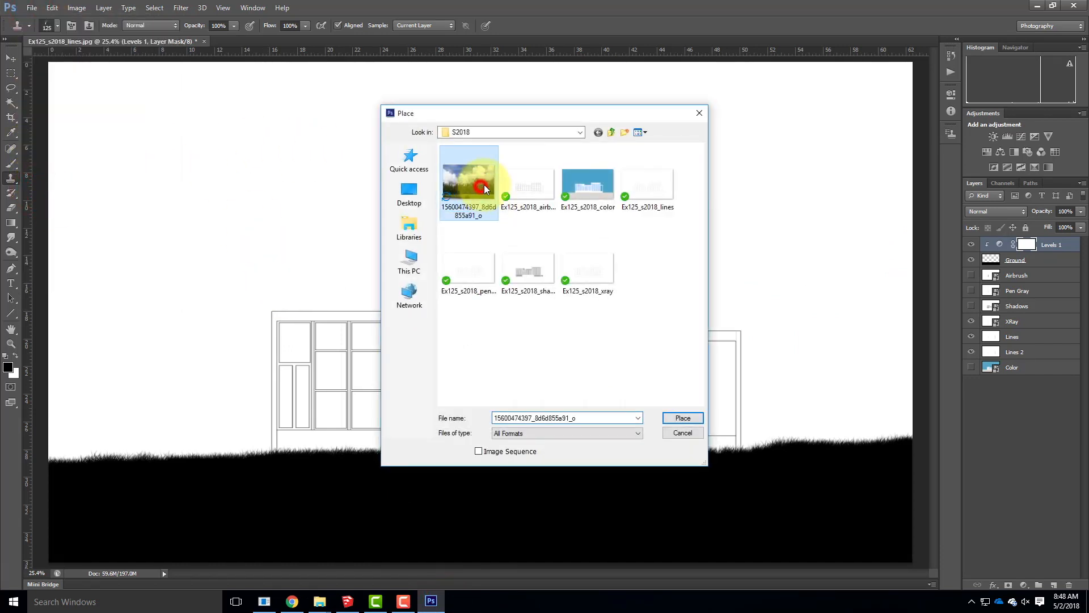
left_click(685, 419)
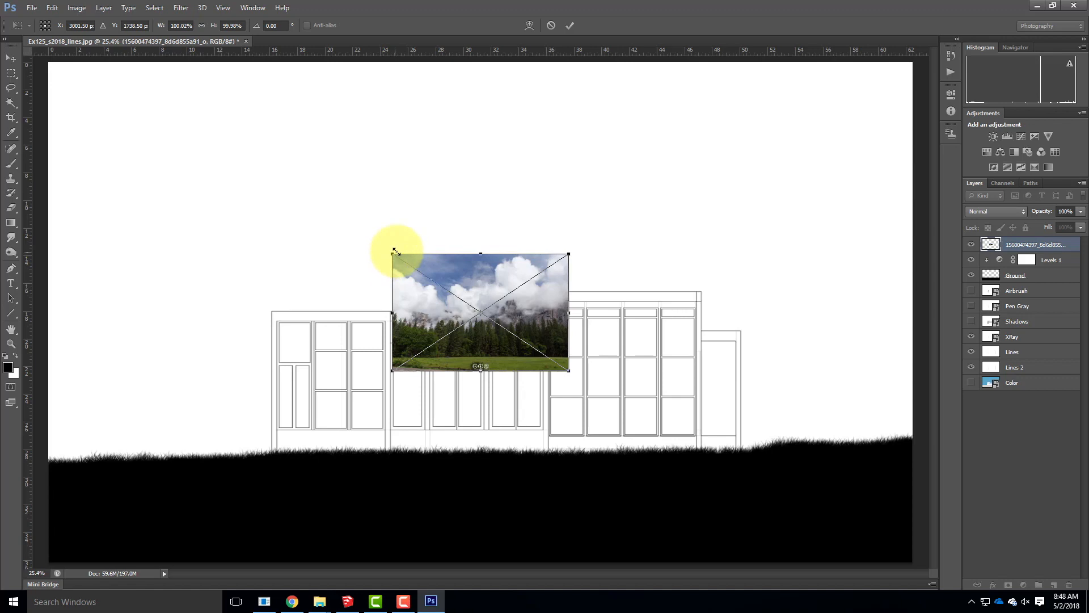
Scale the placed cloud photo to about 491% so it covers the whole canvas.
left_click_drag(389, 250, 28, 54)
left_click_drag(569, 372, 915, 605)
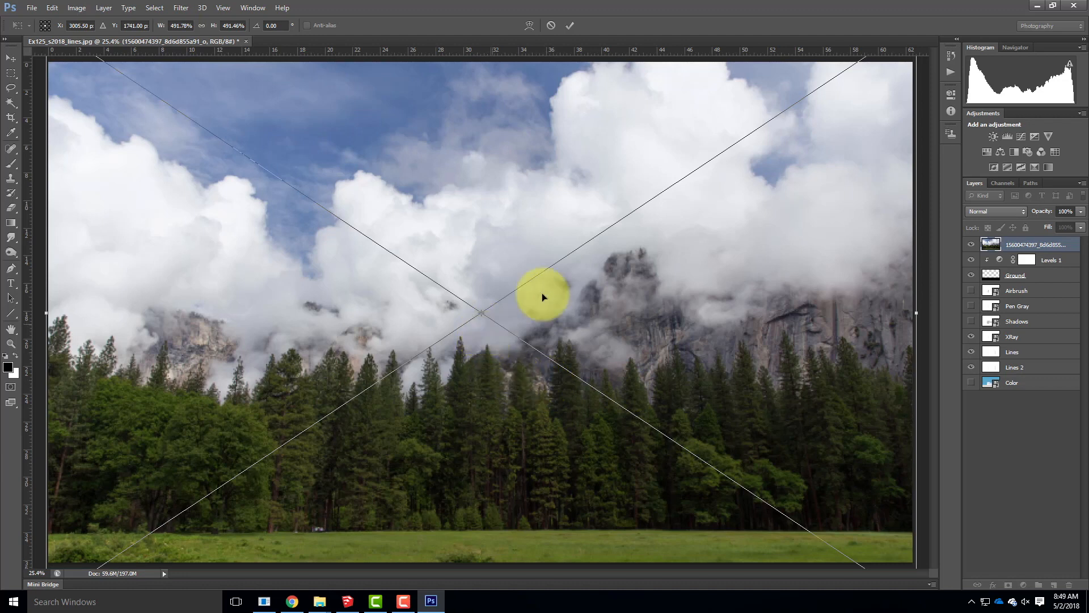
Lower the placed photo layer's opacity to 54%, keeping the Normal blend mode.
left_click(1014, 244)
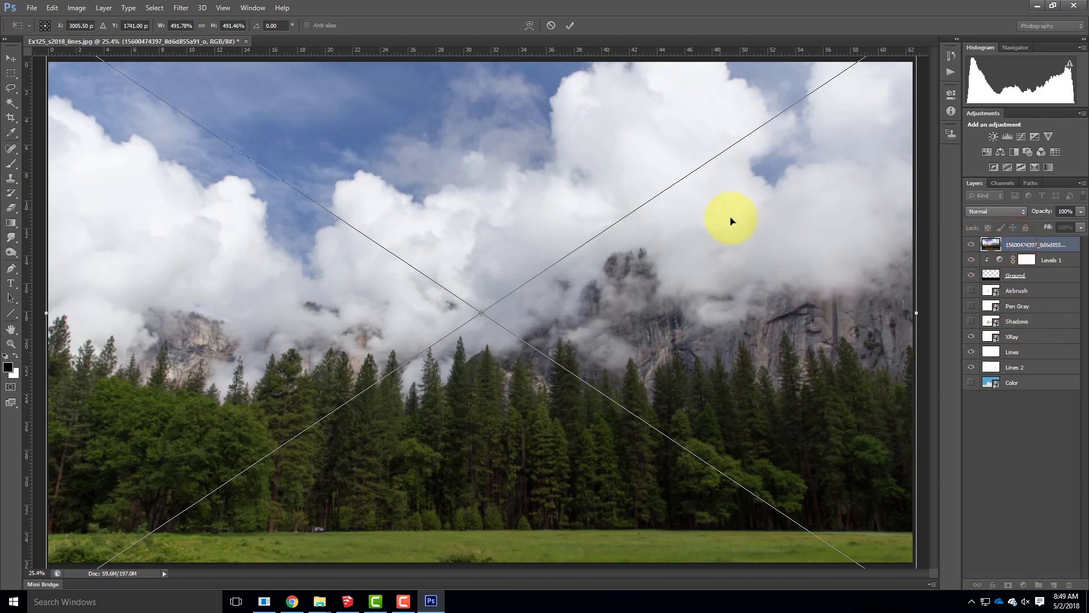
left_click(993, 211)
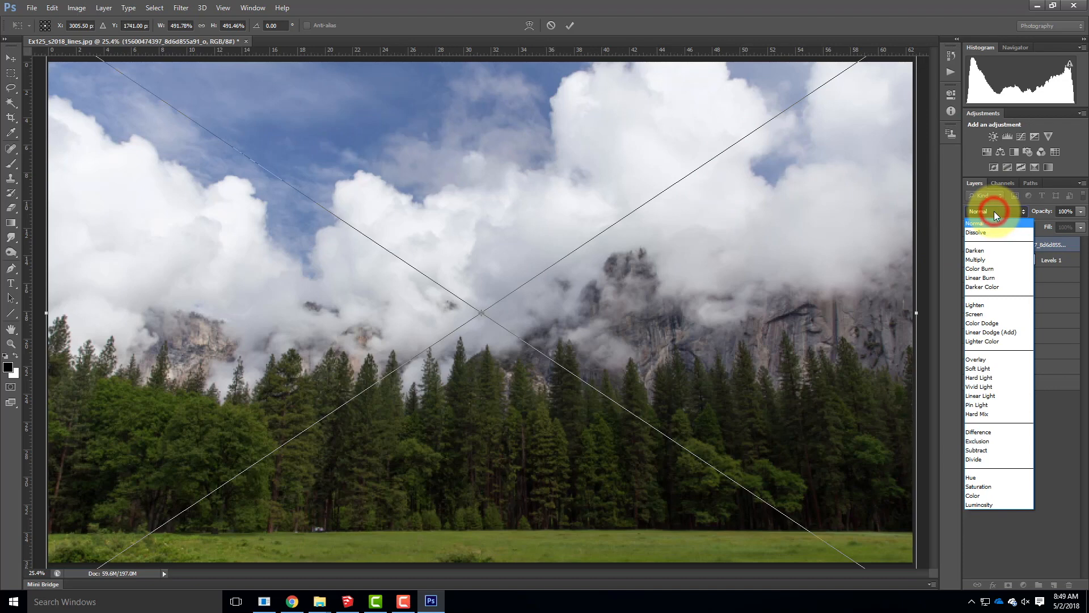
left_click(1042, 209)
left_click(1081, 212)
mouse_move(1061, 222)
left_mouse_down()
mouse_move(1048, 227)
mouse_move(1055, 219)
left_mouse_up()
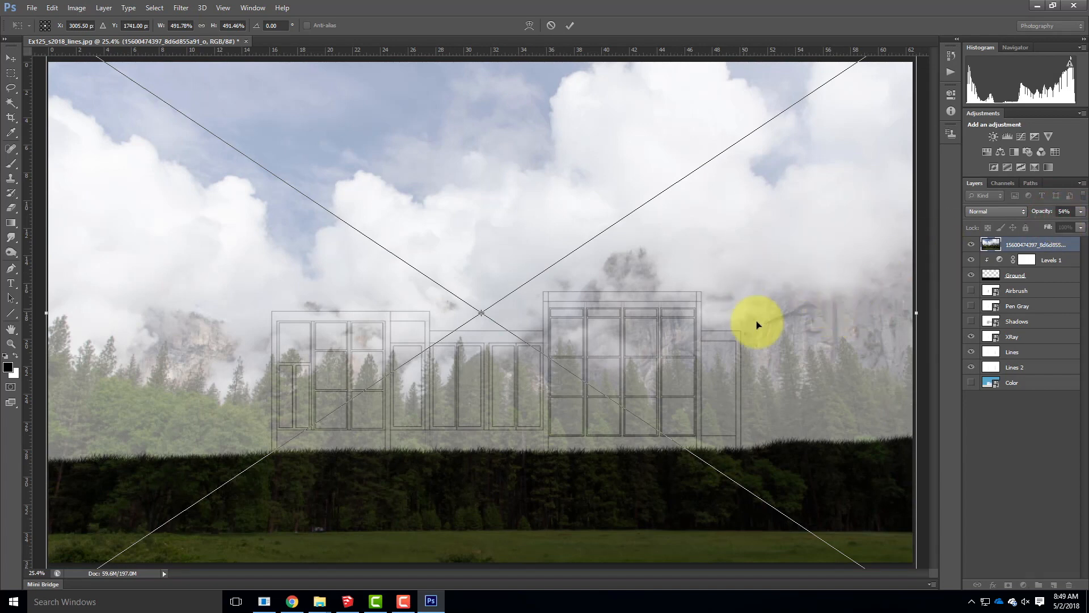
Move the placed photo up until its meadow strip sits just above the grassy ground edge, and commit the placement.
left_click_drag(811, 342, 809, 253)
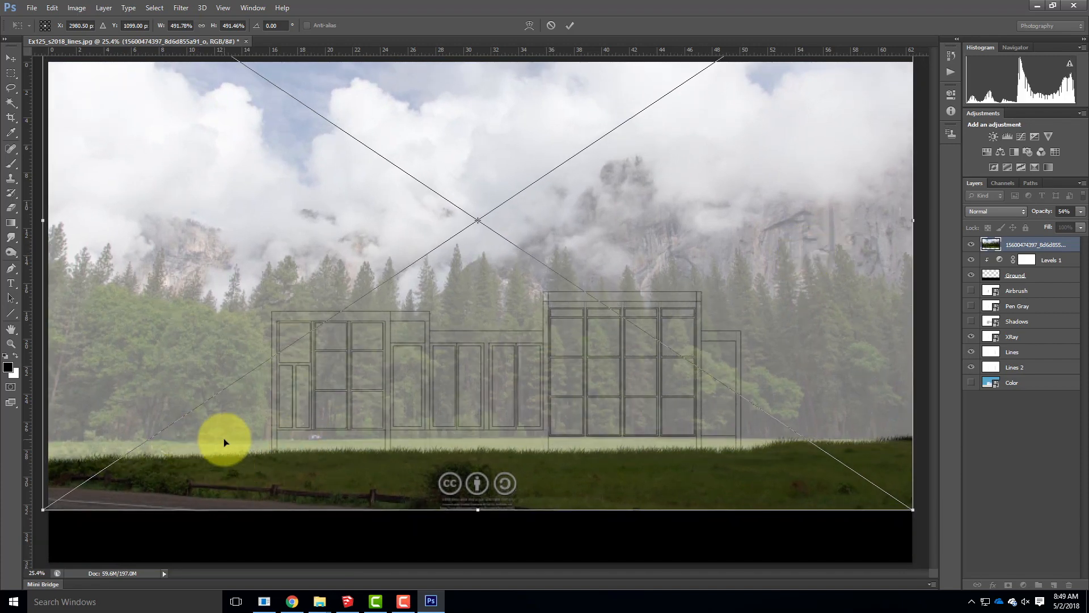
mouse_move(807, 292)
left_mouse_down()
mouse_move(804, 307)
mouse_move(803, 293)
left_mouse_up()
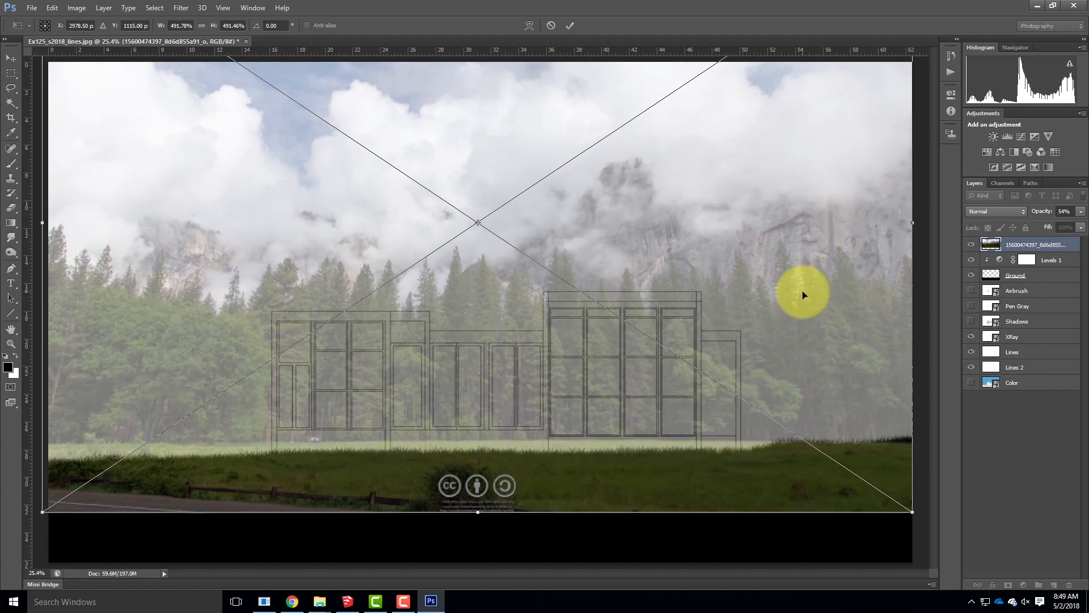
left_click(568, 25)
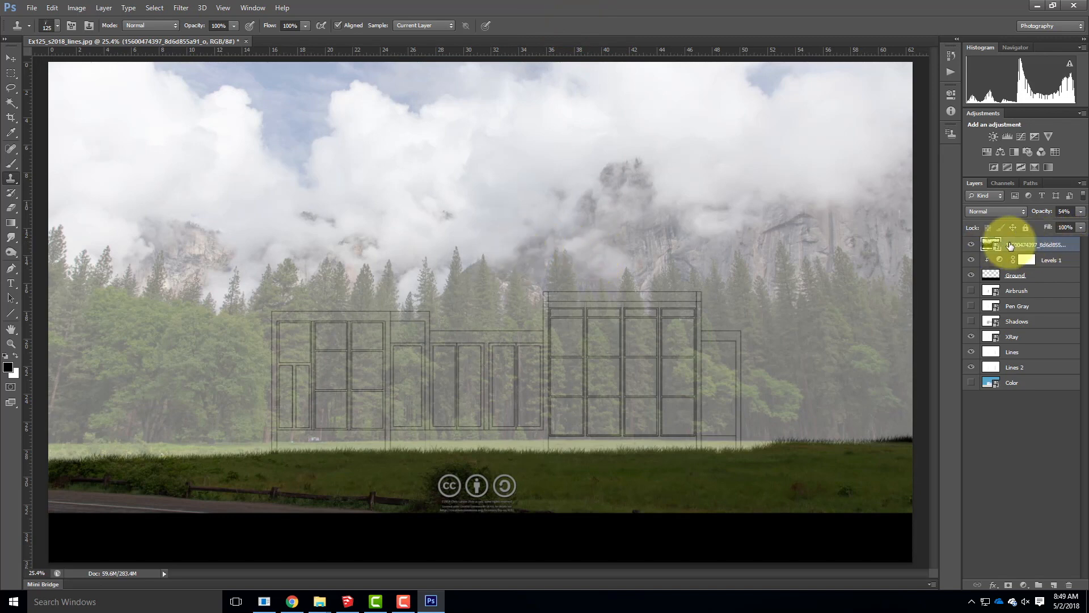
Restore the photo layer's opacity to 100% and reorder it between the Lines and Lines 2 layers.
left_click(1081, 213)
left_click_drag(1056, 222, 1085, 226)
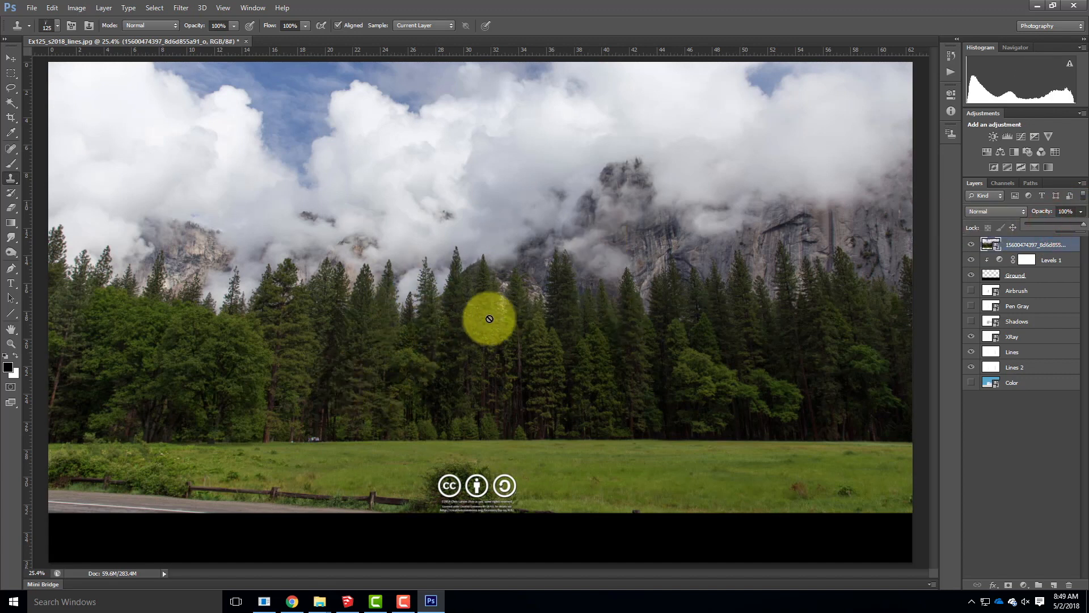
left_click_drag(1048, 250, 1045, 359)
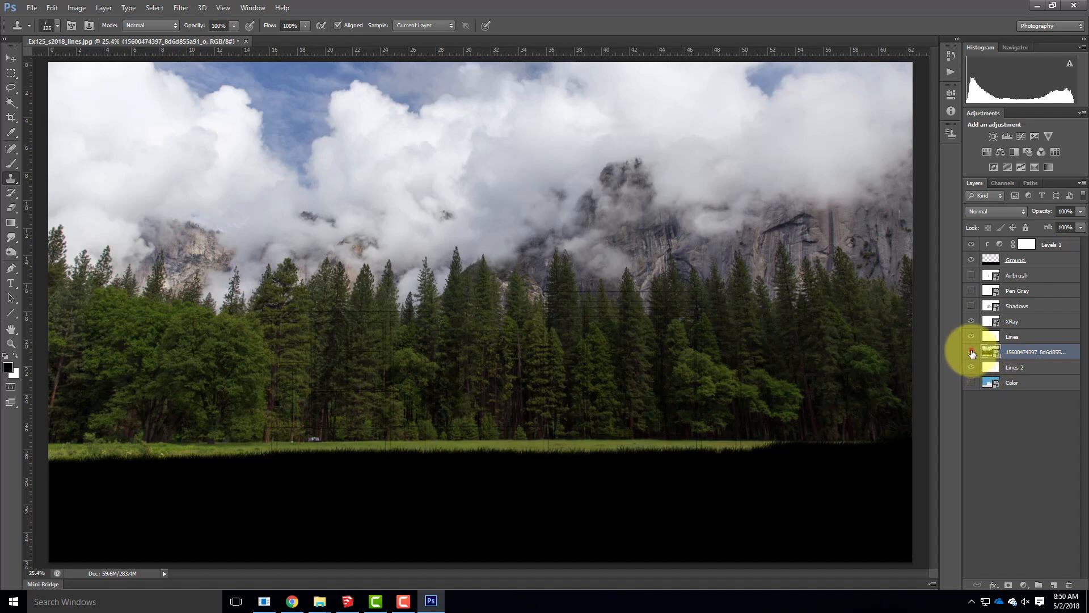
Hide the photo layer and select the area around the building and its open end bay on the Lines layer with the Magic Wand.
left_click(971, 353)
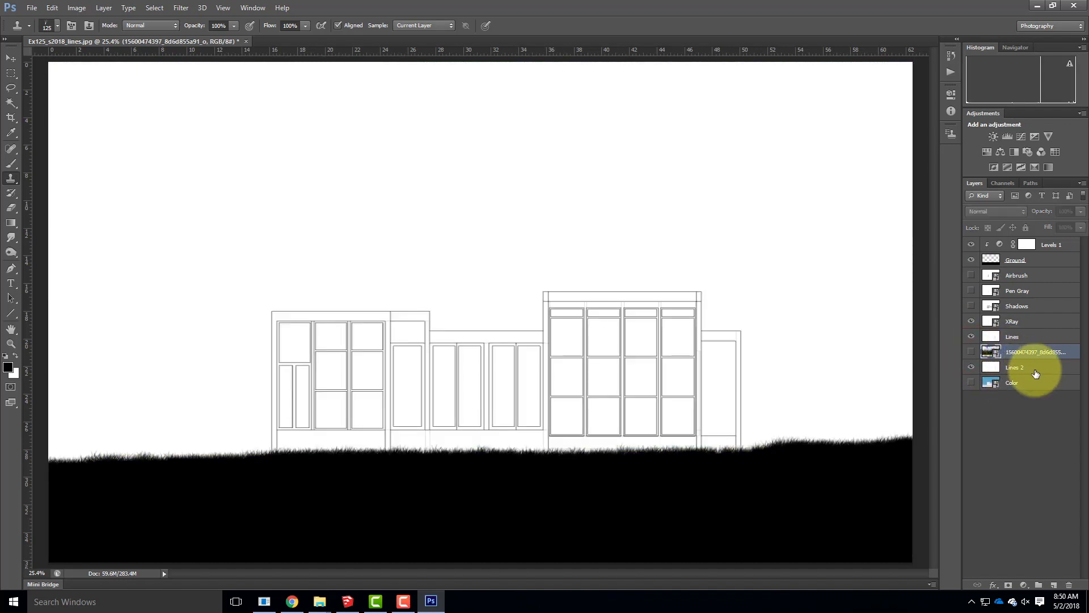
left_click(1031, 335)
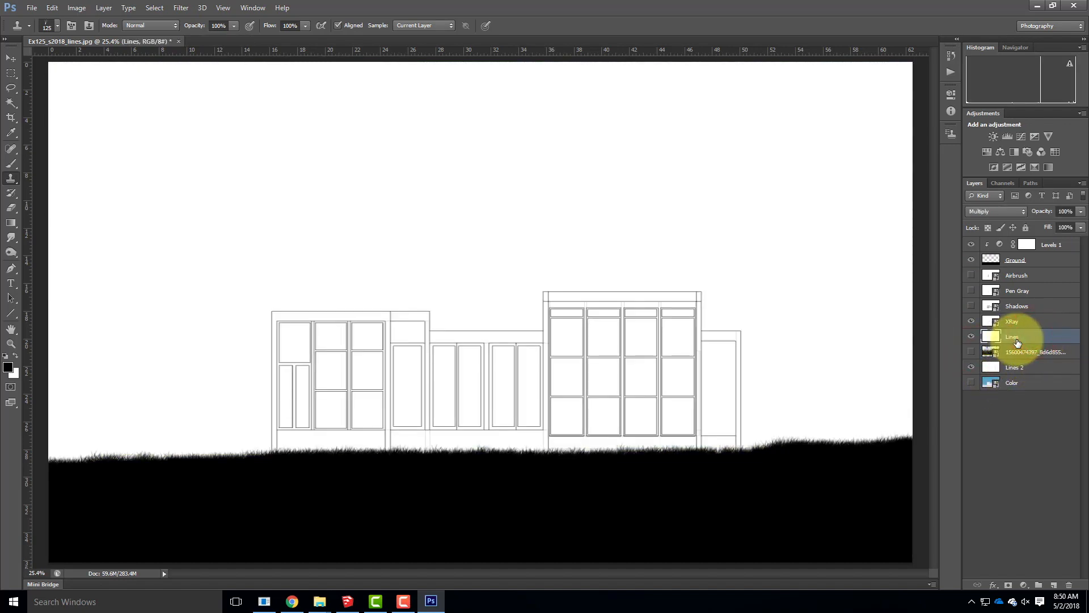
left_click(10, 106)
left_click(252, 246)
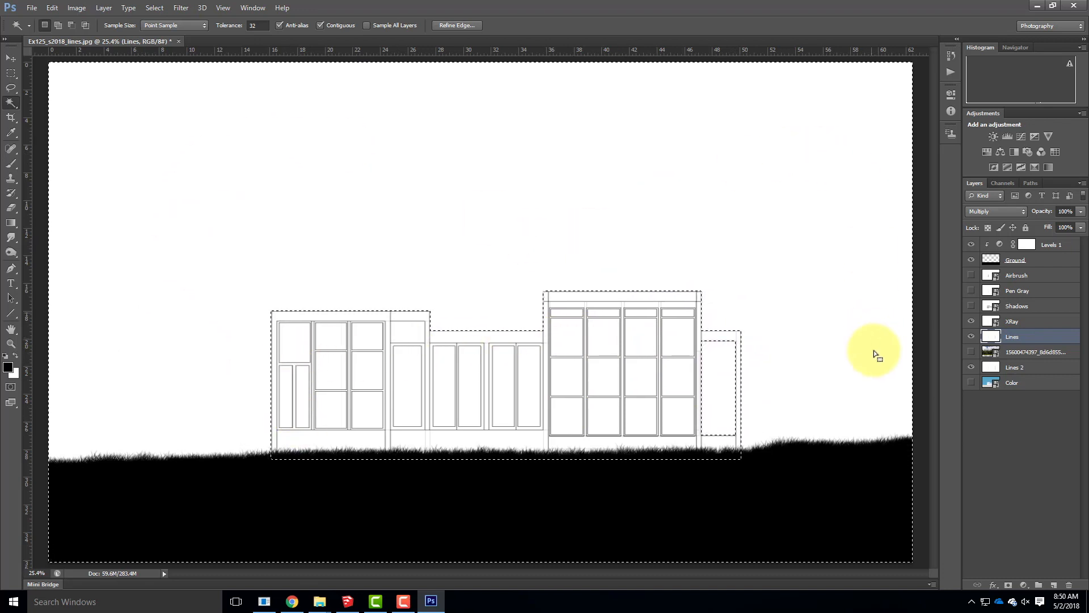
Show the photo layer again and add a layer mask to it from the selection.
left_click(1032, 355)
left_click(971, 352)
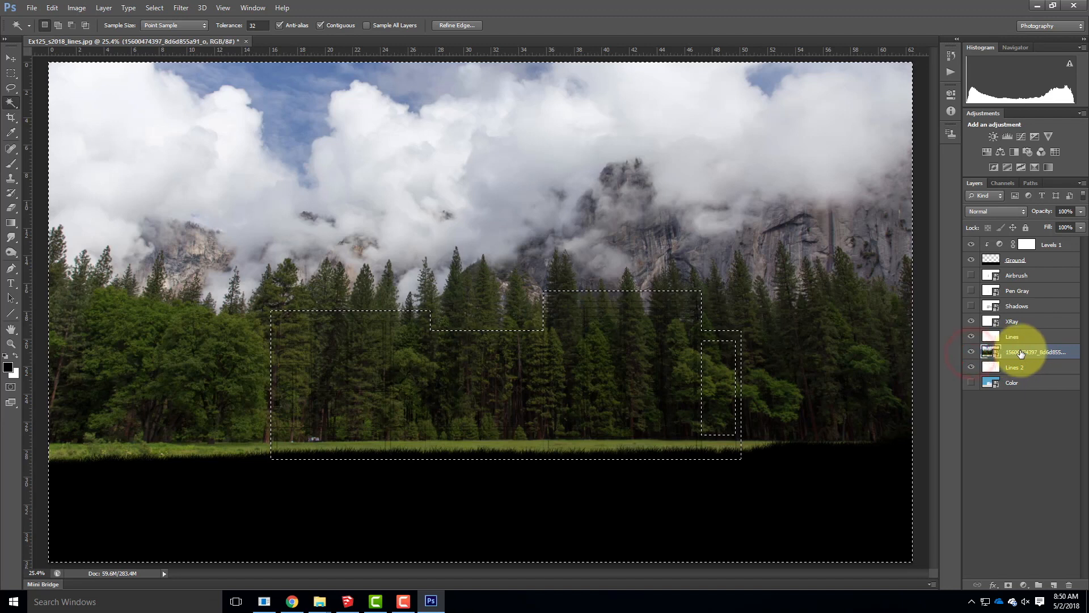
left_click(1010, 585)
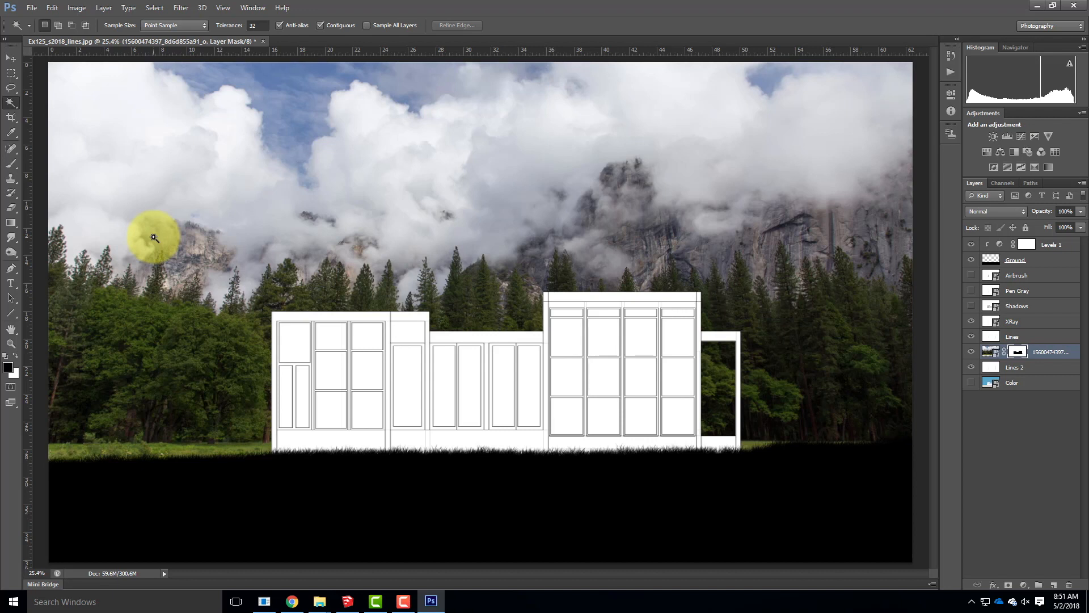
left_click(991, 357)
key("ctrl+minus")
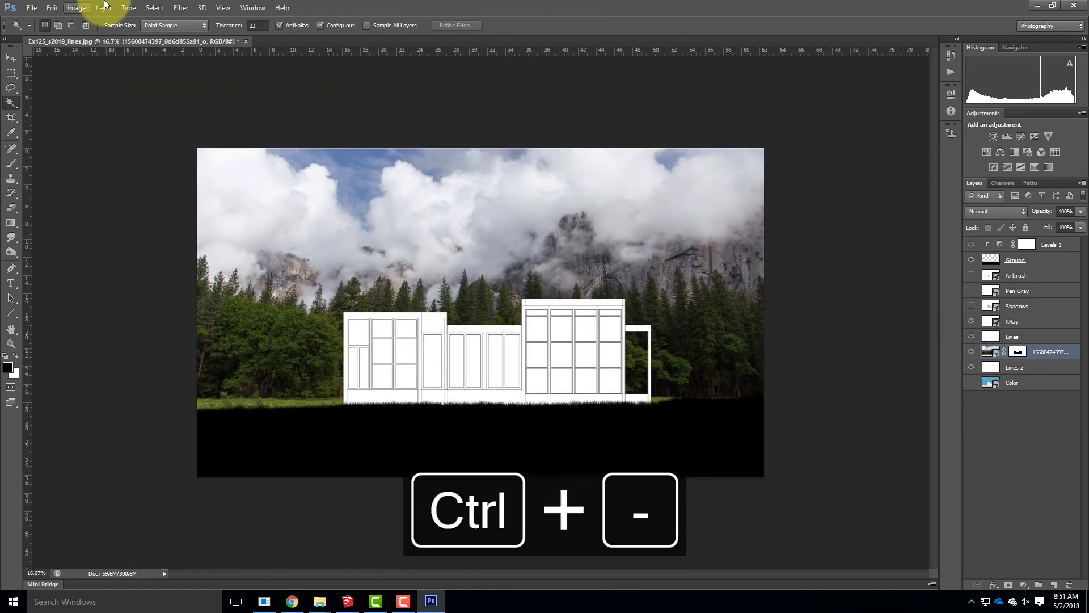
left_click(52, 9)
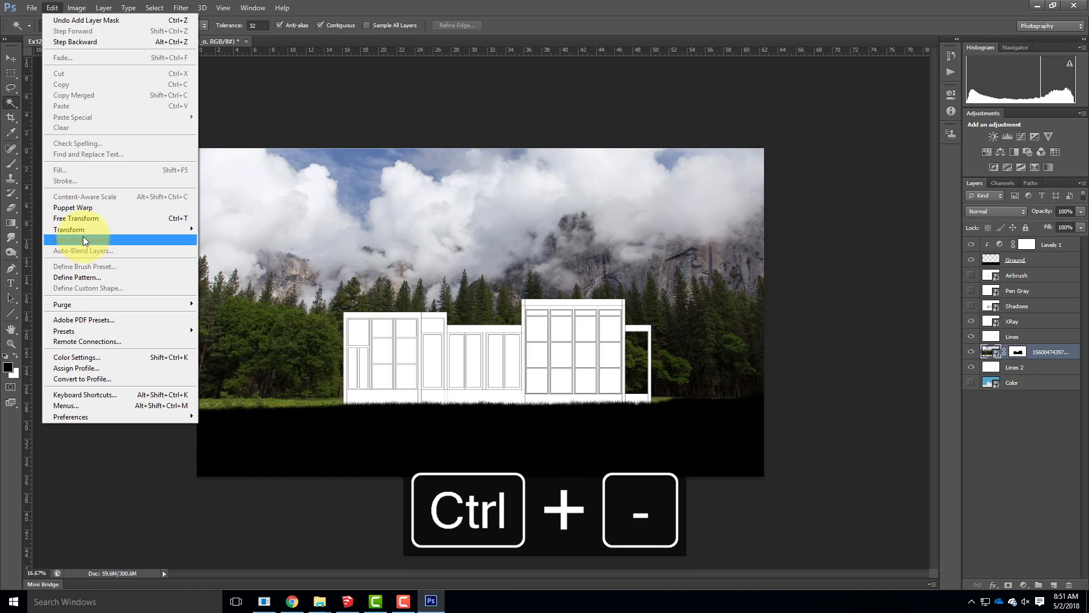
mouse_move(84, 230)
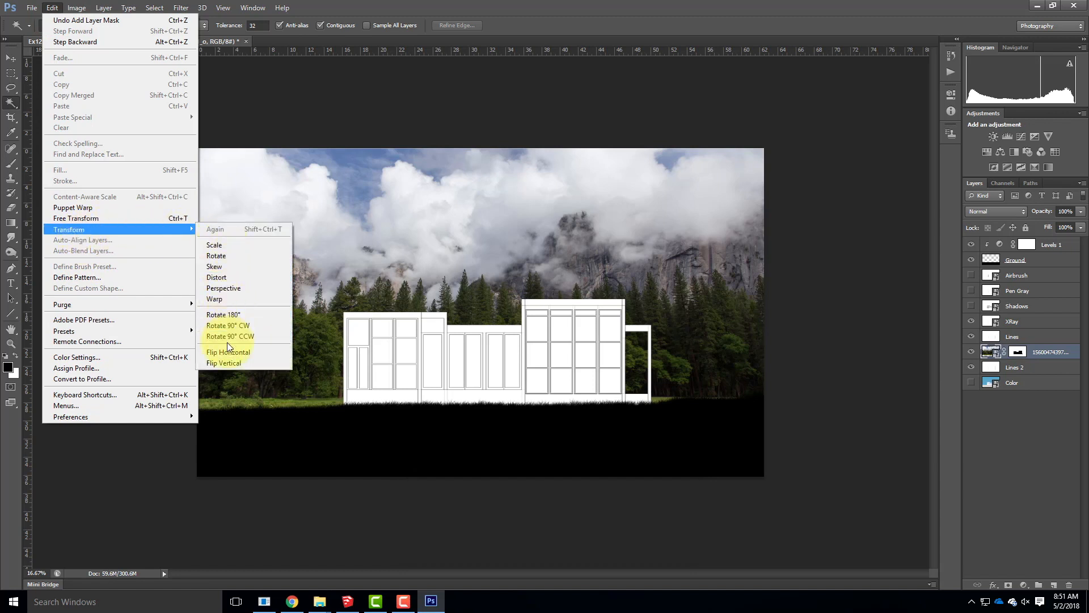
left_click(222, 265)
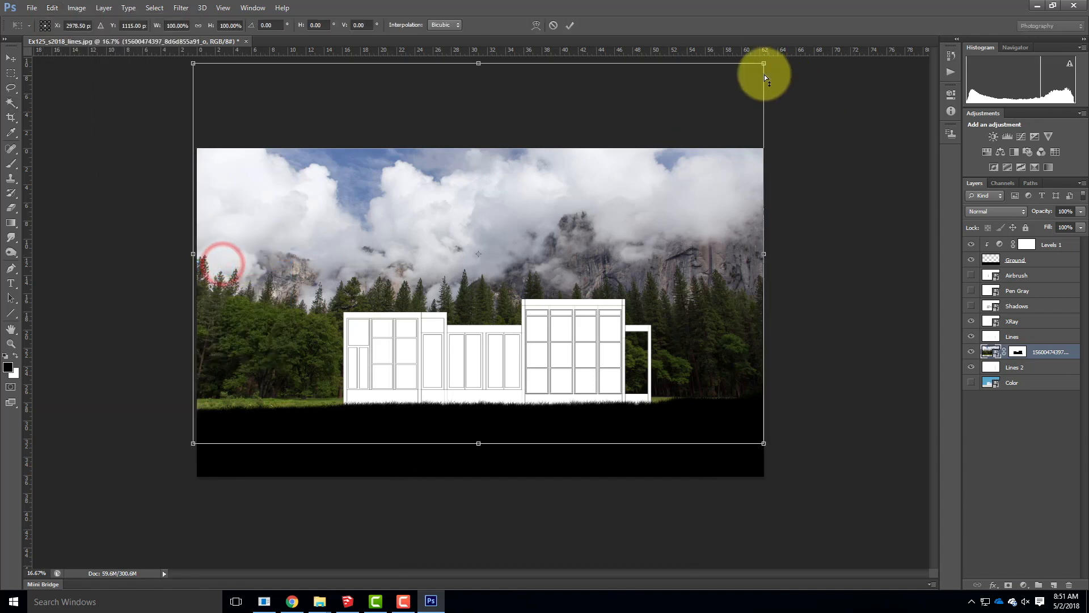
left_click_drag(764, 63, 809, 64)
left_click_drag(192, 63, 111, 49)
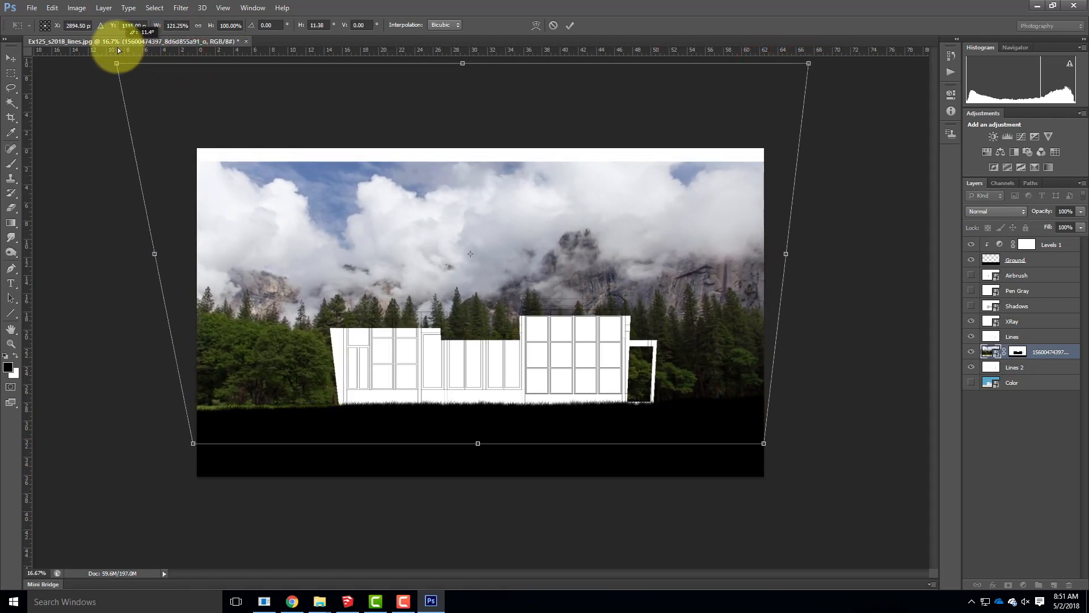
left_click(1016, 357)
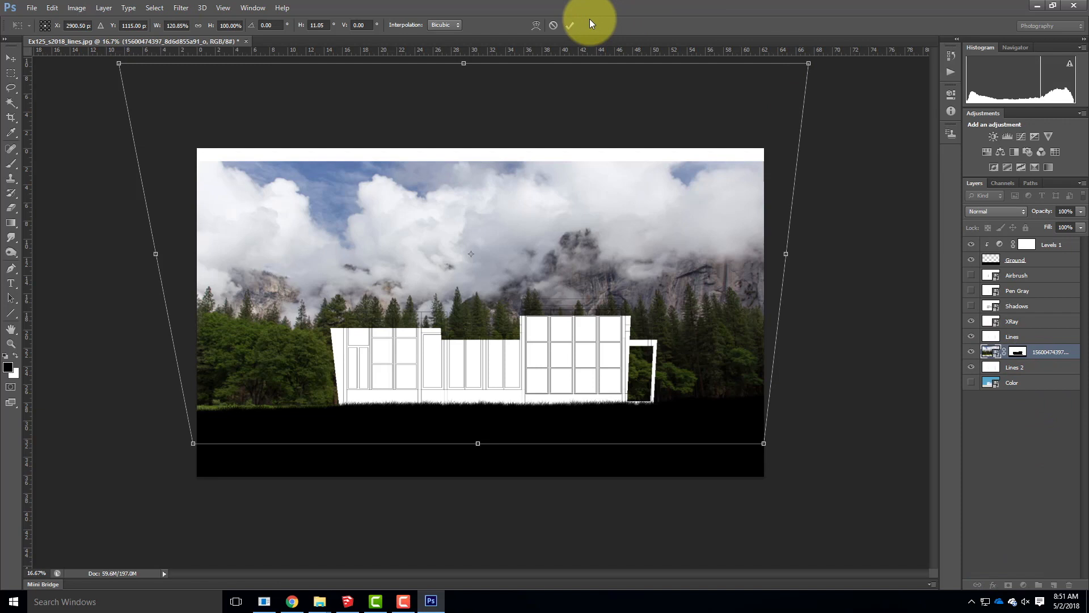
left_click(552, 26)
Delete the photo layer's mask, then skew the photo's upper corners outward to about 639% width.
right_click(1017, 352)
left_click(1002, 376)
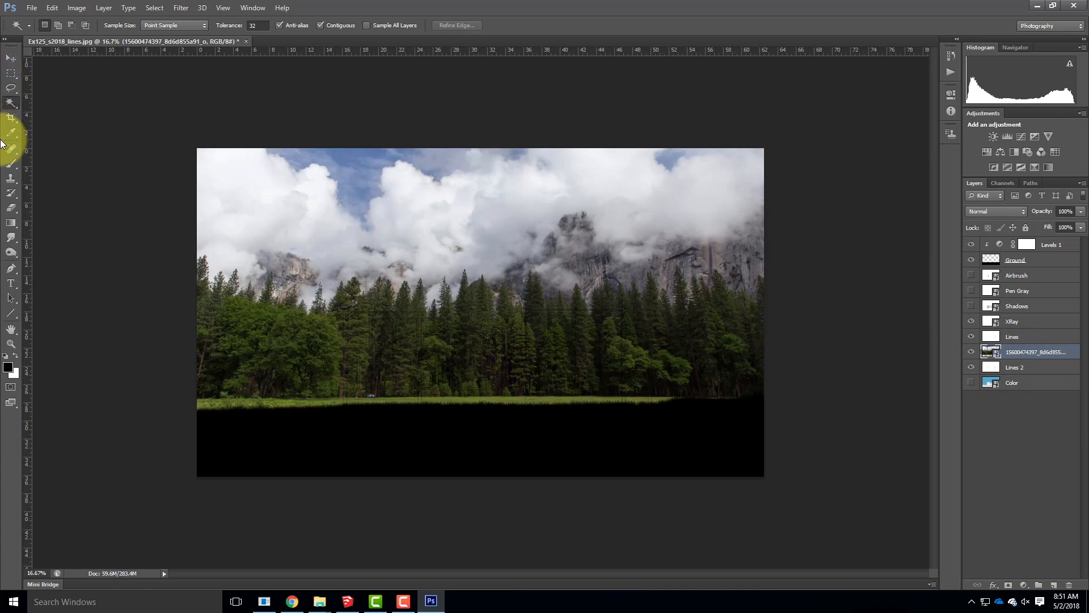
left_click(52, 8)
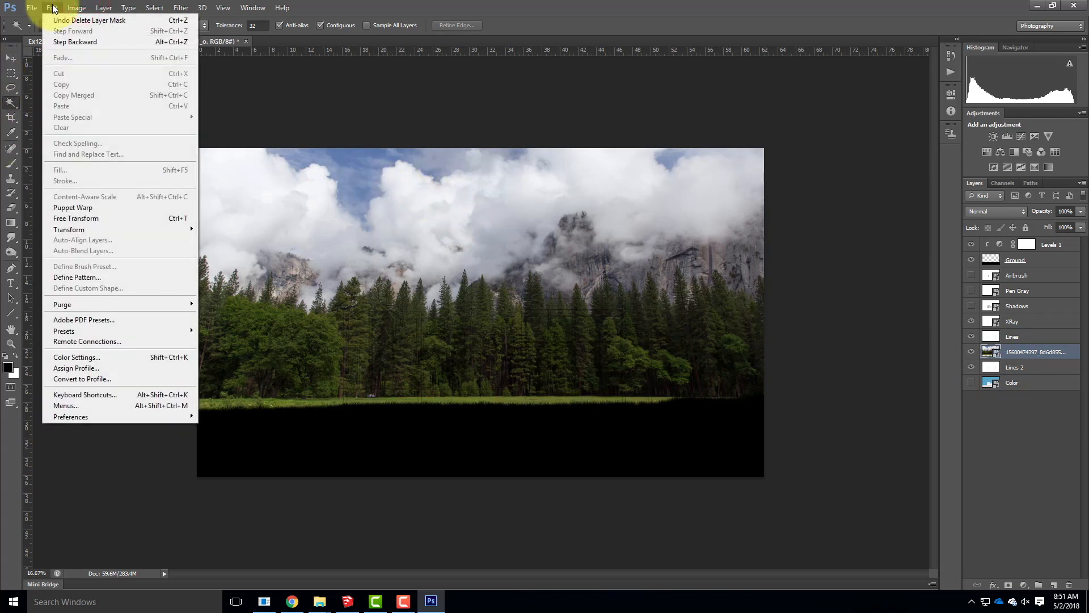
mouse_move(75, 229)
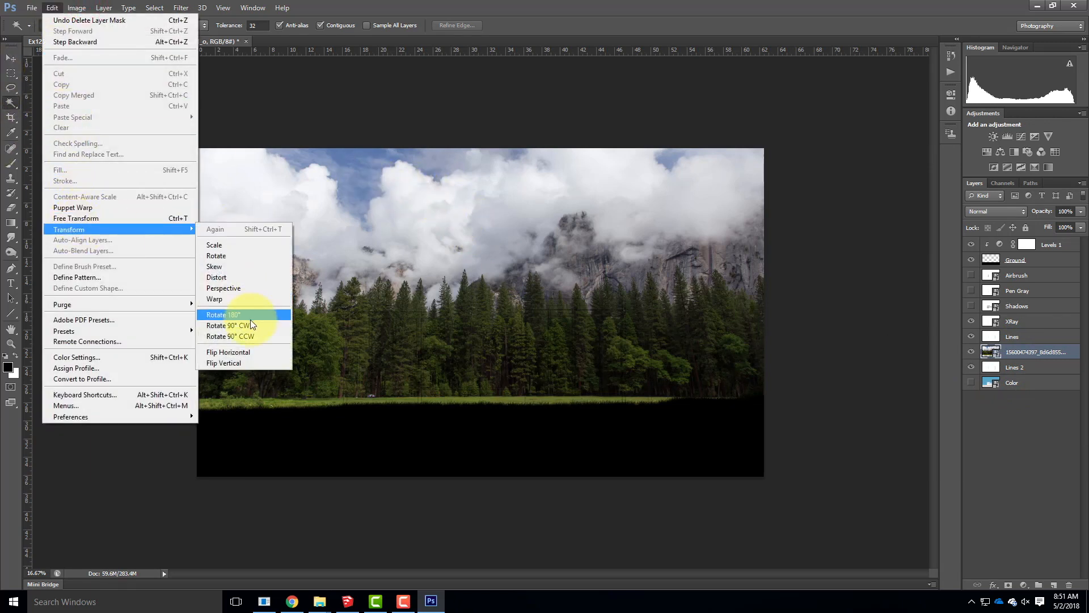
left_click(247, 266)
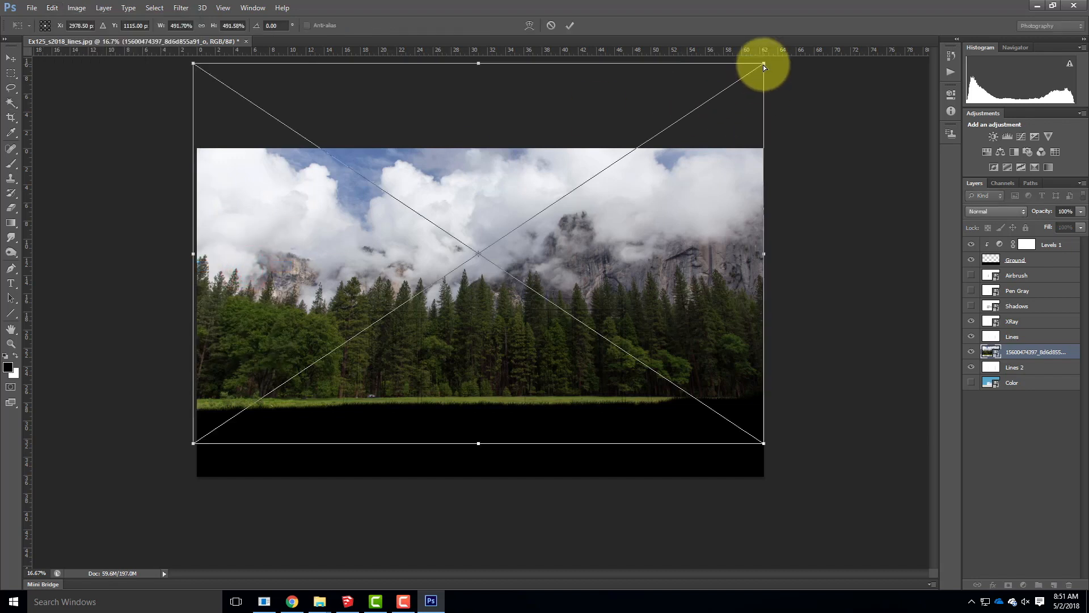
left_click_drag(765, 66, 817, 67)
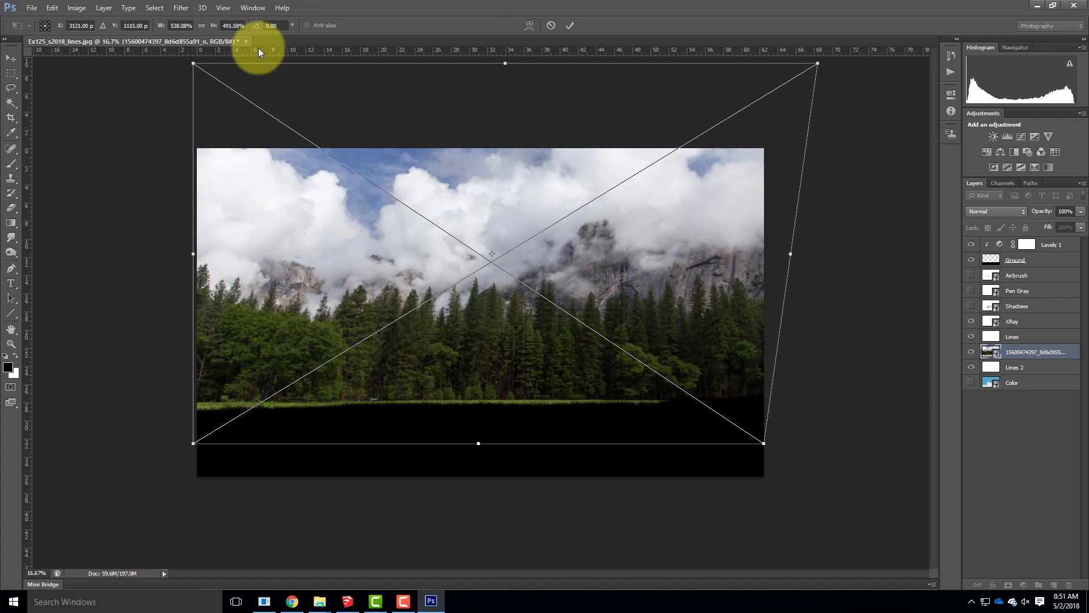
left_click_drag(193, 63, 100, 61)
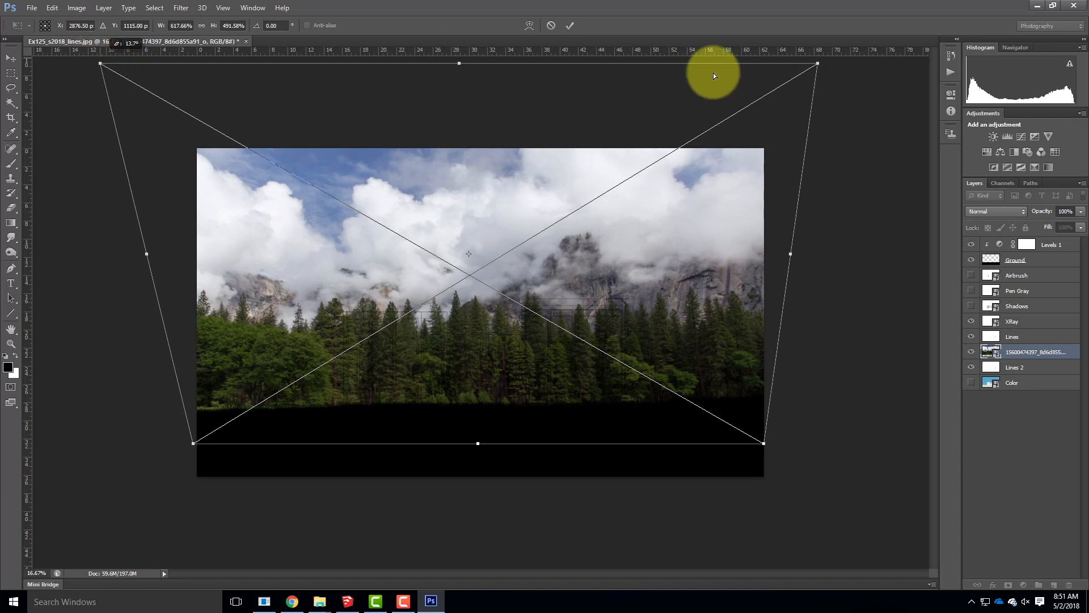
left_click_drag(818, 64, 839, 64)
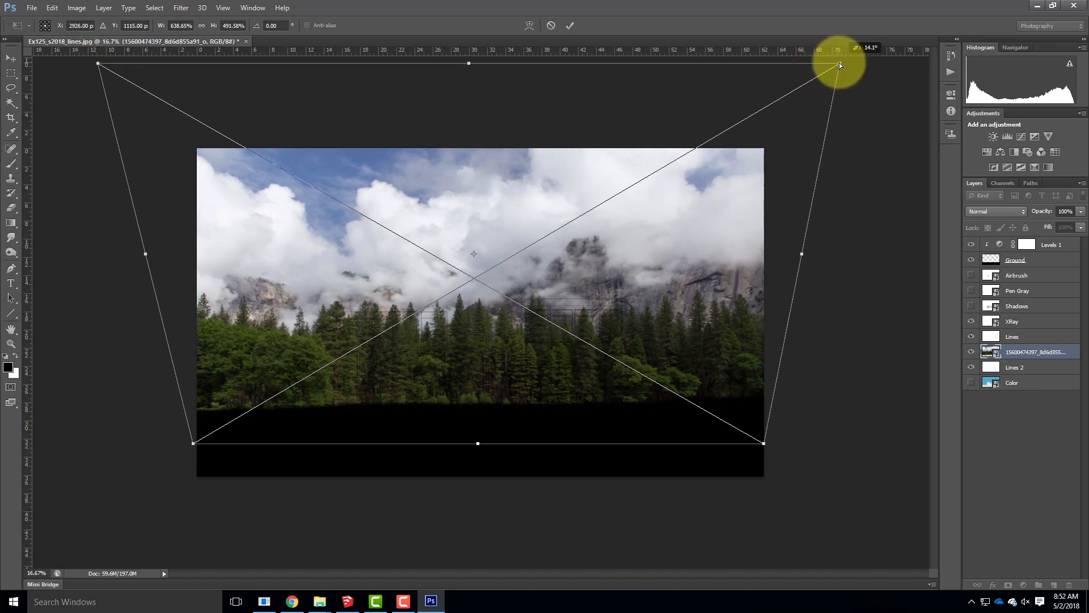
left_click(570, 25)
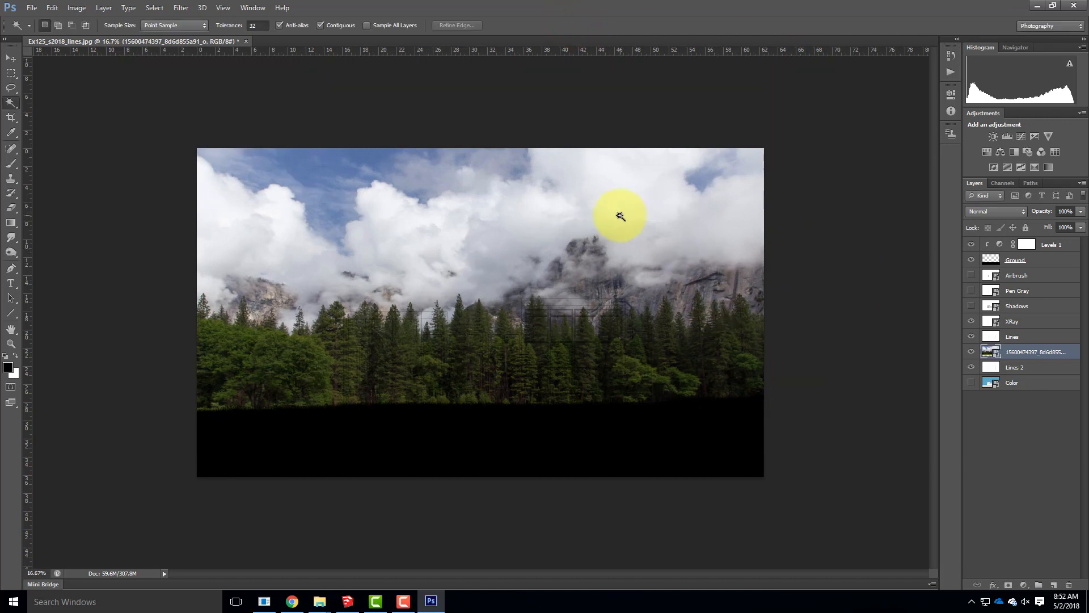
Move the skewed photo up slightly and nudge it so a thin strip of meadow shows above the ground edge.
left_click(16, 56)
left_click_drag(451, 244, 450, 223)
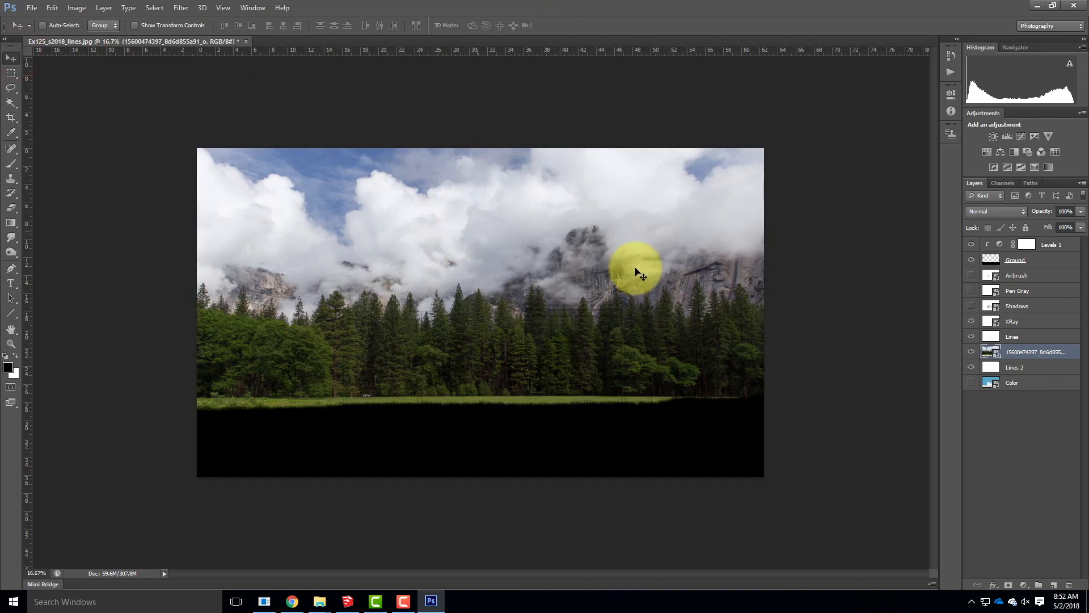
key("Down")
key("Down")
key("Down")
key("Down")
key("Down")
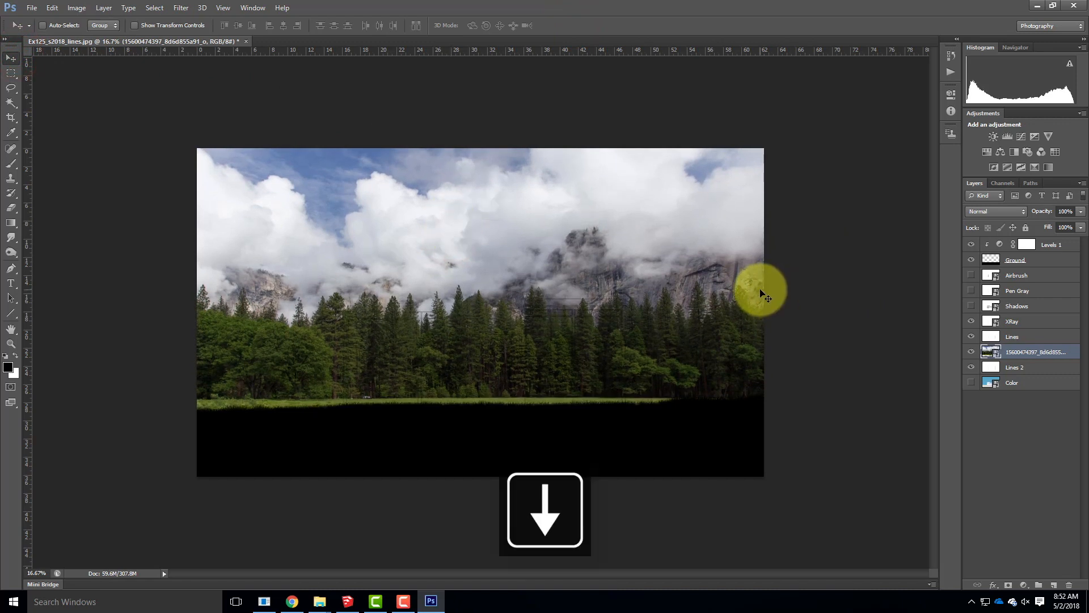
key("Up")
key("Down")
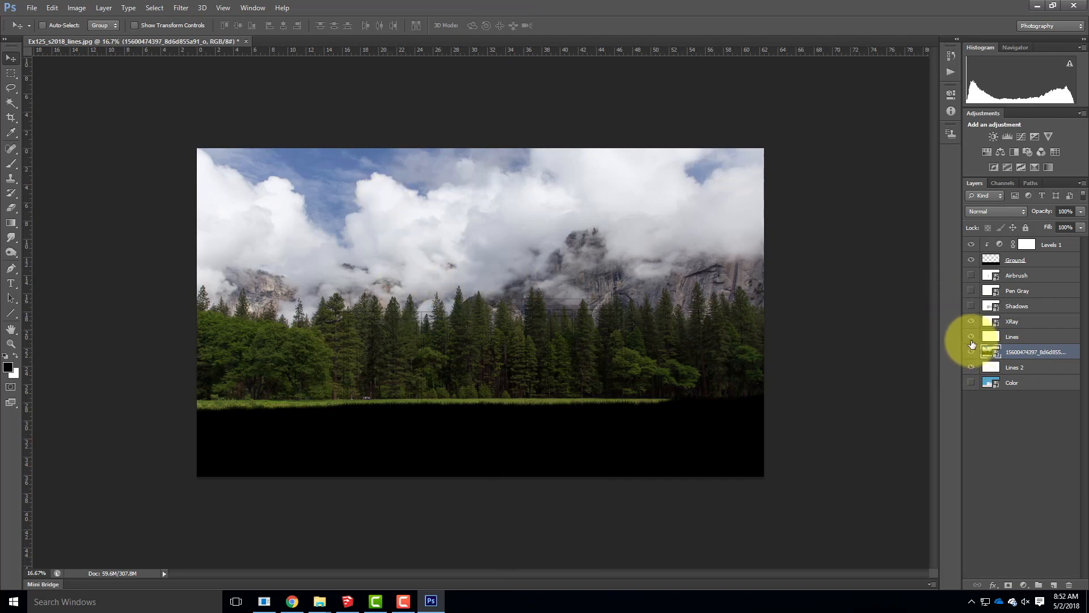
Hide the photo layer and select the area around the building plus the open end bay on Lines 2 with the Magic Wand.
left_click(972, 352)
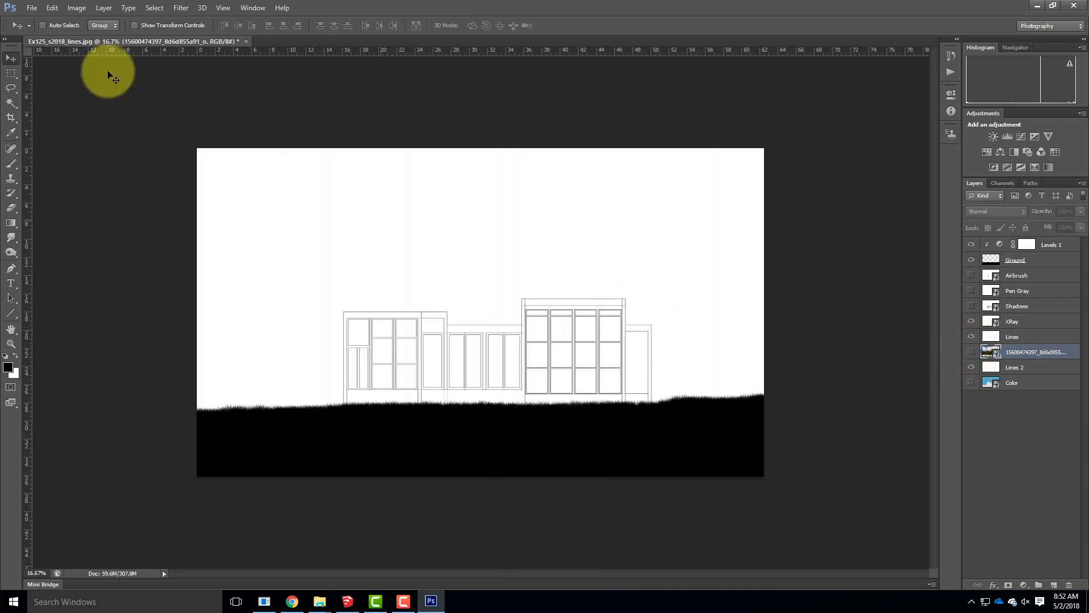
left_click(10, 102)
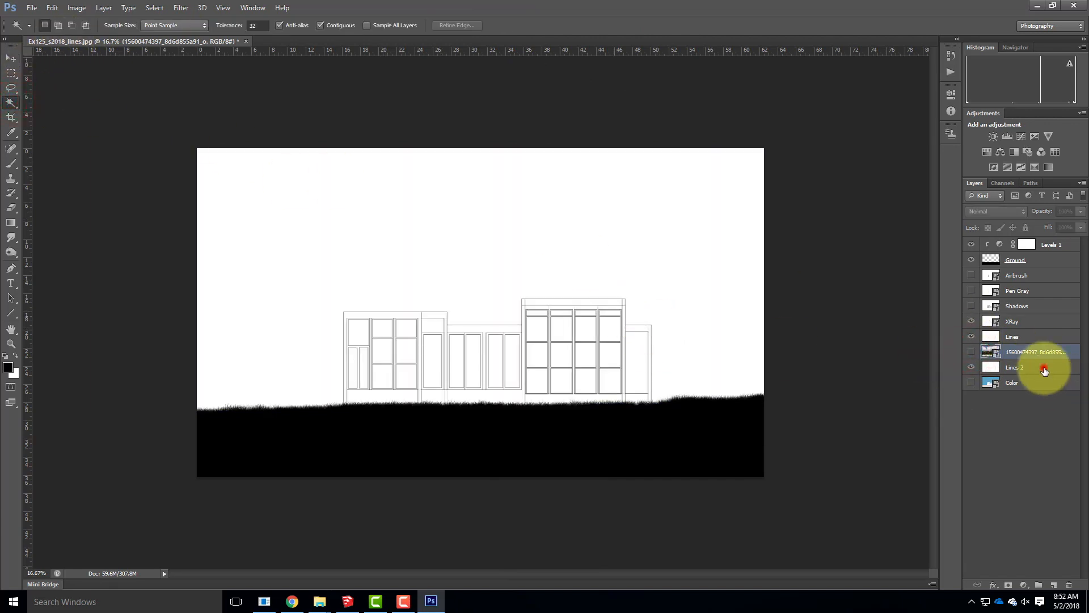
left_click(1040, 368)
left_click(634, 267)
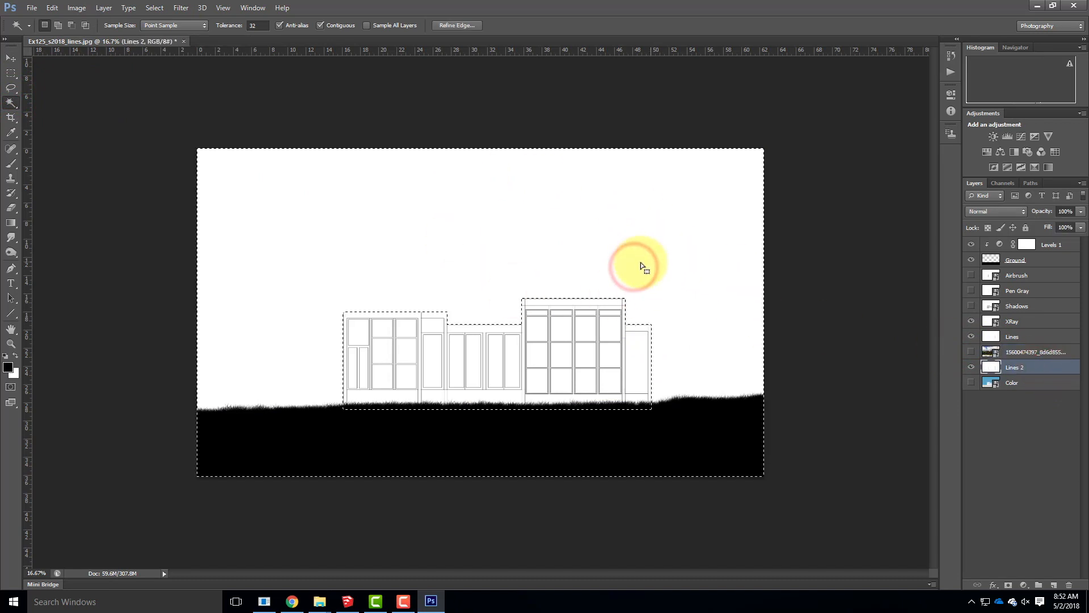
left_click(635, 350, "shift")
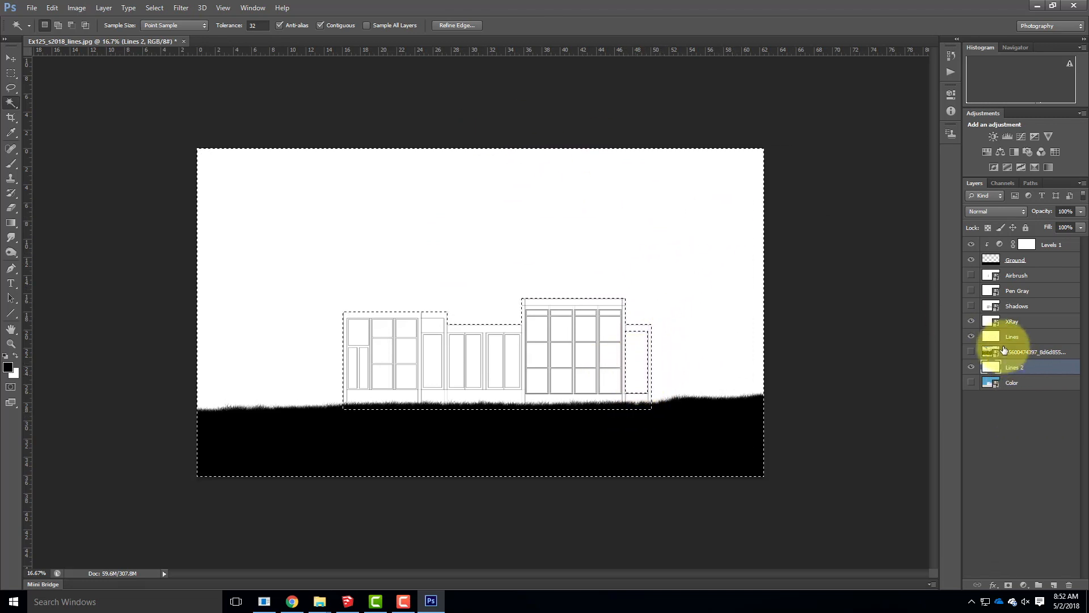
Undo the layer mask added to Lines 2, show the photo layer and mask it with the selection instead.
left_click(1010, 586)
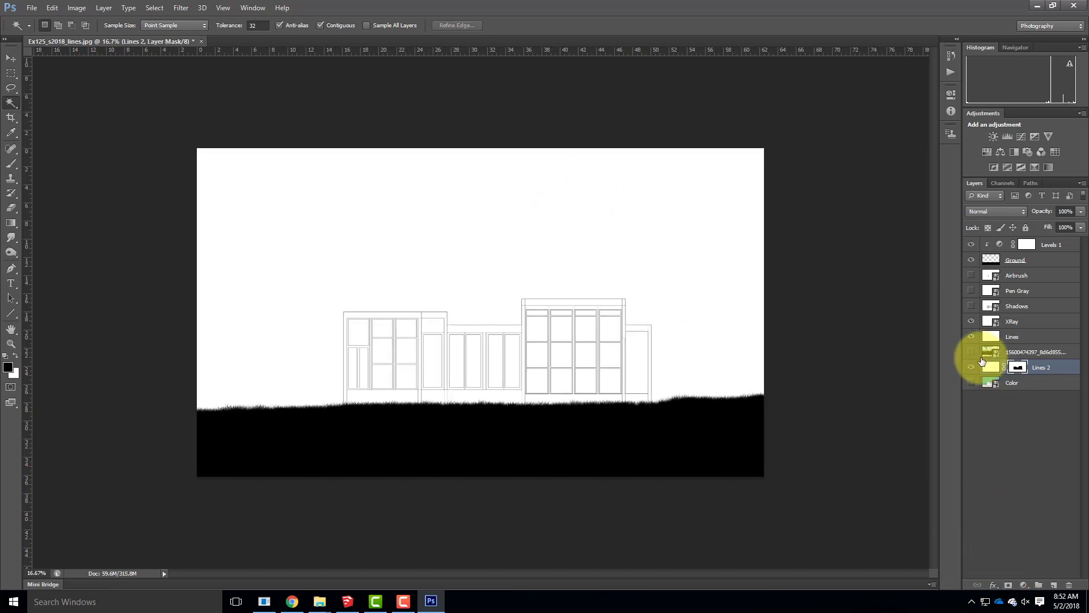
key("ctrl+z")
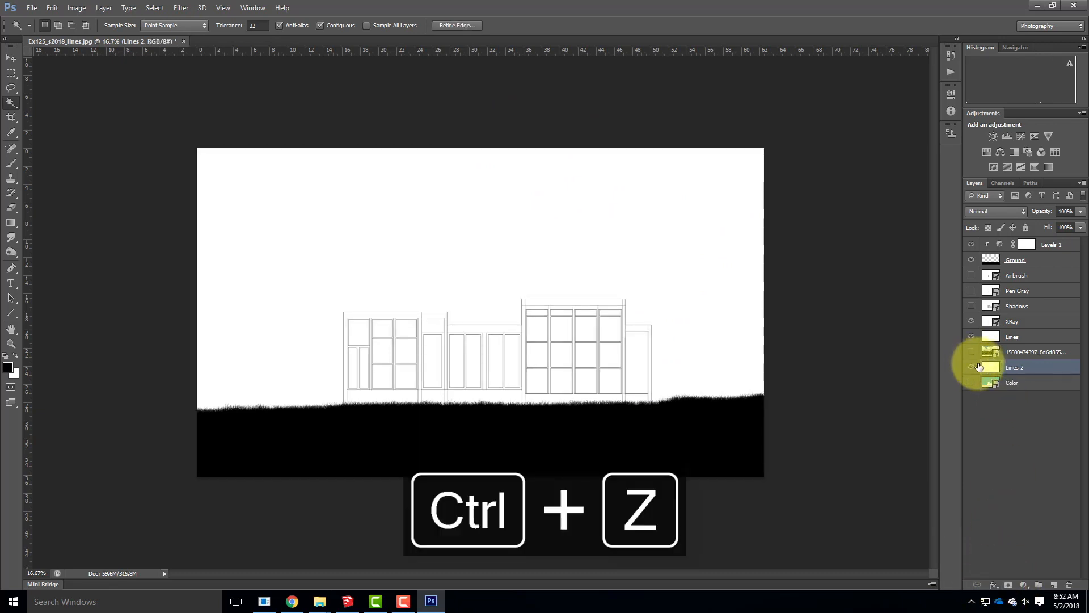
left_click(971, 352)
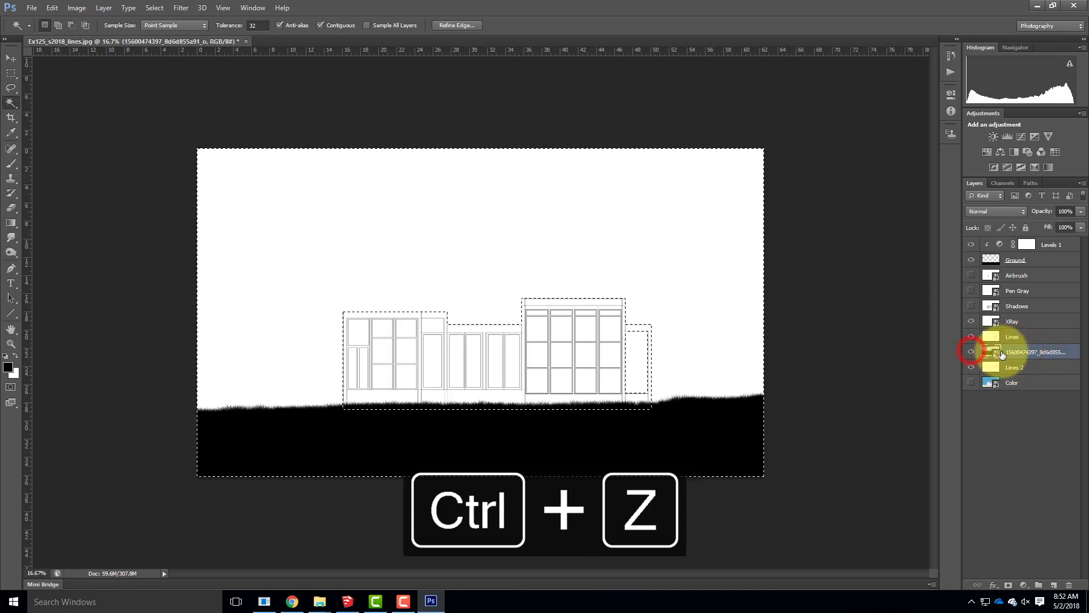
left_click(1006, 586)
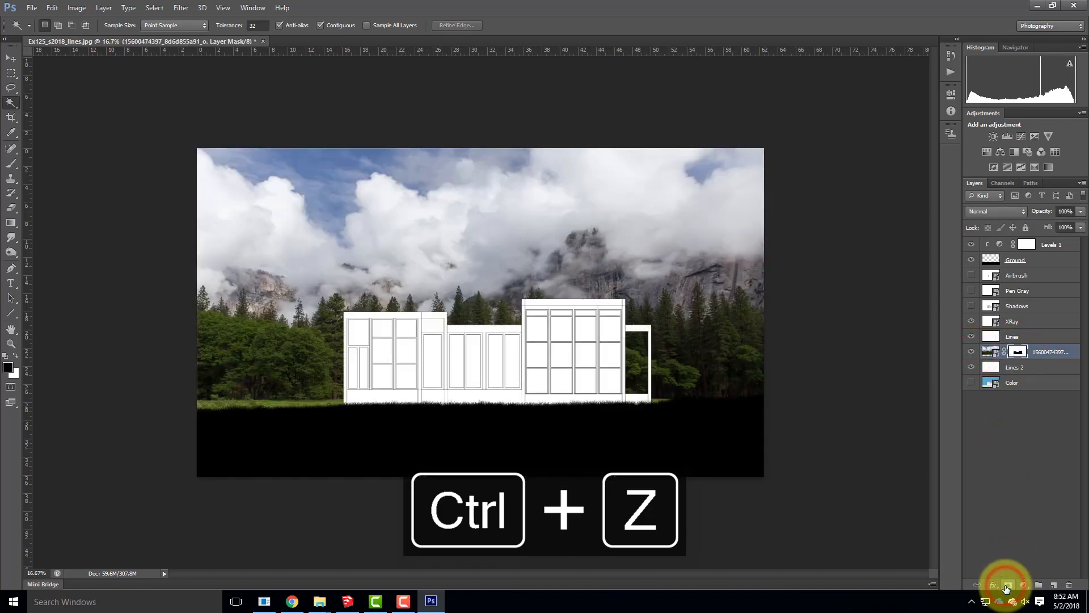
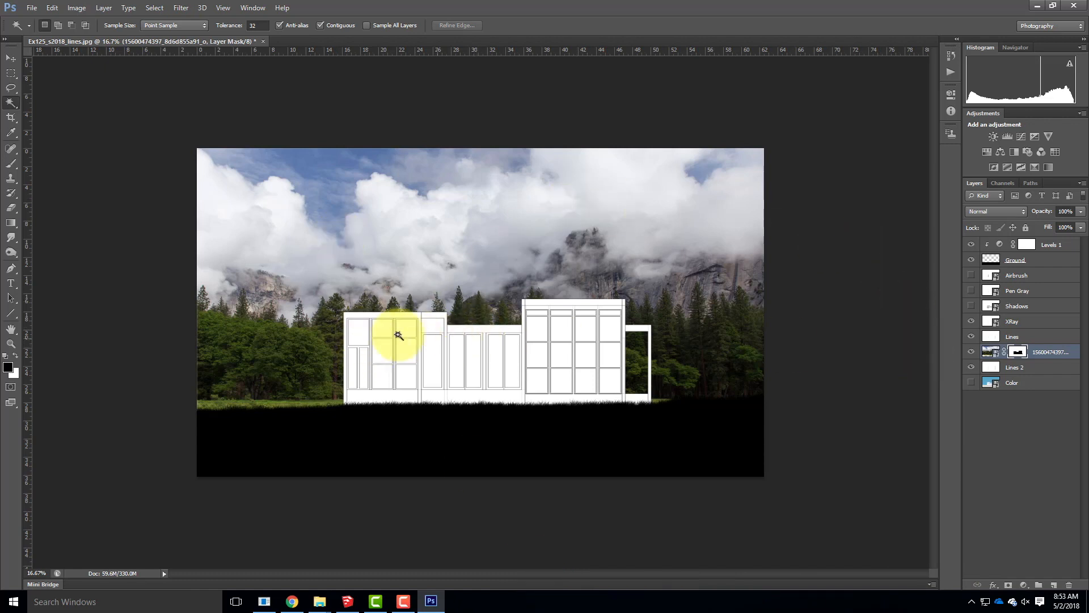
left_click(1054, 370)
left_click(359, 330)
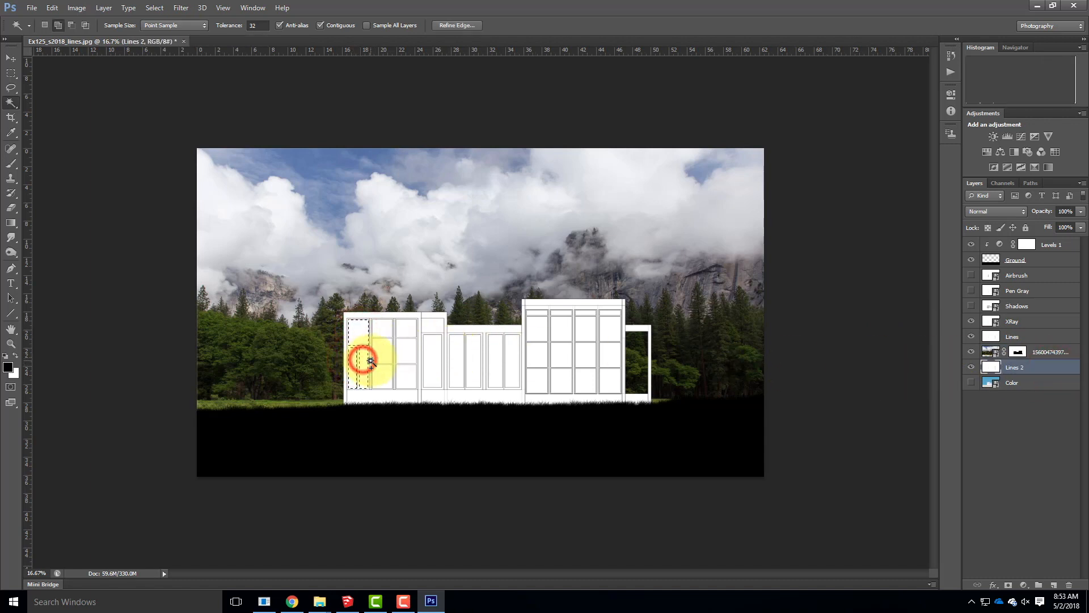
left_click(382, 348, "shift")
left_click(382, 328, "shift")
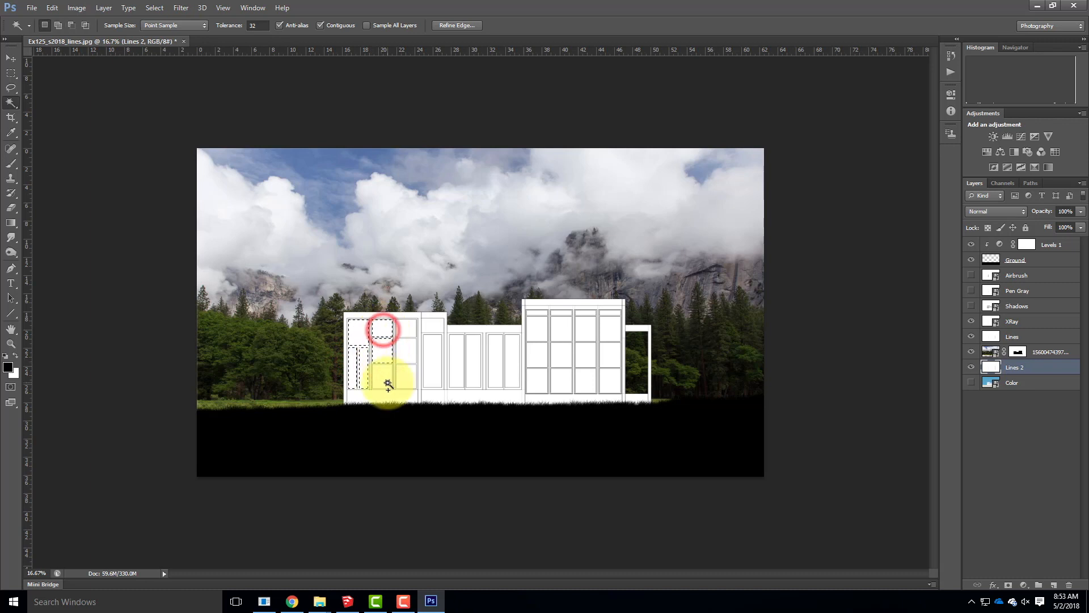
key("ctrl+d")
Hide the XRay, Lines, photo and Lines 2 layers, show Color, and select the light-blue window glass with Color Range.
left_click(10, 72)
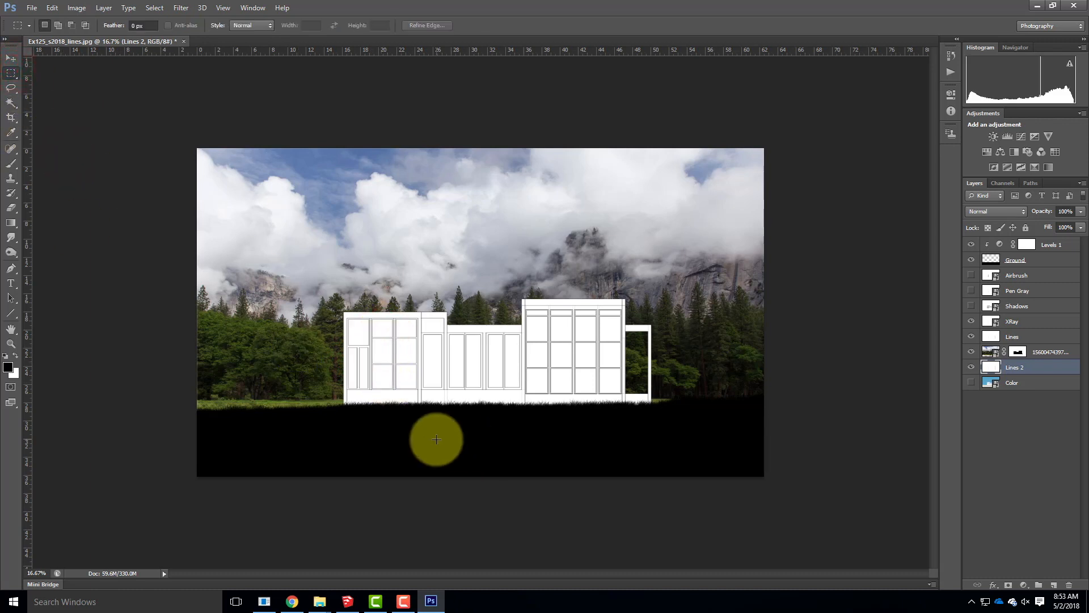
left_click_drag(974, 329, 967, 388)
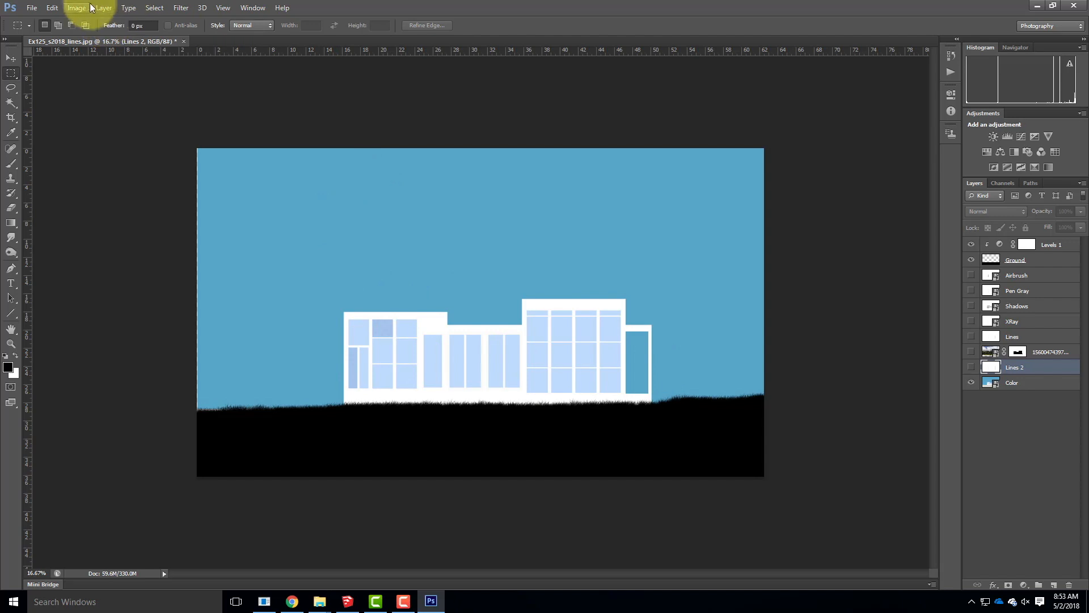
left_click(154, 8)
mouse_move(181, 8)
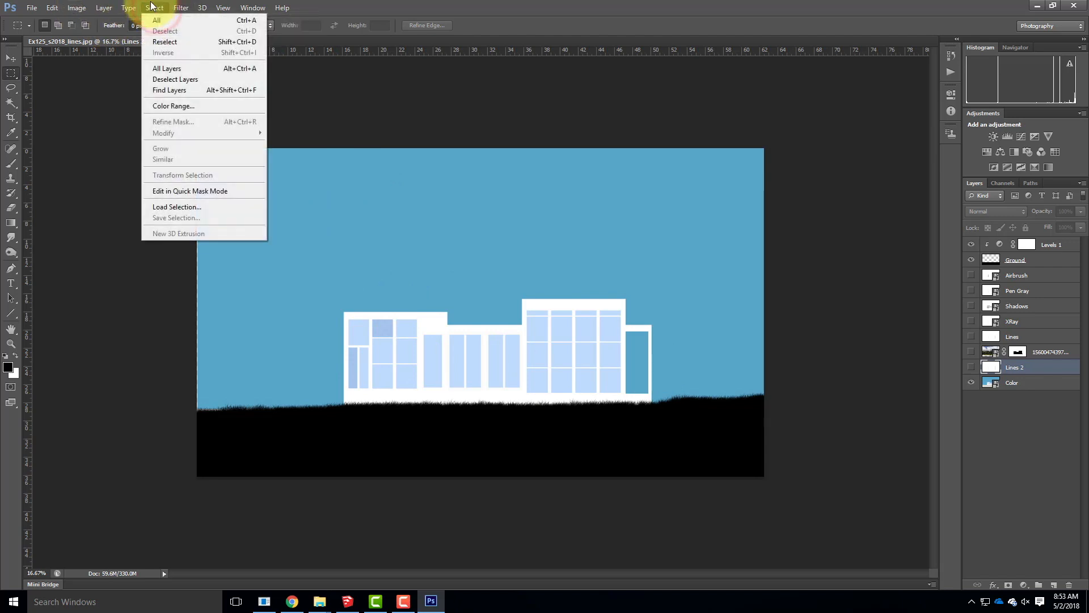
left_click(181, 110)
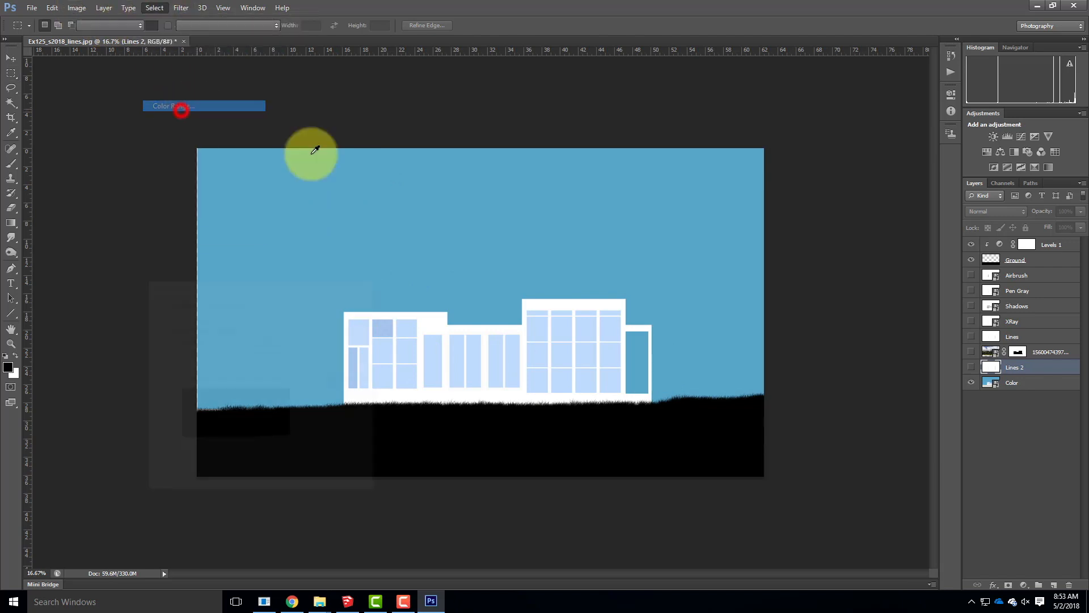
left_click(411, 329)
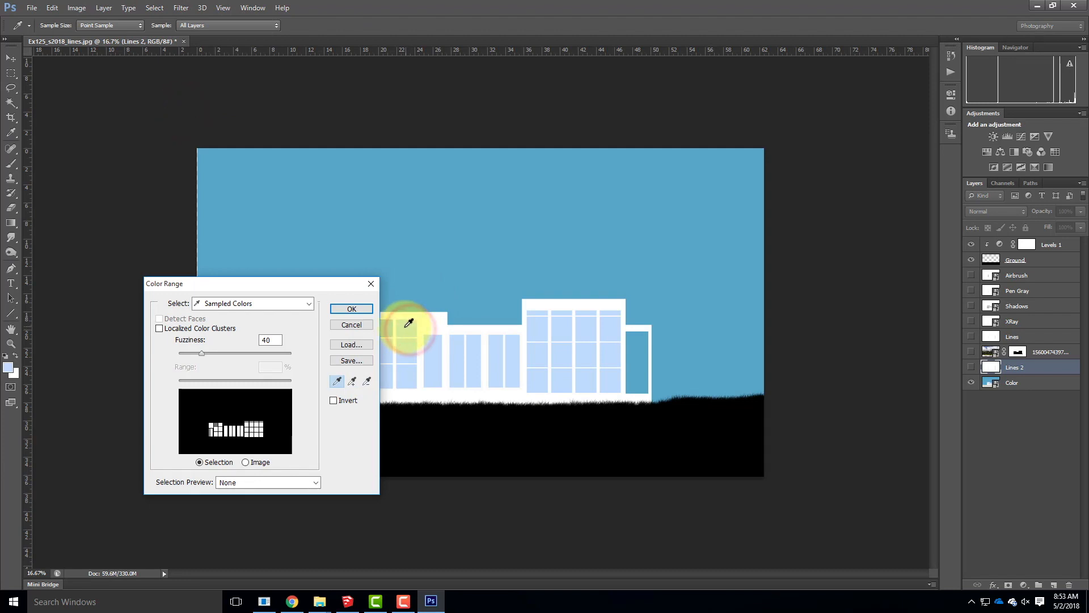
left_click(363, 308)
key("m")
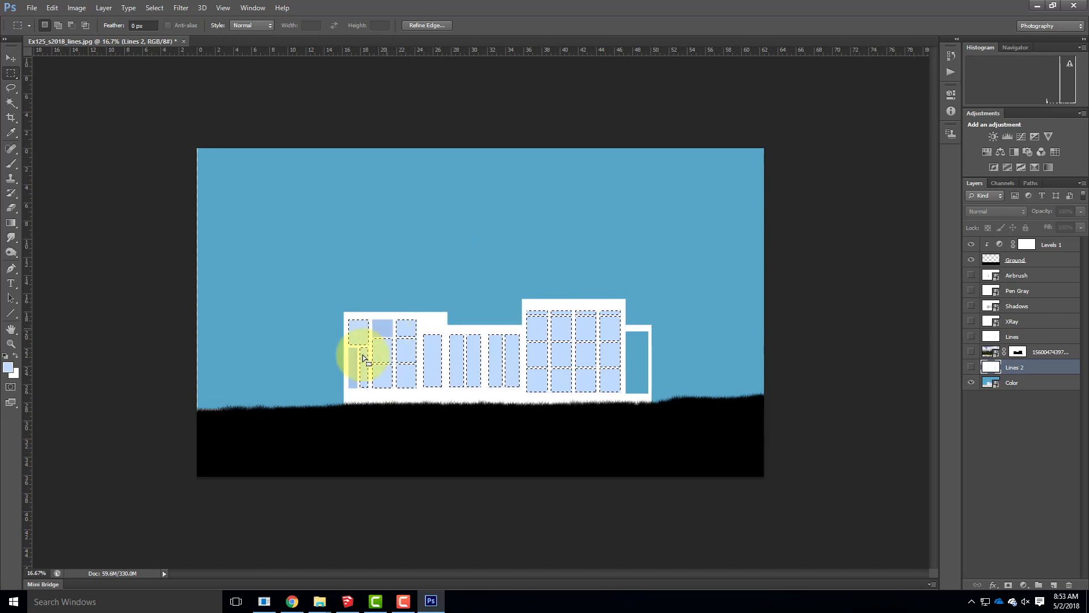
Add the two skipped darker panes at the building's left end to the selection with the Magic Wand, and hide the Color layer.
left_click(11, 102)
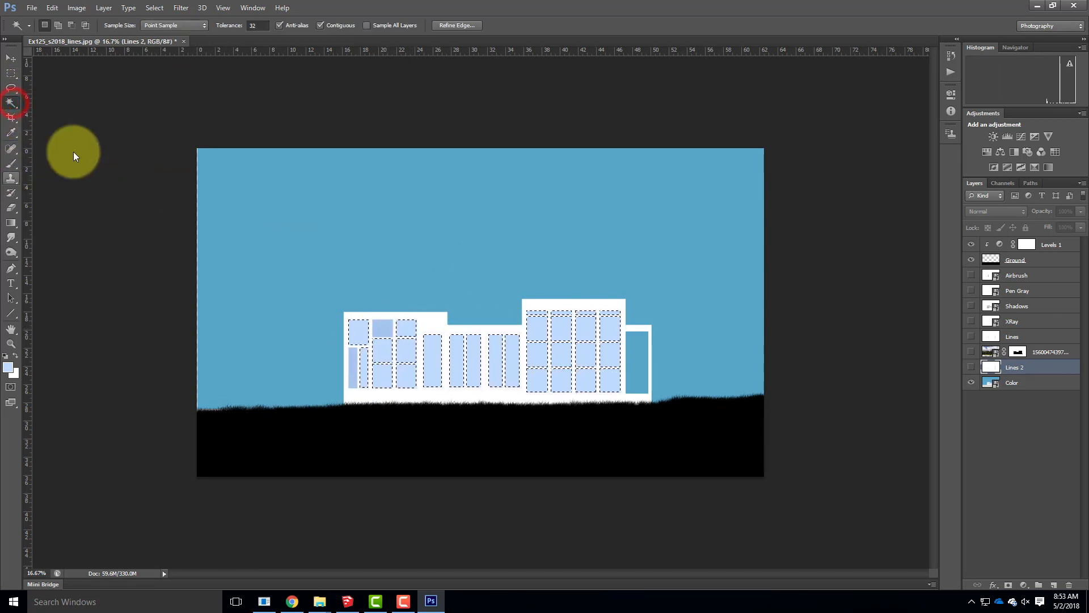
left_click(383, 327, "shift")
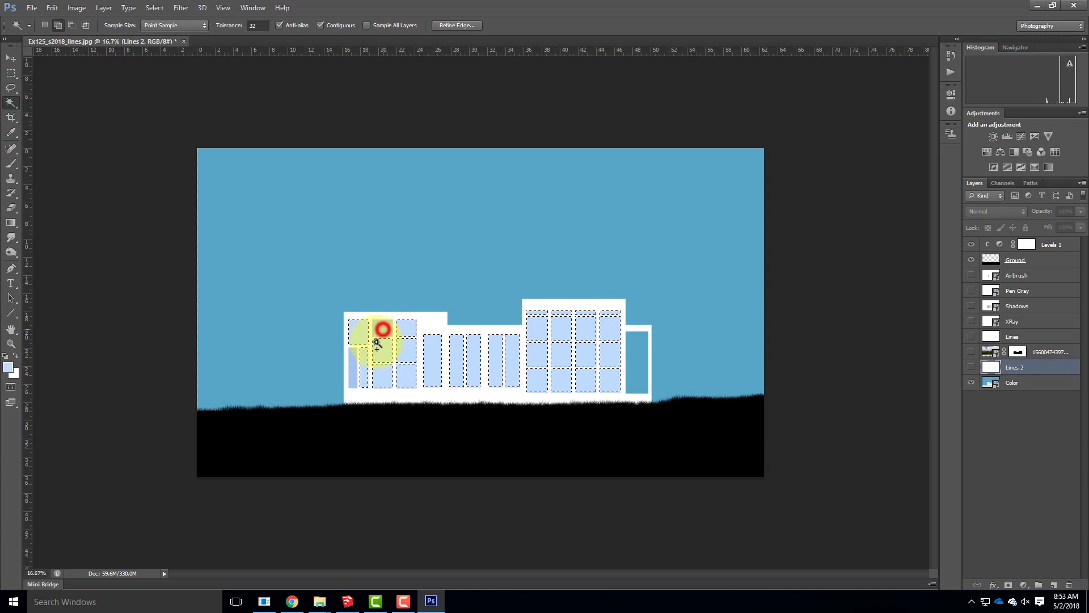
left_click(353, 369, "shift")
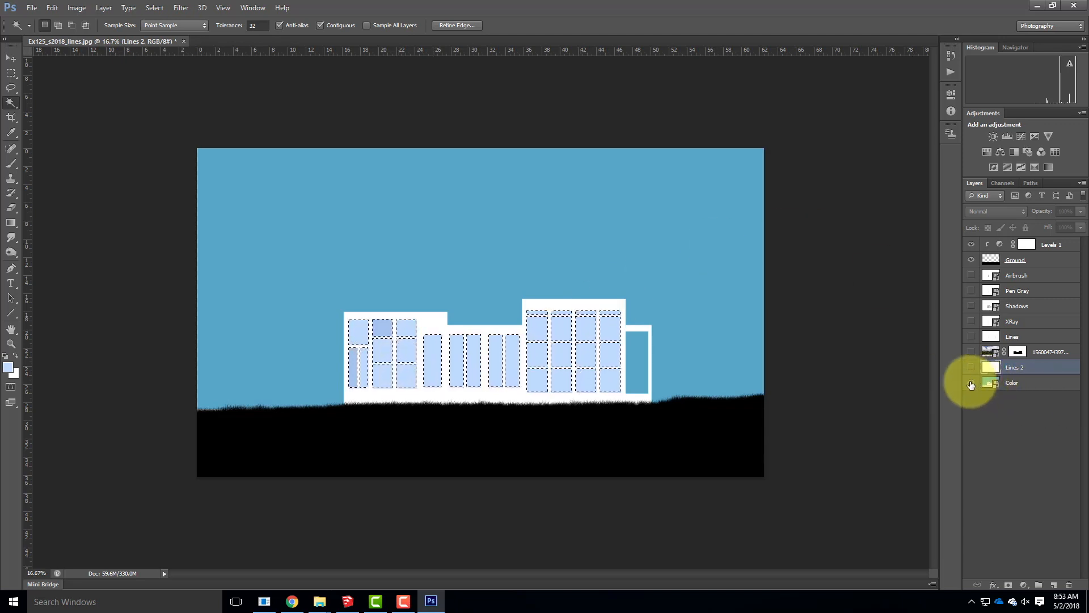
left_click(971, 383)
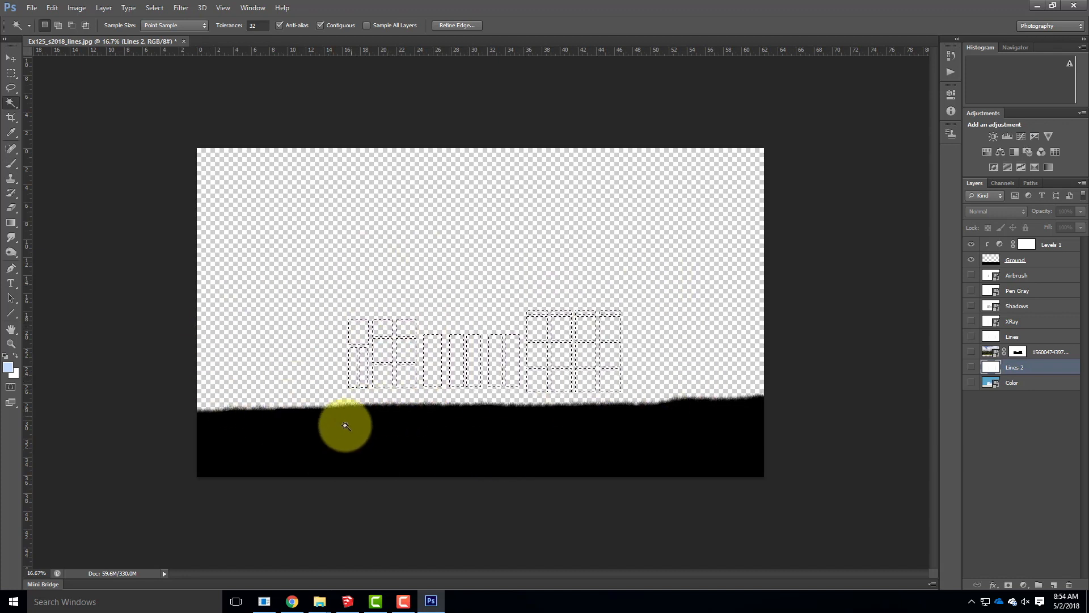
Start placing an image file and browse through the Resources and Collage folders to the cloudy-skies-01 folder.
left_click(32, 8)
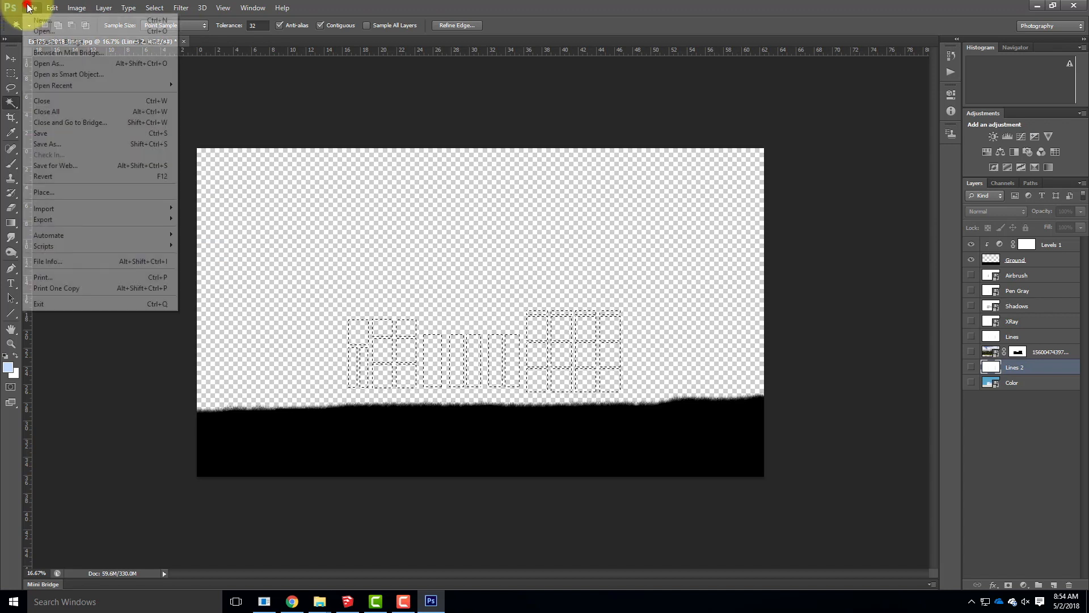
left_click(48, 193)
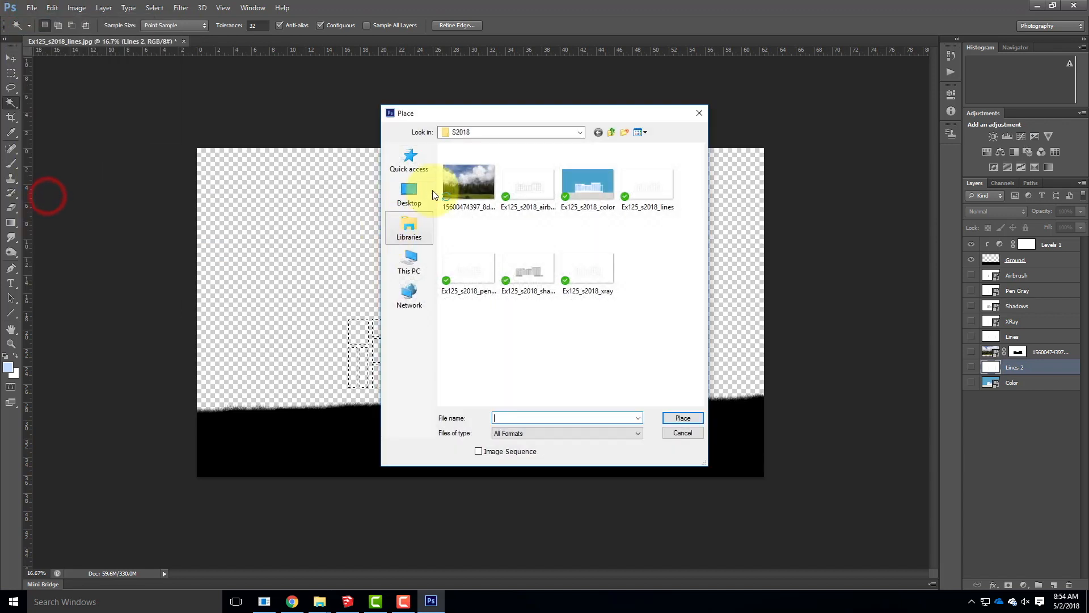
left_click(515, 131)
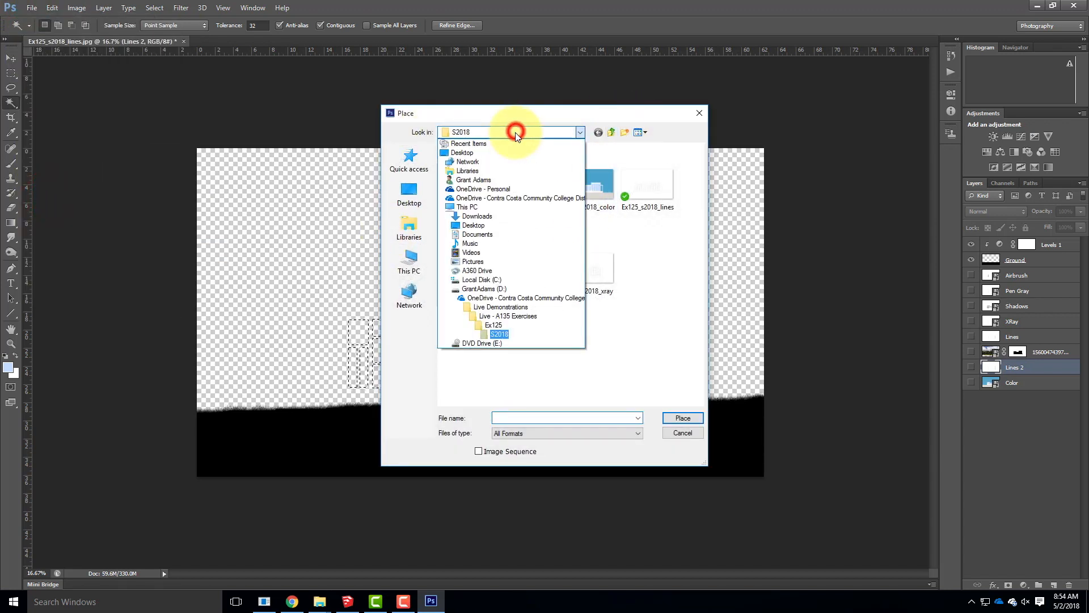
left_click(482, 299)
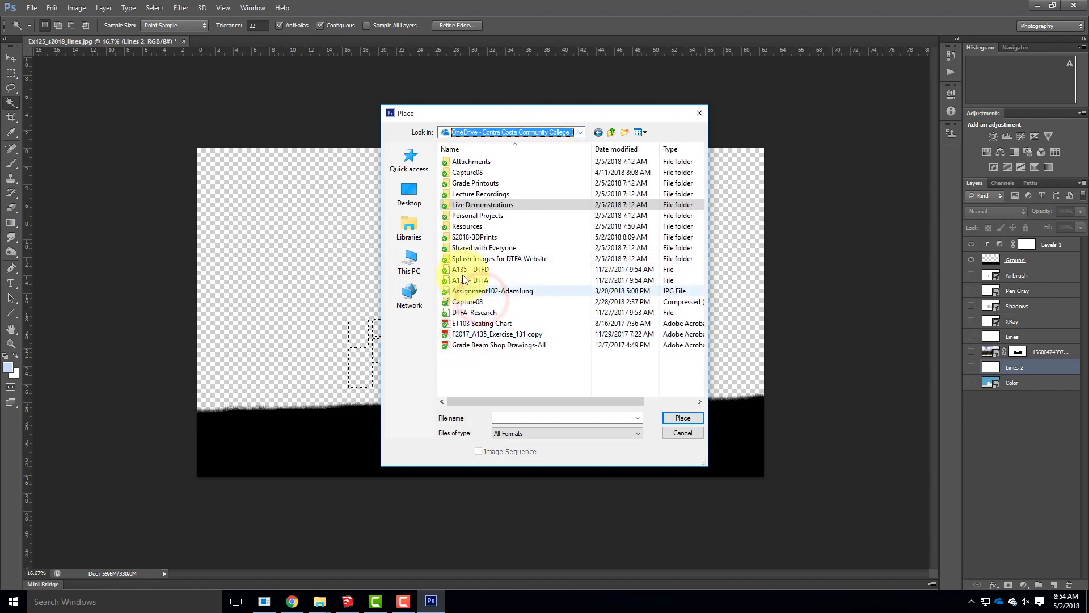
left_click(466, 226)
double_click(466, 226)
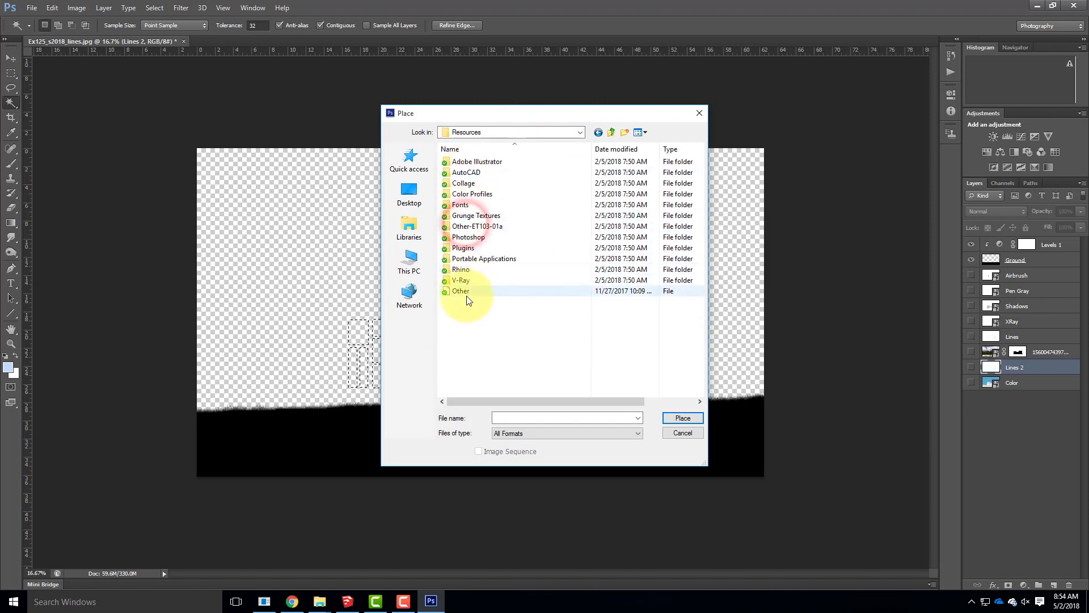
left_click(464, 184)
double_click(464, 185)
double_click(459, 184)
double_click(475, 172)
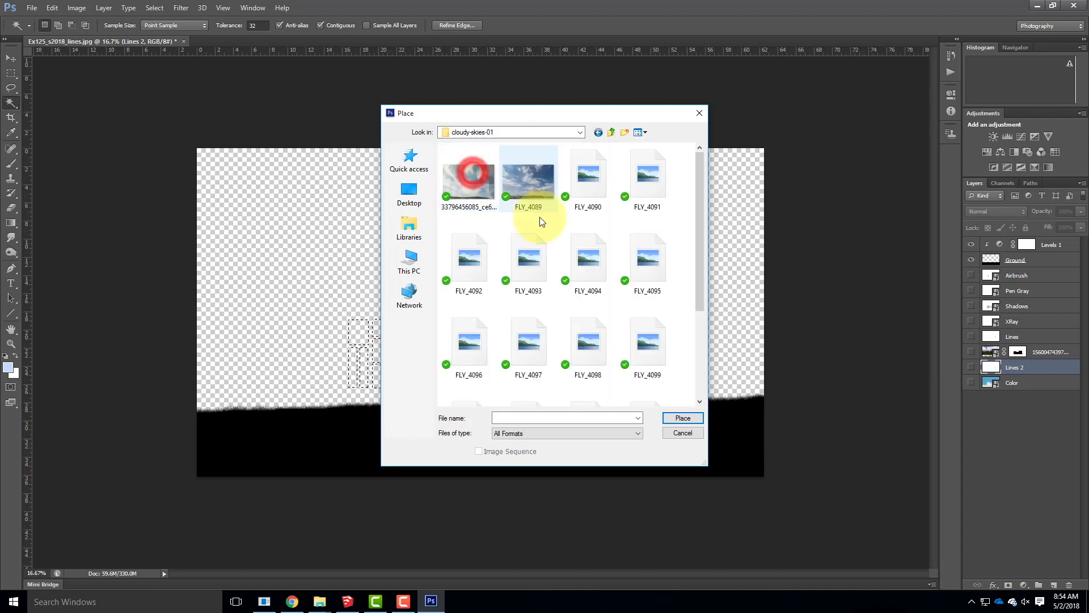
Place the FLY_4093 sky image above Lines 2, make its layer visible and commit the placement.
scroll(630, 263, "down", 3)
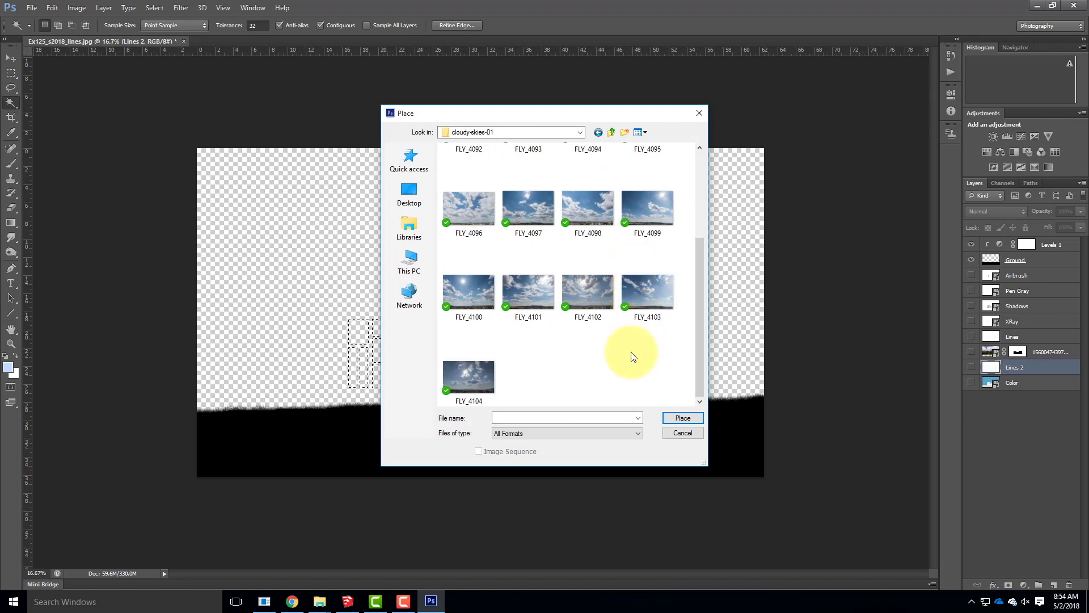
scroll(632, 356, "up", 2)
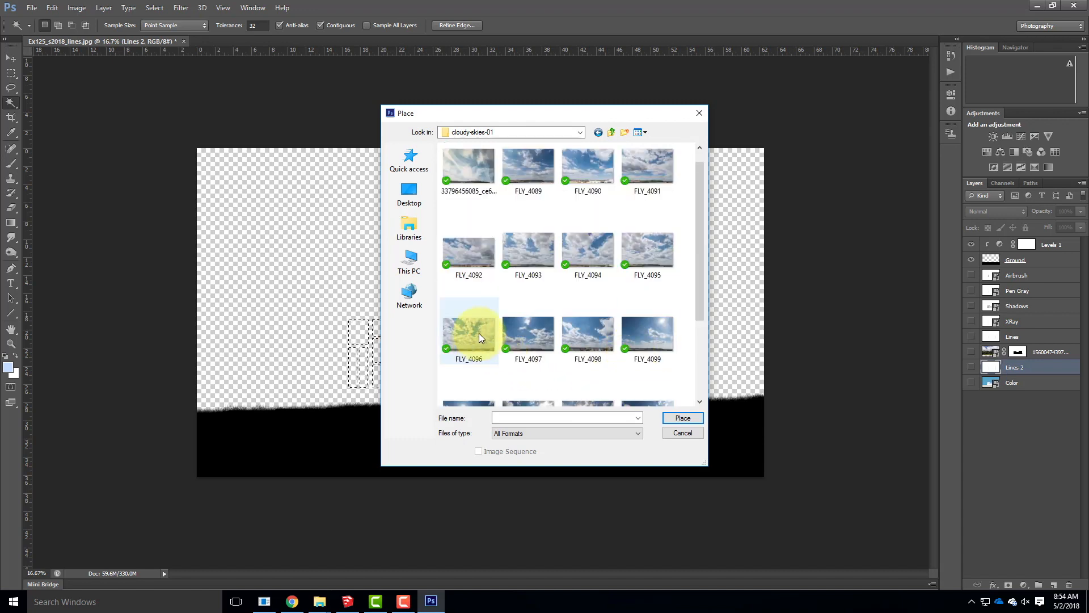
left_click(536, 250)
left_click(684, 418)
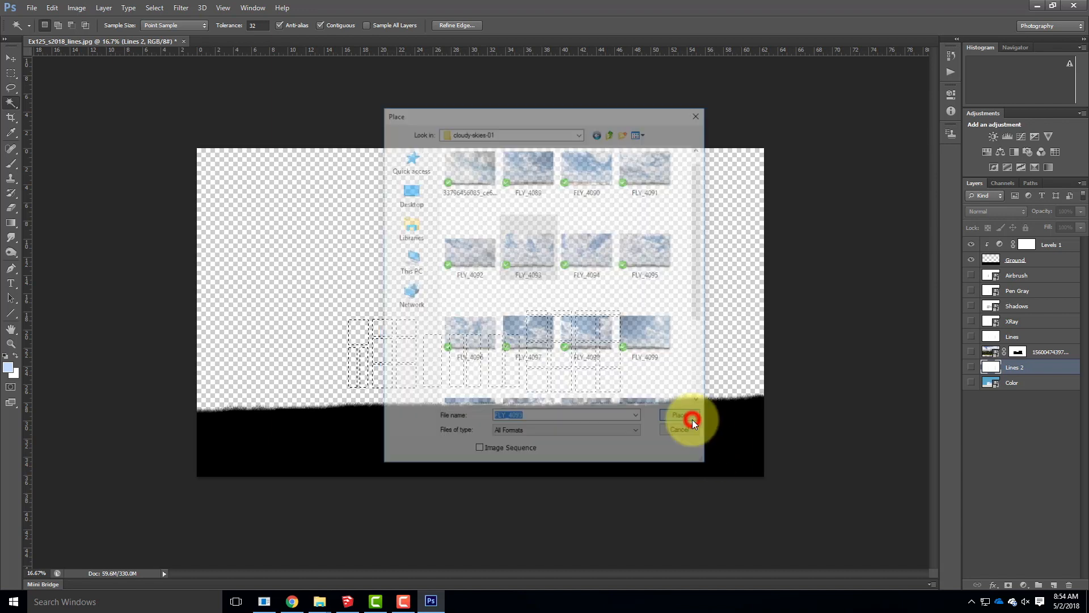
left_click_drag(615, 272, 676, 233)
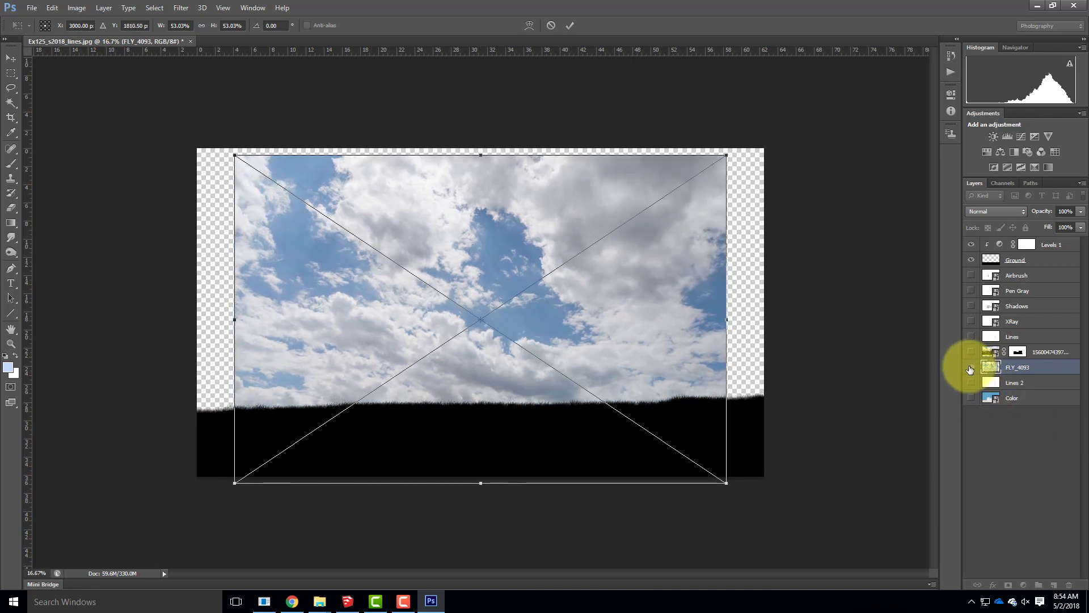
left_click(971, 367)
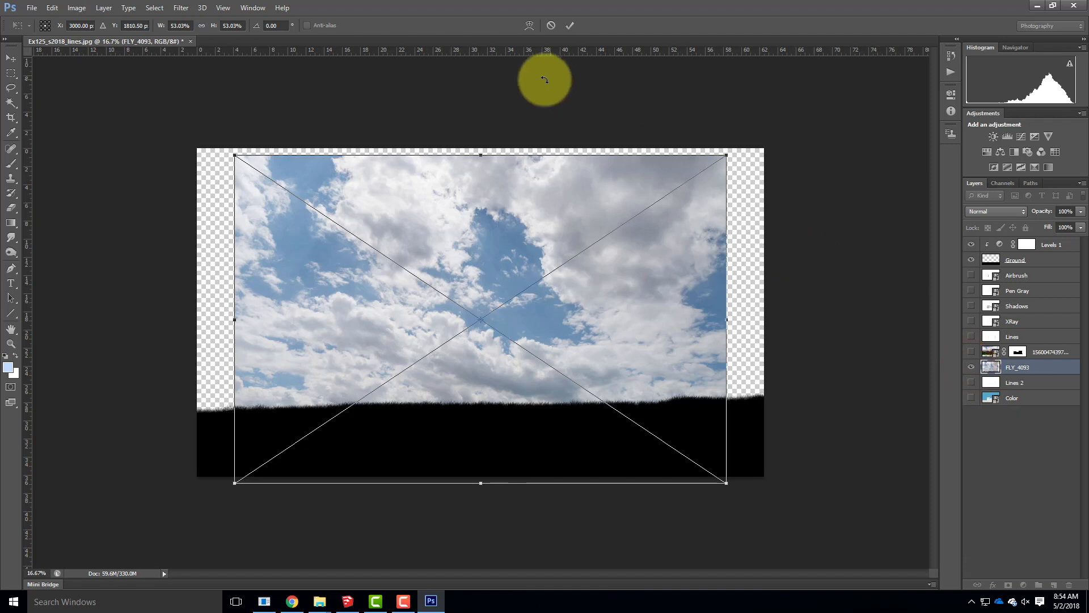
left_click(569, 27)
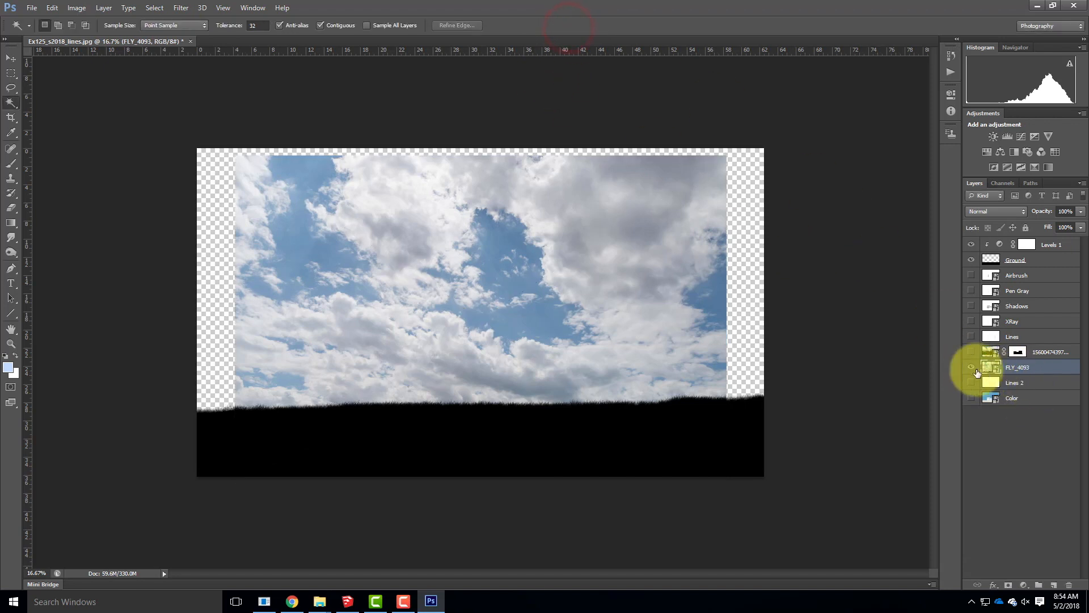
Hide the FLY_4093 layer, show the Color layer and select the light-blue window panes with Color Range.
left_click(971, 367)
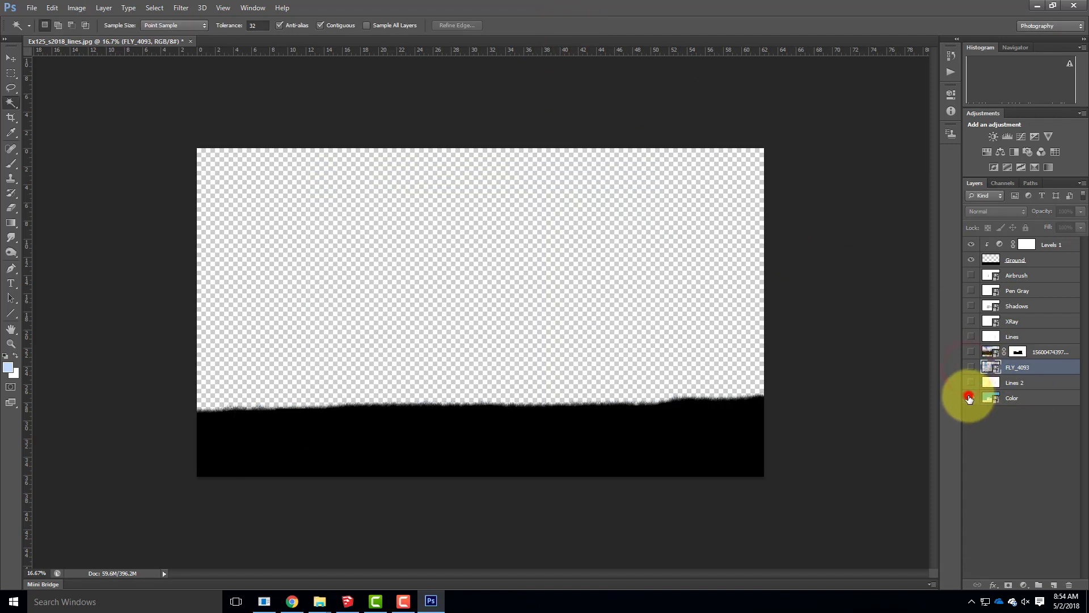
left_click(970, 398)
left_click(162, 6)
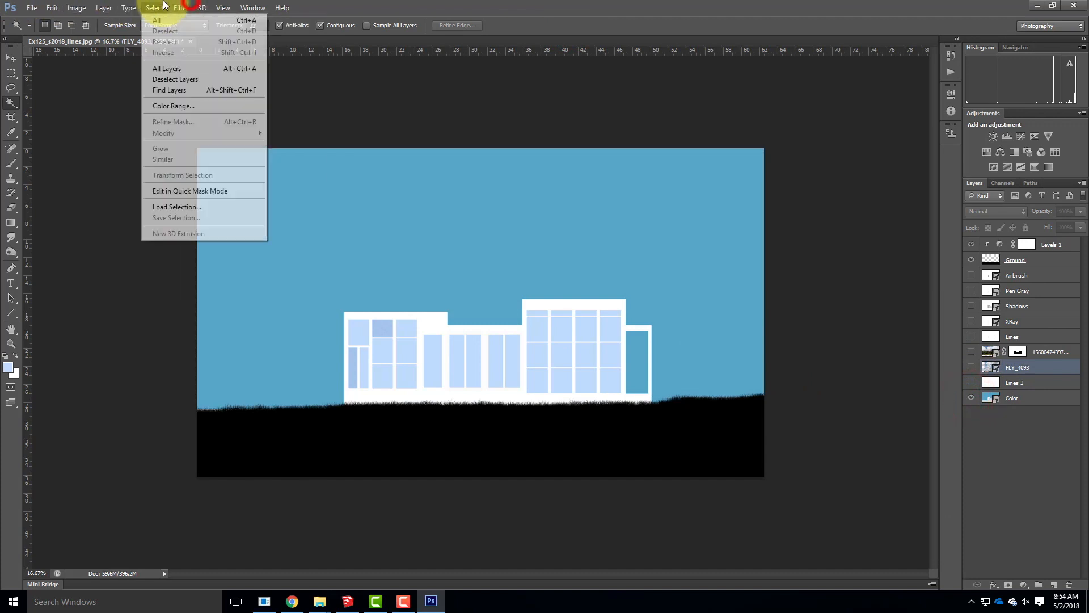
left_click(176, 106)
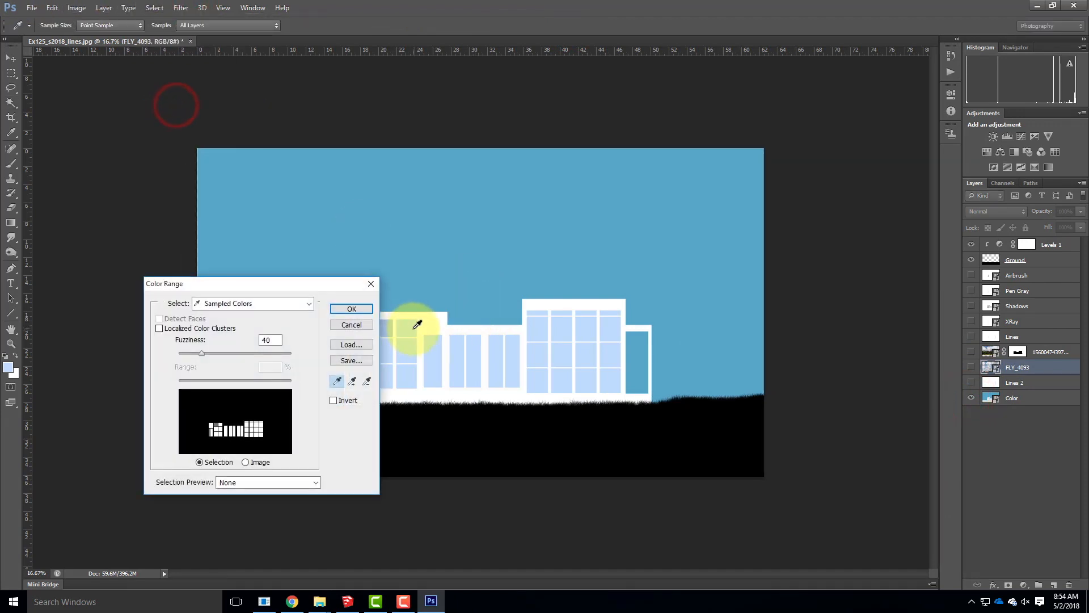
left_click(355, 308)
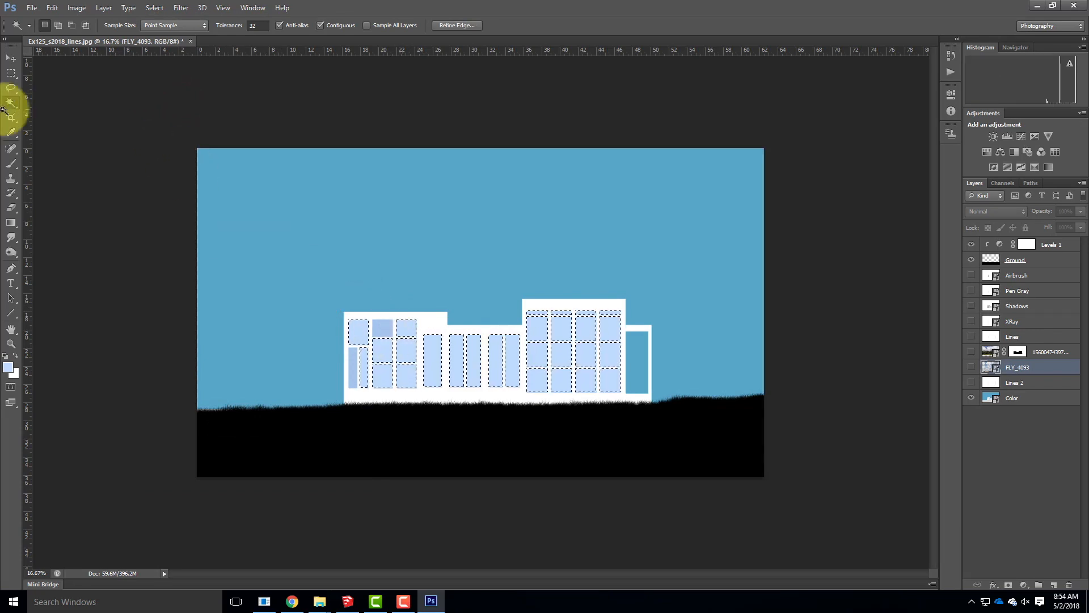
left_click(383, 326, "shift")
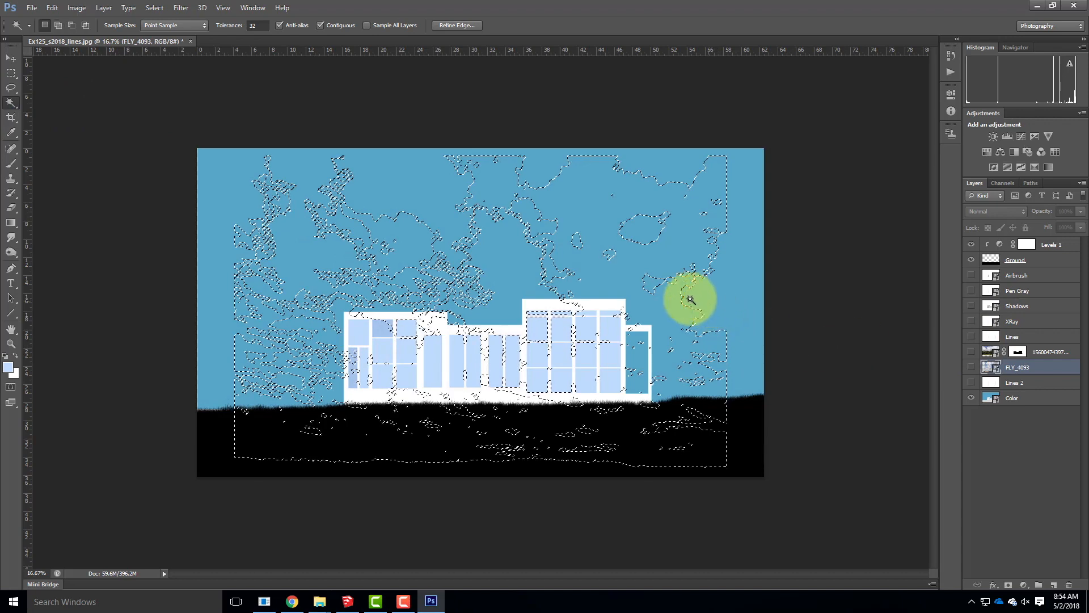
left_click(10, 73)
left_click(76, 96)
Select the light-blue window panes with Color Range and add the two darker panes at the building's left end using the Magic Wand.
left_click(154, 8)
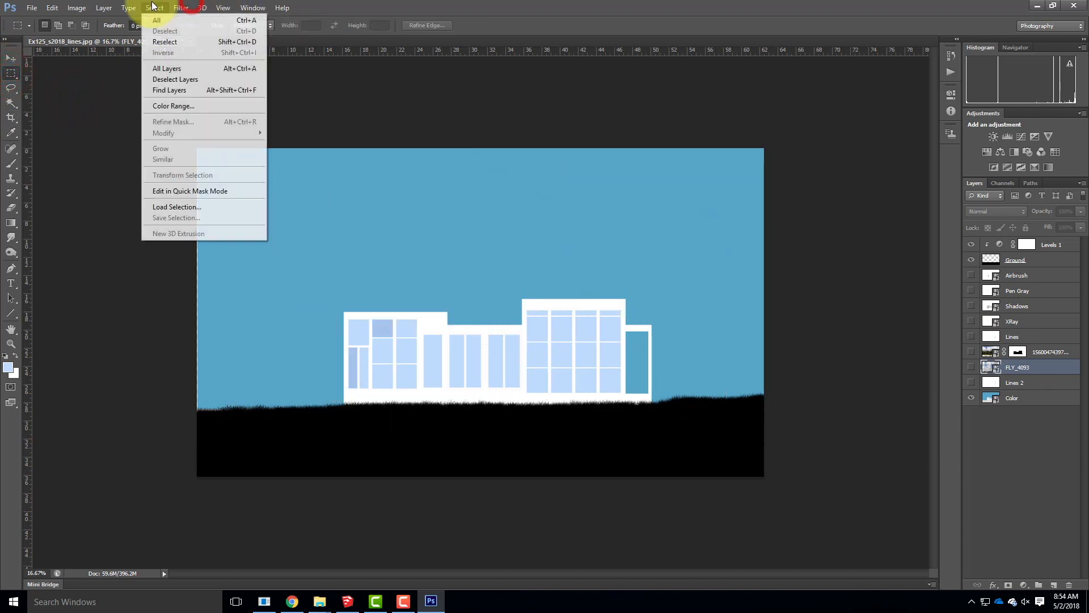
left_click(156, 106)
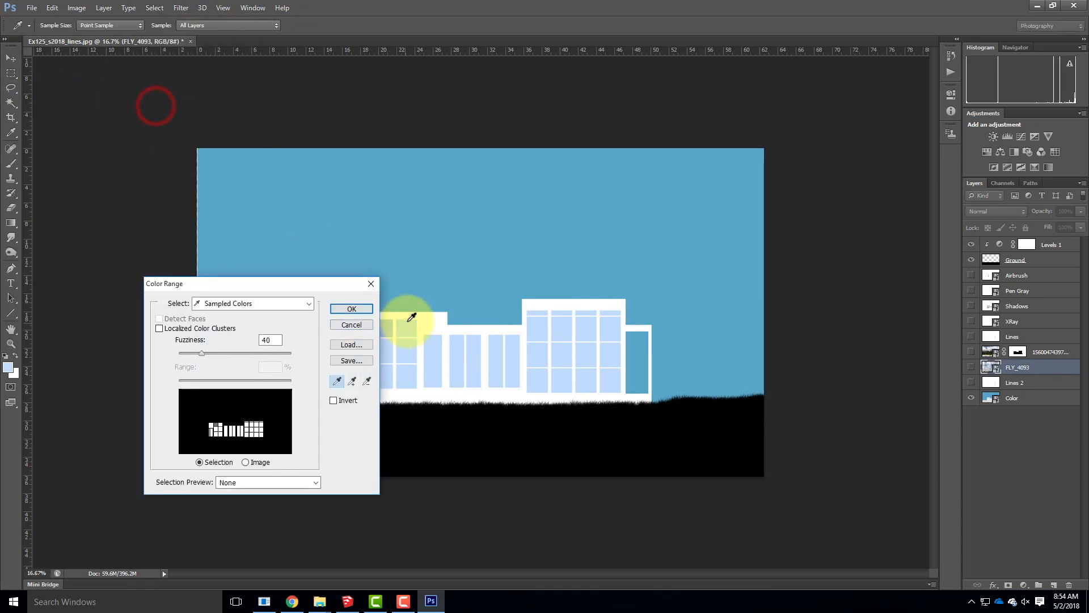
left_click(354, 307)
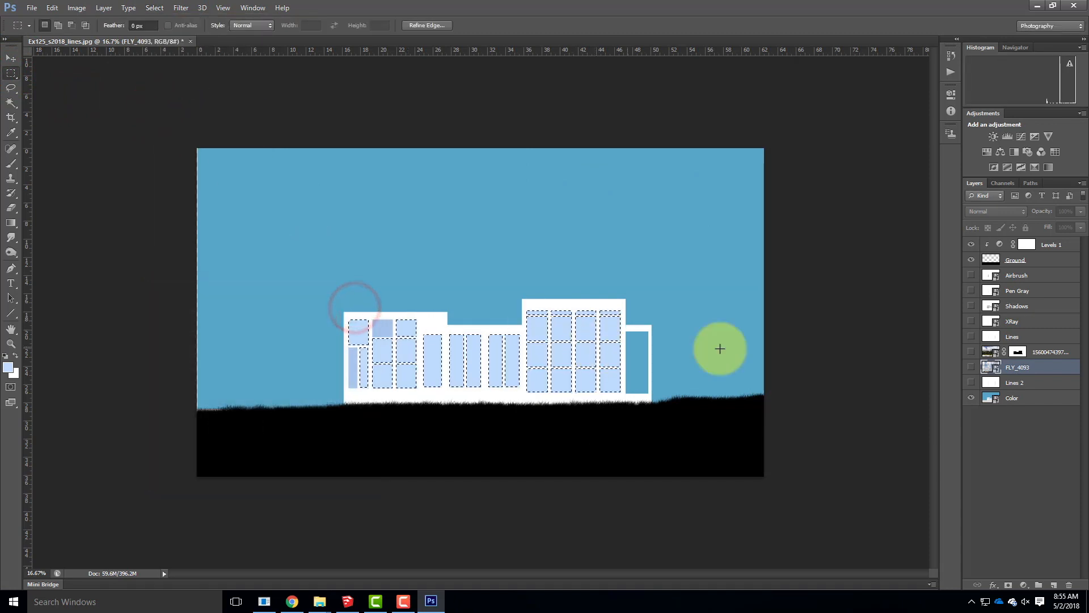
left_click(1021, 386)
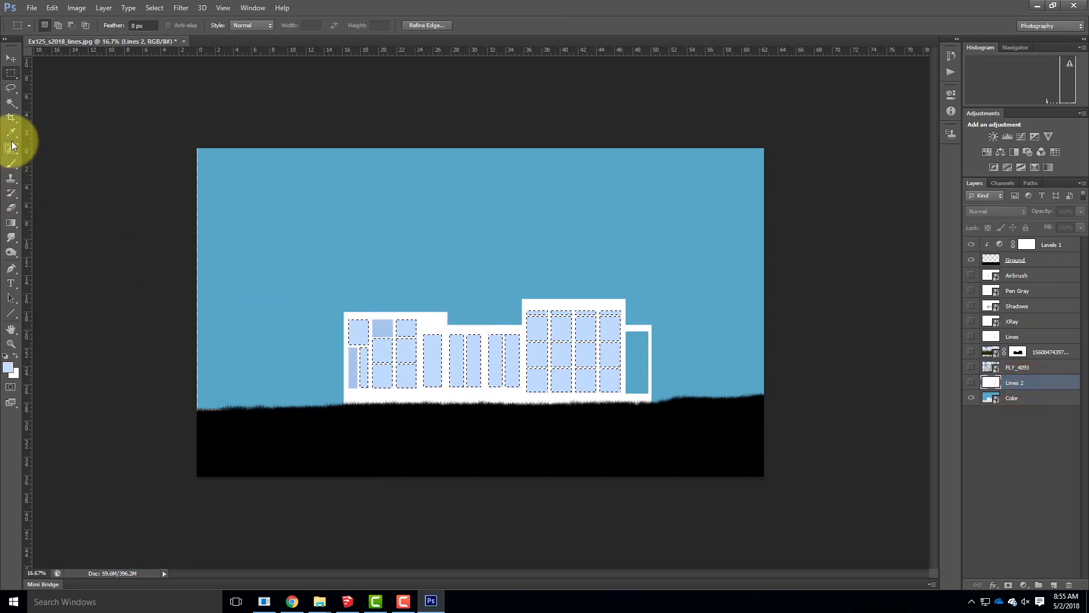
left_click(10, 103)
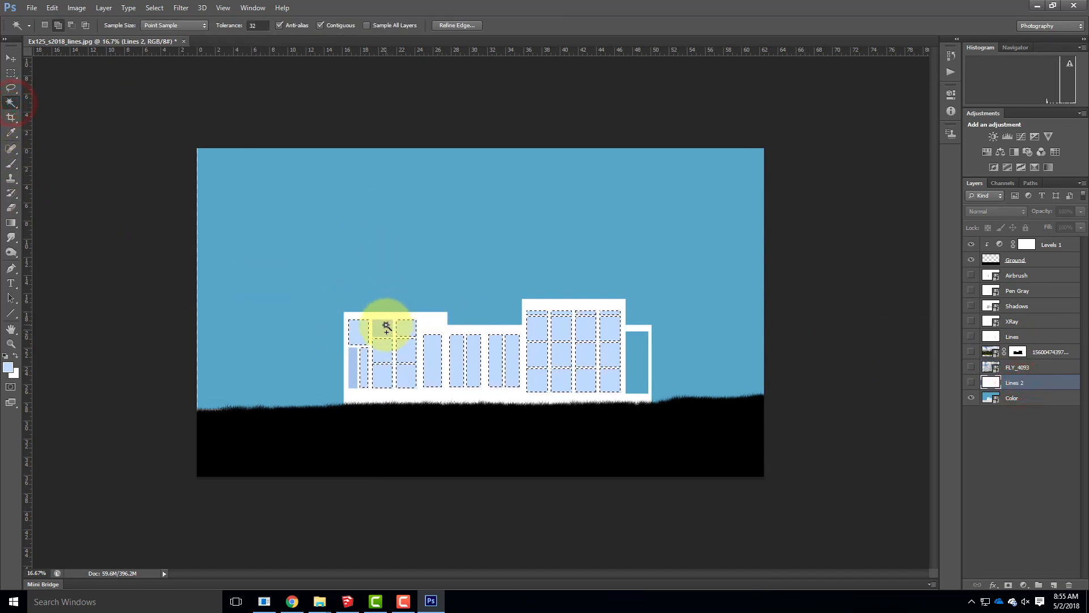
left_click(384, 325)
left_click(353, 362)
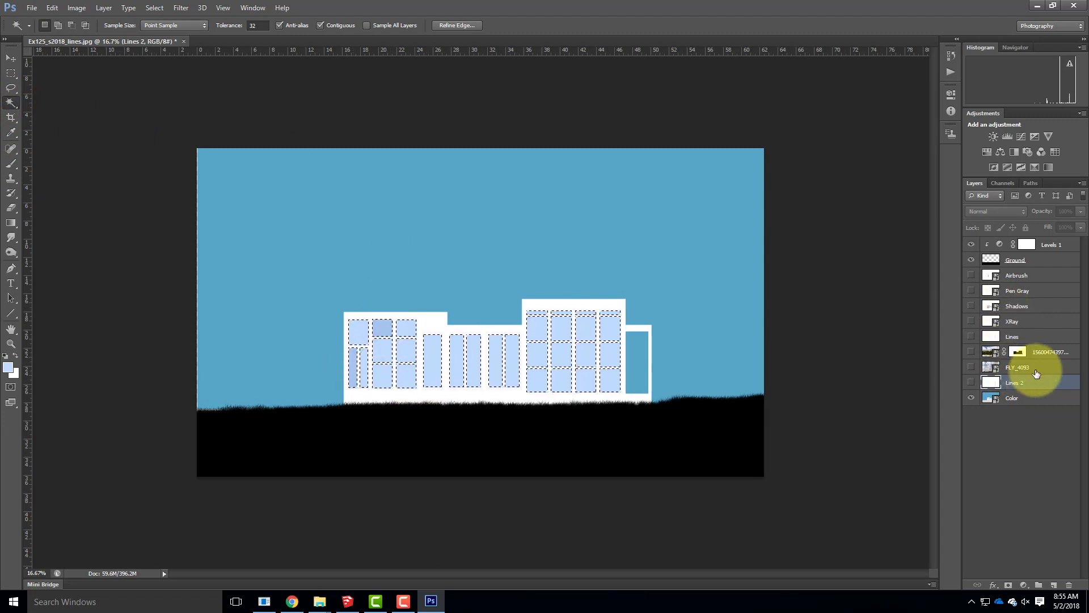
Show the FLY_4093 sky layer and mask it with the window-pane selection.
left_click(1036, 369)
left_click(971, 367)
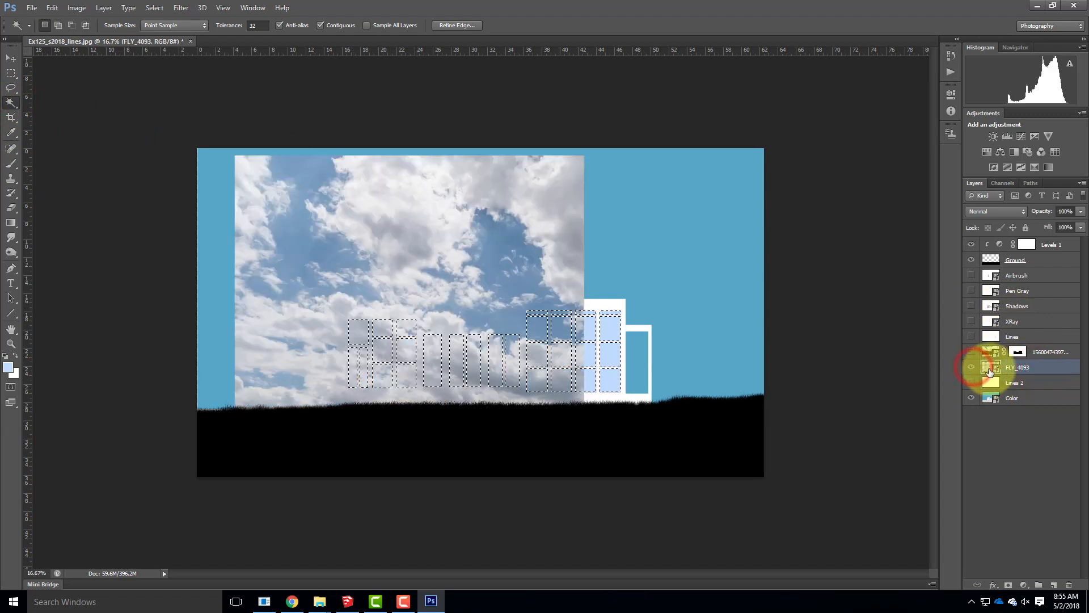
left_click(1008, 585)
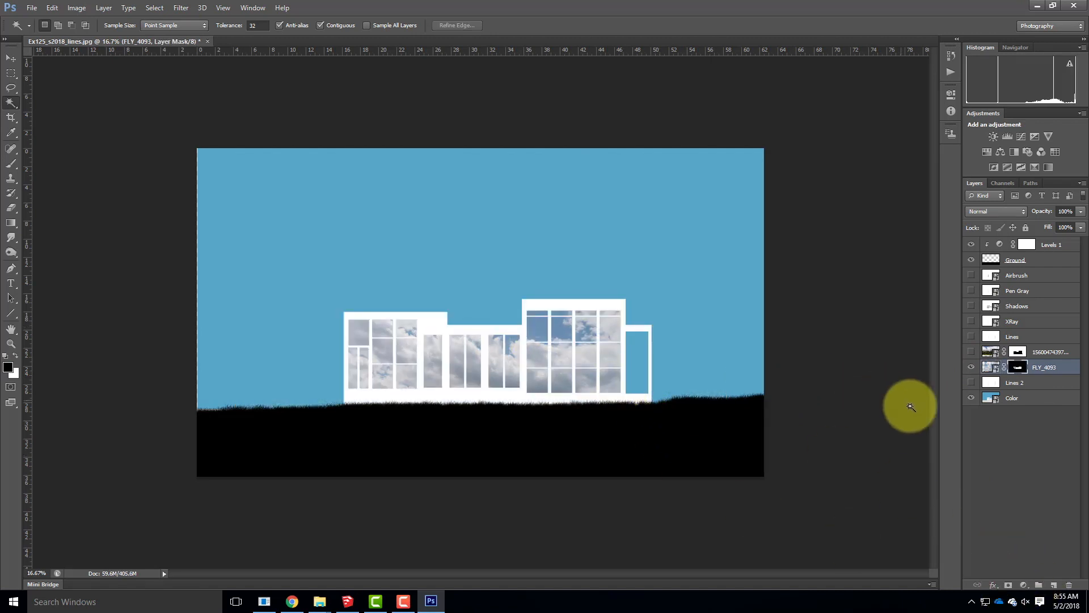
Hide the Color layer and show the Yosemite background, Lines and Lines 2 layers.
left_click(970, 396)
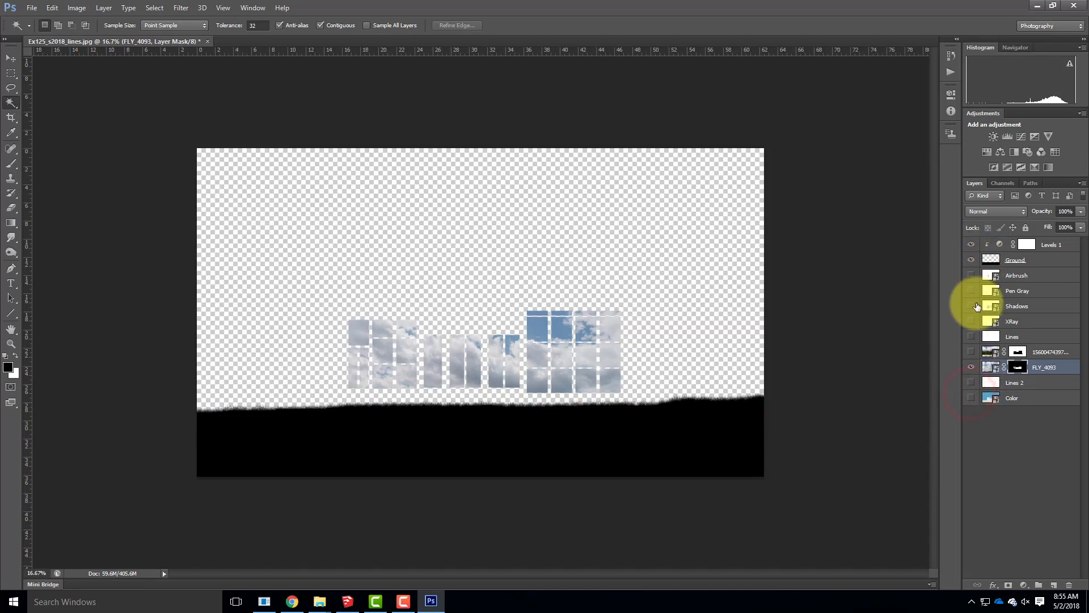
left_click(971, 352)
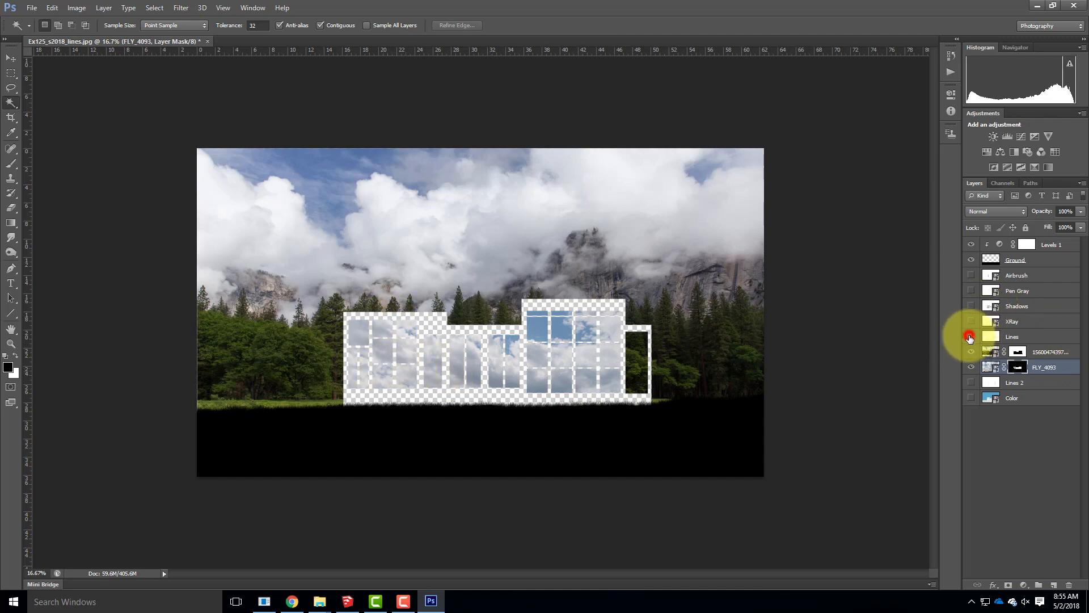
left_click(970, 338)
left_click(971, 382)
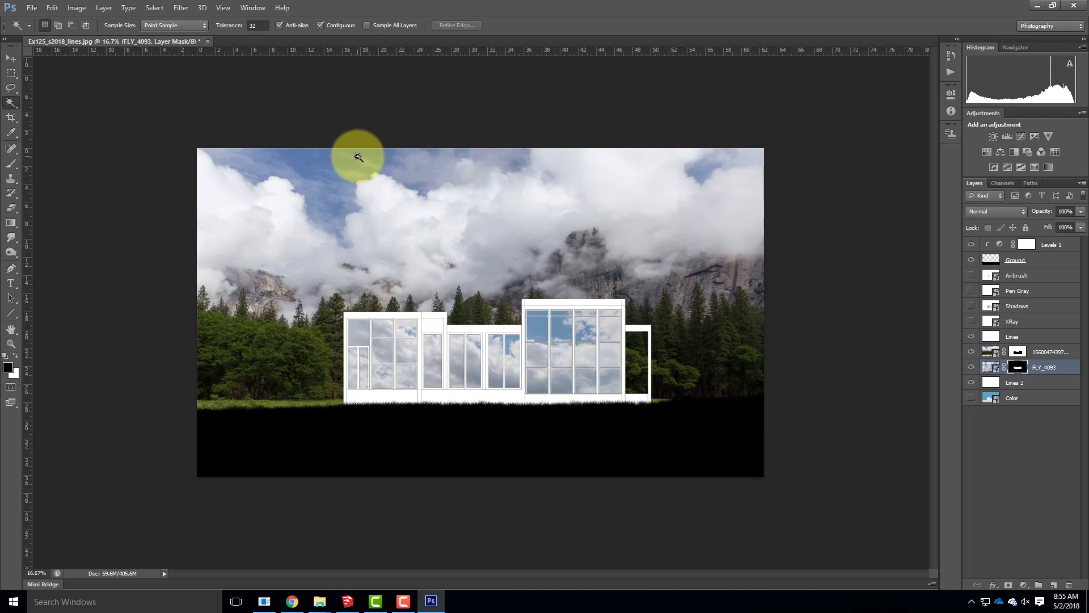
Add a Hue/Saturation adjustment layer above FLY_4093 with Hue at +14 and clip it to the sky layer.
left_click(998, 369)
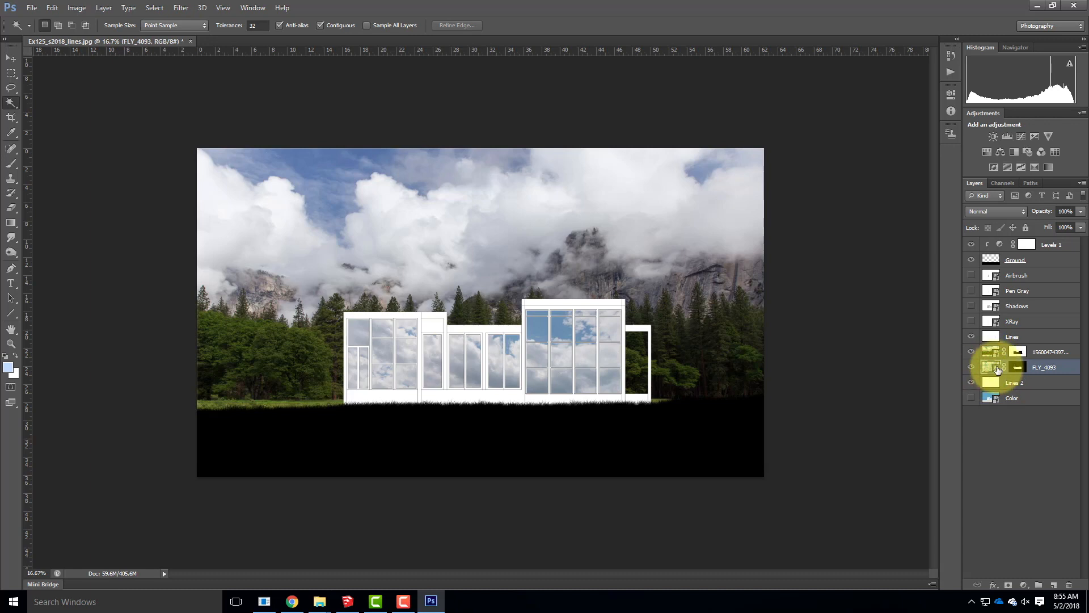
left_click(77, 8)
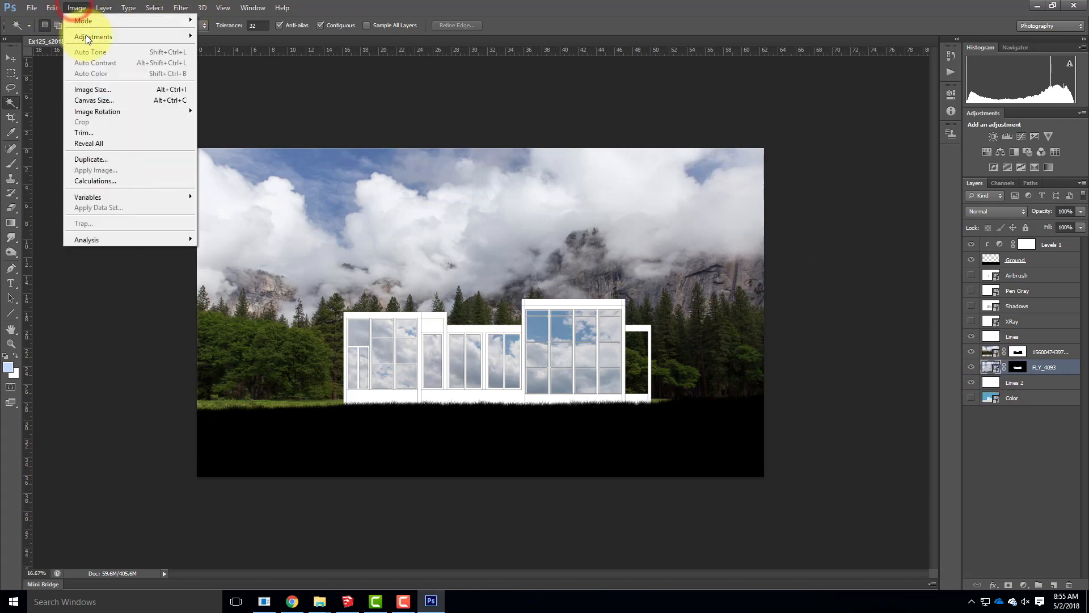
mouse_move(104, 8)
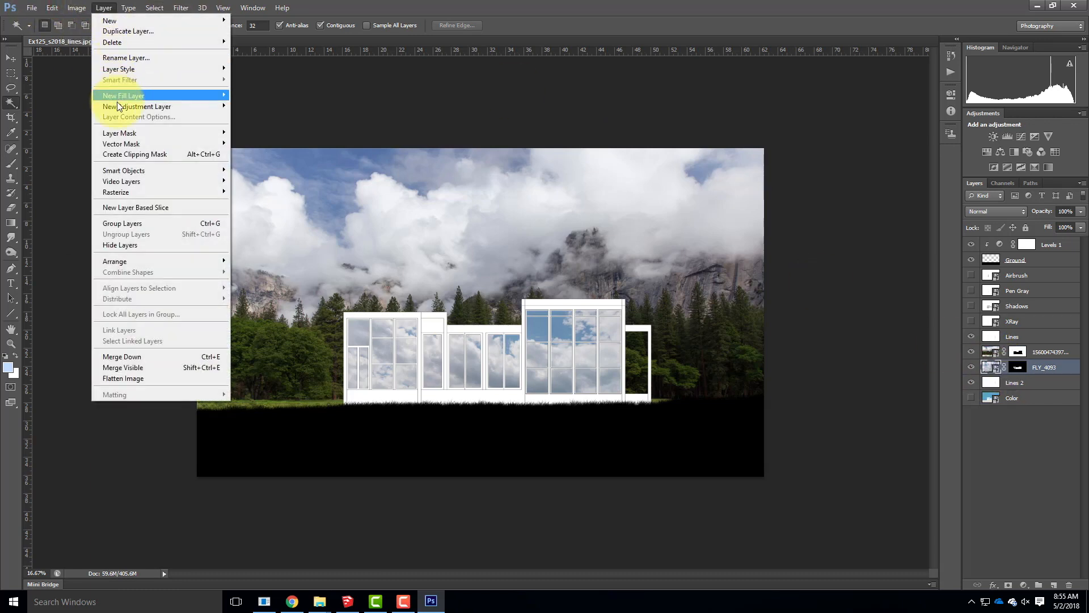
mouse_move(130, 106)
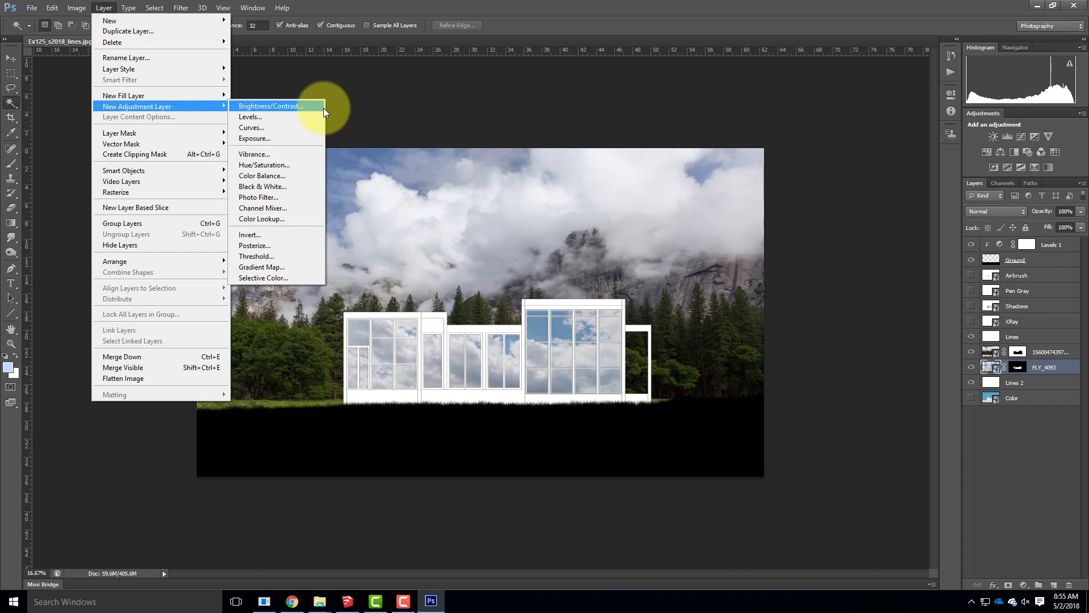
left_click(297, 164)
left_click(613, 202)
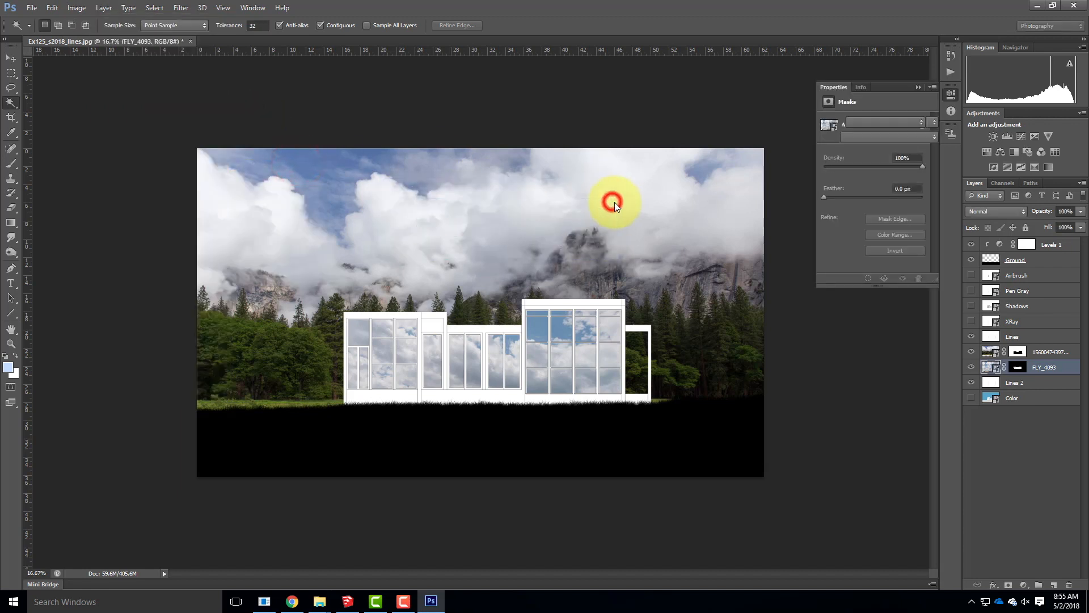
left_click_drag(875, 163, 880, 167)
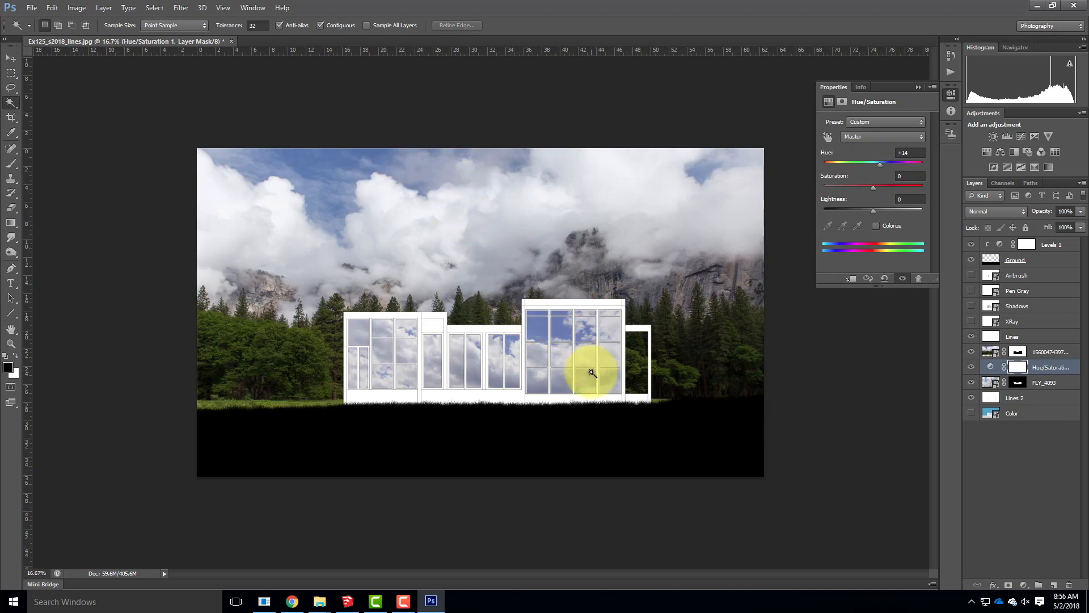
left_click(917, 87)
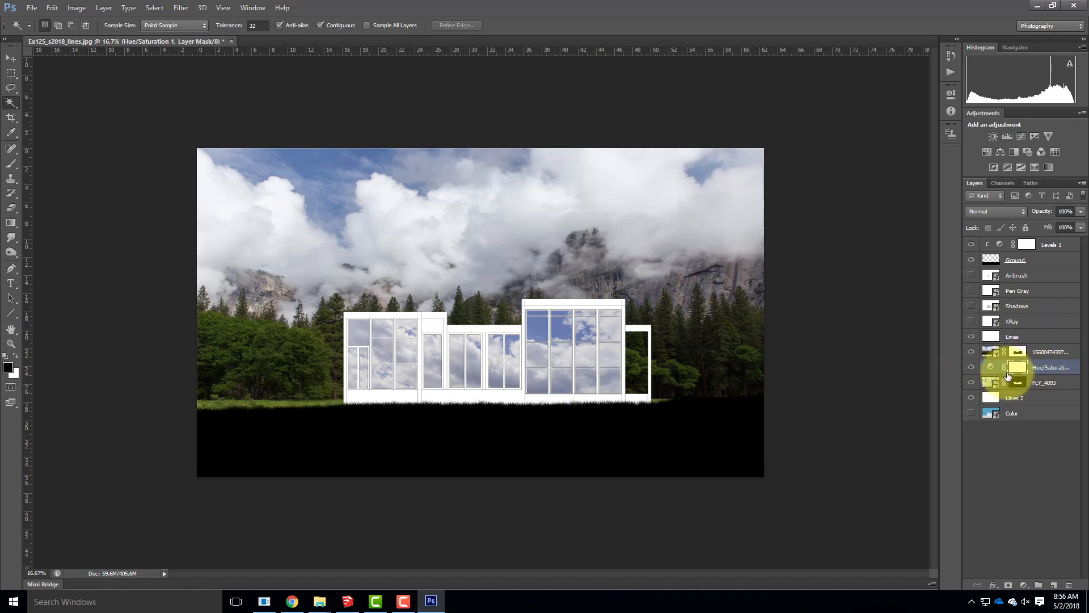
key("ctrl+alt+g")
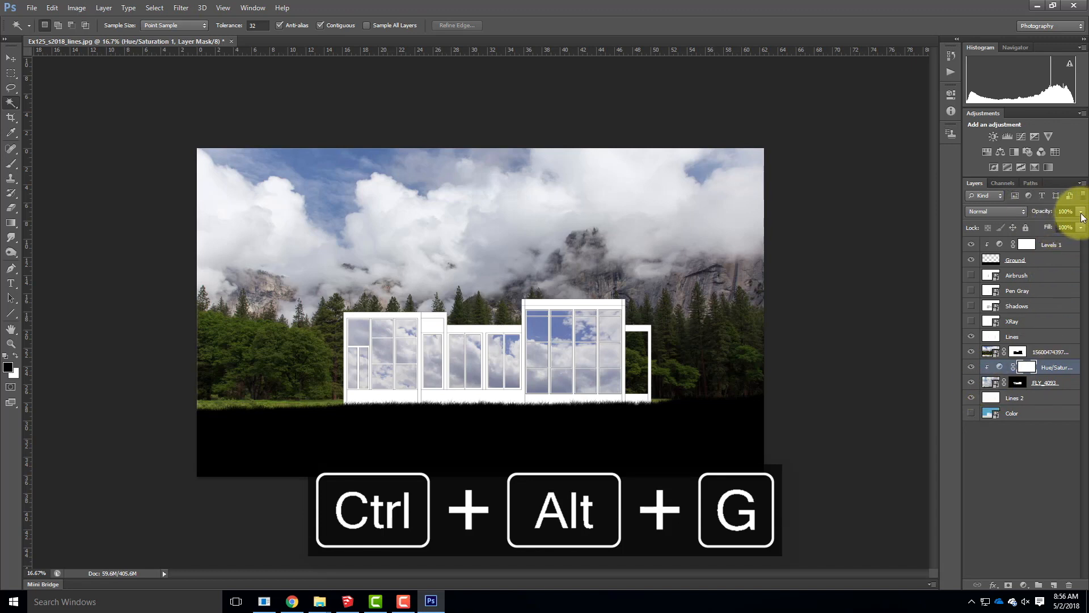
Try a lower opacity on the Hue/Saturation layer, restore it to 100%, and set the FLY_4093 layer's opacity to 59%.
left_click_drag(1083, 216, 1064, 227)
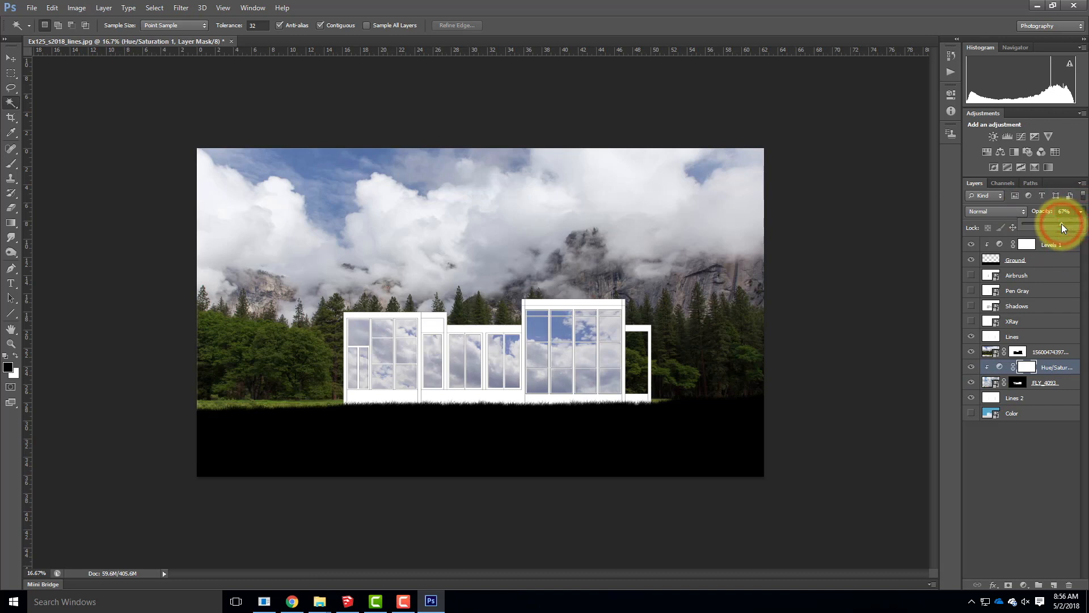
left_click_drag(1064, 227, 1081, 225)
left_click(1044, 384)
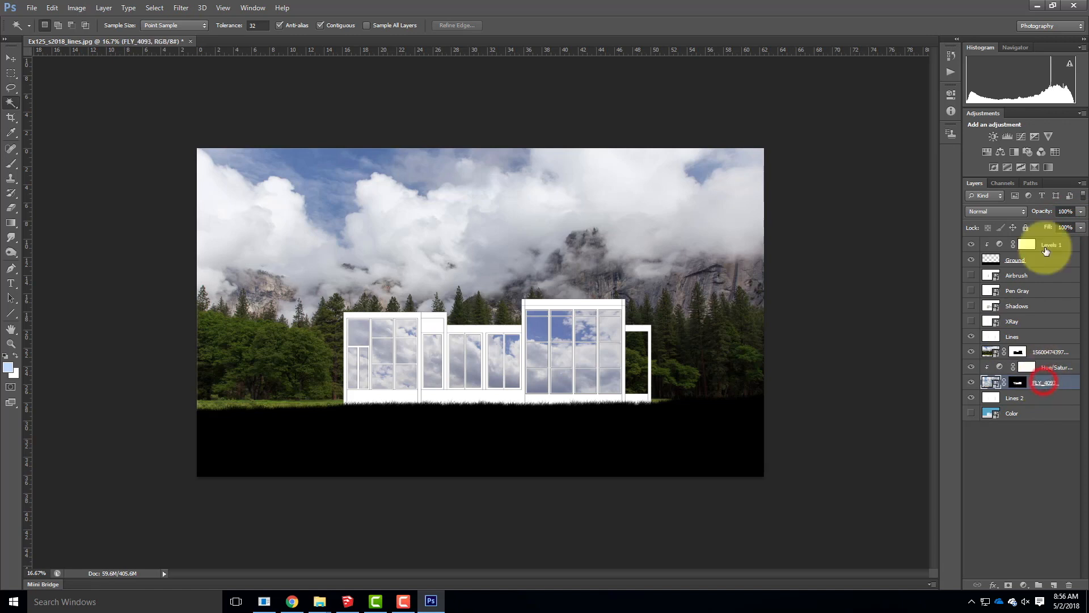
left_click_drag(1081, 225, 1058, 229)
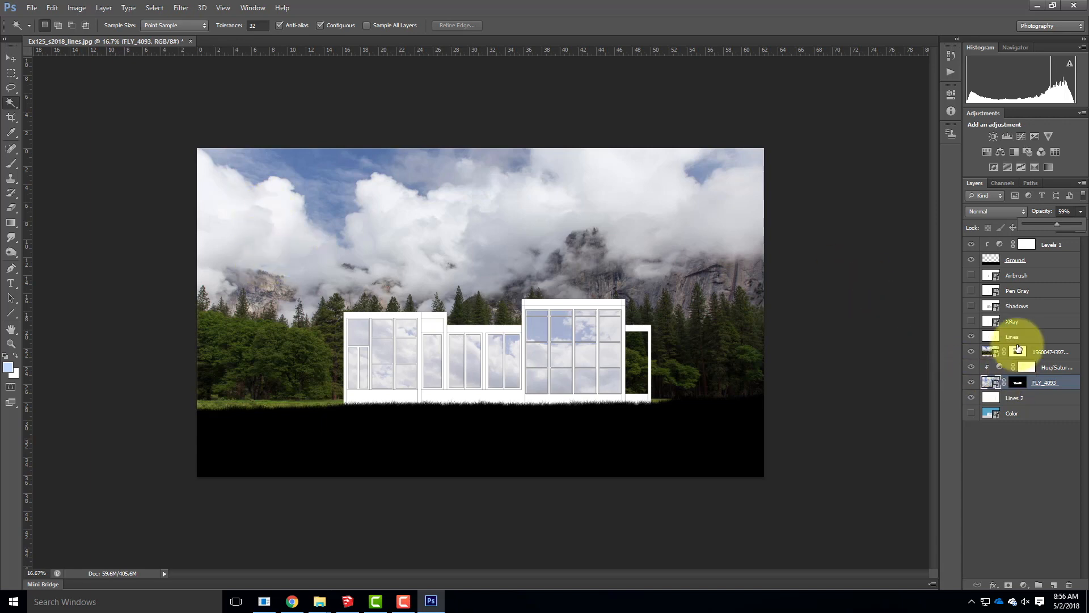
Add a Channel Mixer adjustment layer above the Yosemite background layer and clip it to that layer.
left_click(1053, 354)
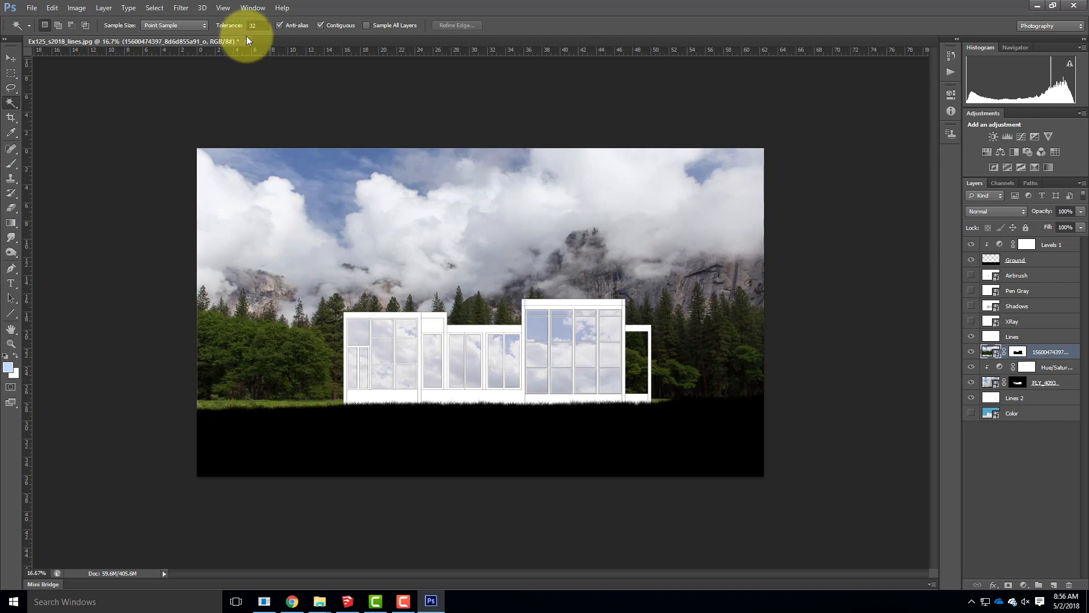
left_click(102, 8)
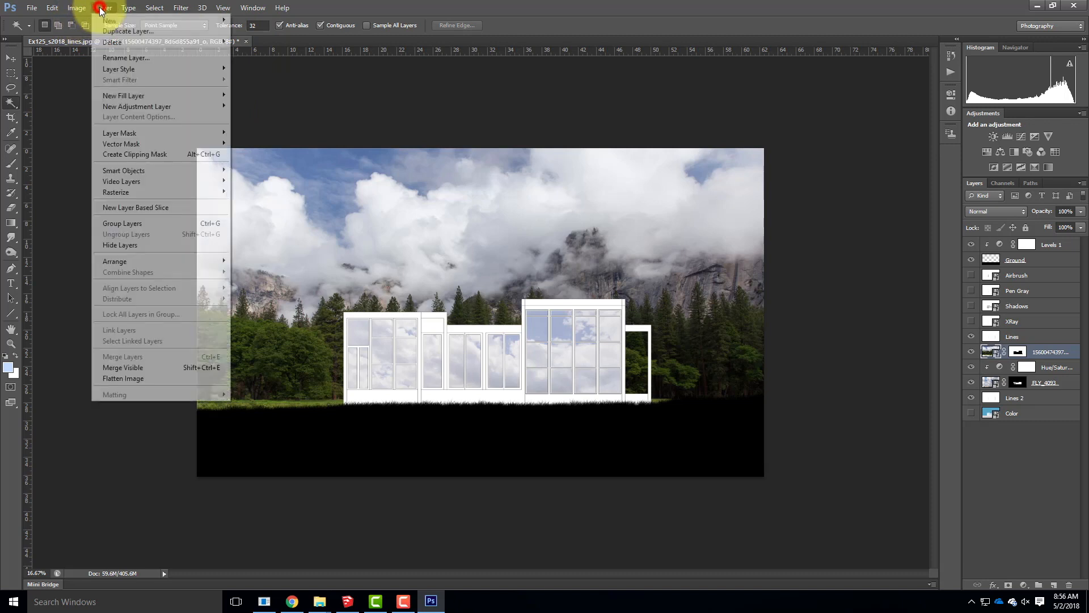
mouse_move(136, 107)
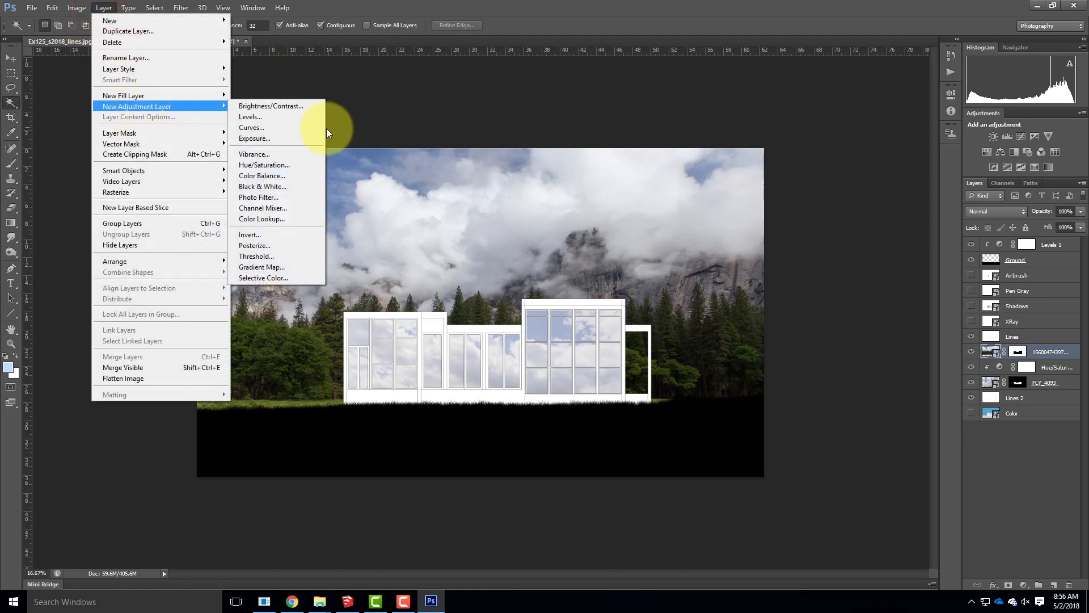
left_click(271, 209)
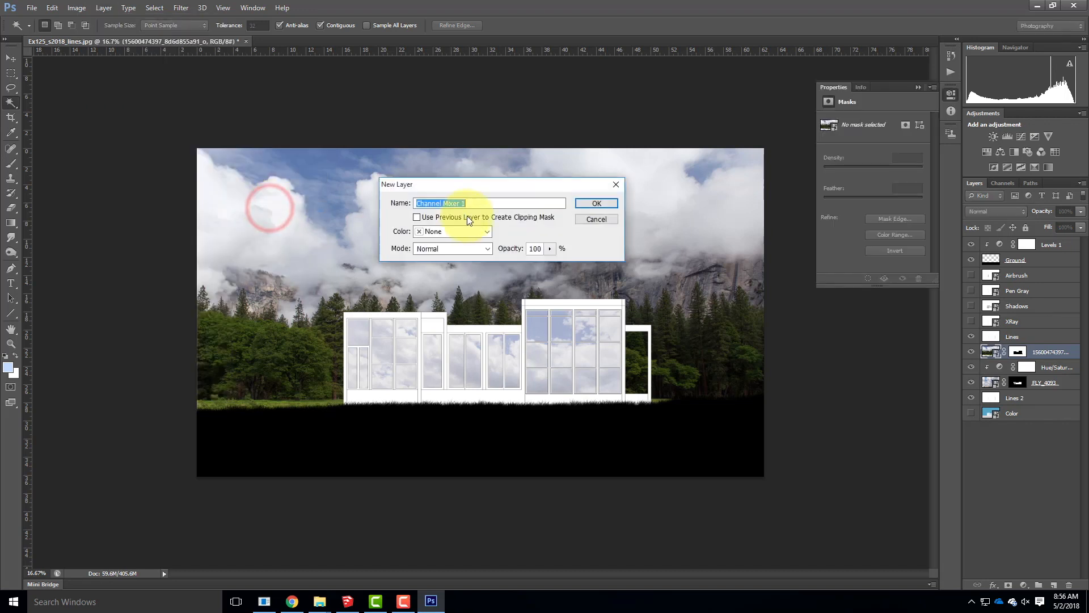
left_click(601, 204)
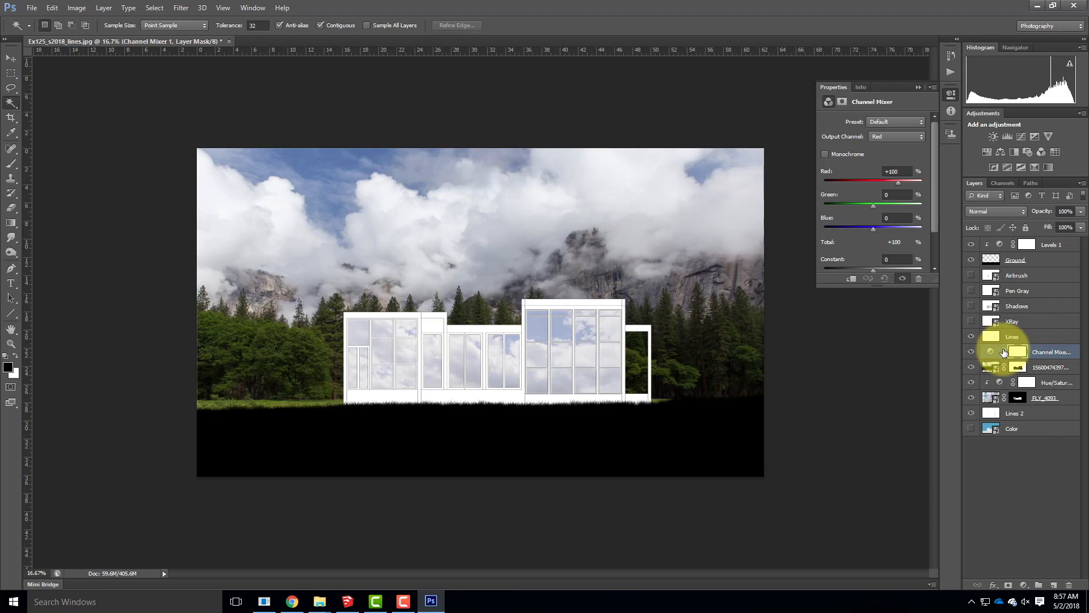
key("ctrl+alt+g")
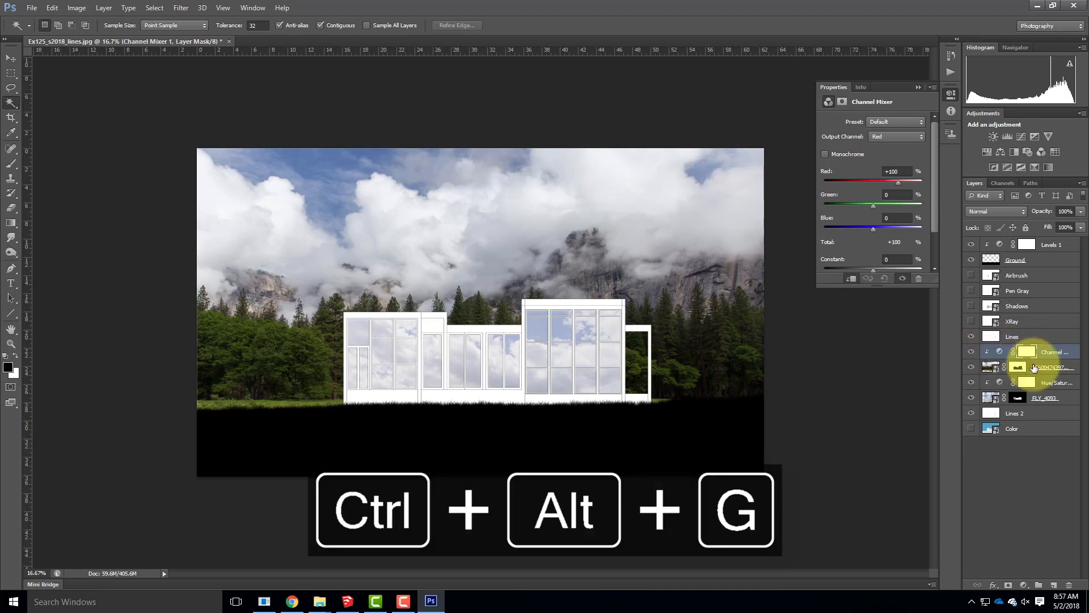
Make the Channel Mixer monochrome and apply the Black & White preset that uses only Red at +100%.
left_click(823, 155)
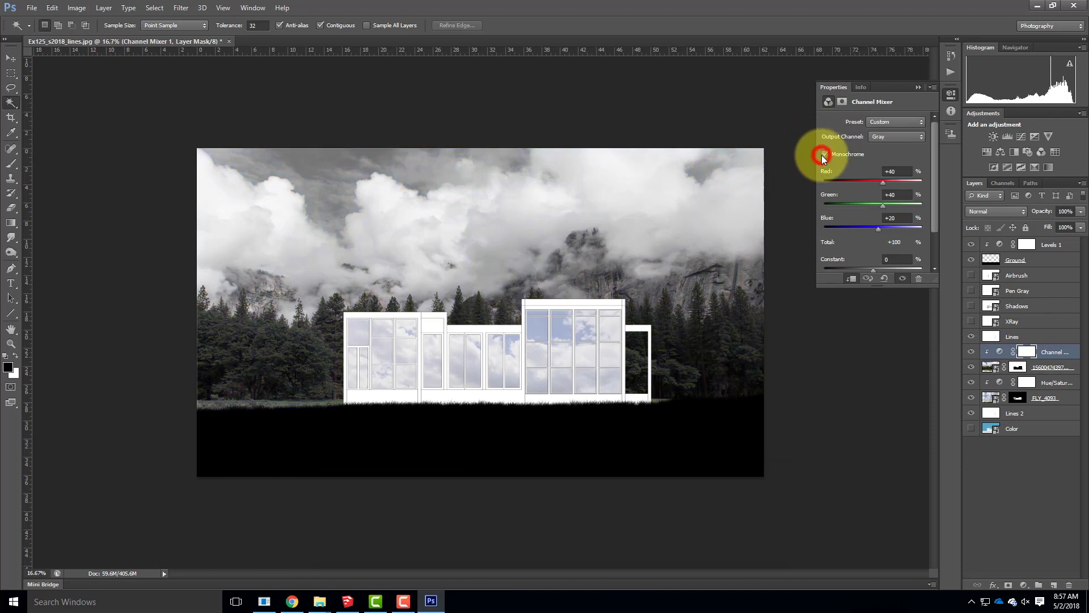
left_click(893, 122)
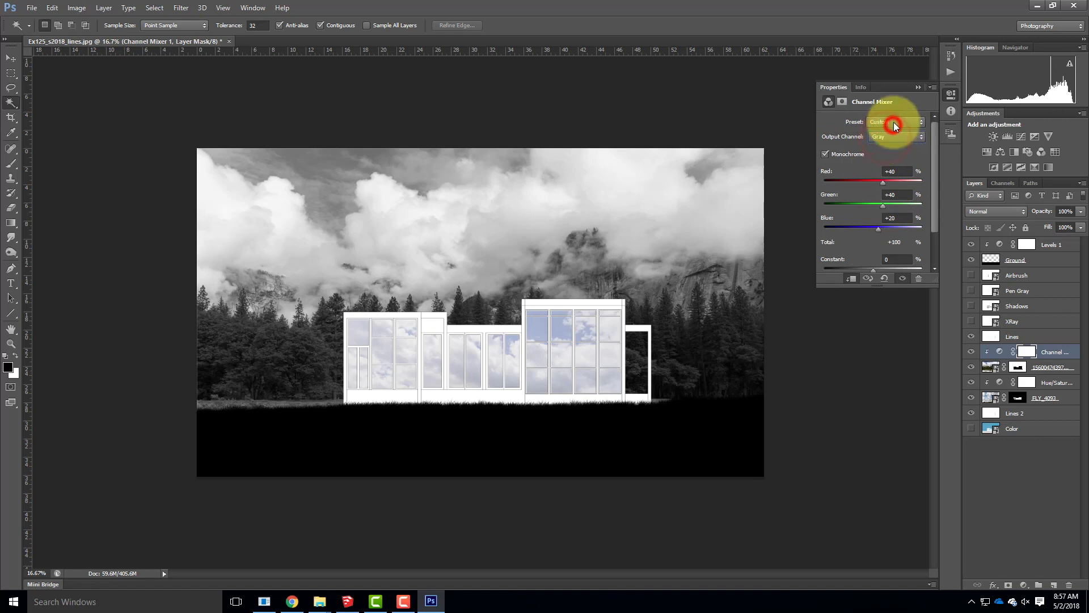
left_click(906, 185)
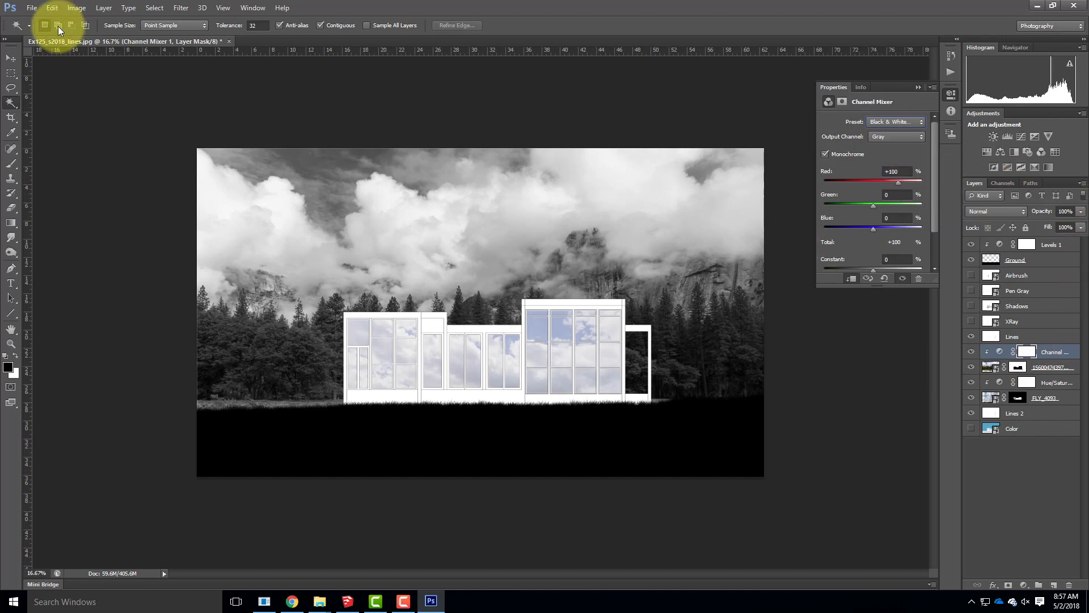
Switch to the Rectangular Marquee tool and set the FLY_4093 sky layer's opacity to 74%.
left_click(11, 72)
left_click(88, 98)
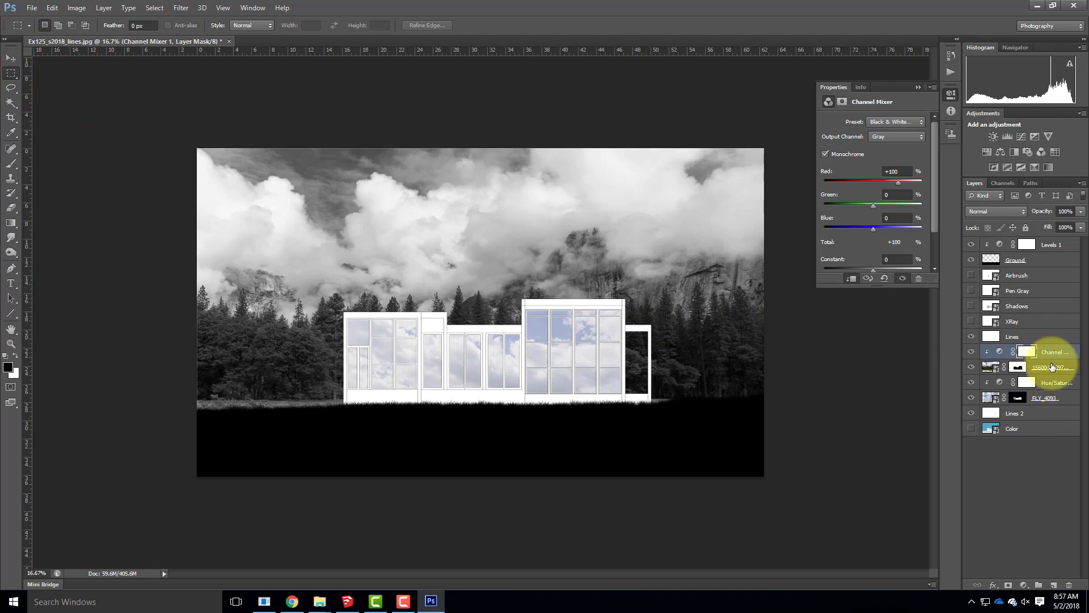
left_click(1052, 382)
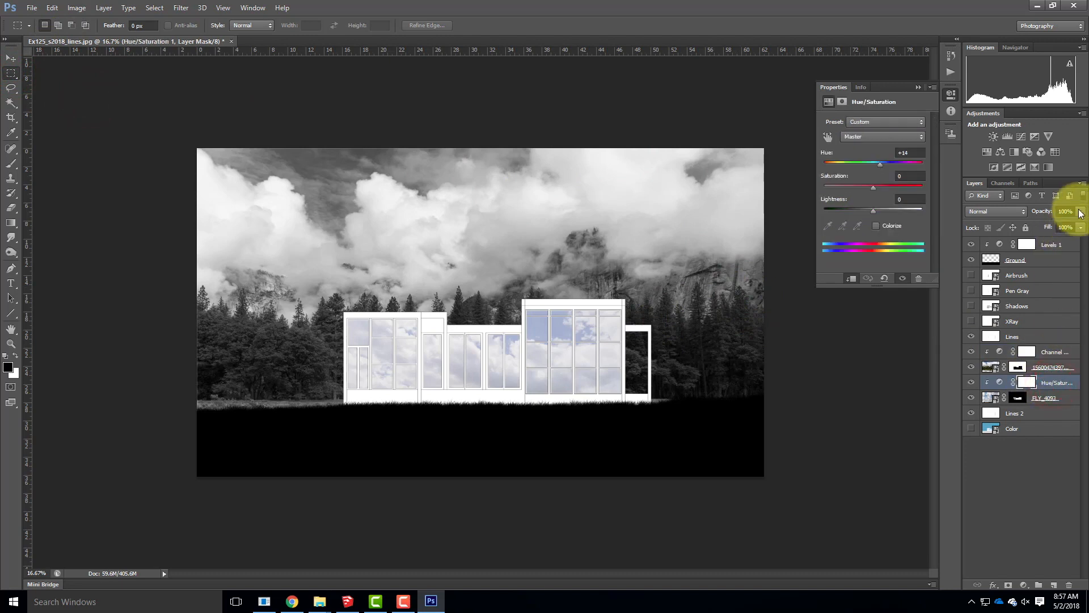
left_click(1064, 400)
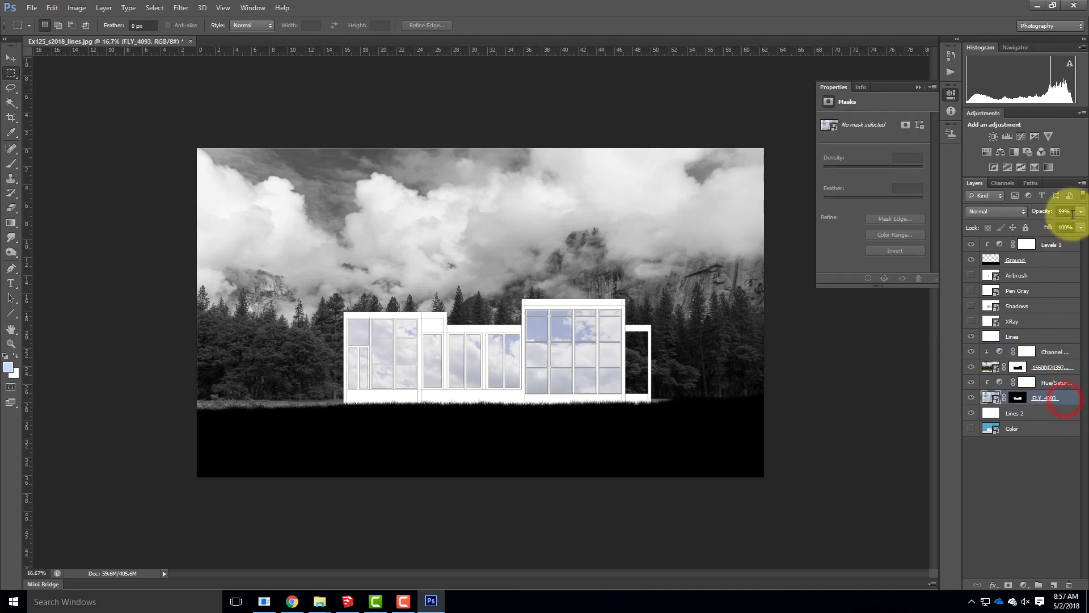
left_click_drag(1080, 211, 1070, 226)
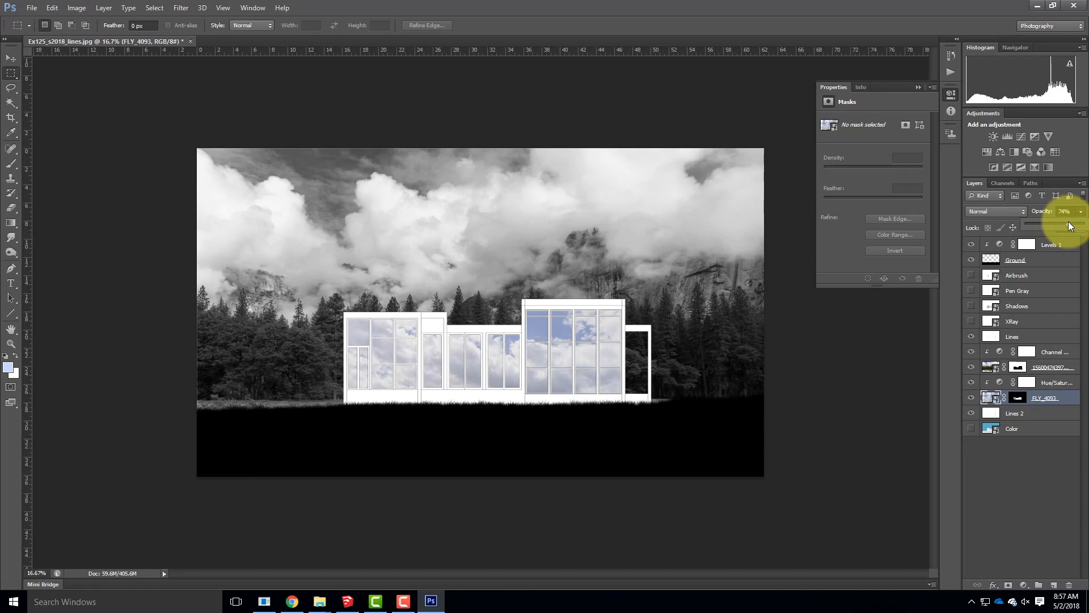
Try raising the black output level of the ground's Levels 1 adjustment to near white, and restore it to 0.
left_click(1052, 245)
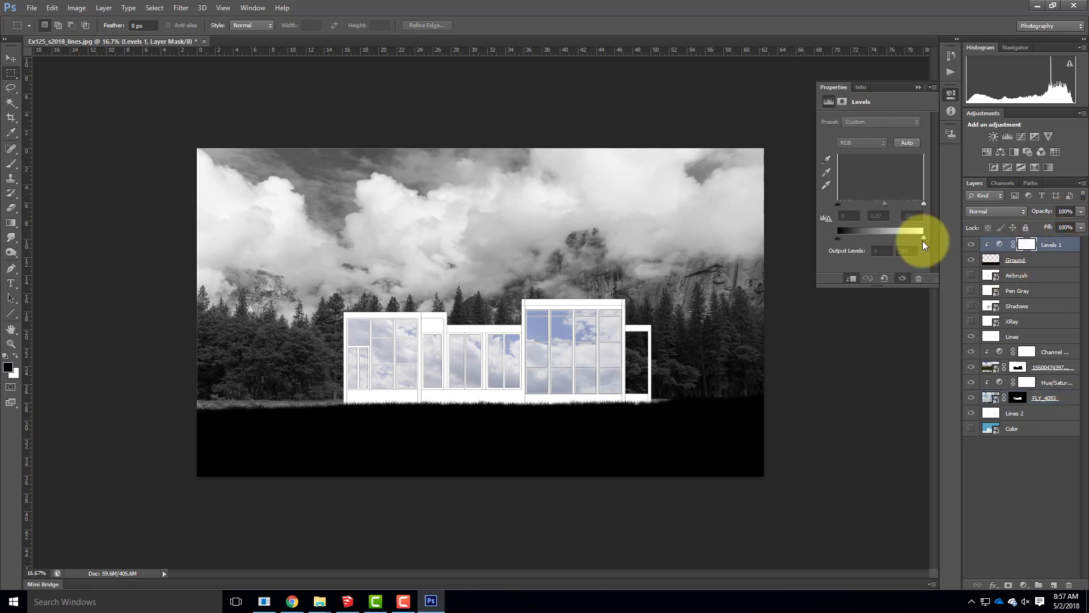
left_click_drag(854, 238, 948, 232)
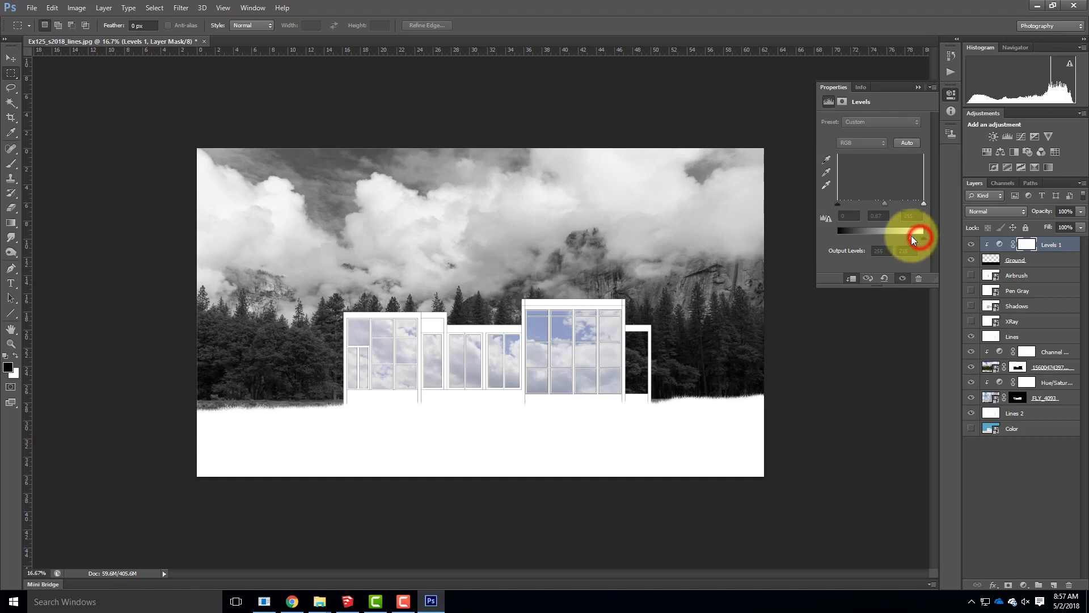
left_click_drag(924, 239, 792, 235)
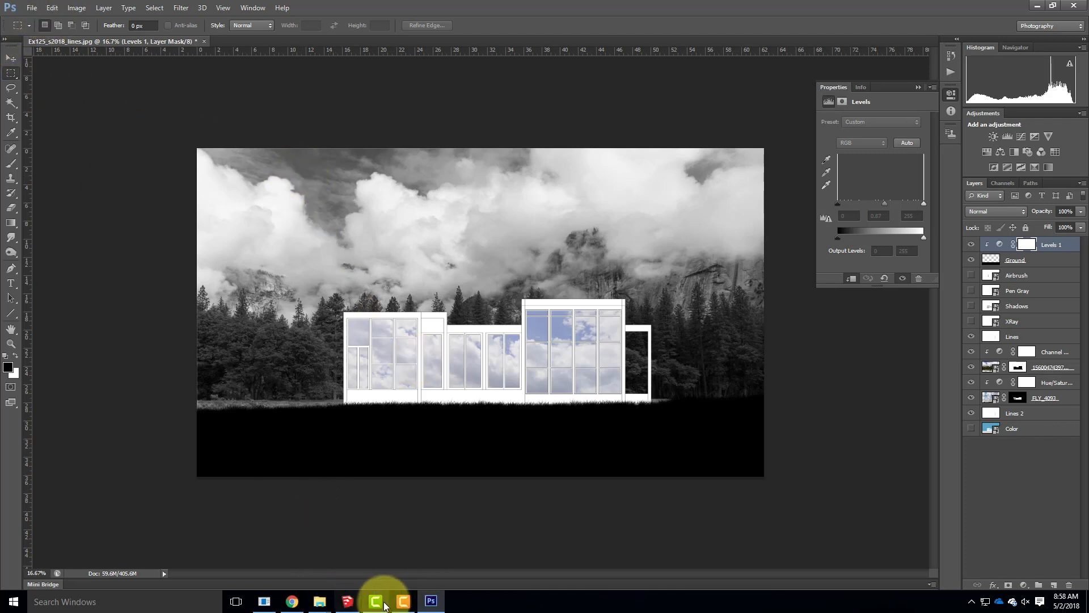
Switch to Chrome and bring up the page with the Flickr search results for "yosemite meadow".
left_click(294, 604)
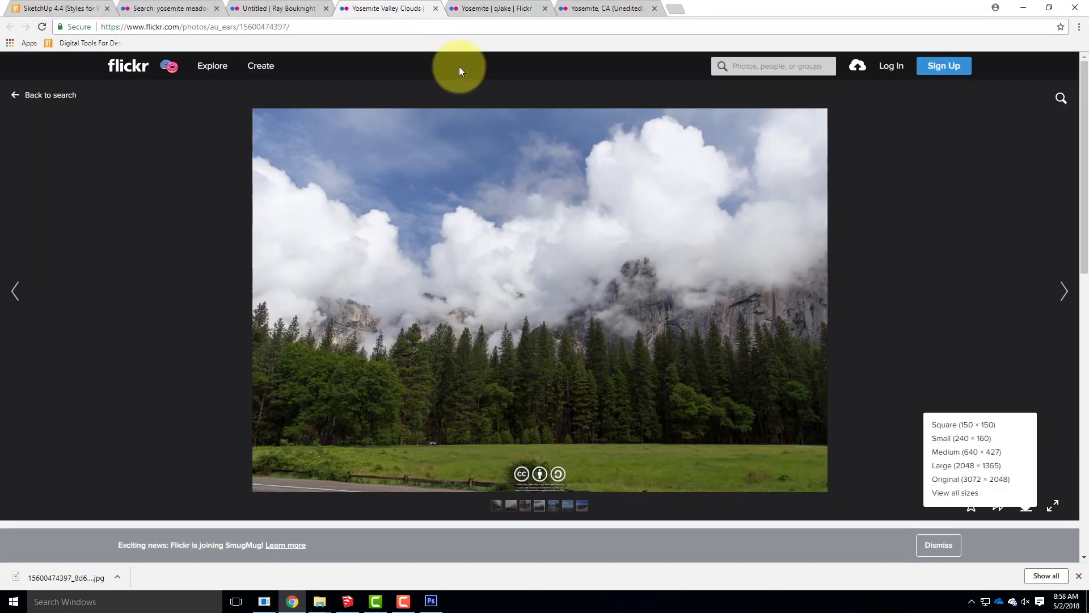
left_click(169, 10)
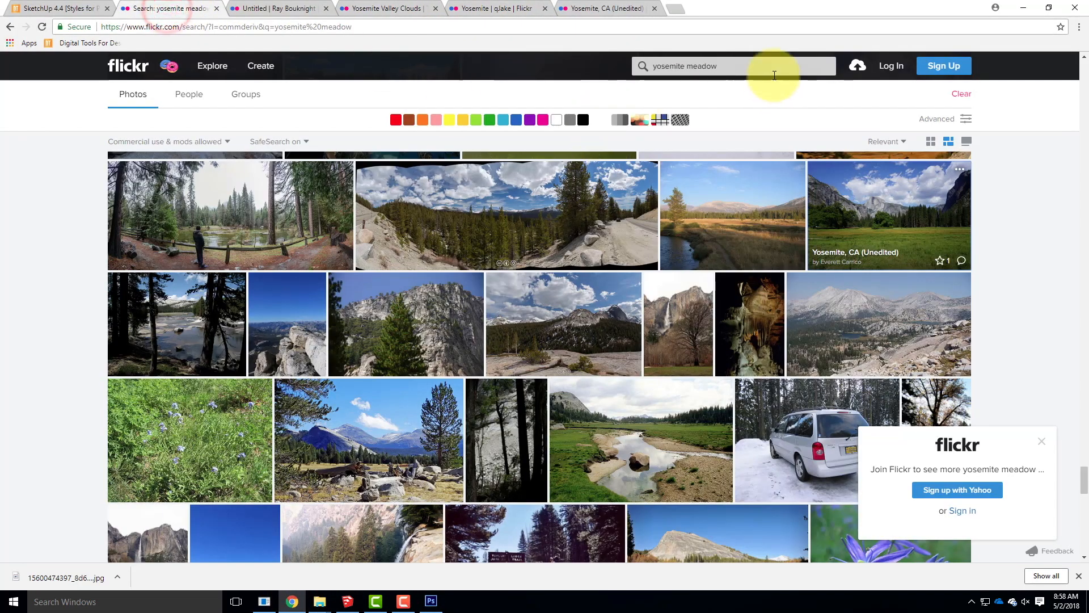
left_click(768, 66)
type("concer")
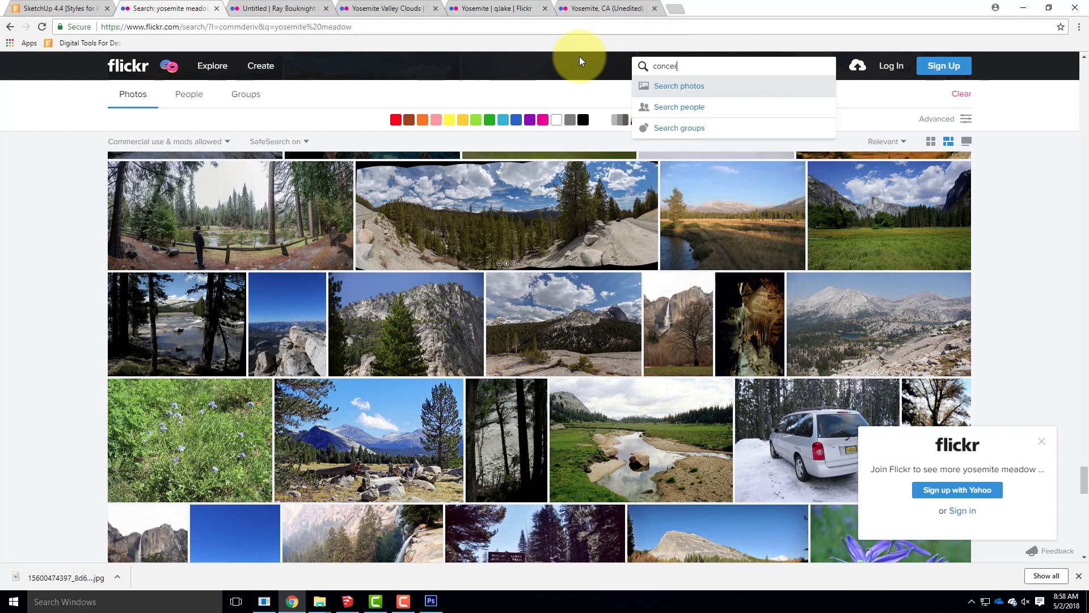
key("BackSpace")
key("BackSpace")
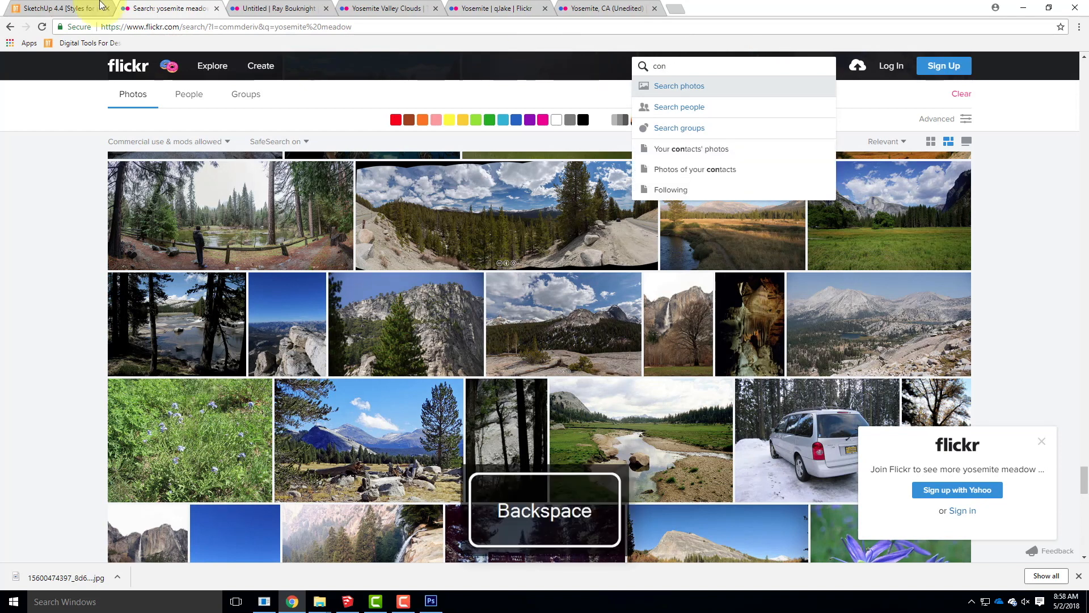
Open search.creativecommons.org and search Flickr for "concrete texture tiling".
left_click(374, 26)
type("search.creativecommons.org")
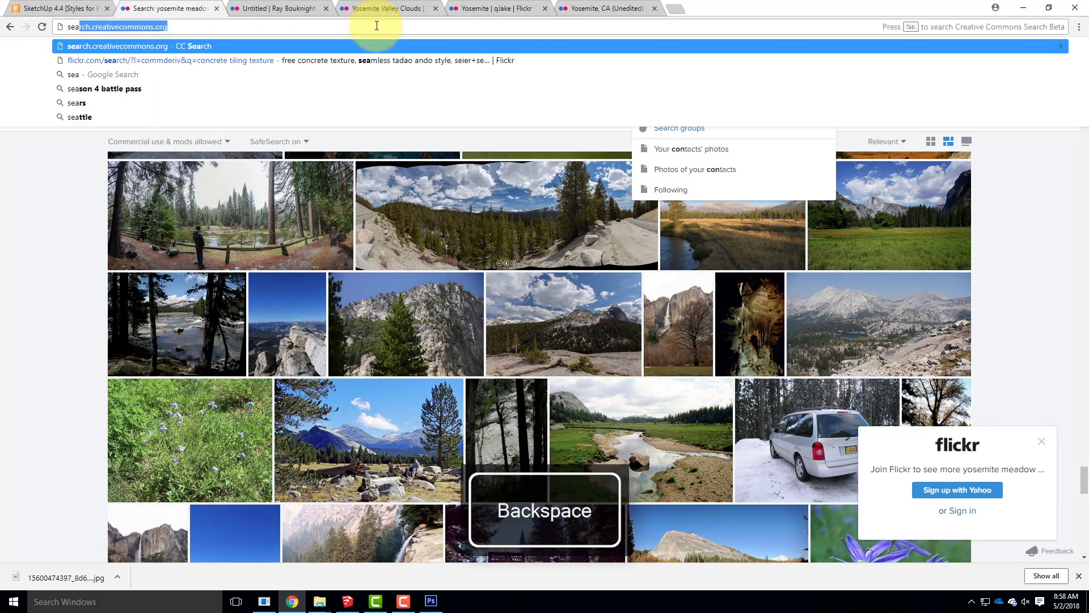
key("Return")
left_click(567, 139)
type("concrete")
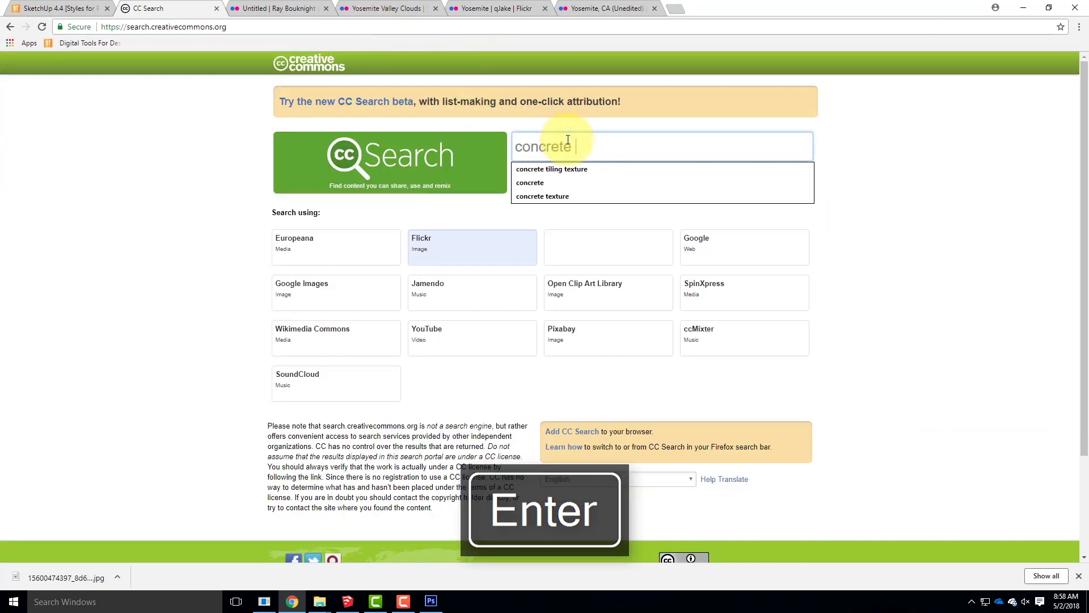
type(" texture tiling")
key("Return")
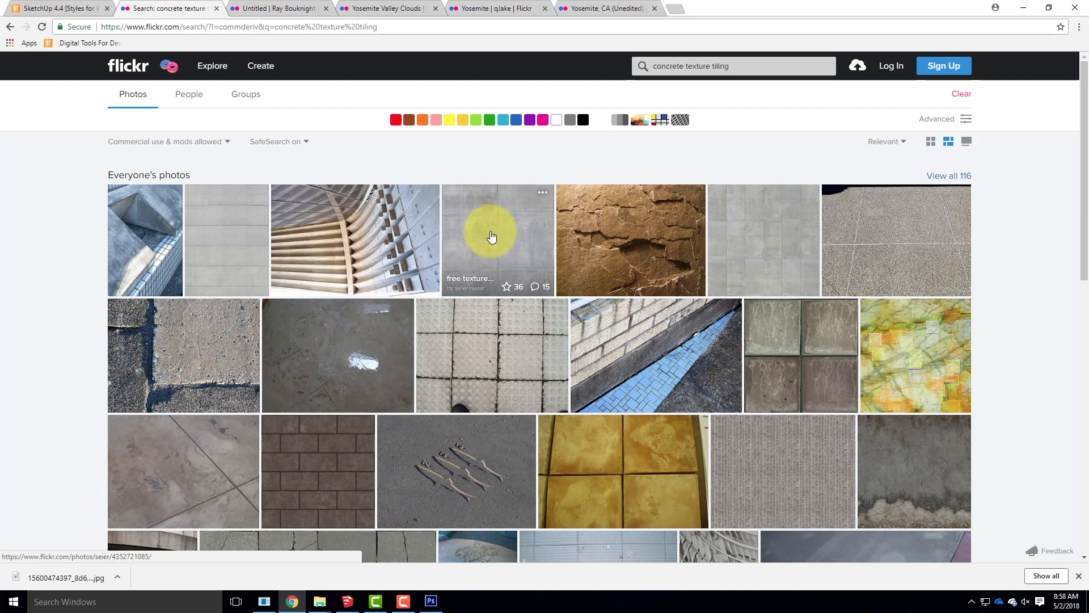
Open the free modern concrete panel texture from the search results and download its Original (2000 × 2000) size.
left_click(492, 237)
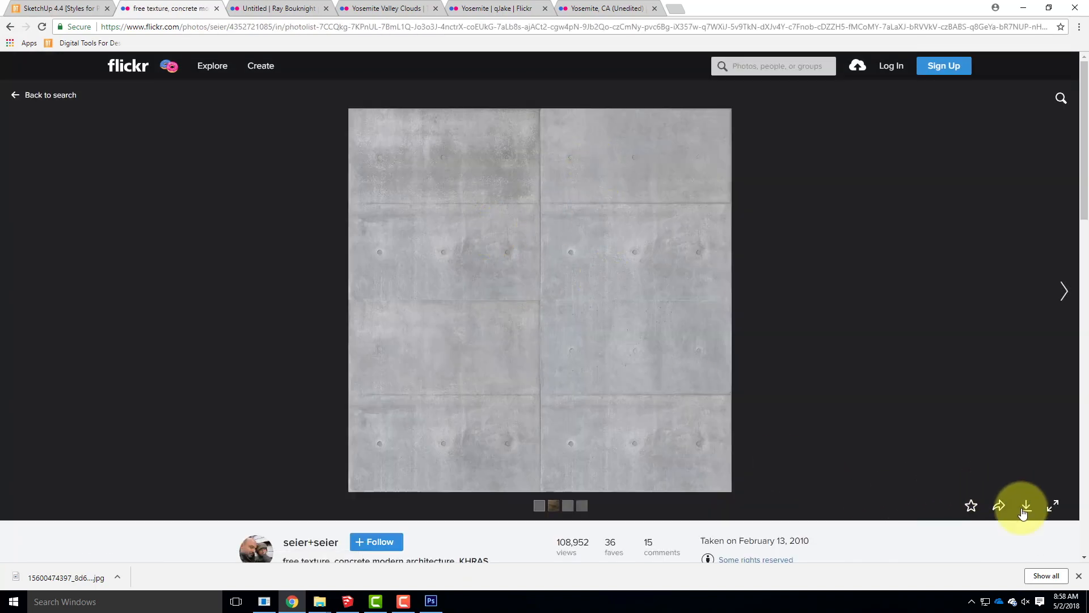
left_click(1025, 509)
left_click(986, 470)
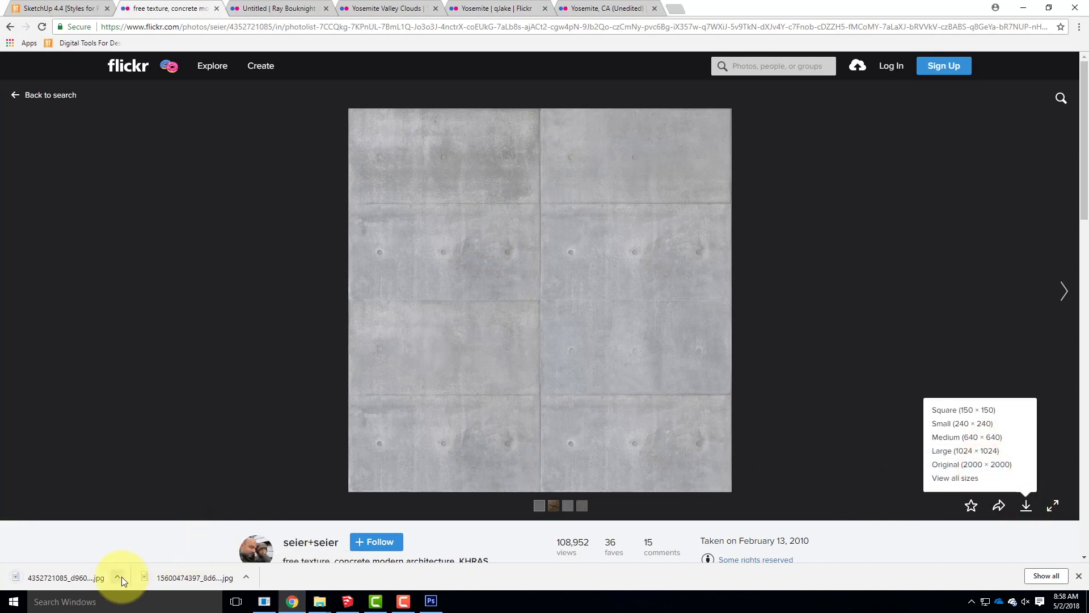
Show the downloaded concrete texture in its Downloads folder and copy the image file.
left_click(121, 577)
left_click(152, 540)
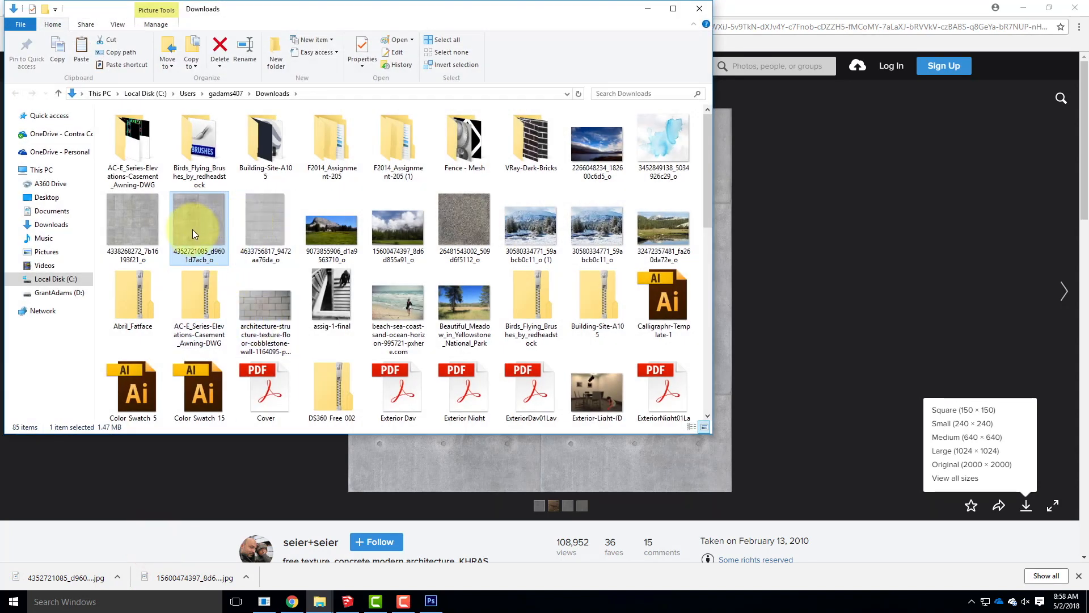
right_click(192, 229)
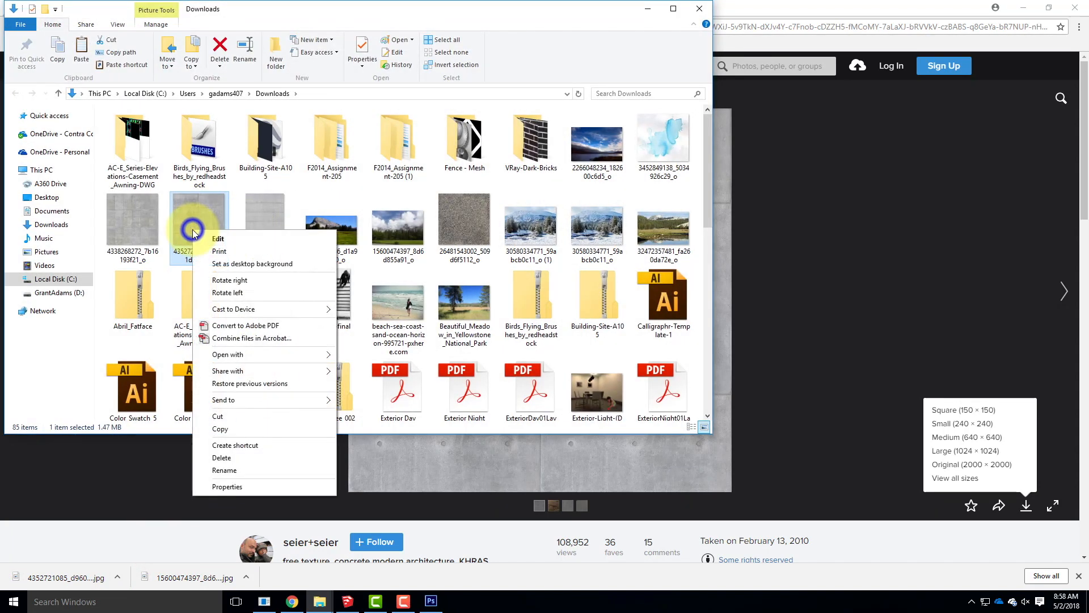
left_click(227, 434)
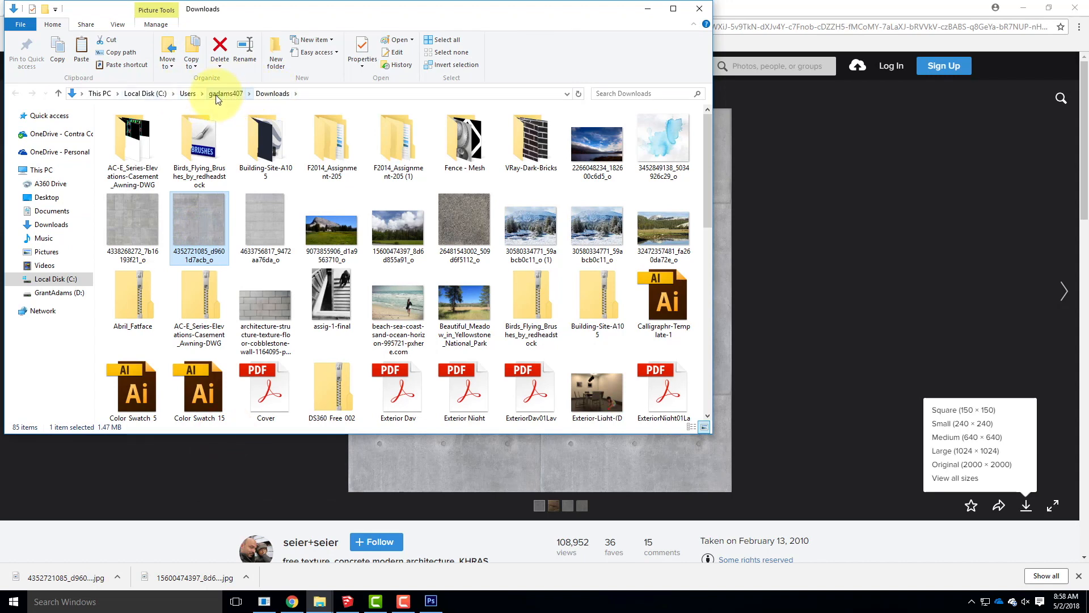
Paste the concrete texture into the OneDrive folder Live Demonstrations > Live - A135 Exercises > Ex125 > S2018.
left_click(57, 136)
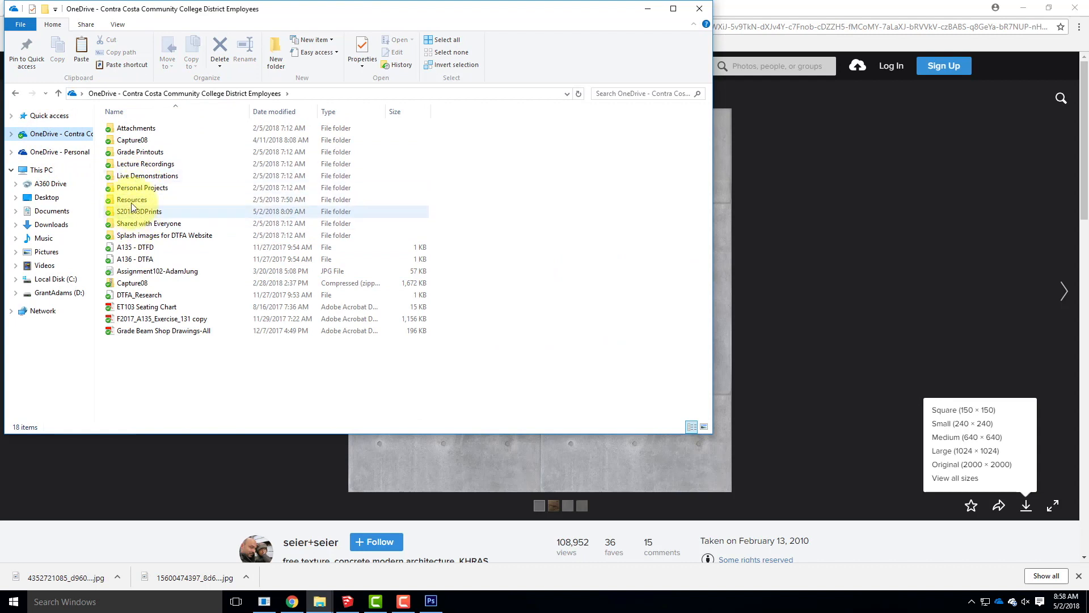
double_click(137, 180)
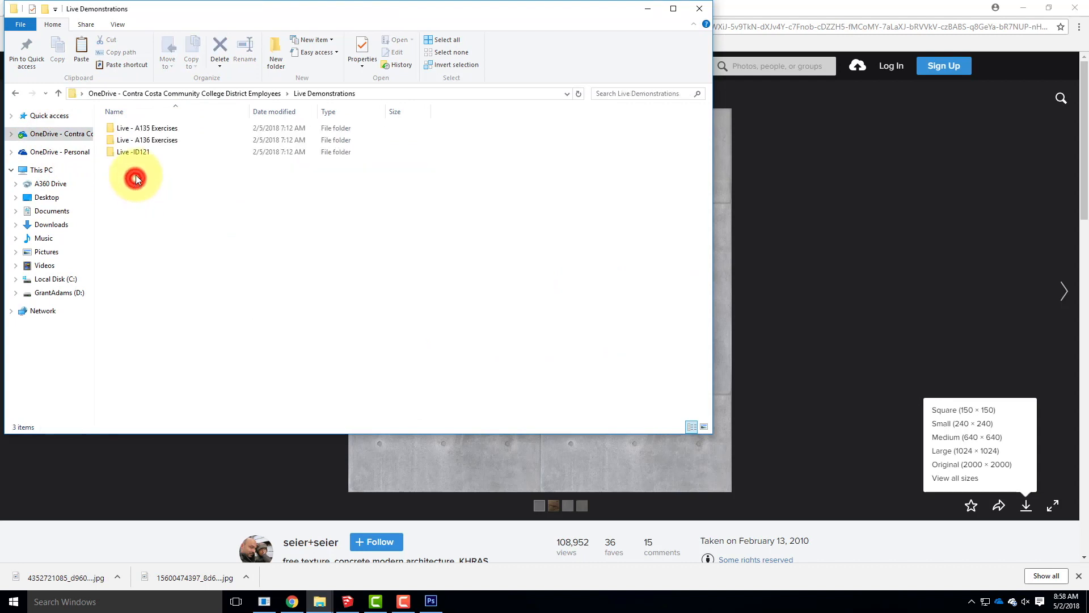
left_click(143, 130)
double_click(143, 130)
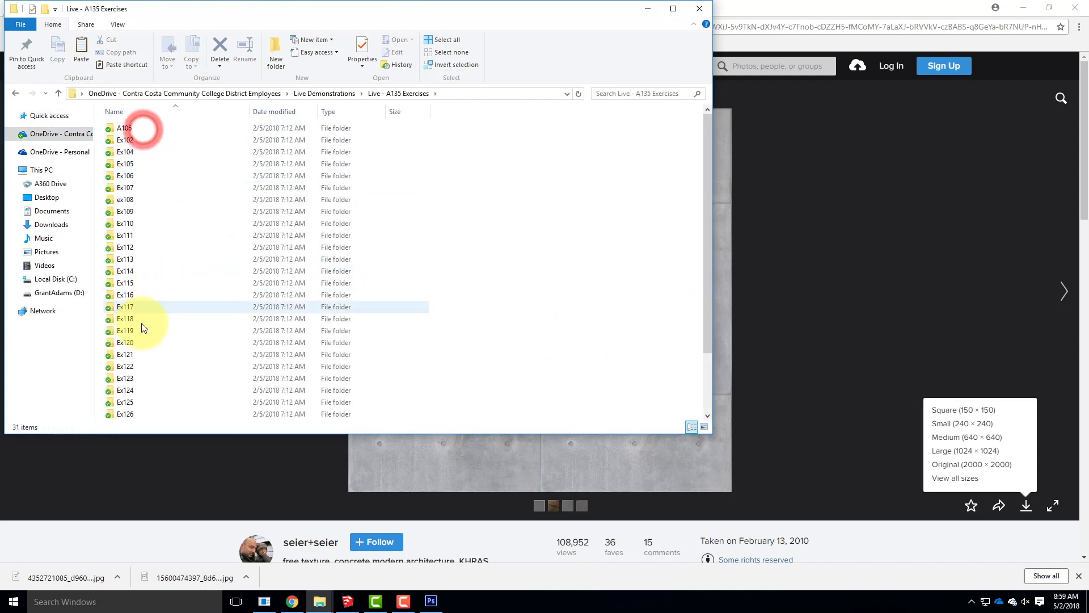
double_click(124, 402)
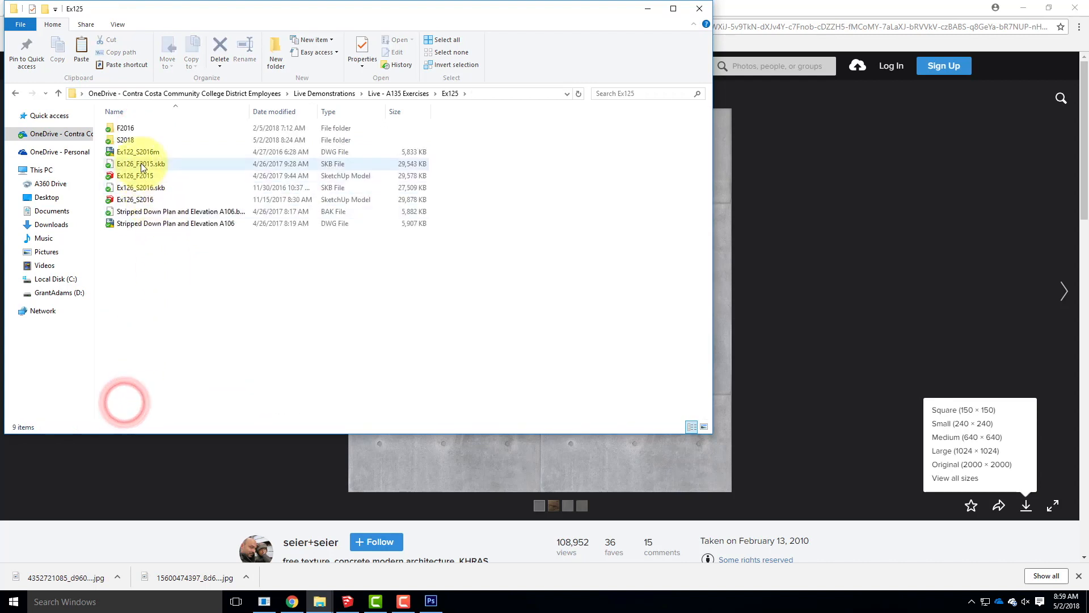
double_click(123, 140)
right_click(244, 266)
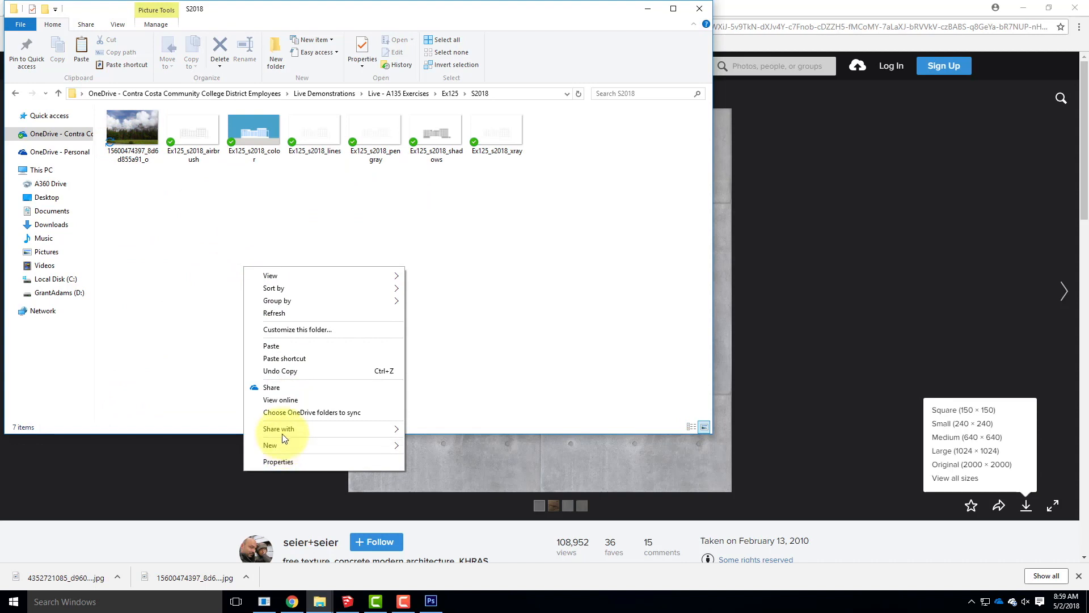
left_click(280, 346)
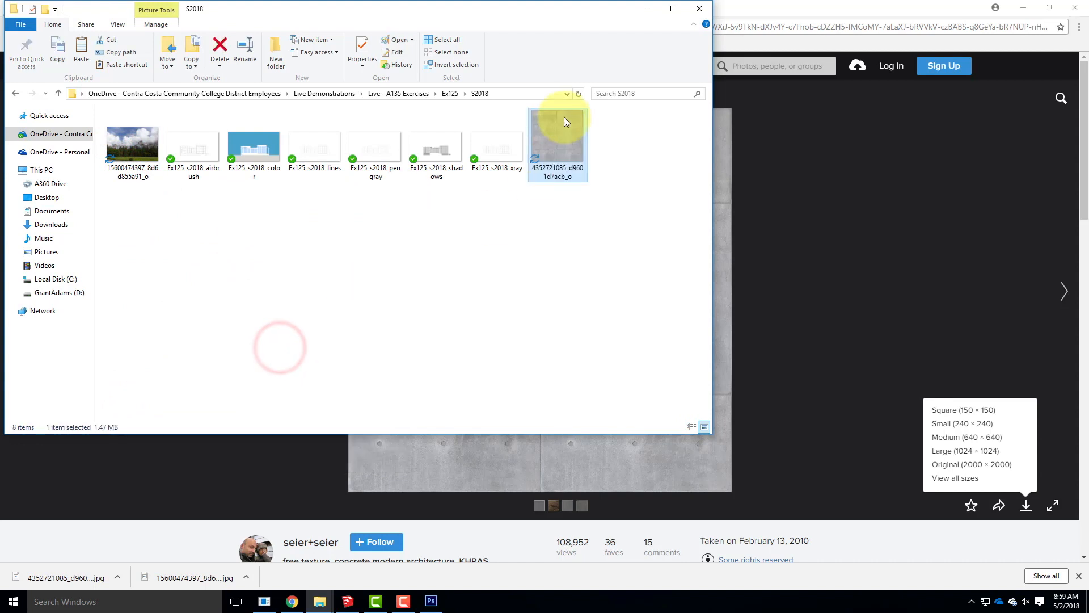
Return to Photoshop and set the layer visibility so that only the Lines and Color layers are shown.
left_click(651, 8)
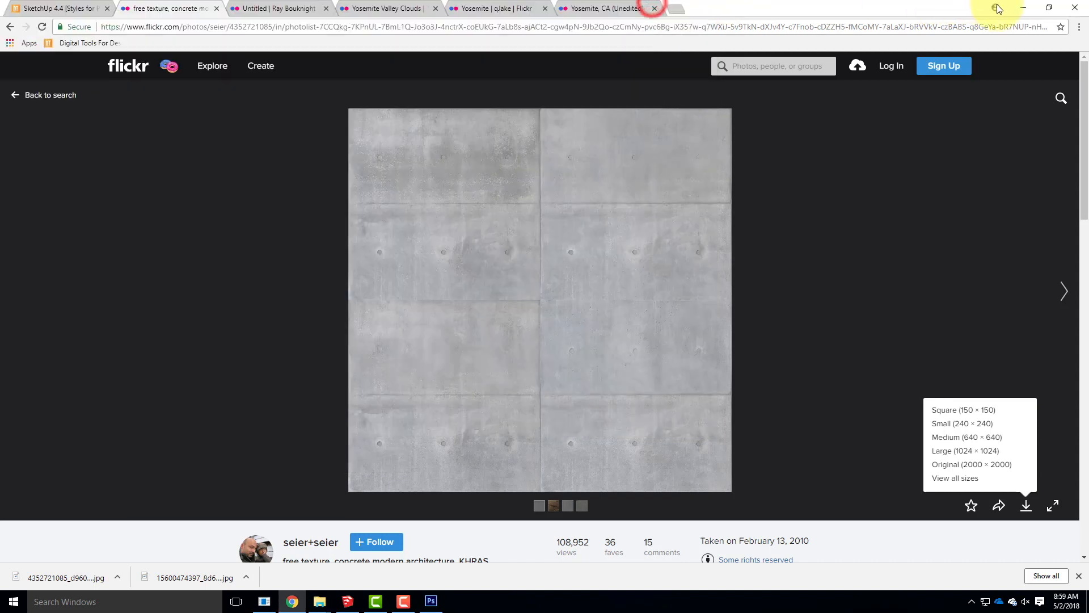
left_click(1032, 8)
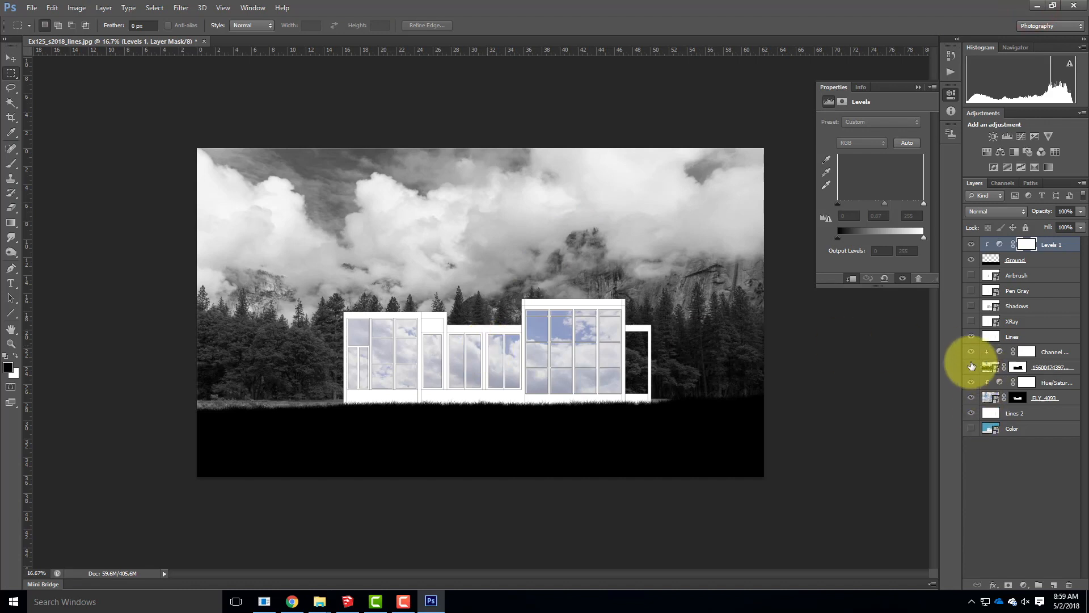
left_click_drag(971, 347, 971, 398)
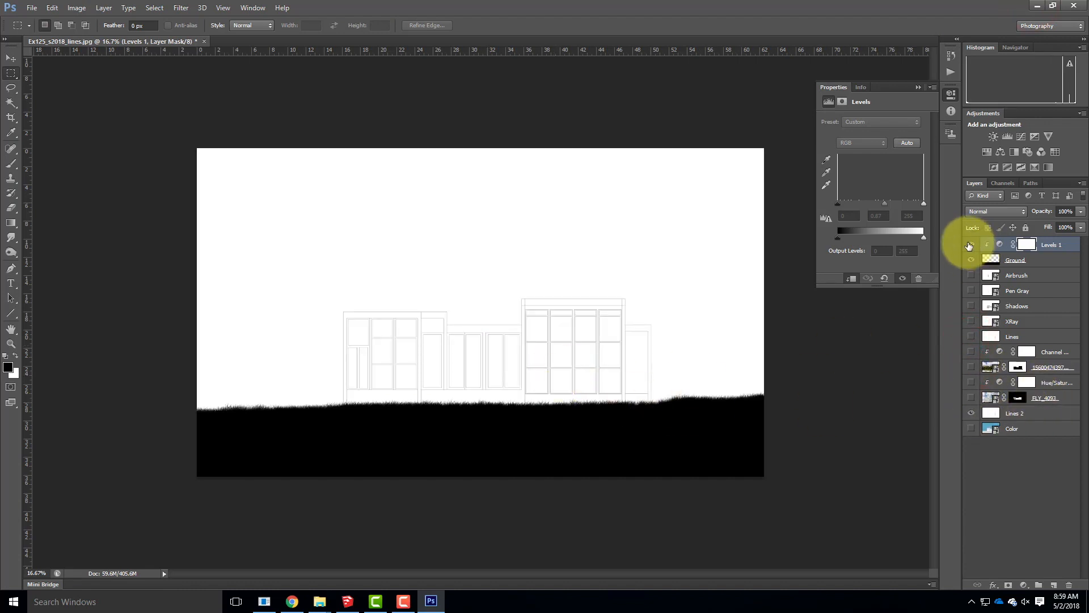
left_click_drag(970, 244, 971, 260)
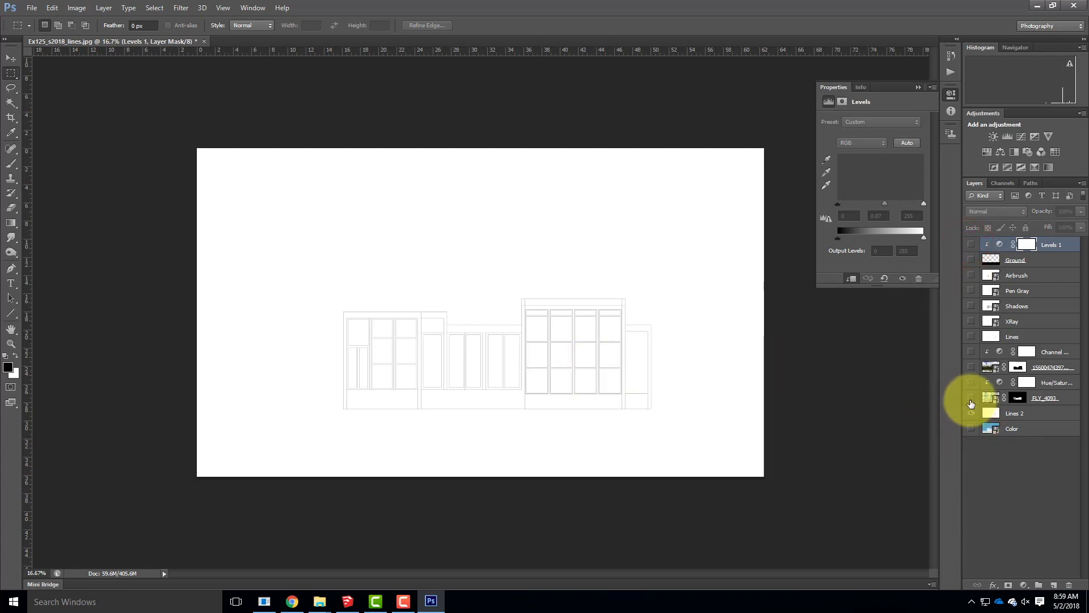
left_click(973, 338)
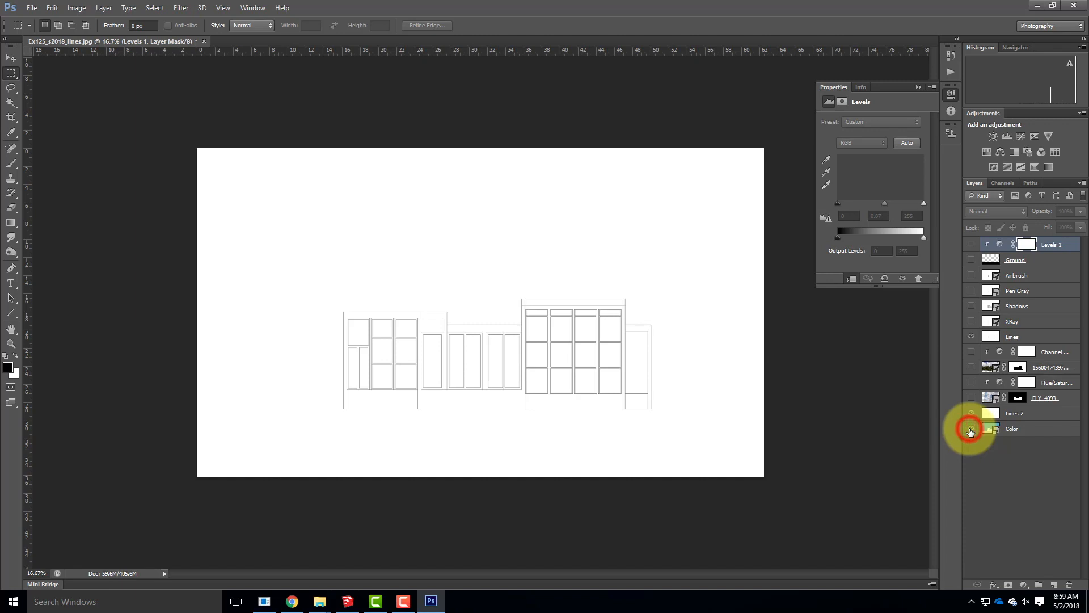
left_click(973, 413)
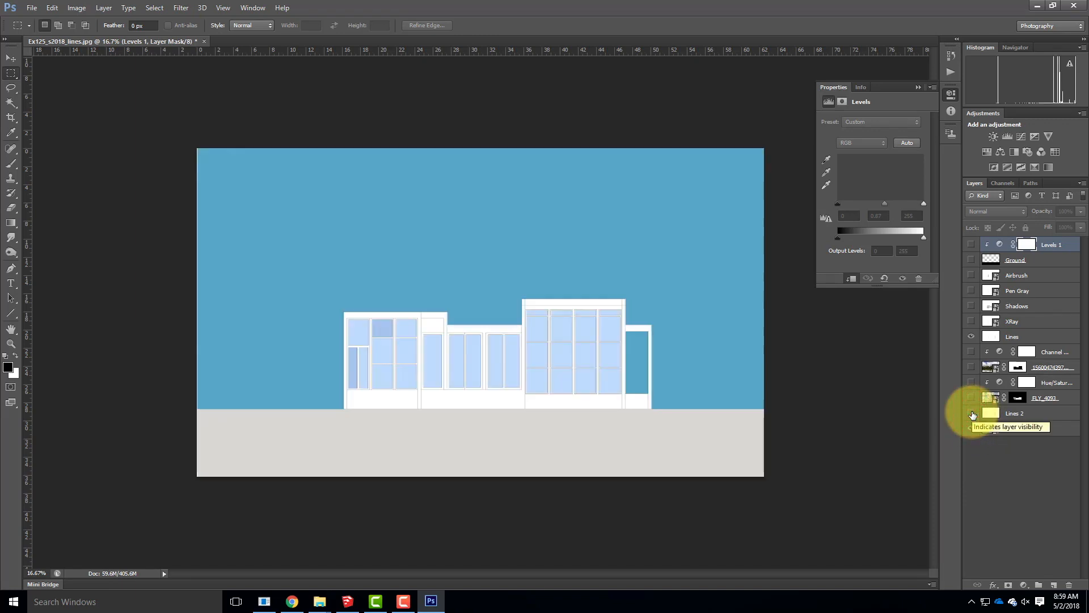
Try a Color Range selection of the building's white walls with the Levels 1 mask active, and undo it.
left_click(75, 7)
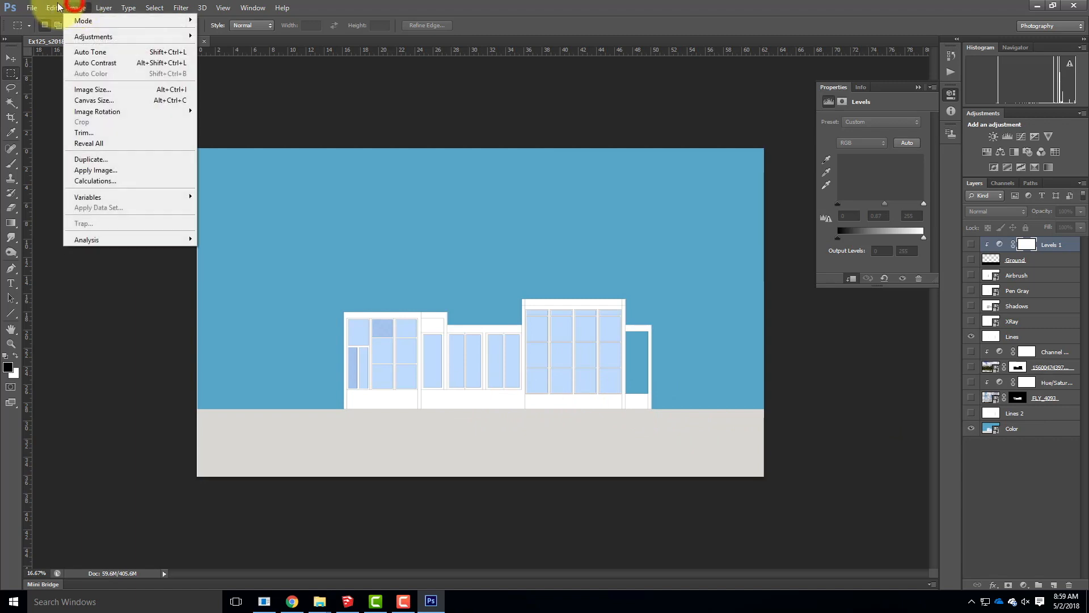
mouse_move(154, 7)
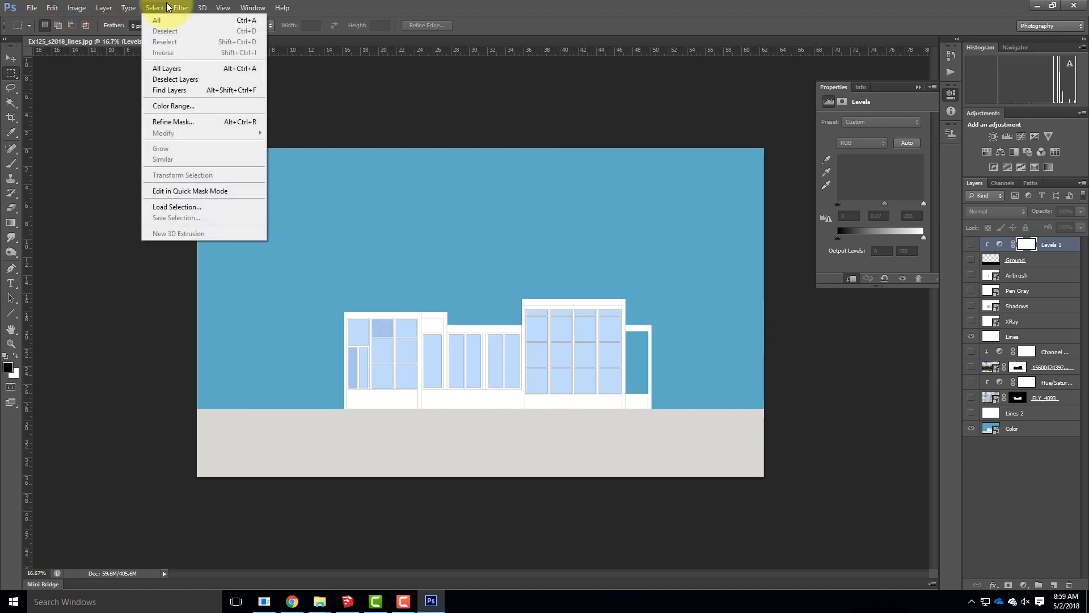
left_click(163, 106)
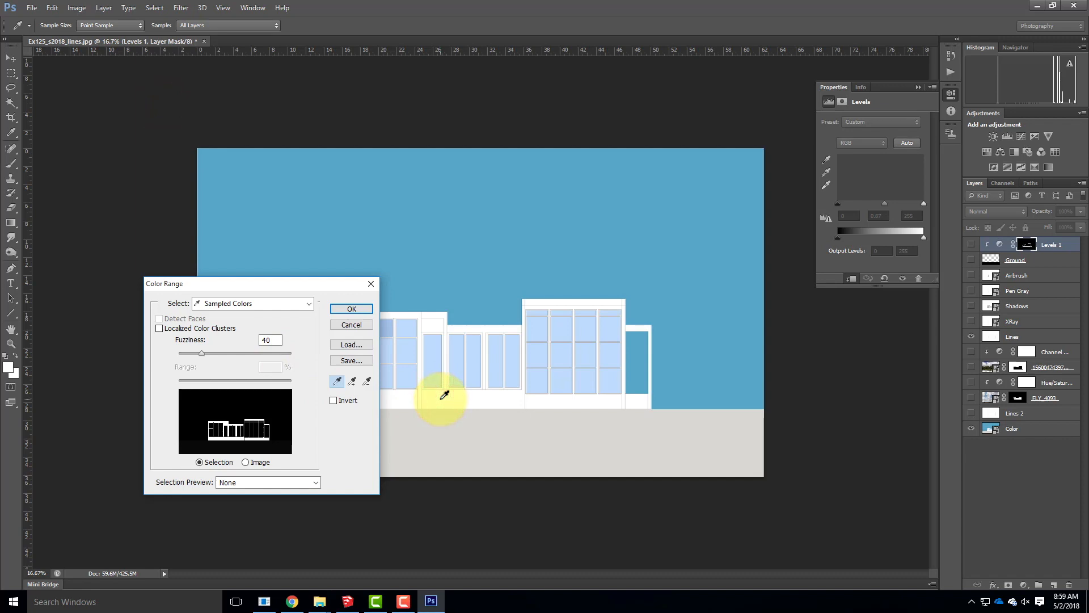
left_click(352, 310)
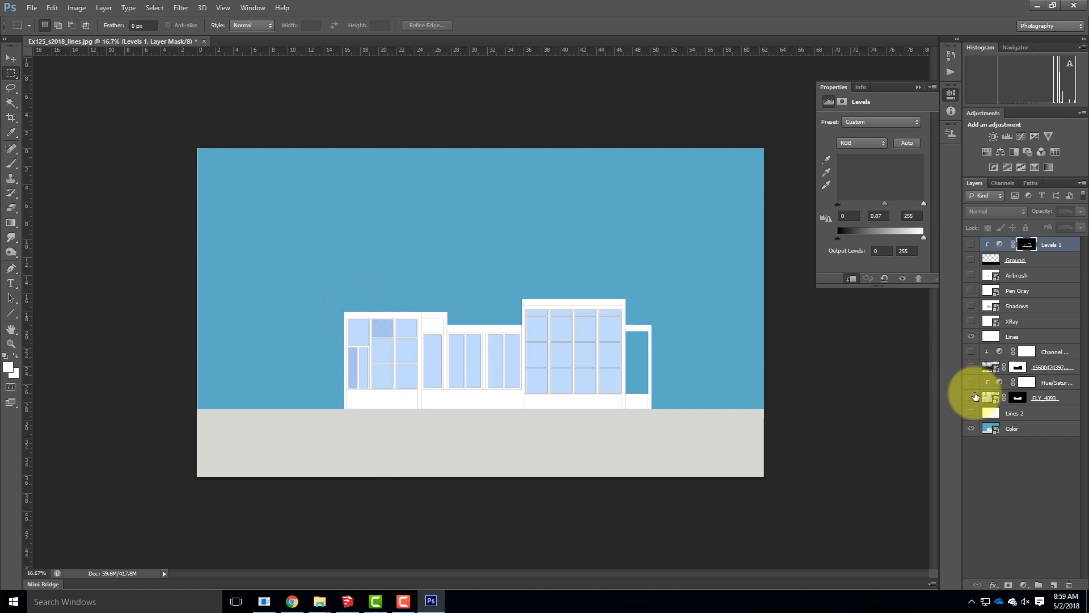
key("ctrl+z")
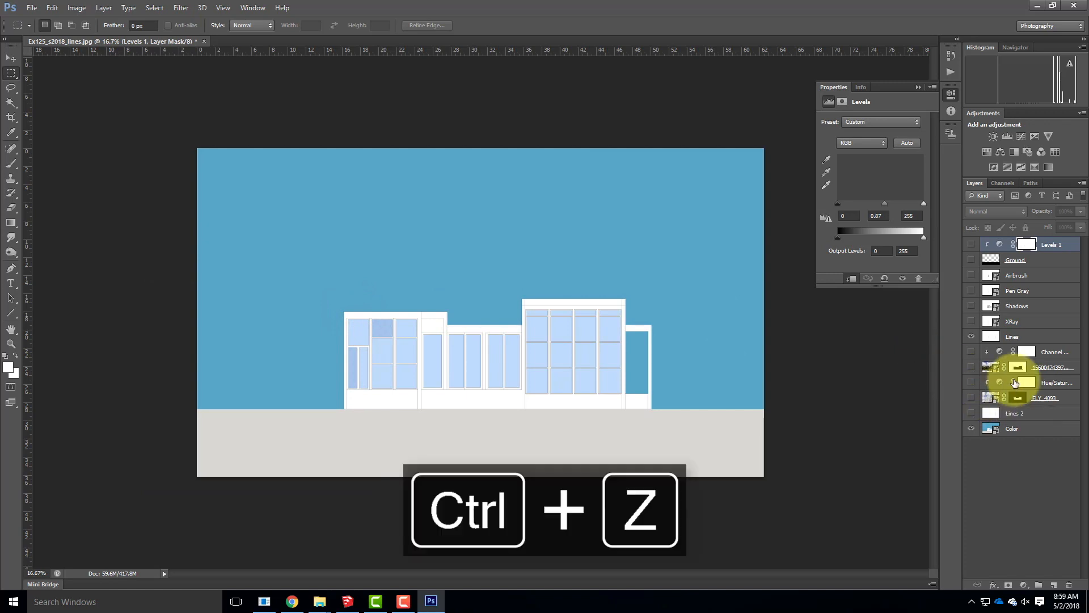
With the Lines 2 layer active, select the building's white walls using Color Range at fuzziness 40.
left_click(1041, 478)
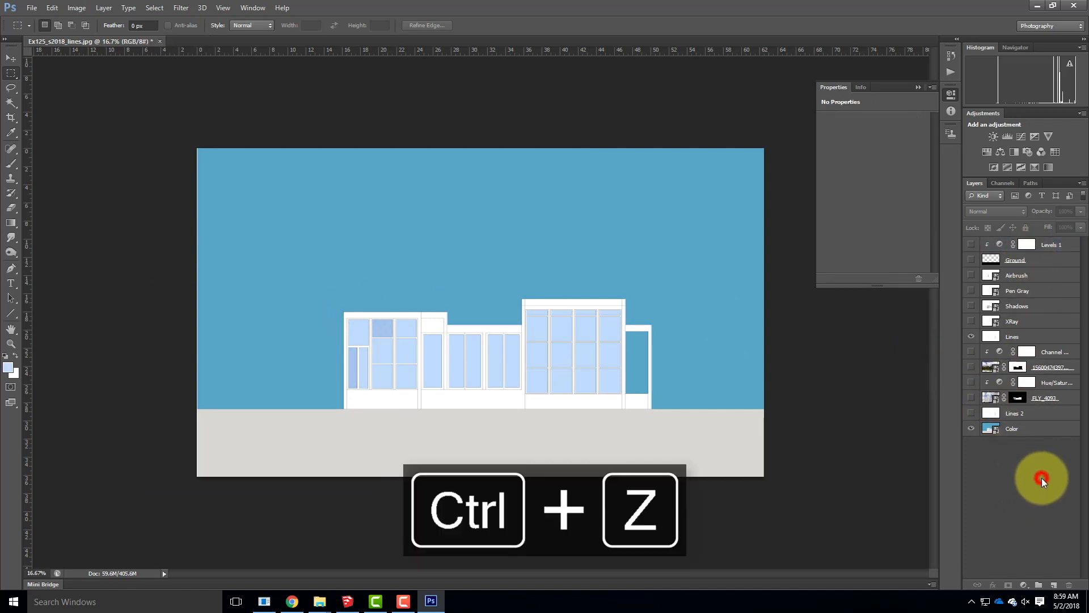
left_click(1039, 414)
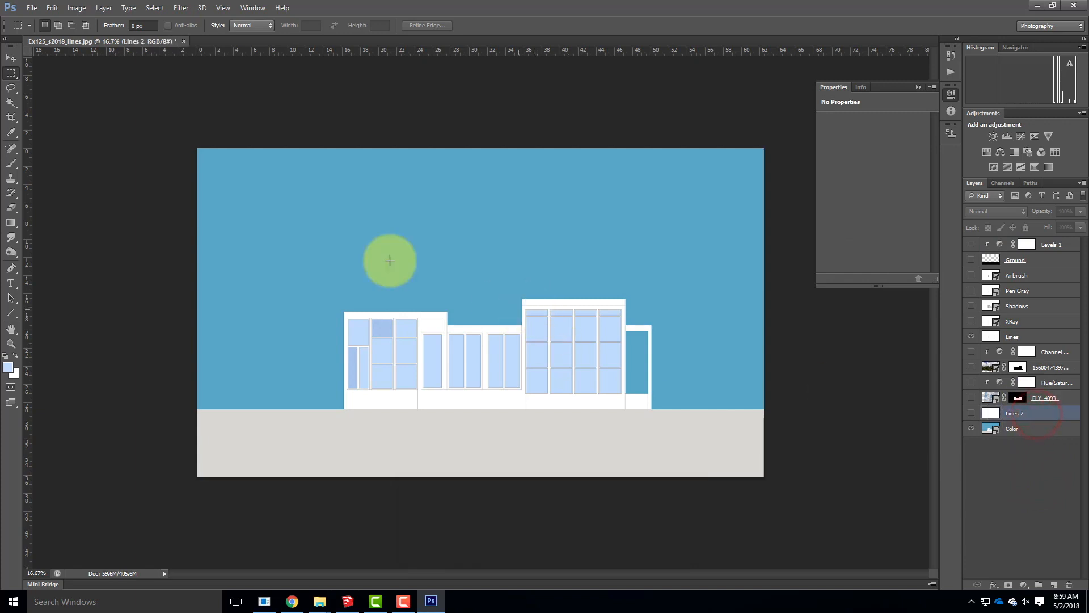
left_click(75, 8)
mouse_move(155, 8)
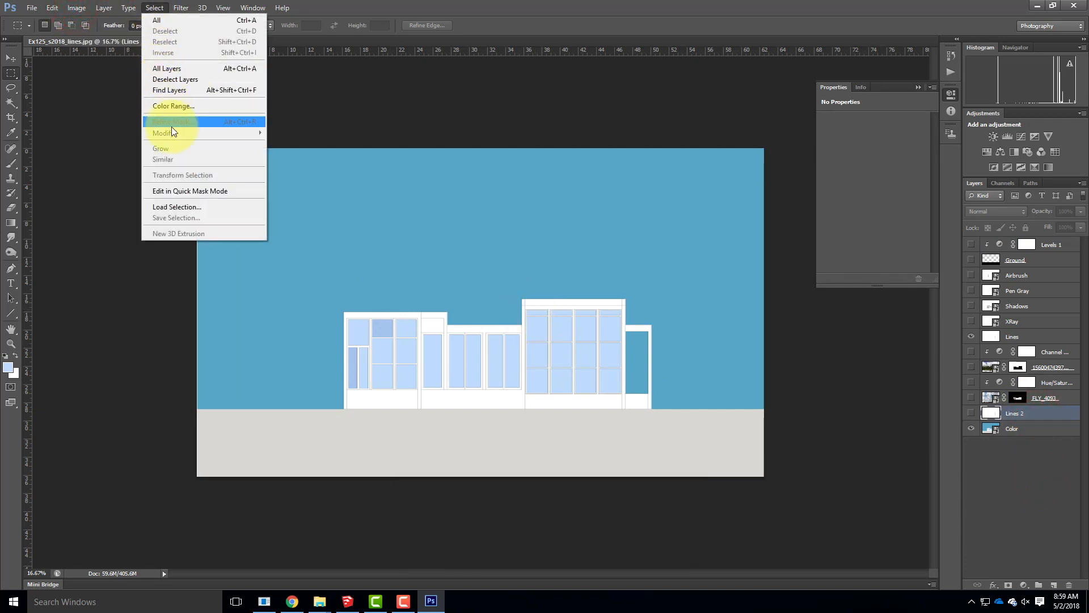
left_click(174, 106)
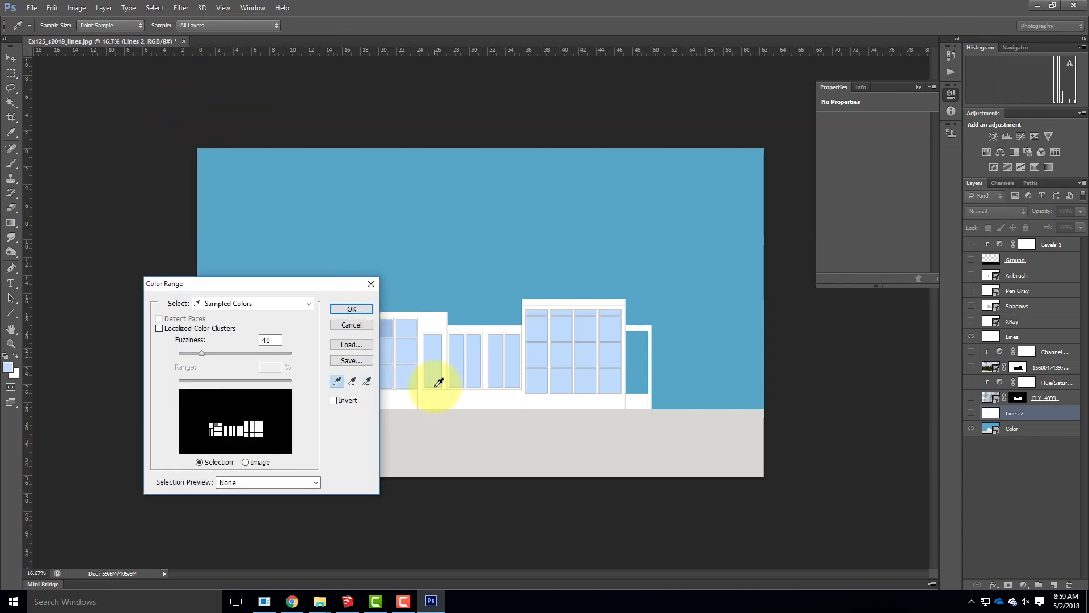
left_click(350, 309)
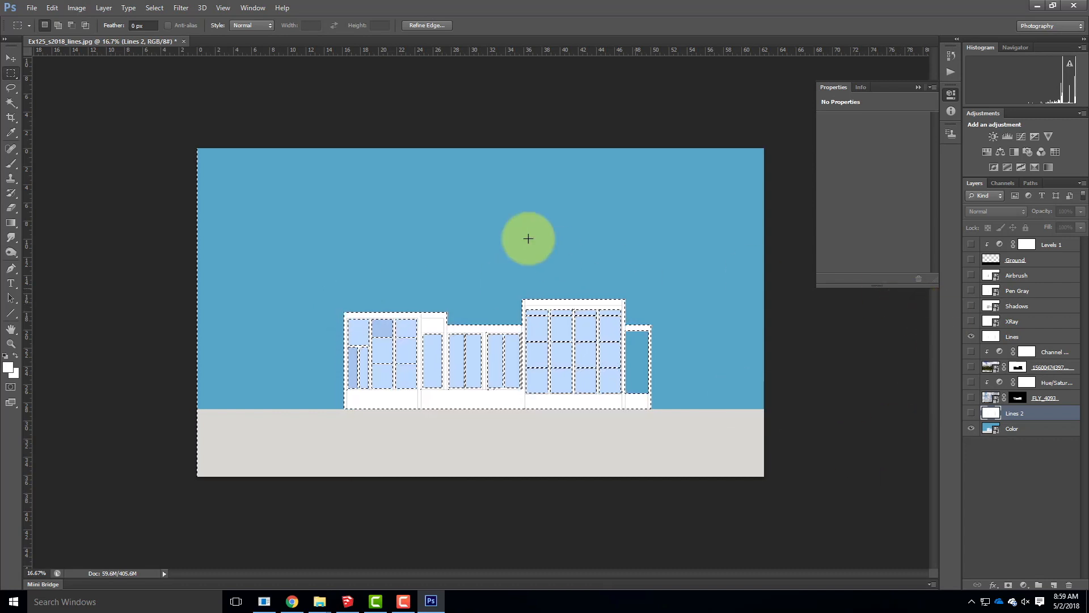
Start placing an image and browse OneDrive to Live Demonstrations > Live - A135 Exercises > Ex125 > S2018.
left_click(32, 7)
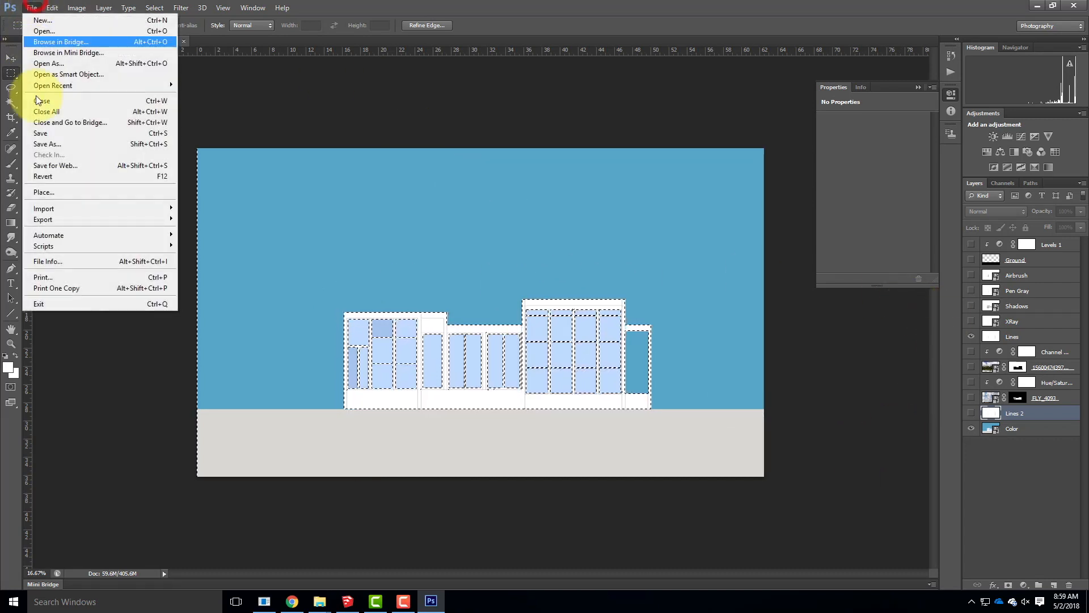
left_click(49, 191)
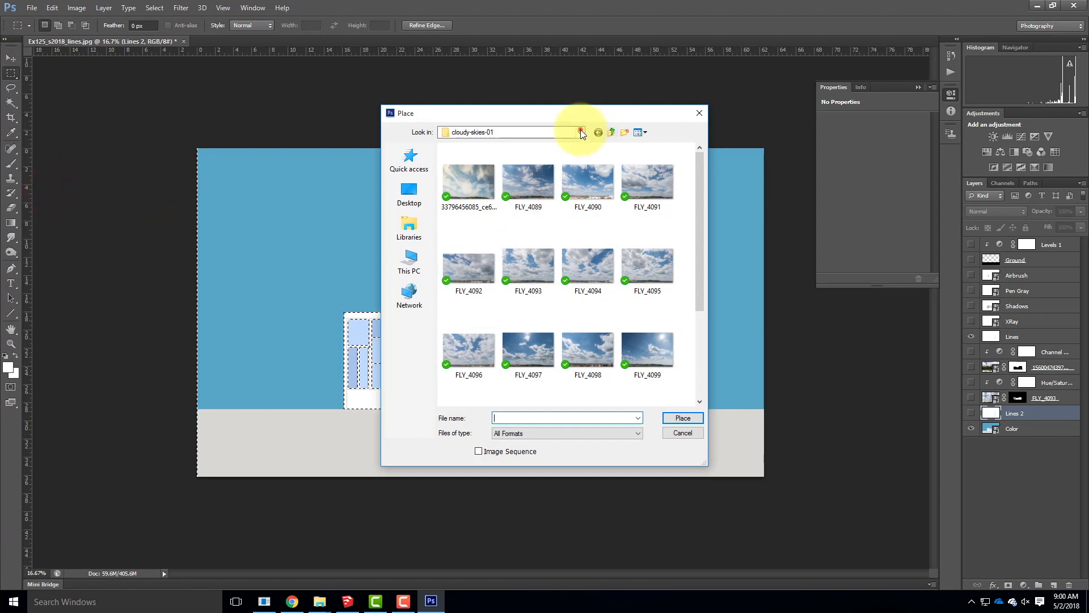
left_click(580, 131)
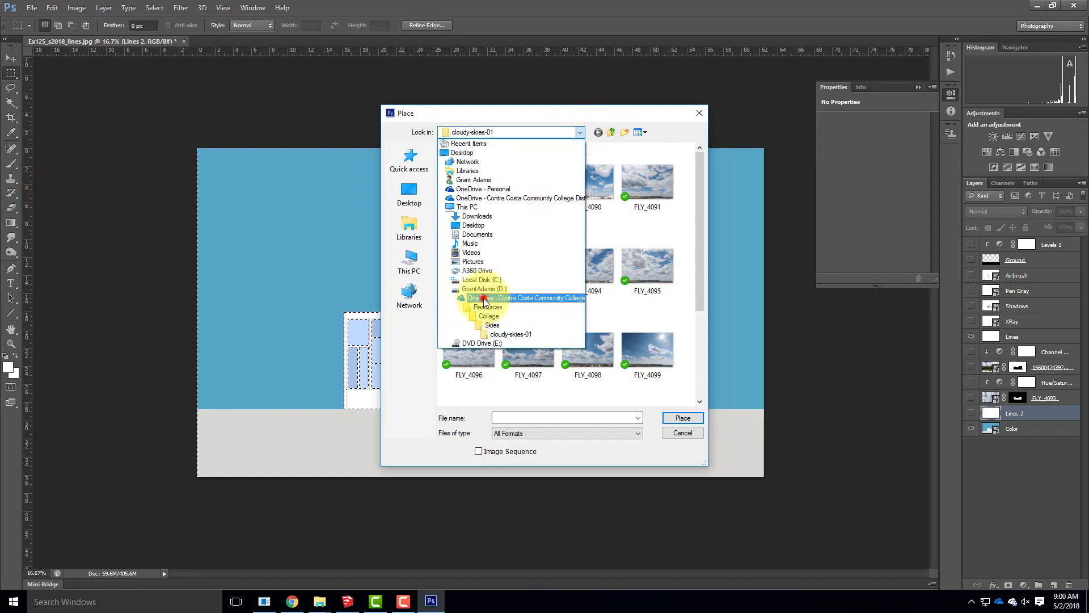
left_click(484, 299)
double_click(469, 204)
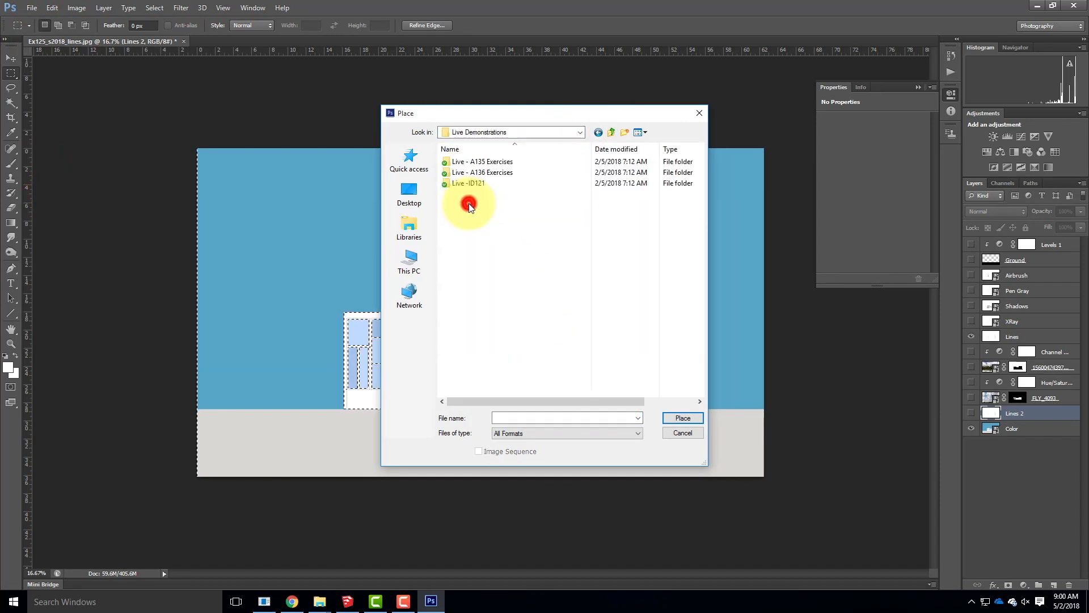
double_click(485, 161)
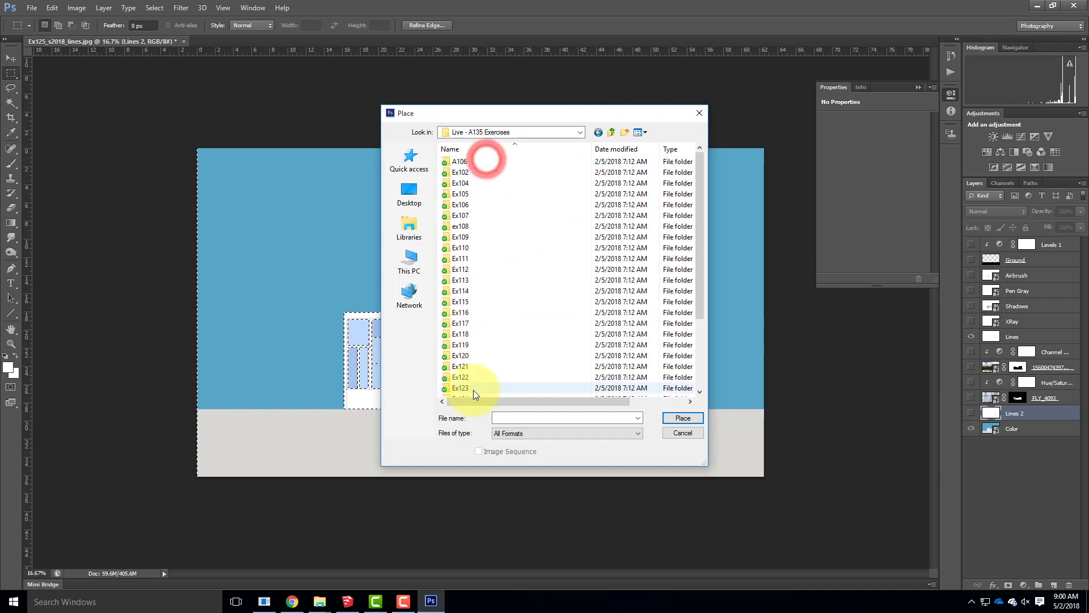
scroll(483, 369, "down", 2)
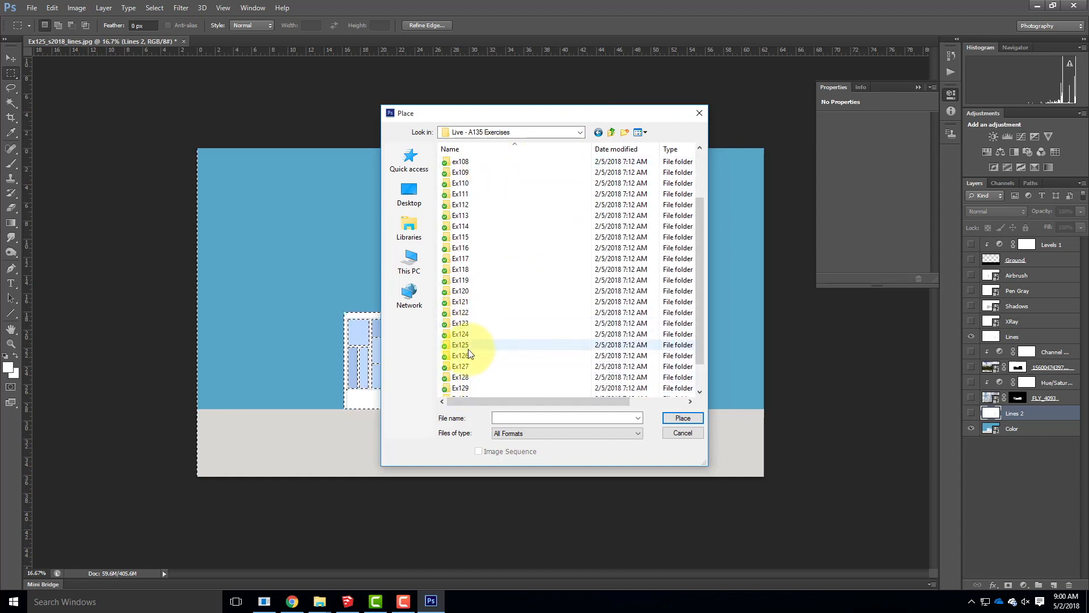
left_click(462, 345)
double_click(461, 345)
double_click(462, 168)
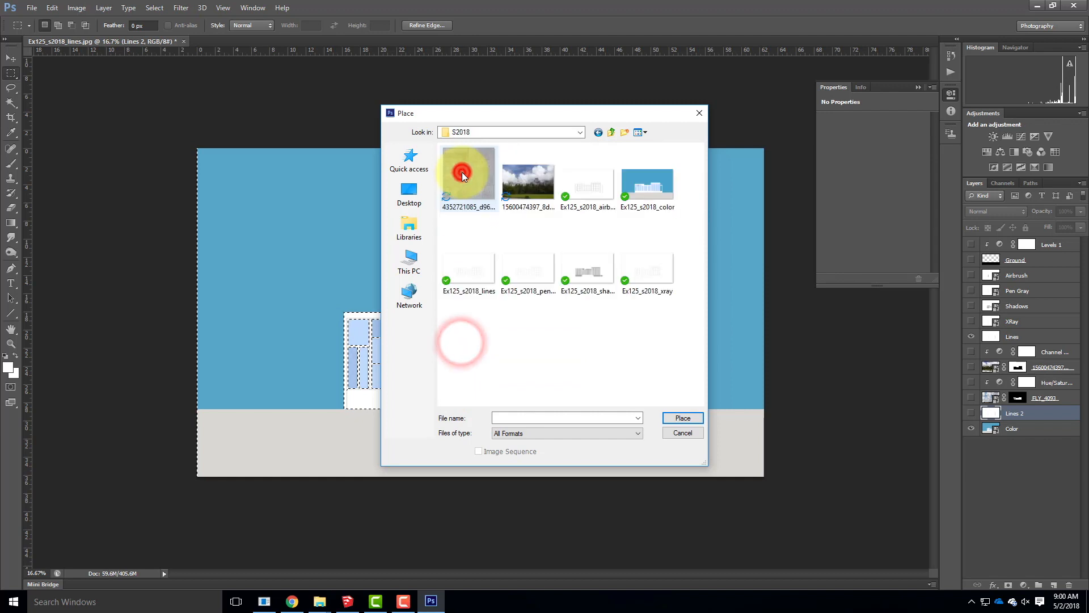
Place the concrete texture image at its original size over the upper-left corner of the building.
left_click(476, 176)
left_click(683, 418)
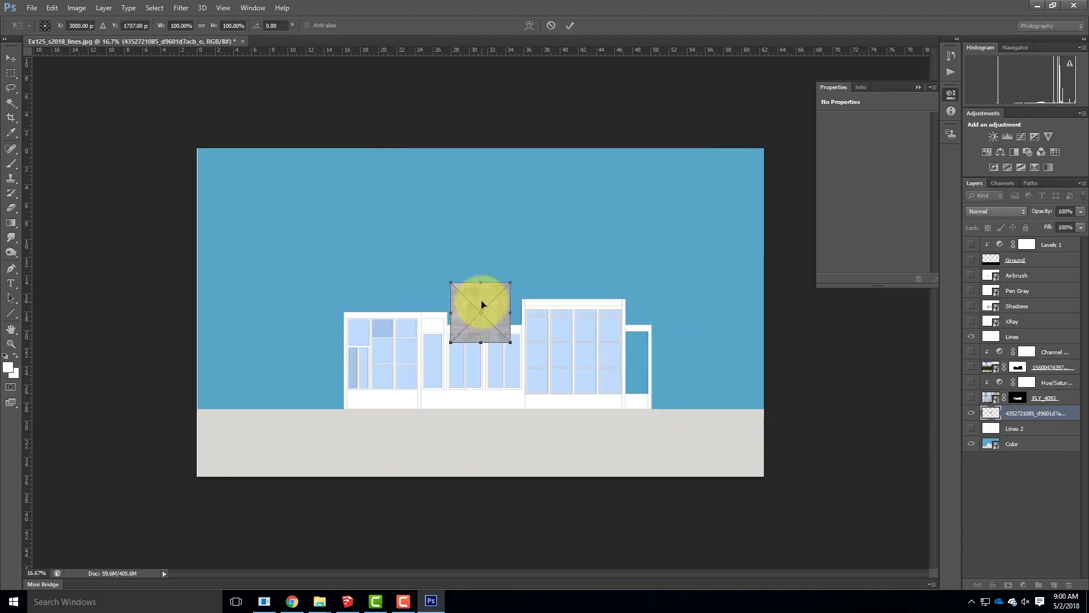
left_click_drag(421, 296, 365, 315)
left_click(570, 25)
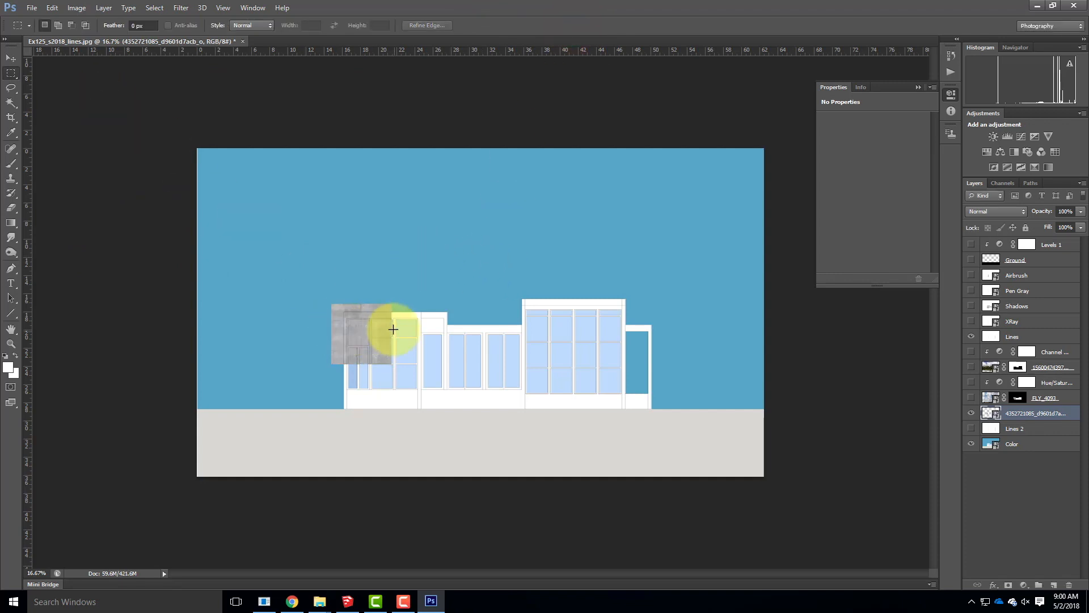
Marquee-select the placed concrete tile, copy it and paste it as a new layer.
left_click_drag(322, 294, 401, 375)
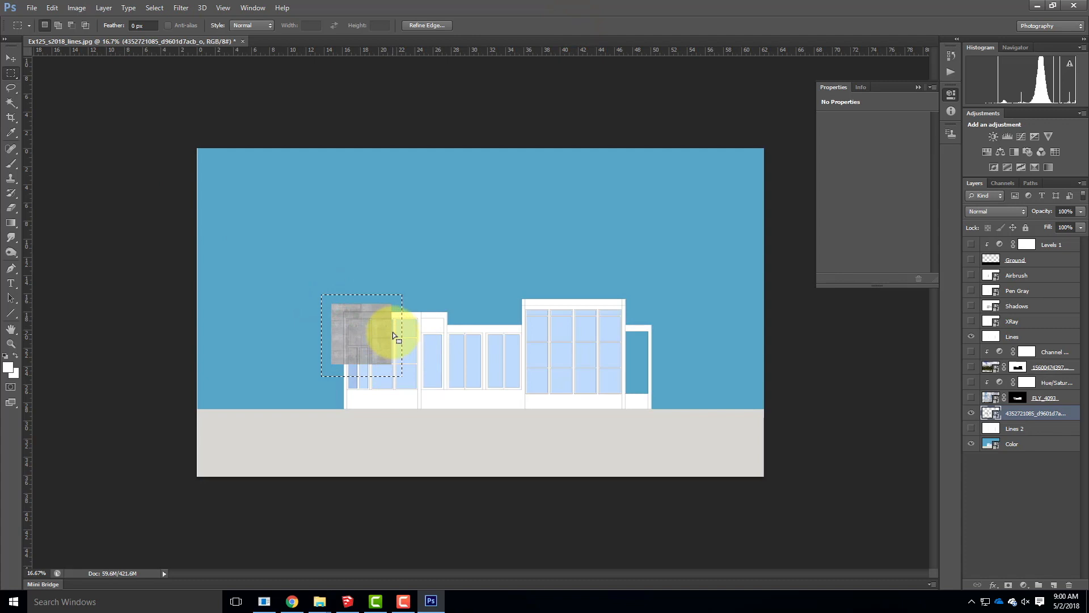
key("ctrl+c")
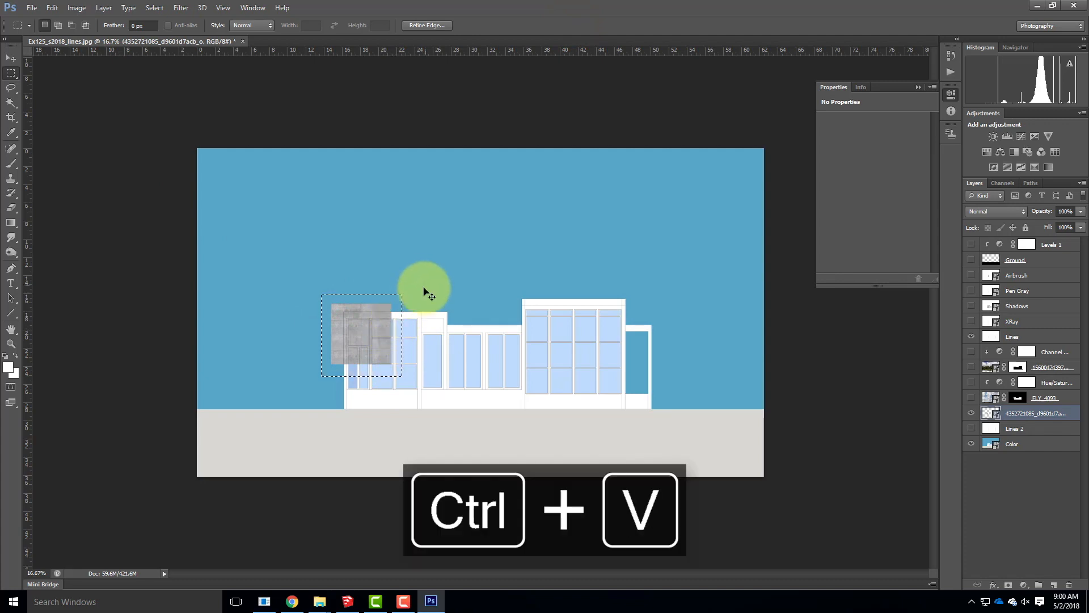
key("ctrl+v")
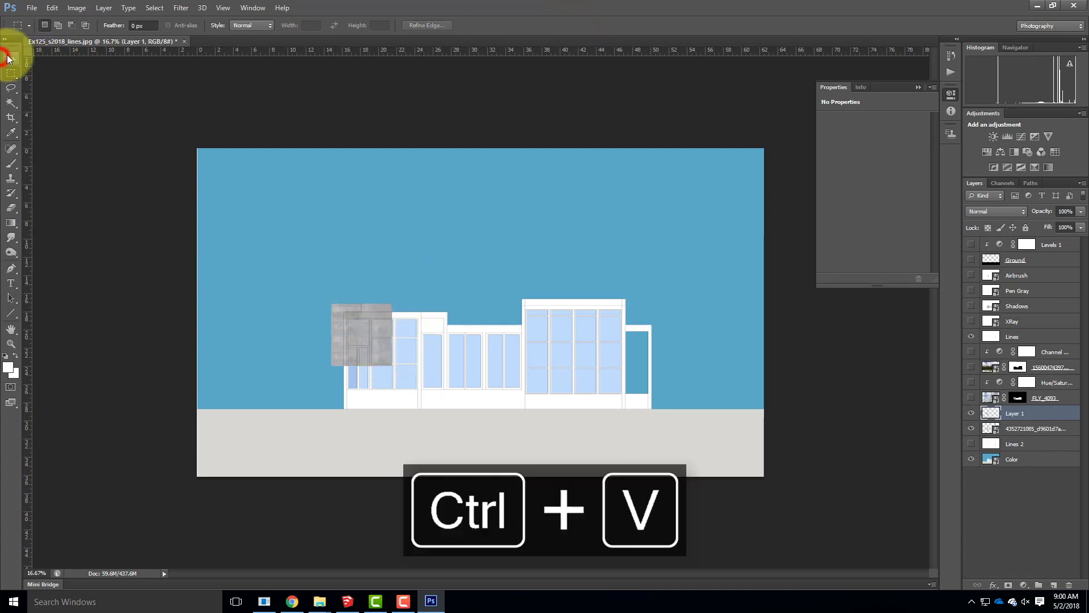
Move the pasted tile flush against the right edge of the first concrete tile, aligning their joints.
left_click(10, 58)
left_click_drag(417, 335, 468, 334)
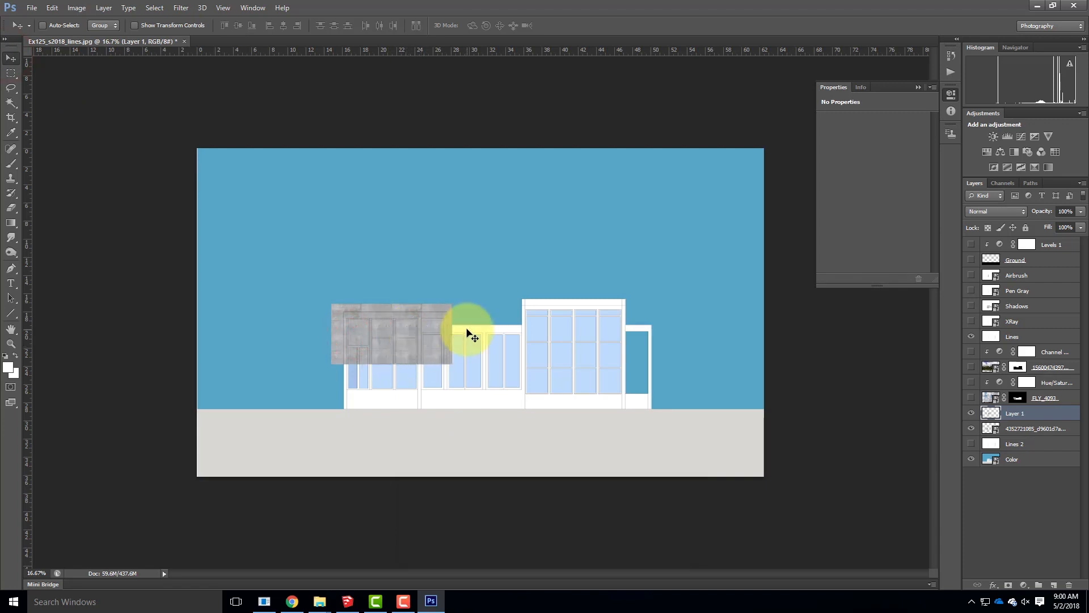
key("ctrl+equal")
key("ctrl+equal")
key("ctrl+equal")
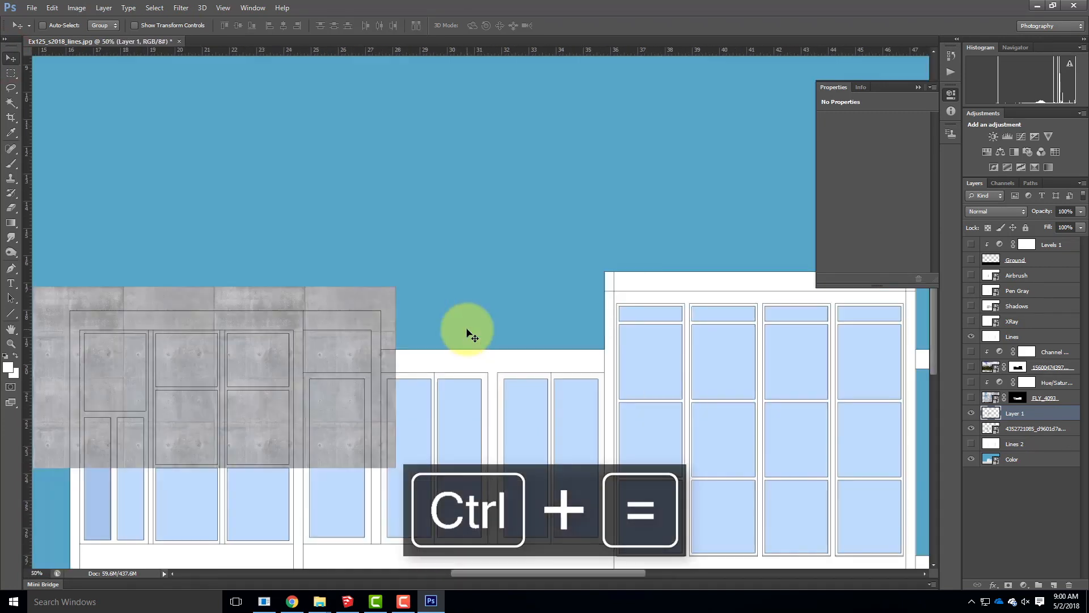
left_click_drag(340, 301, 339, 299)
Paste two more concrete tiles and extend the upper row rightward onto the tall block.
key("ctrl+v")
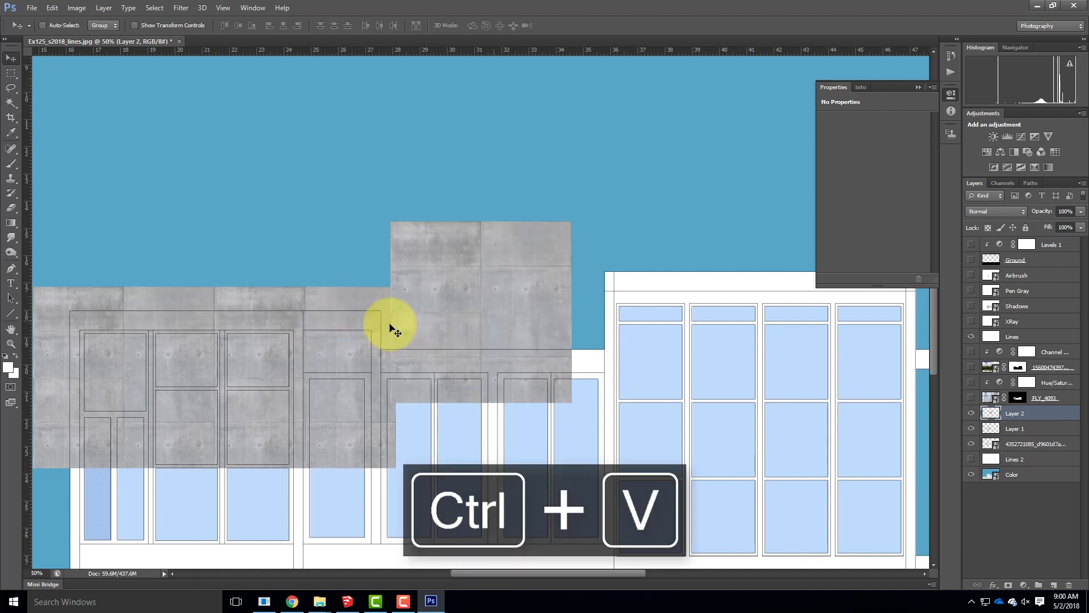
left_click_drag(431, 261, 440, 327)
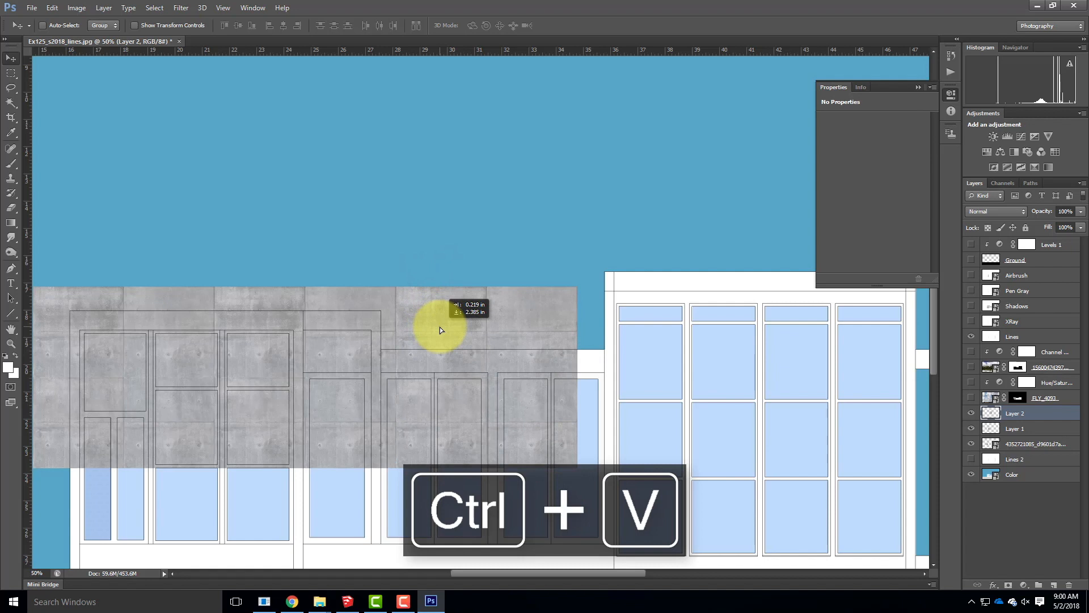
key("ctrl+v")
left_click_drag(656, 343, 669, 332)
Paste four more concrete tiles and arrange them edge to edge over the tall block and toward the building's right end.
key("ctrl+v")
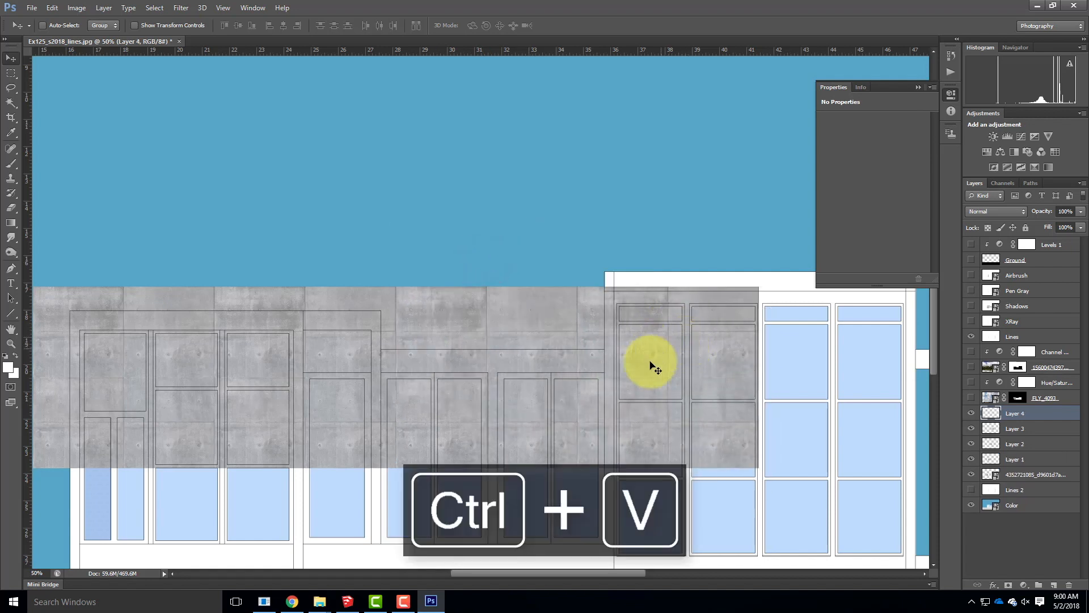
left_click_drag(448, 260, 638, 145)
key("ctrl+v")
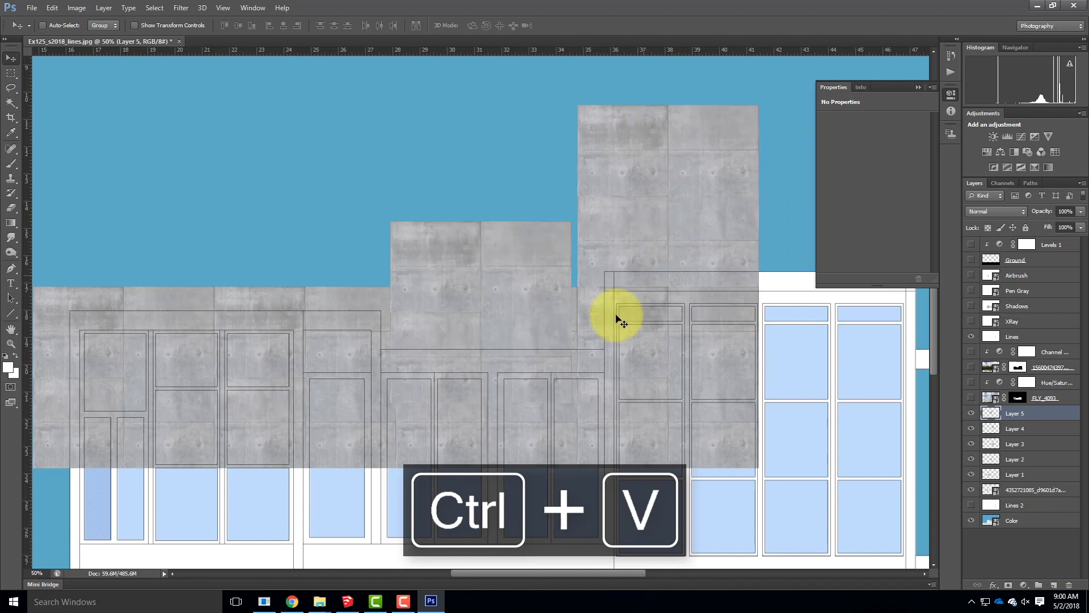
left_click_drag(454, 311, 630, 197)
key("ctrl+v")
left_click_drag(504, 294, 671, 354)
key("ctrl+v")
left_click_drag(492, 264, 837, 326)
Paste three concrete tiles and line them up from the right as a lower row beneath the existing tiles.
scroll(681, 327, "down", 3)
scroll(693, 344, "down", 1)
key("ctrl+v")
left_click_drag(499, 310, 848, 429)
key("ctrl+v")
left_click_drag(487, 324, 643, 431)
key("ctrl+v")
left_click_drag(494, 297, 477, 429)
Paste three more concrete tiles to complete the lower row to the building's left end.
key("ctrl+v")
left_click_drag(449, 261, 274, 387)
left_click_drag(259, 324, 530, 324)
key("ctrl+v")
left_click_drag(498, 281, 414, 415)
key("ctrl+v")
left_click_drag(476, 315, 209, 446)
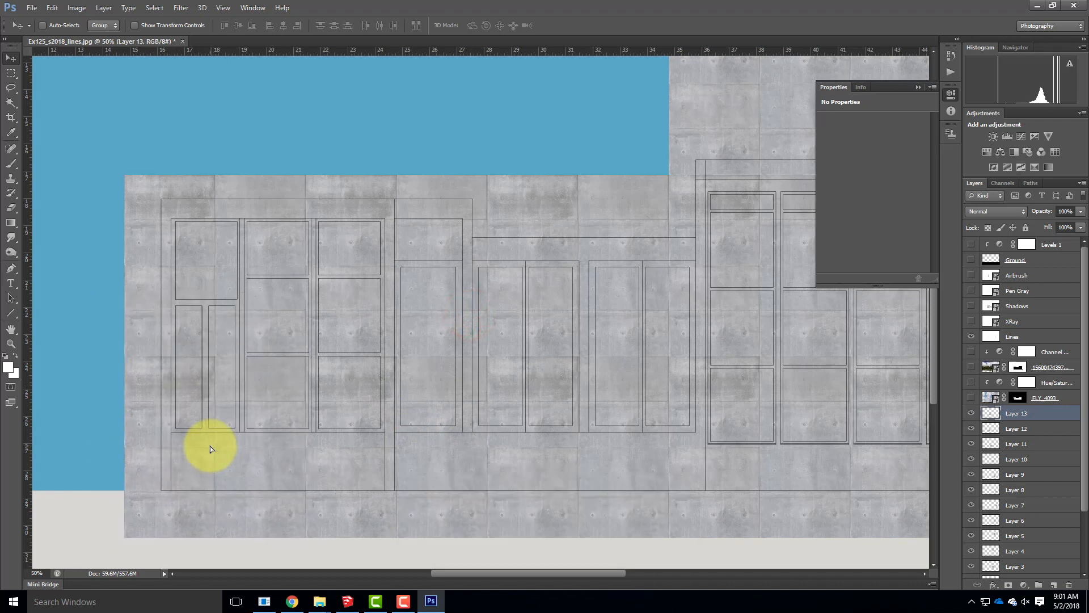
Select every concrete layer from the placed texture up to Layer 13 and merge them into one layer.
left_click(17, 73)
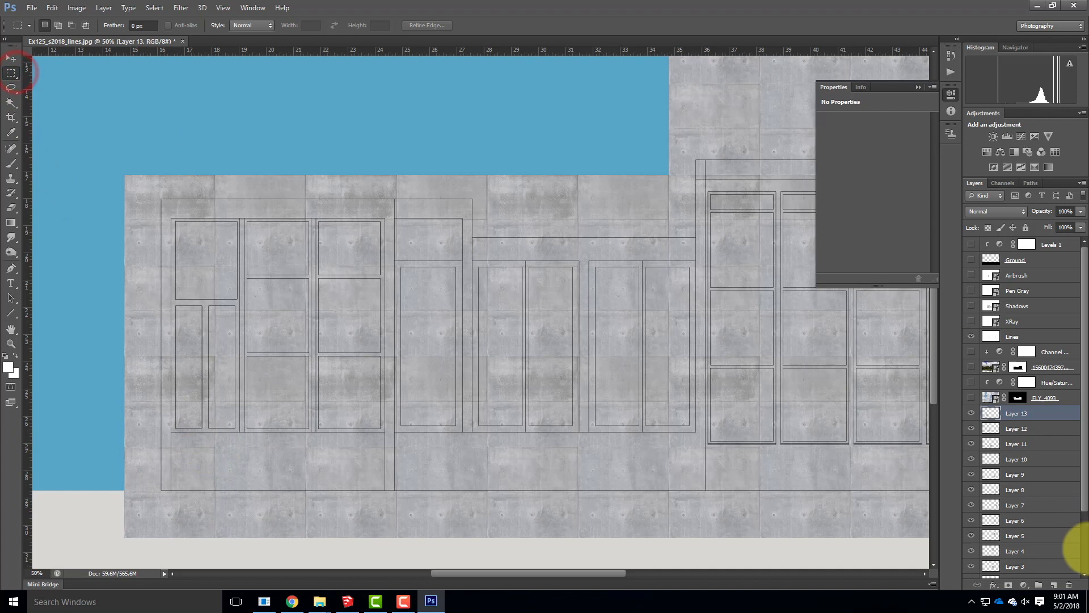
scroll(1014, 465, "down", 3)
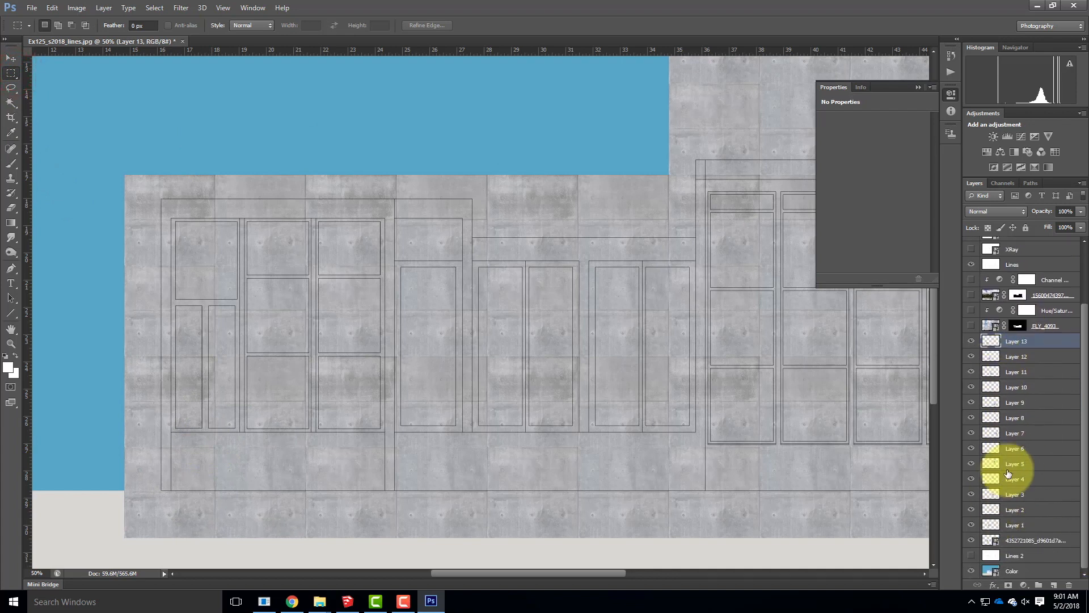
left_click(1037, 544)
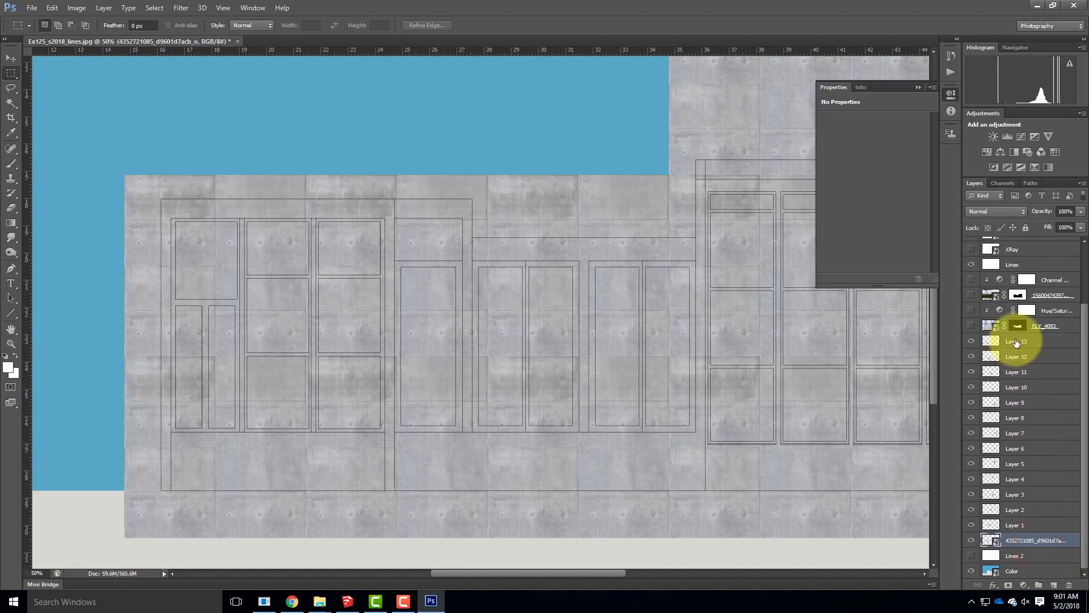
left_click(1016, 341, "shift")
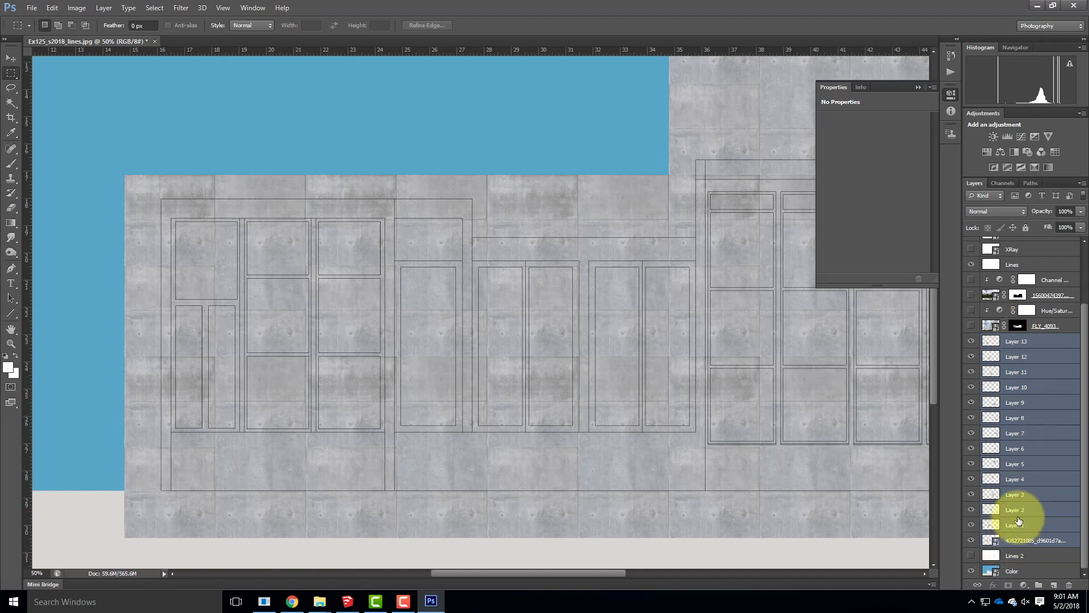
left_click(104, 8)
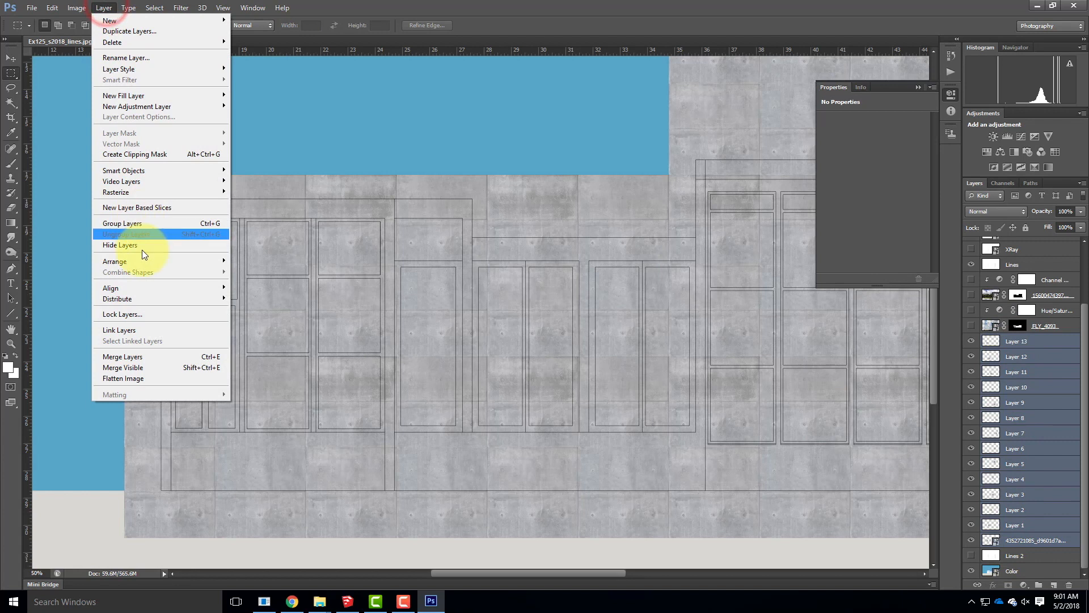
left_click(129, 357)
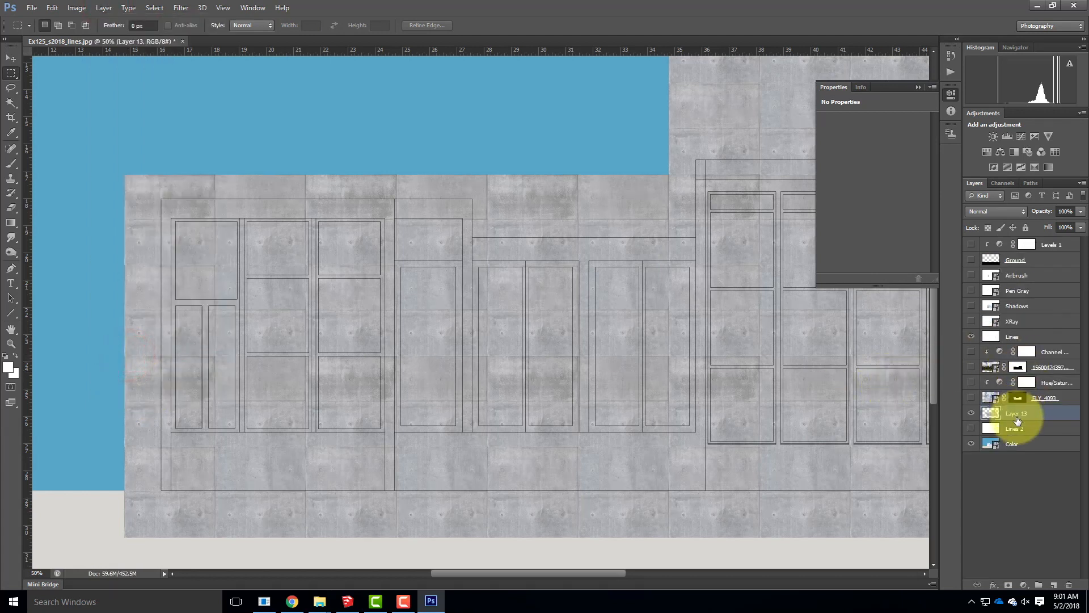
Name the merged texture layer Concrete and hide it.
left_click(1041, 533)
left_click(971, 413)
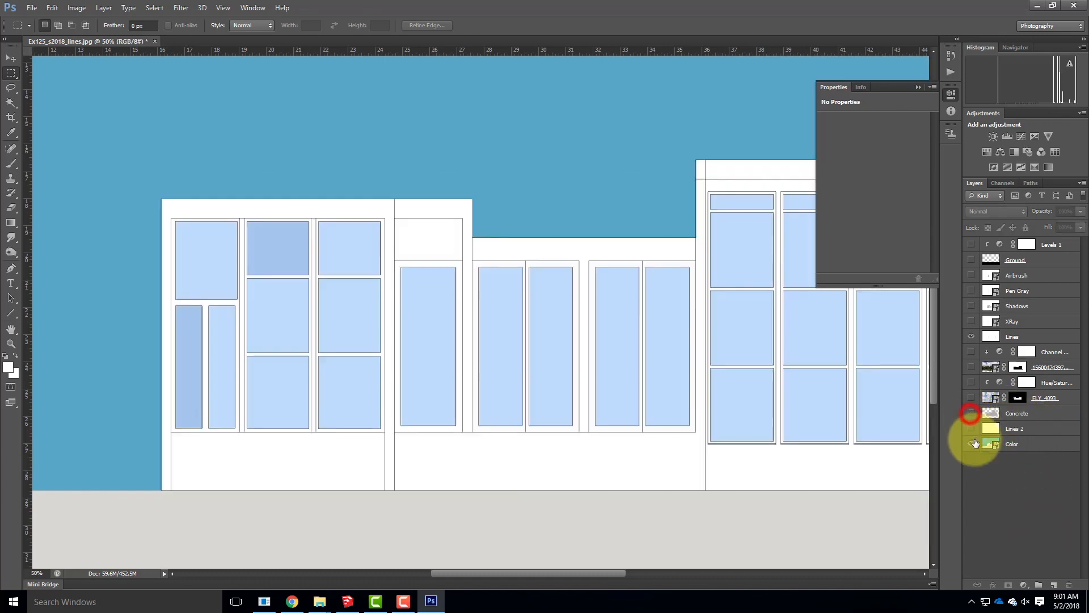
Make Lines 2 the active layer and reselect the white wall areas with Color Range at fuzziness 40.
left_click(155, 8)
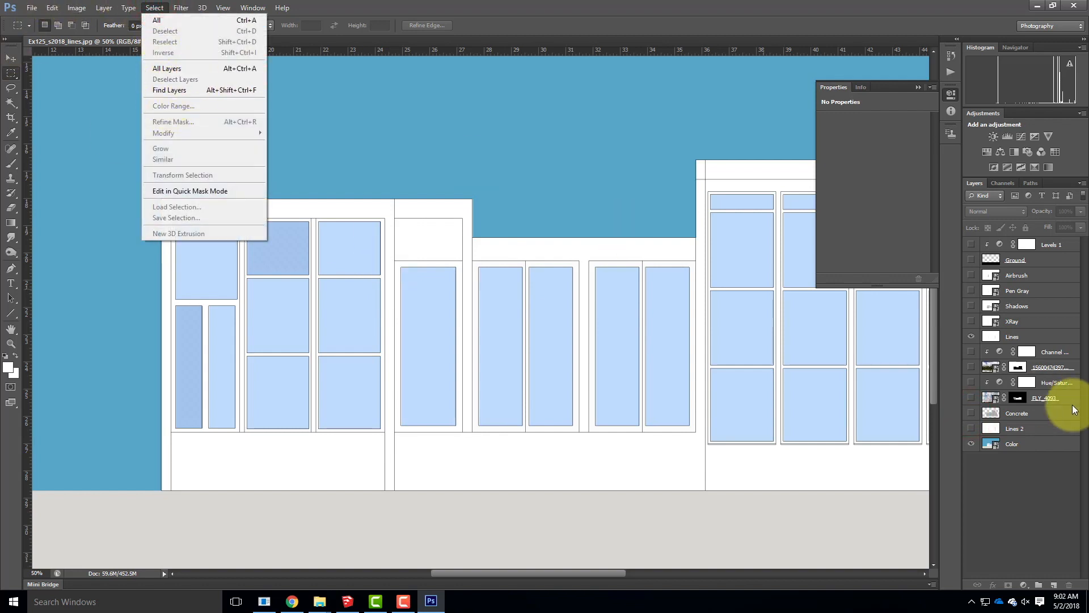
left_click(1024, 430)
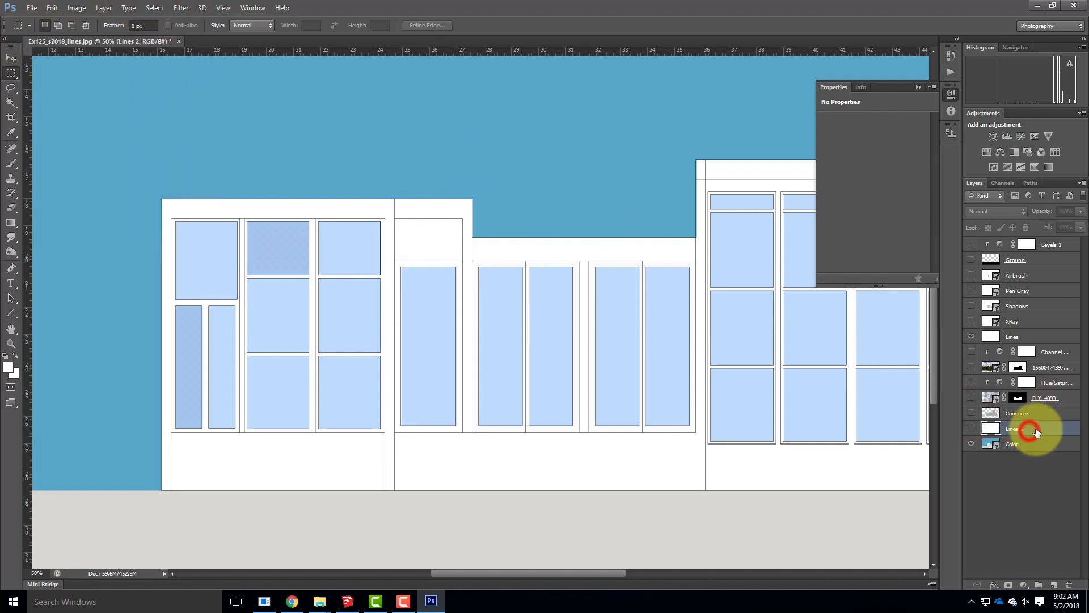
left_click(102, 8)
mouse_move(154, 8)
left_click(173, 106)
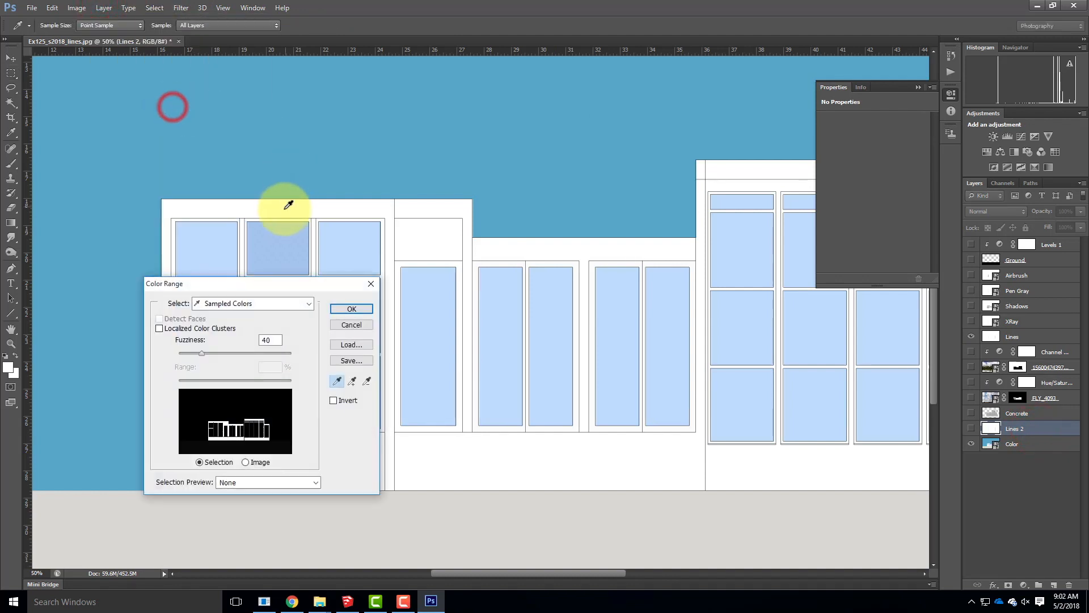
left_click(342, 306)
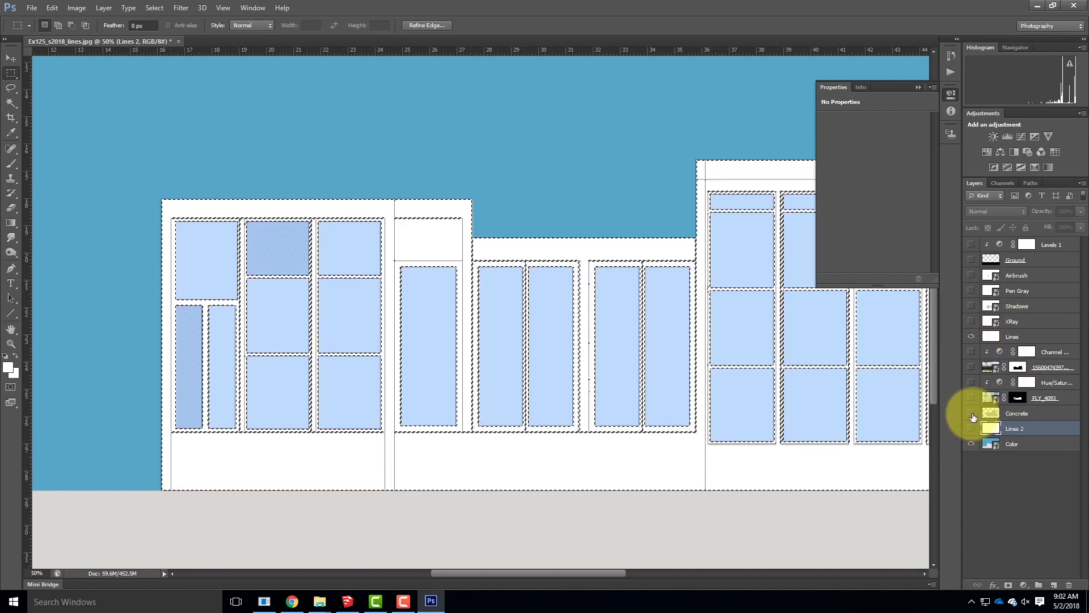
Show the Concrete layer and add a layer mask to it from the selected wall areas.
left_click(971, 413)
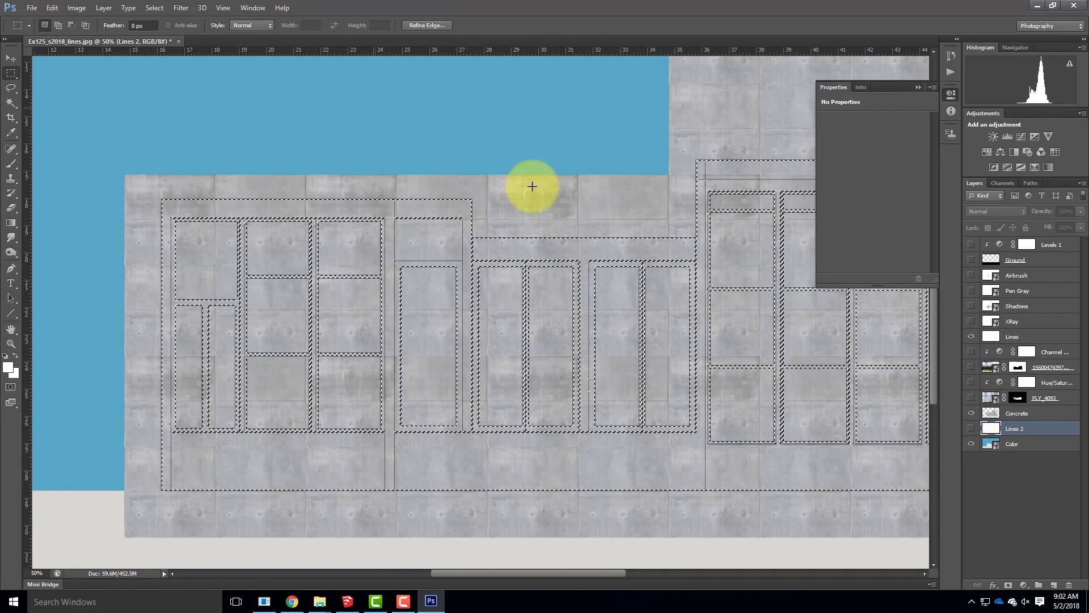
left_click(1009, 585)
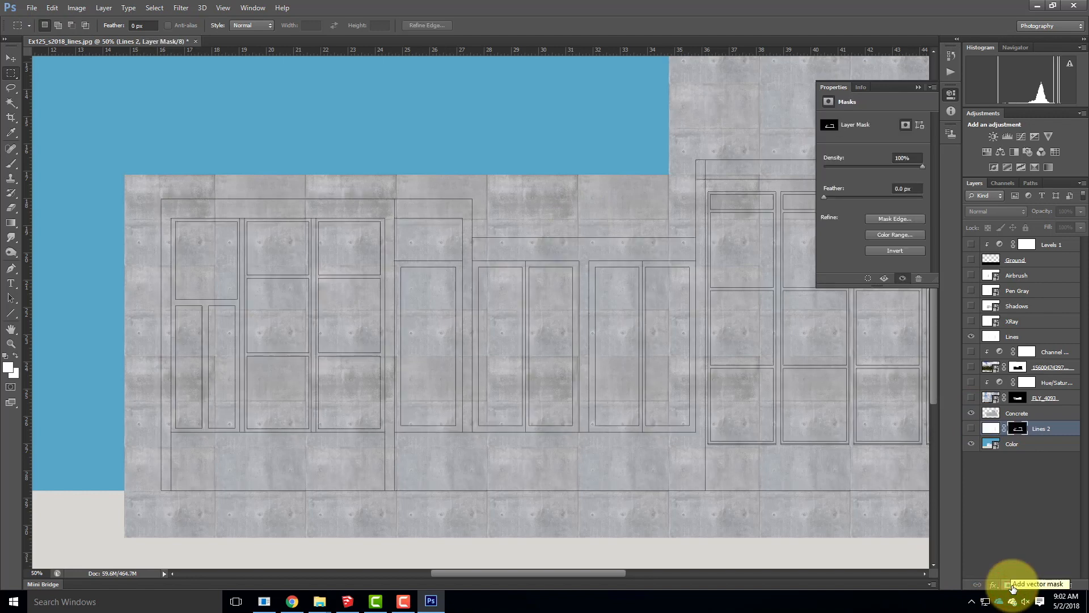
key("ctrl+z")
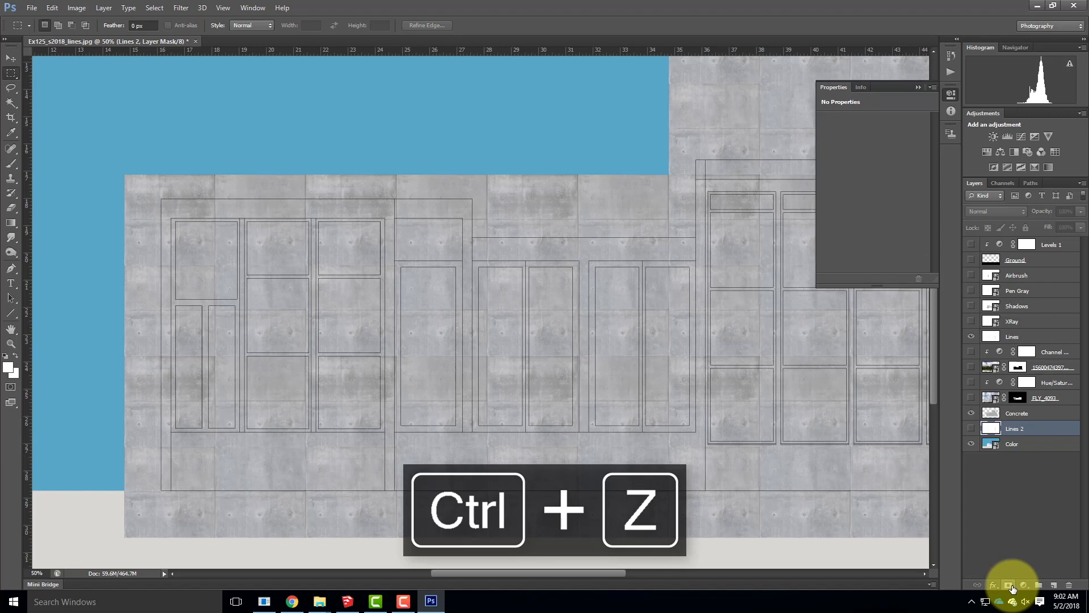
left_click(1036, 411)
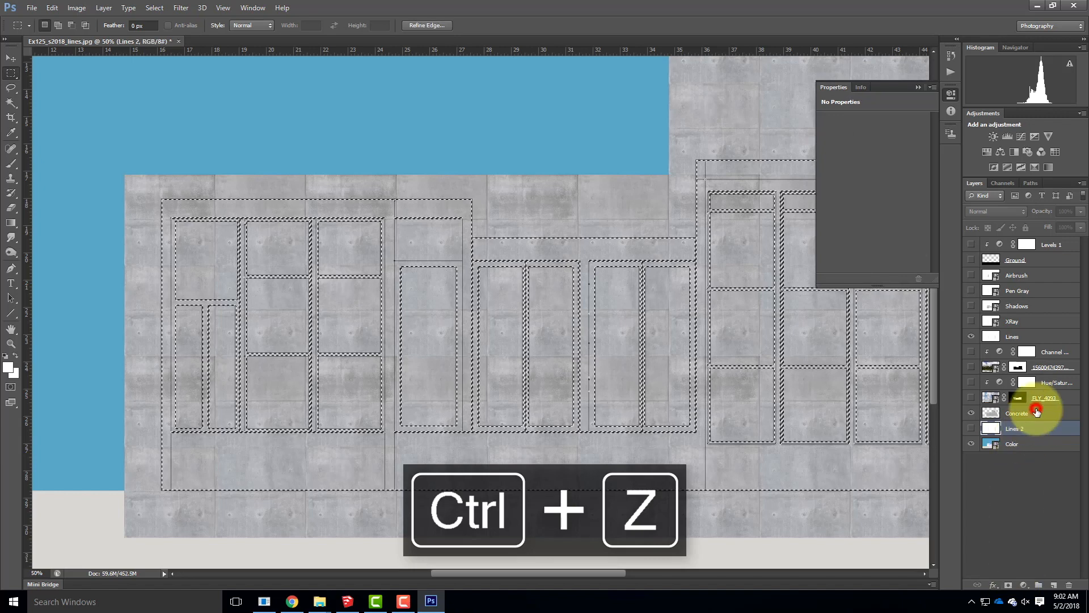
left_click(1008, 585)
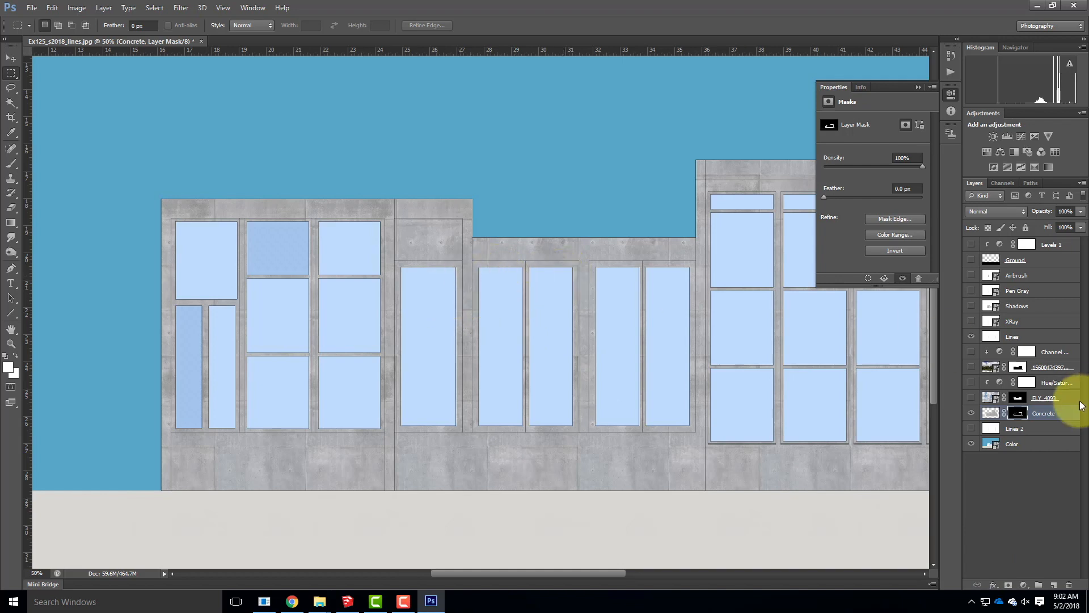
Hide the Color layer and show Lines 2, the FLY_4093 sky layer and its Hue/Saturation adjustment.
left_click(971, 444)
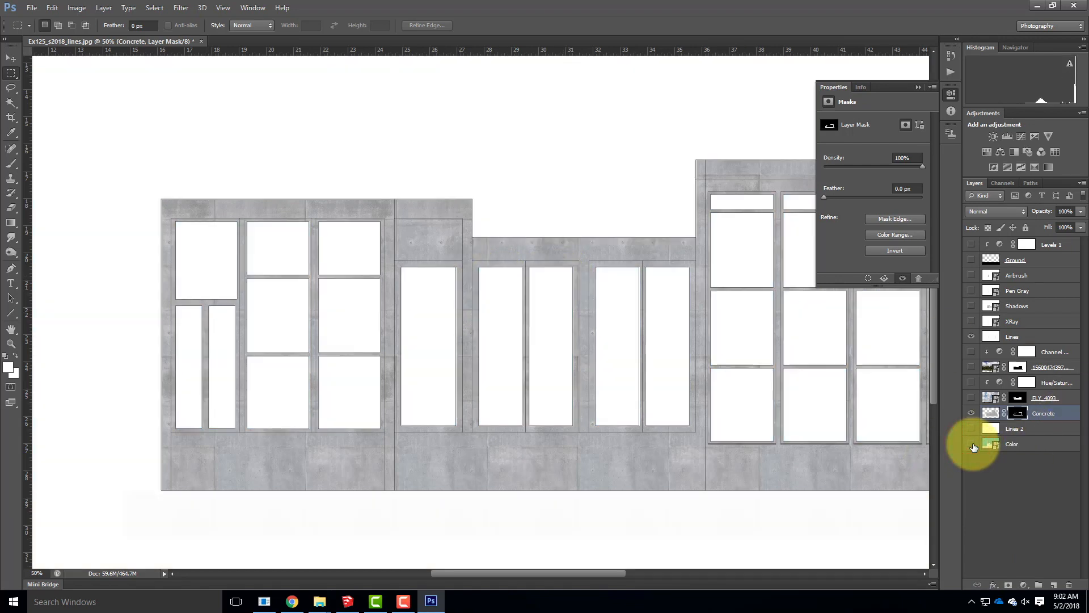
key("ctrl+0")
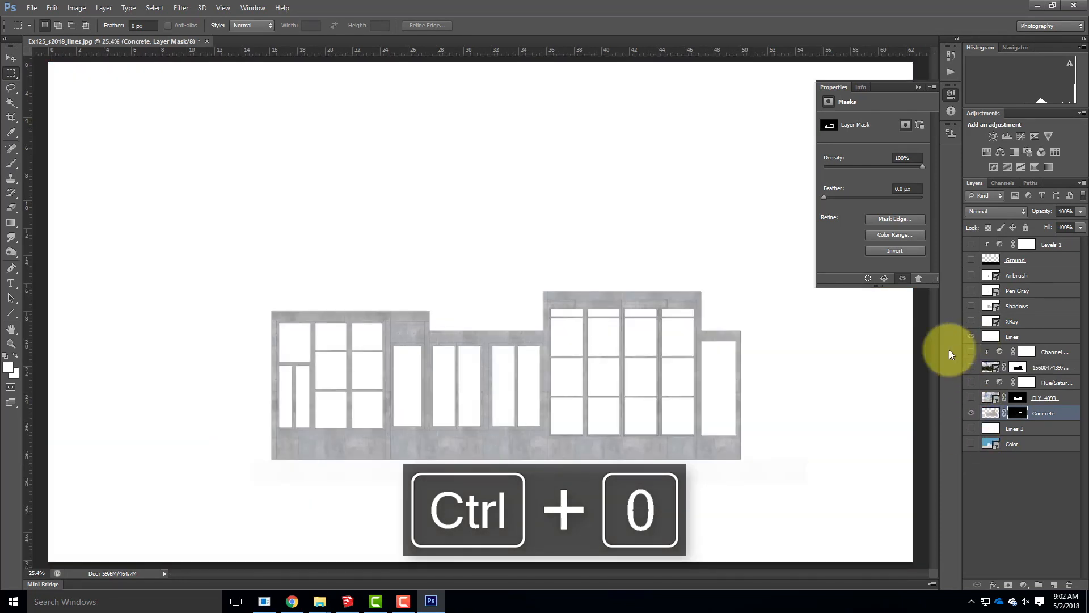
left_click(971, 430)
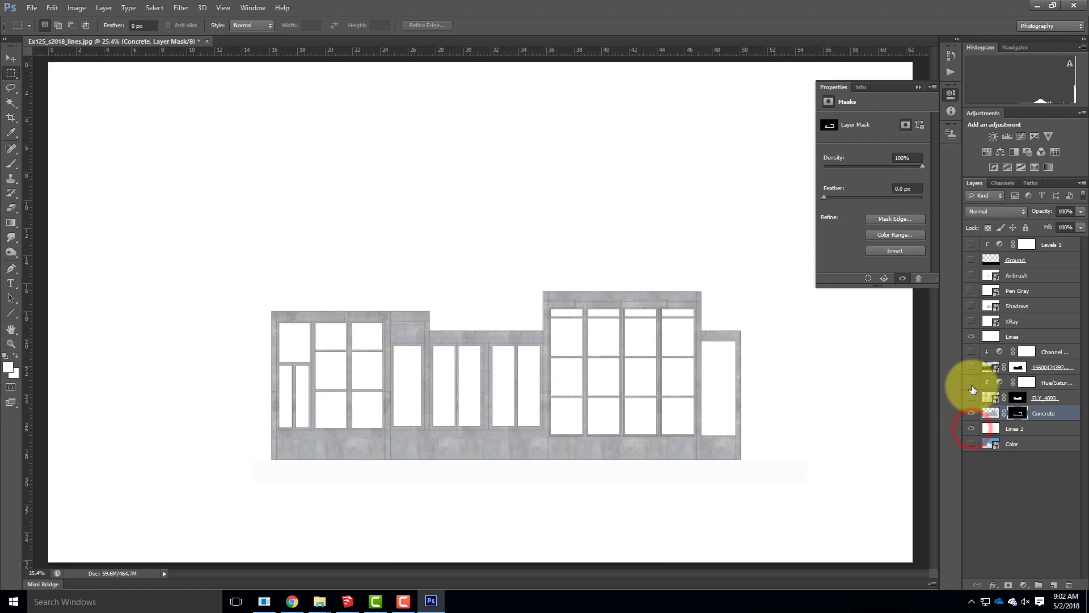
left_click(972, 398)
left_click(971, 383)
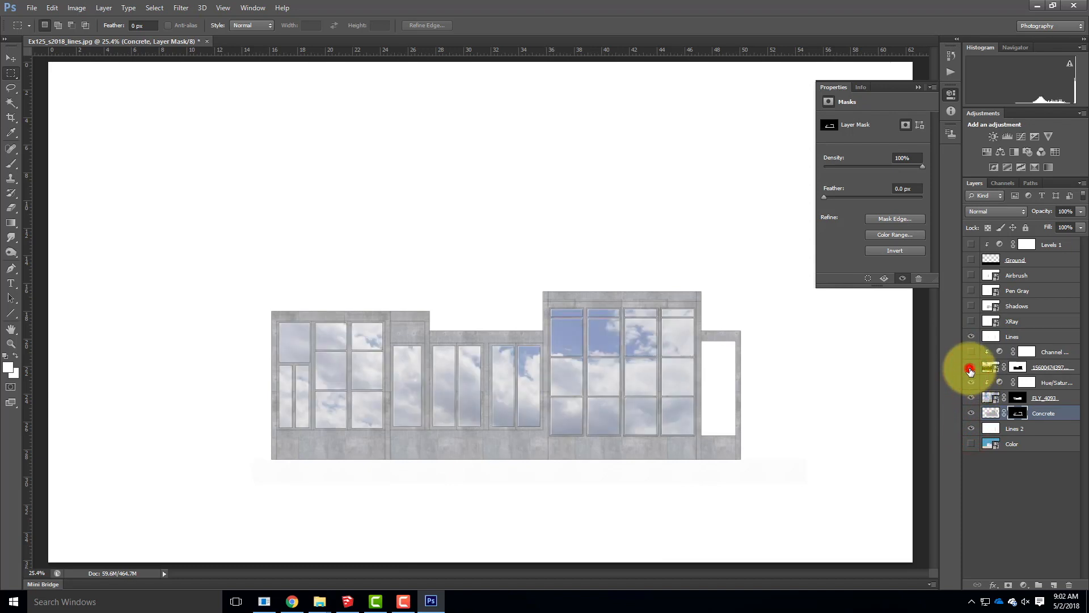
Show the Yosemite photo with its black-and-white channel adjustment, plus the Ground and Levels 1 layers.
left_click(972, 367)
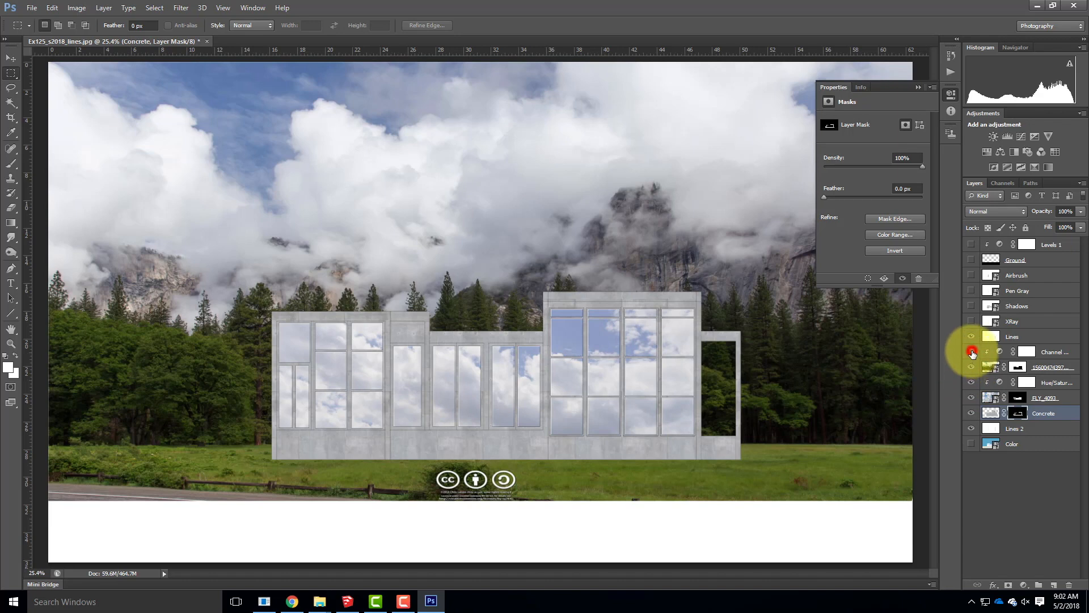
left_click(972, 351)
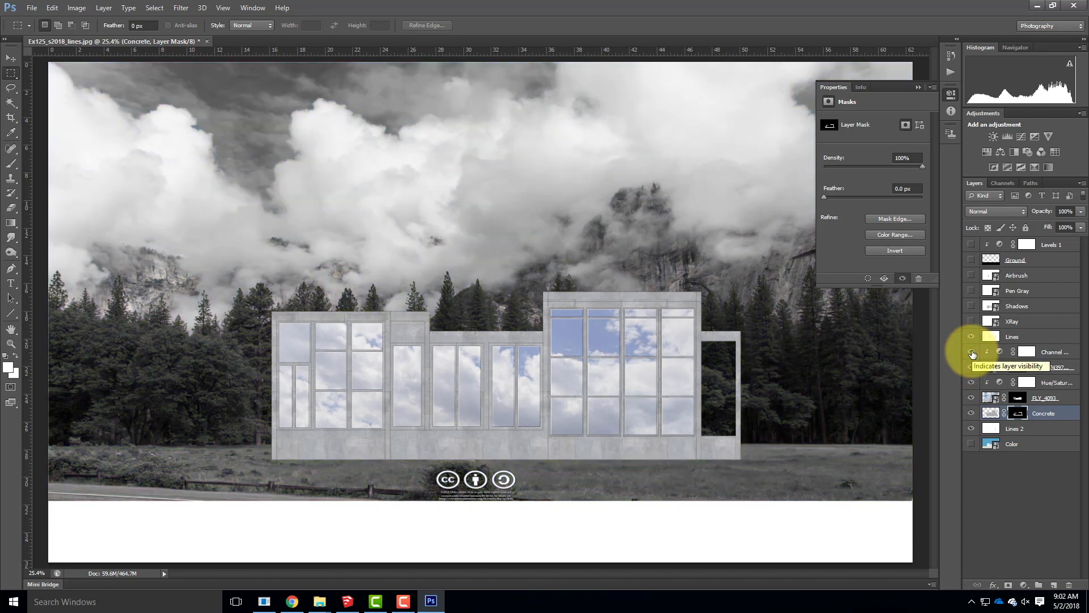
left_click(971, 260)
left_click(971, 244)
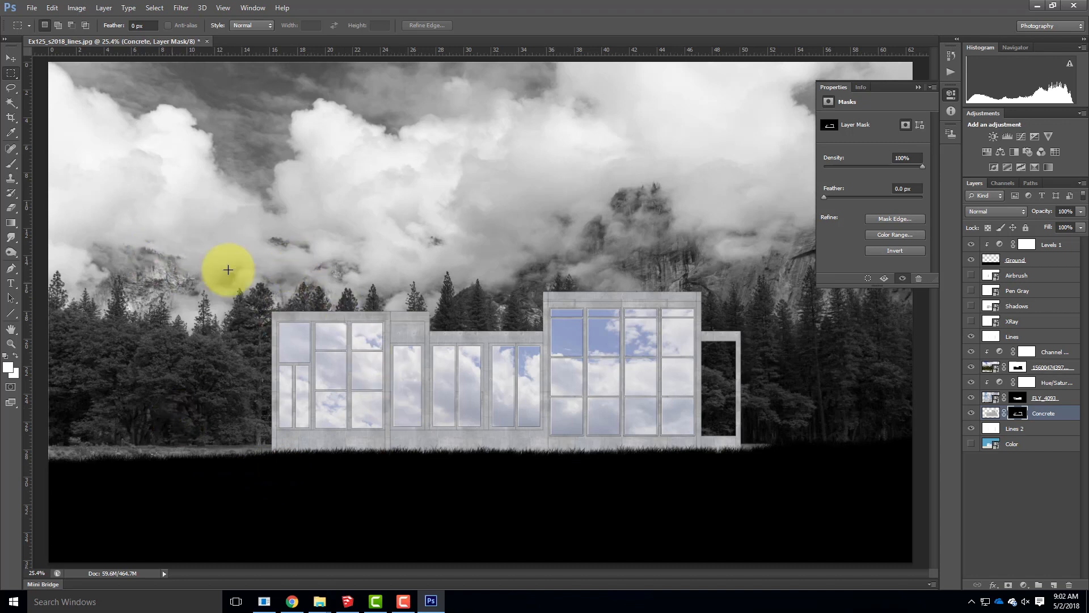
Show the Airbrush and Pen Gray layers, comparing the elevation with and without Airbrush.
left_click(971, 276)
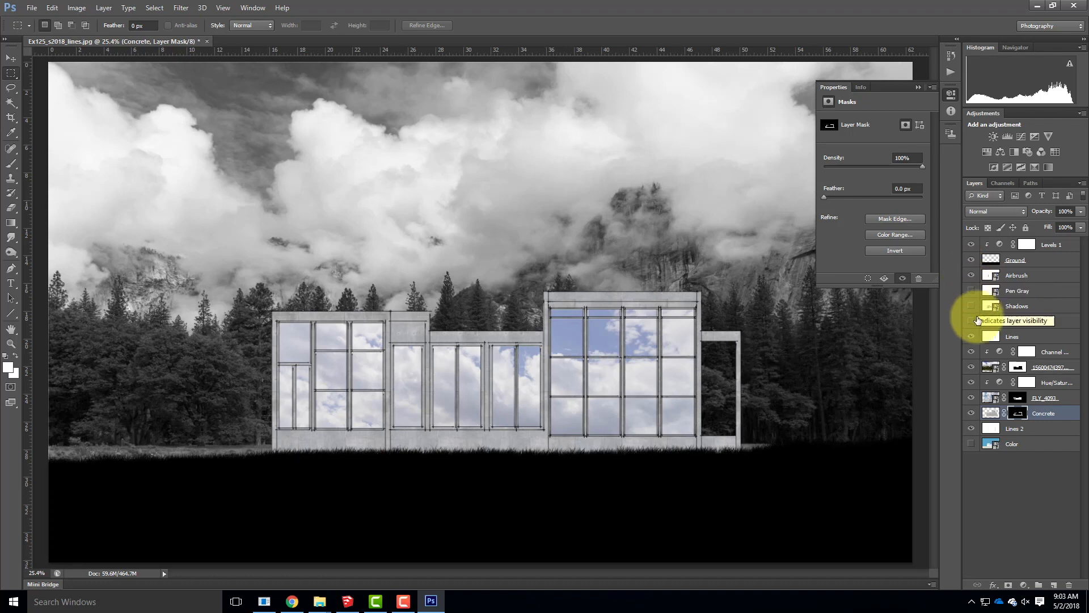
left_click(972, 291)
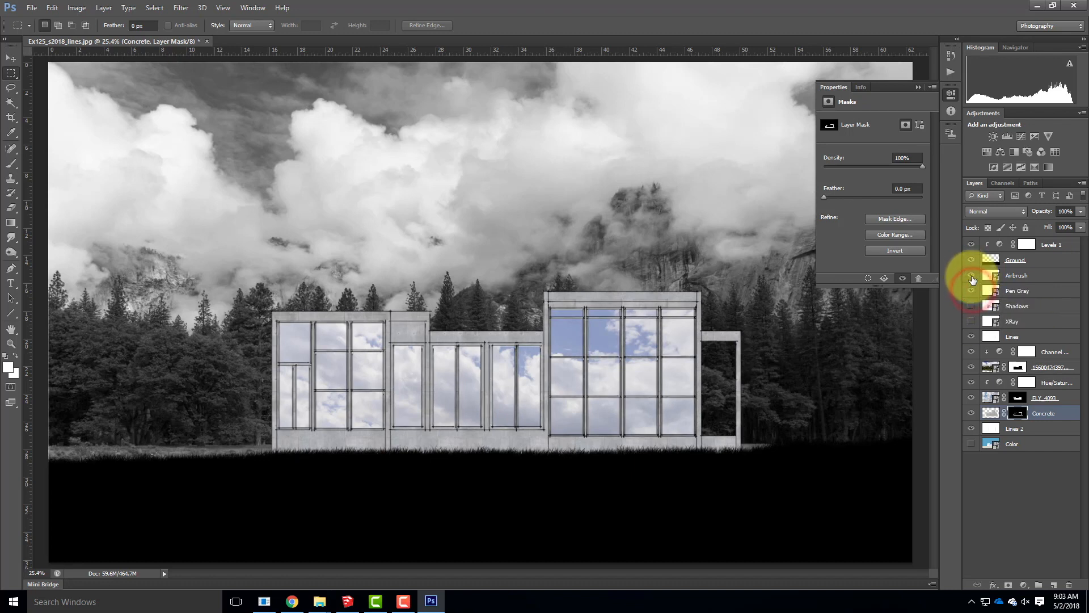
left_click(972, 276)
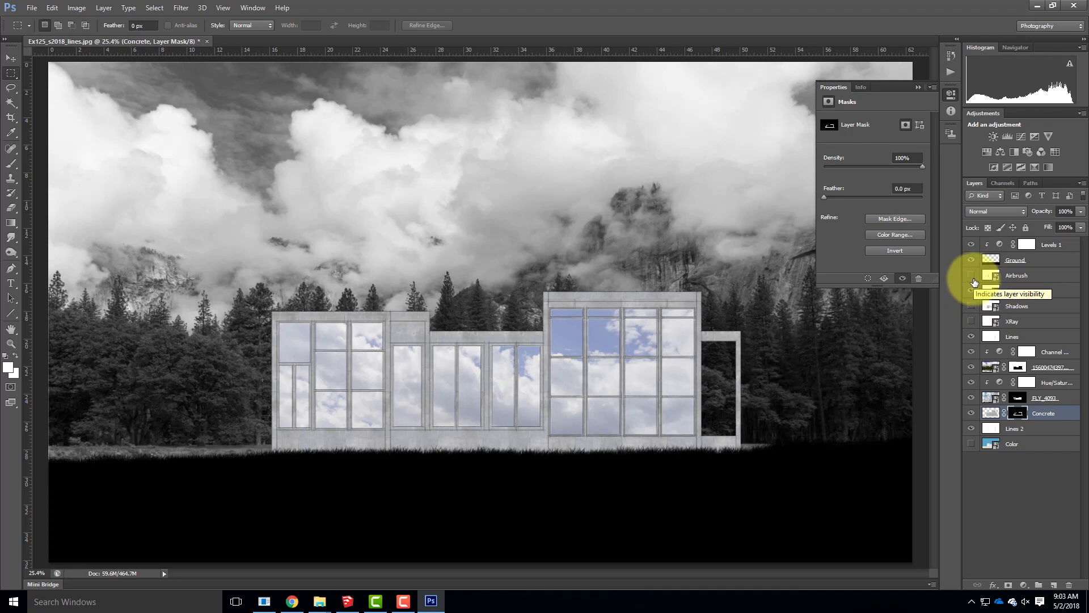
left_click(973, 281)
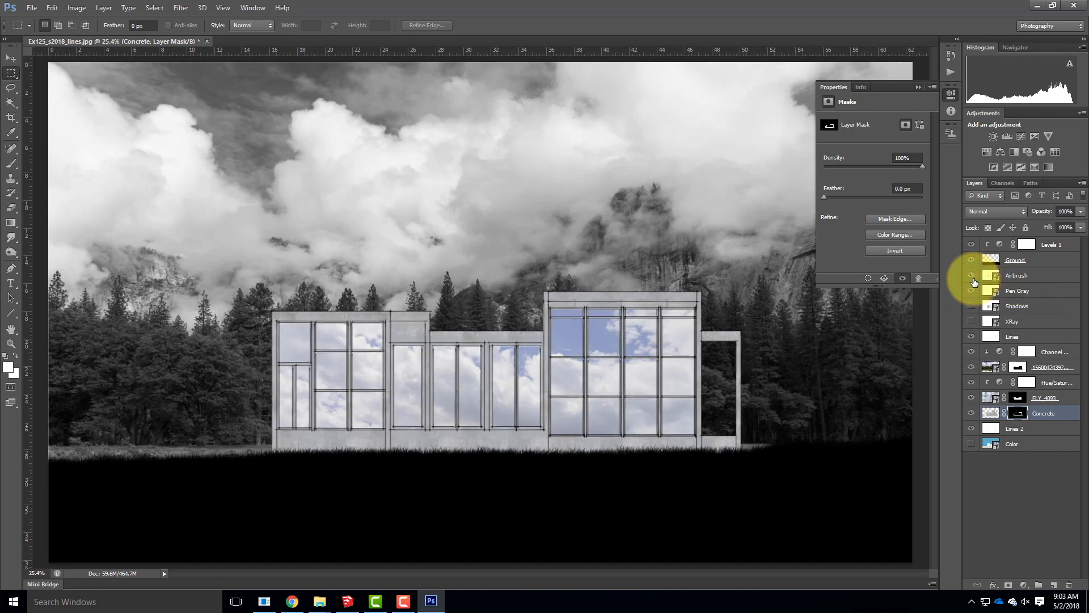
Reduce the Airbrush layer's opacity to 33%.
left_click(1029, 276)
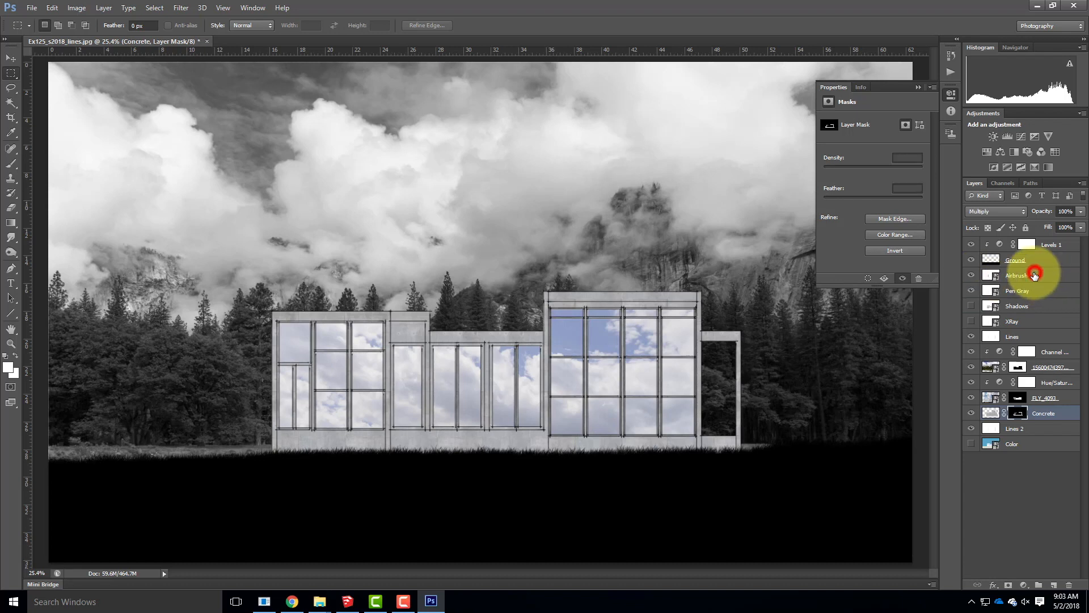
left_click(1080, 211)
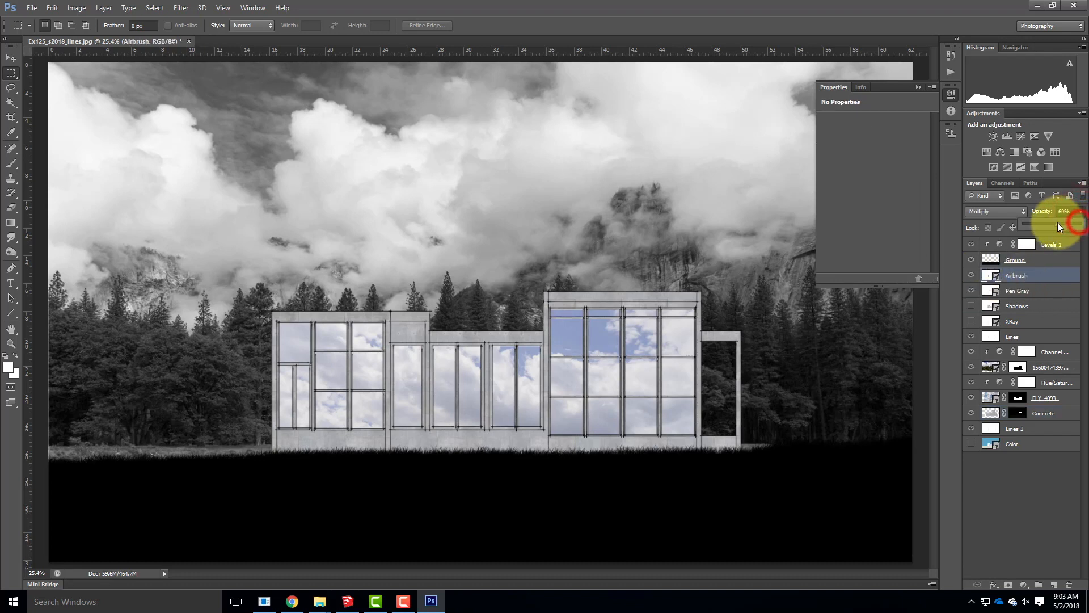
left_click_drag(1058, 222, 1053, 226)
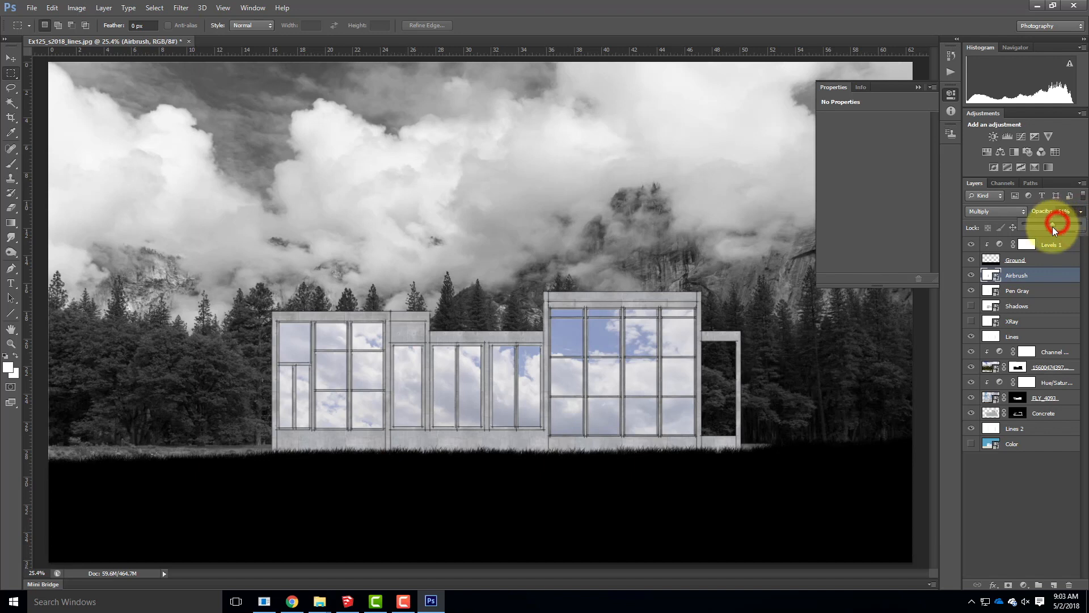
left_click_drag(1046, 226, 1041, 226)
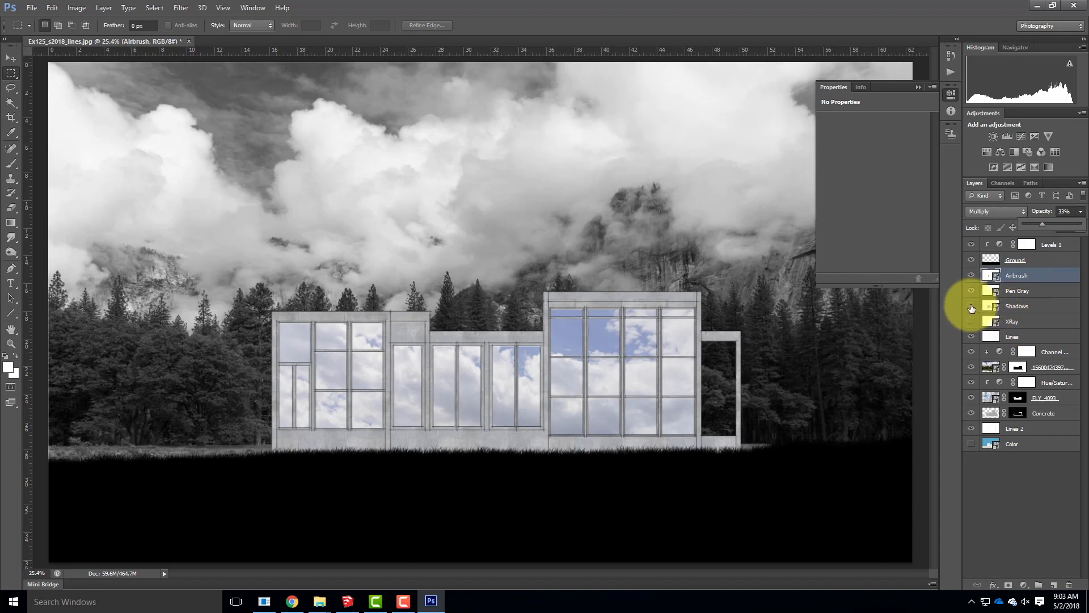
Show the Shadows layer and view the whole composition.
left_click(971, 308)
left_click(971, 308)
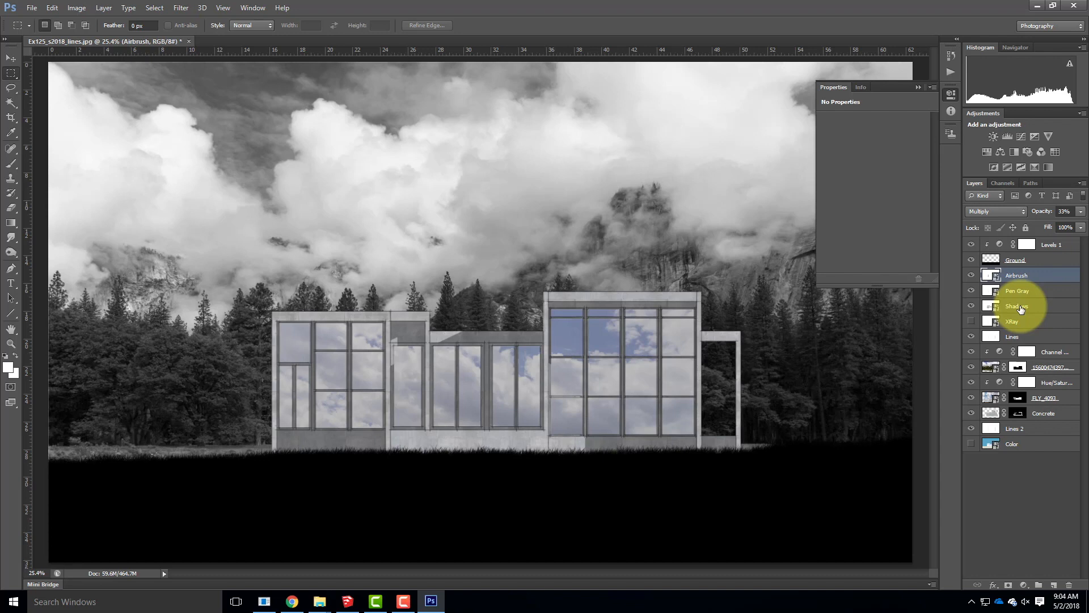
key("ctrl+0")
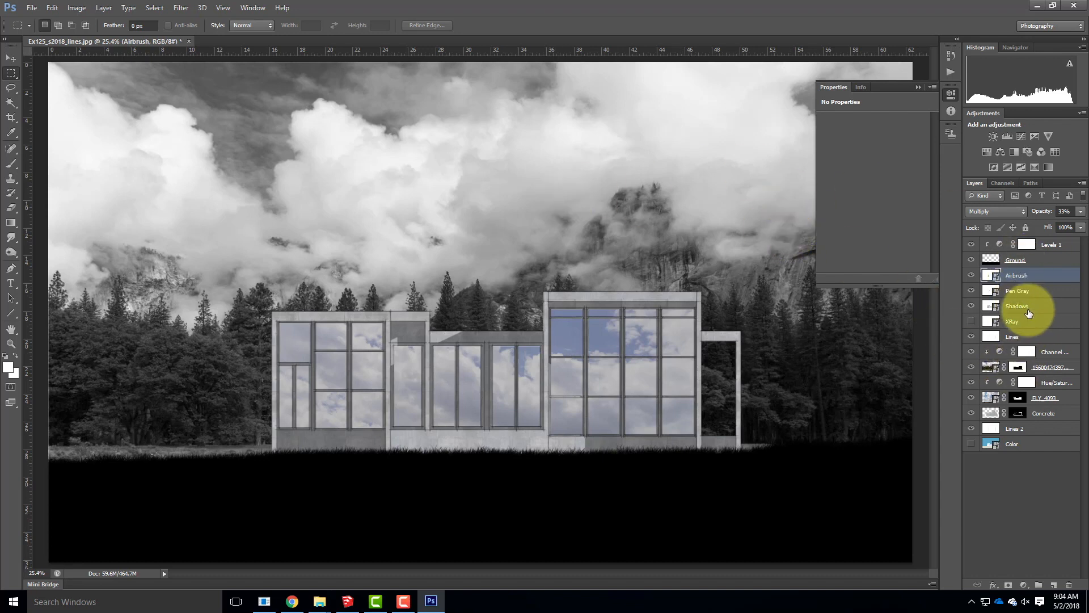
Fade the black-and-white Yosemite background by lowering its photo layer's opacity to 57%.
left_click(1054, 367)
left_click(1080, 211)
left_click_drag(1078, 224, 1057, 222)
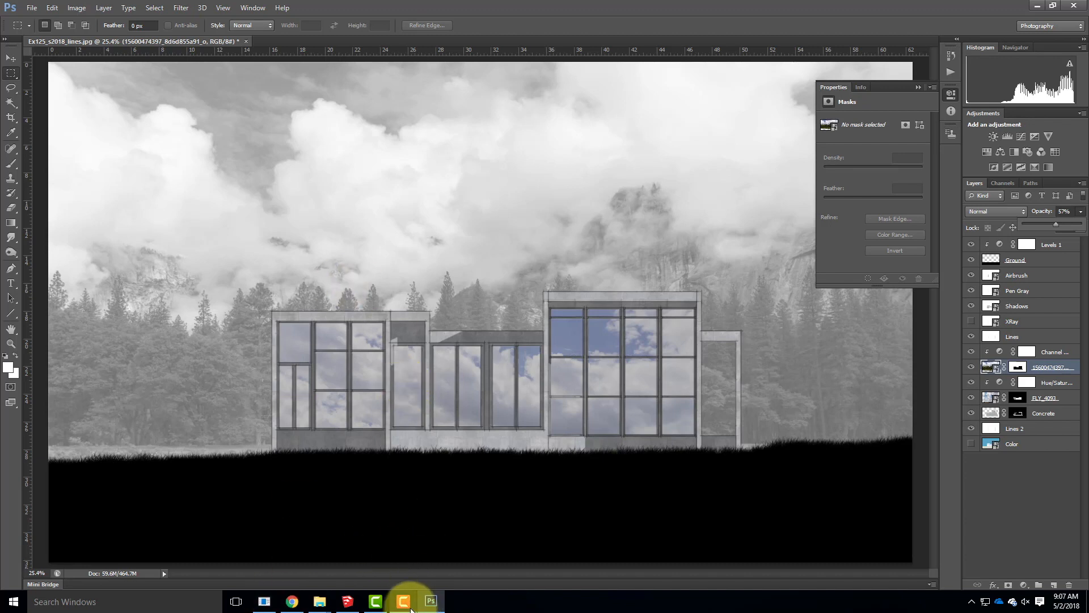
mouse_move(407, 609)
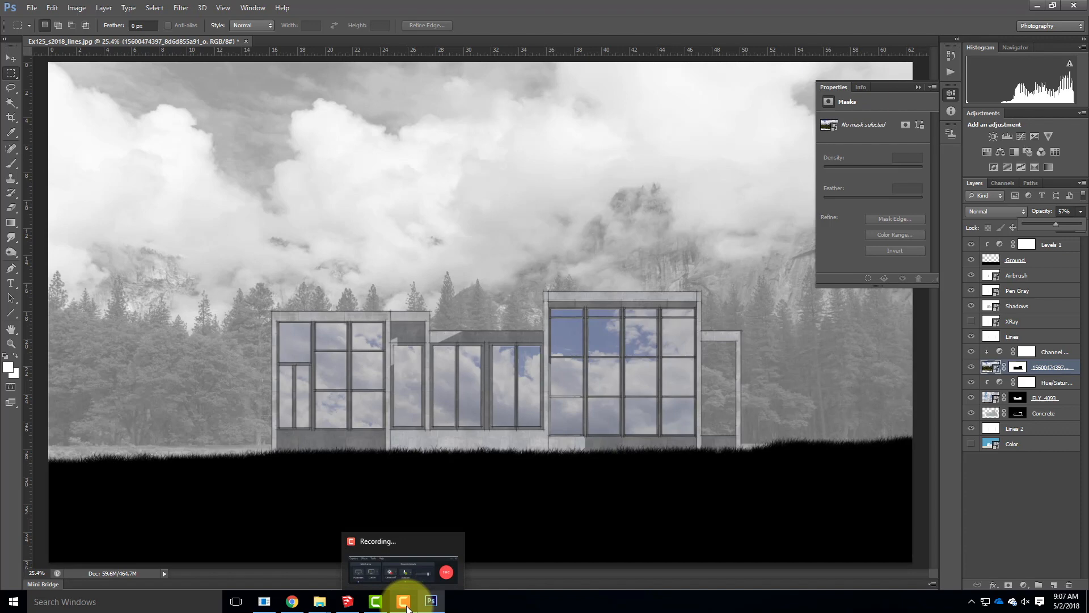
left_click(408, 609)
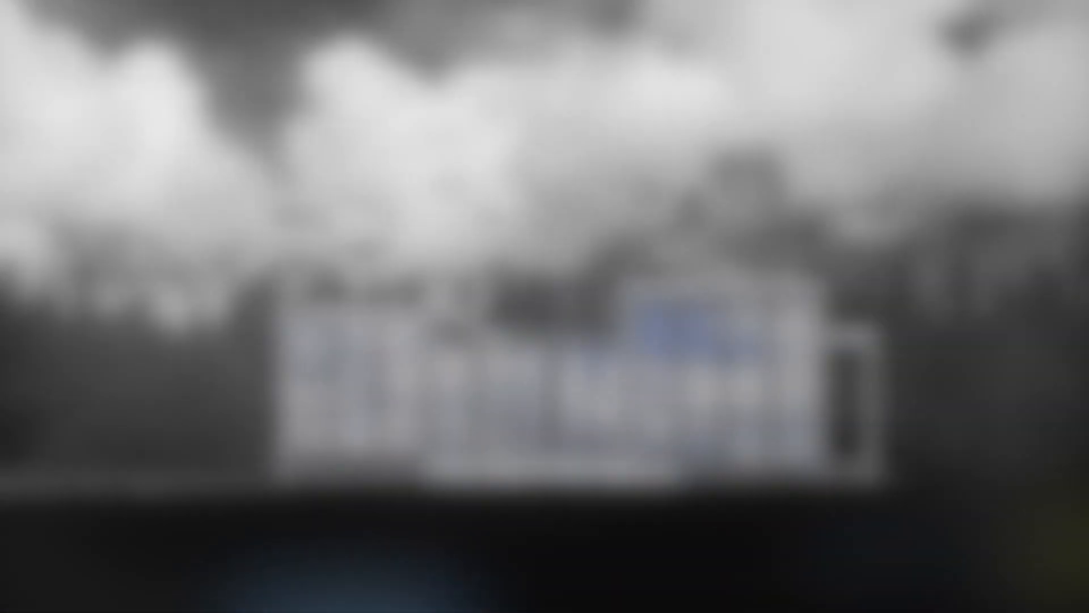